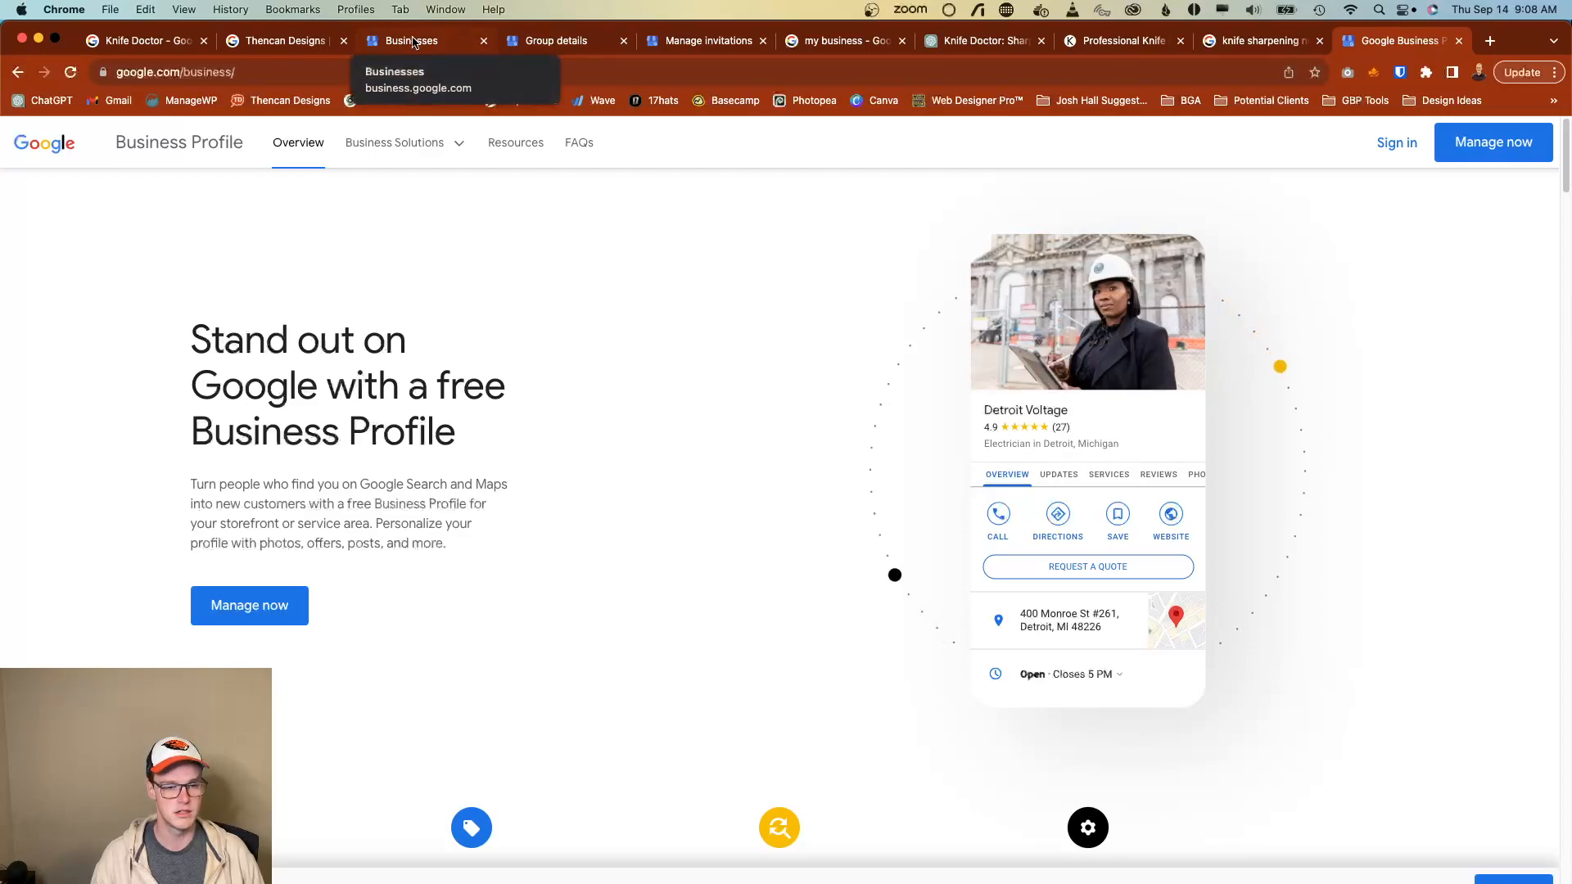
Open the verification form of the business profile that is not visible to customers, and close that page.
left_click(839, 40)
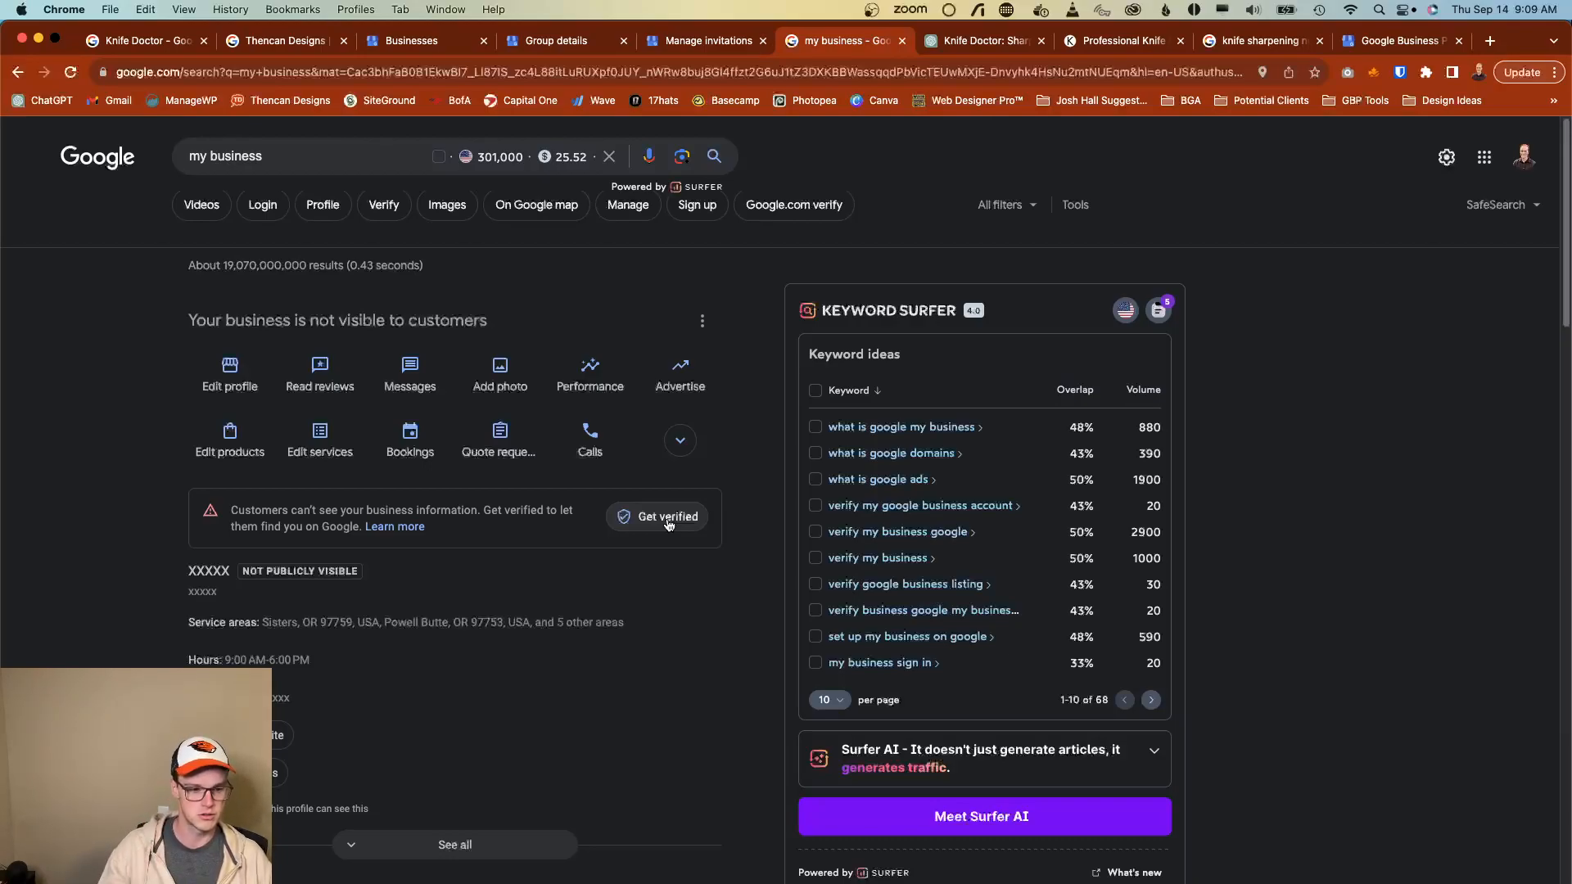
left_click(668, 518)
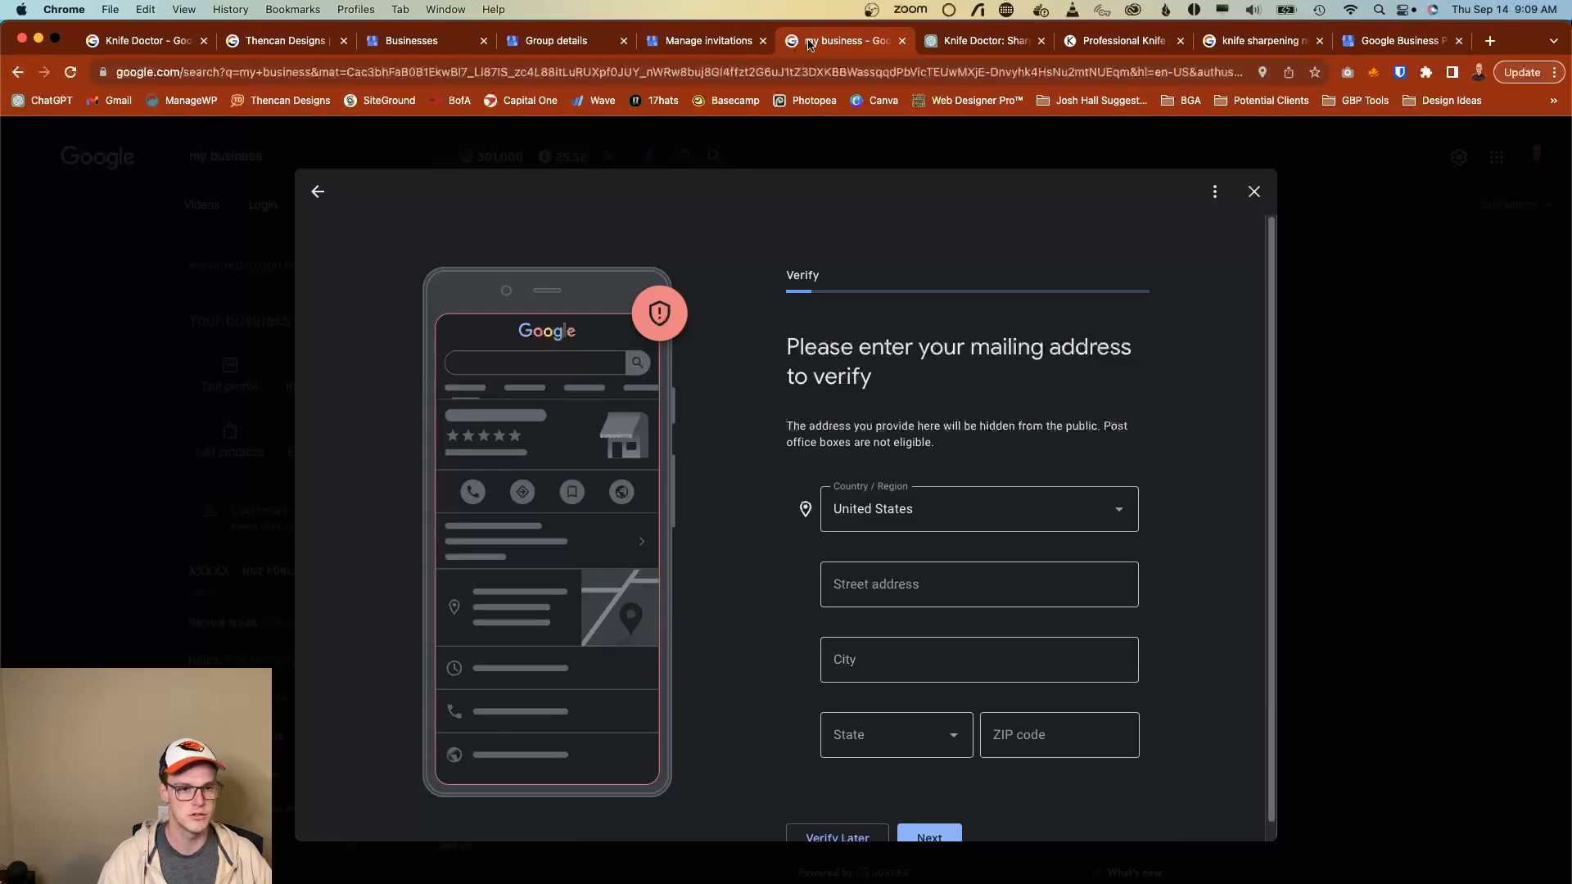
key("super+w")
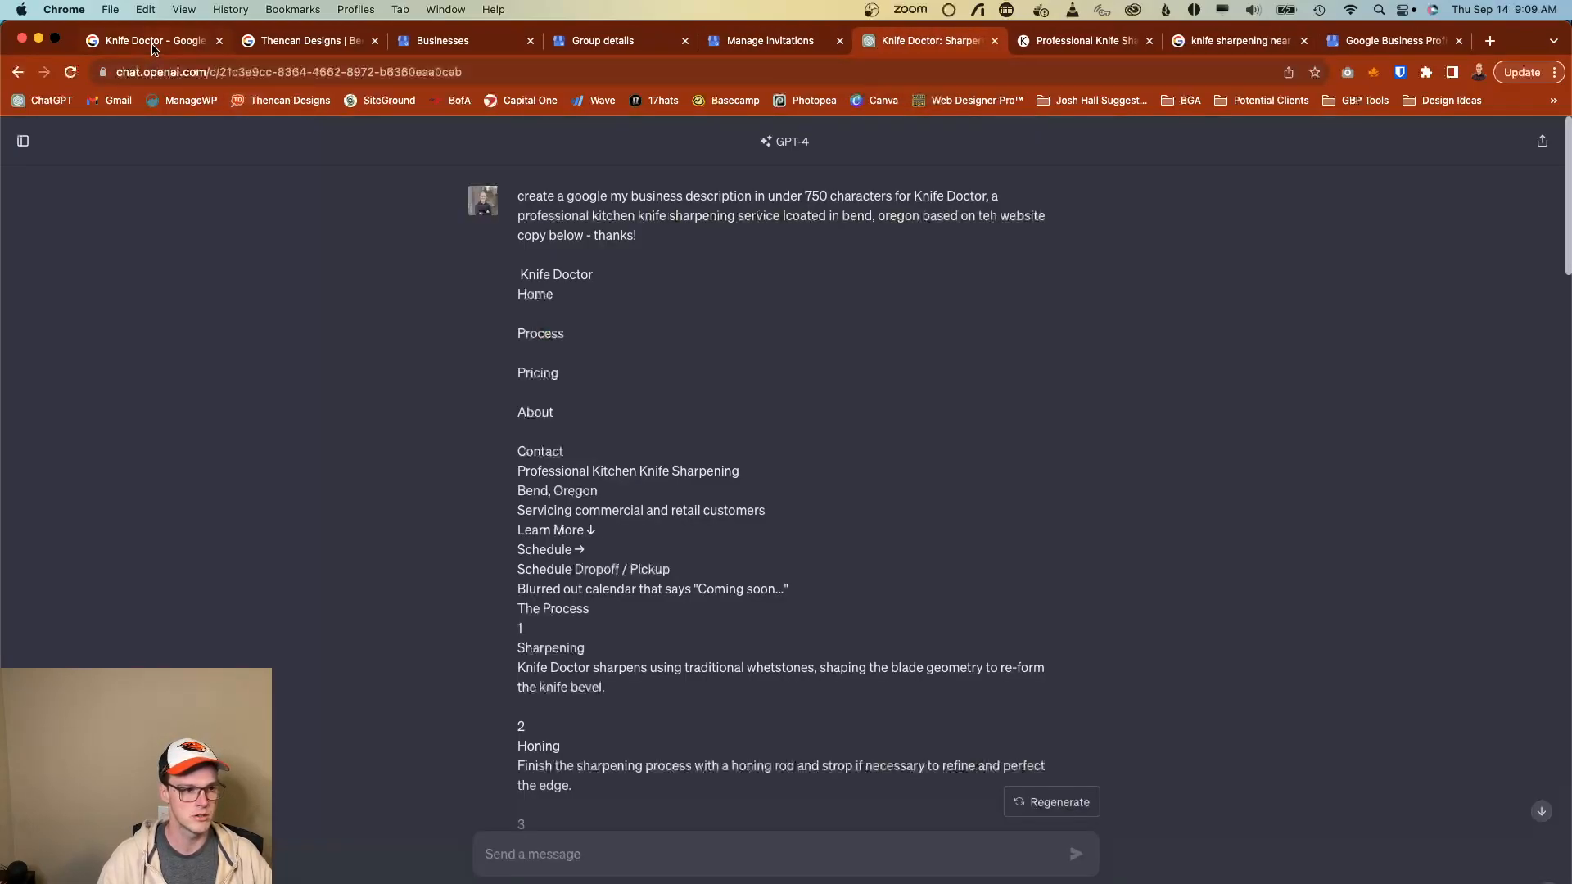
Review the Knife Doctor profile, the Thencan Designs people and access list, and the Thencan Designs businesses, group details and invitations pages.
left_click(152, 45)
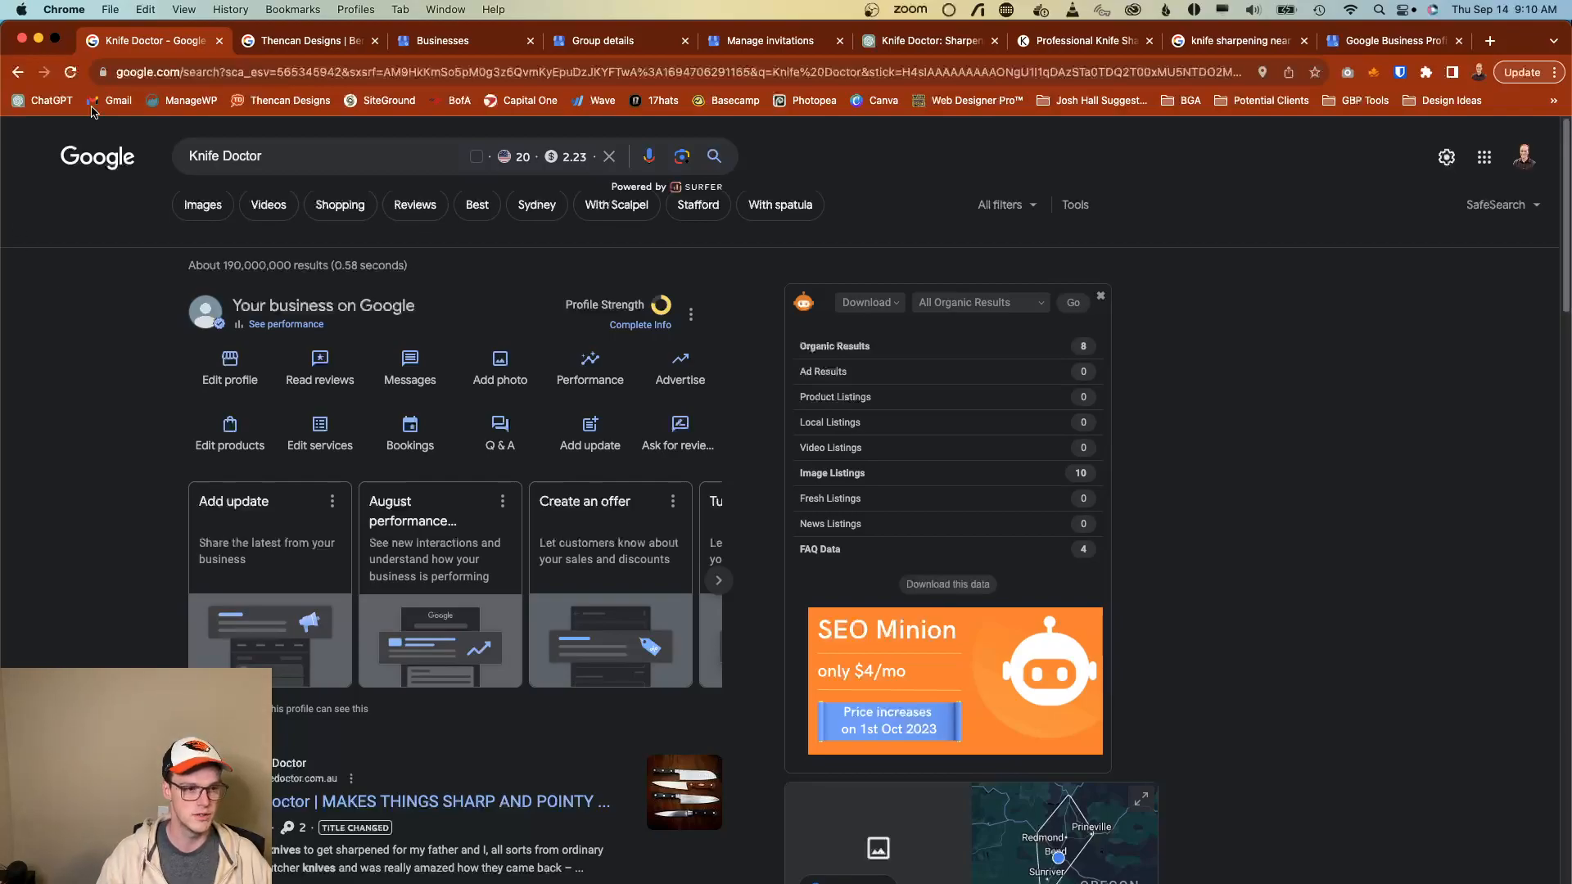
left_click(278, 45)
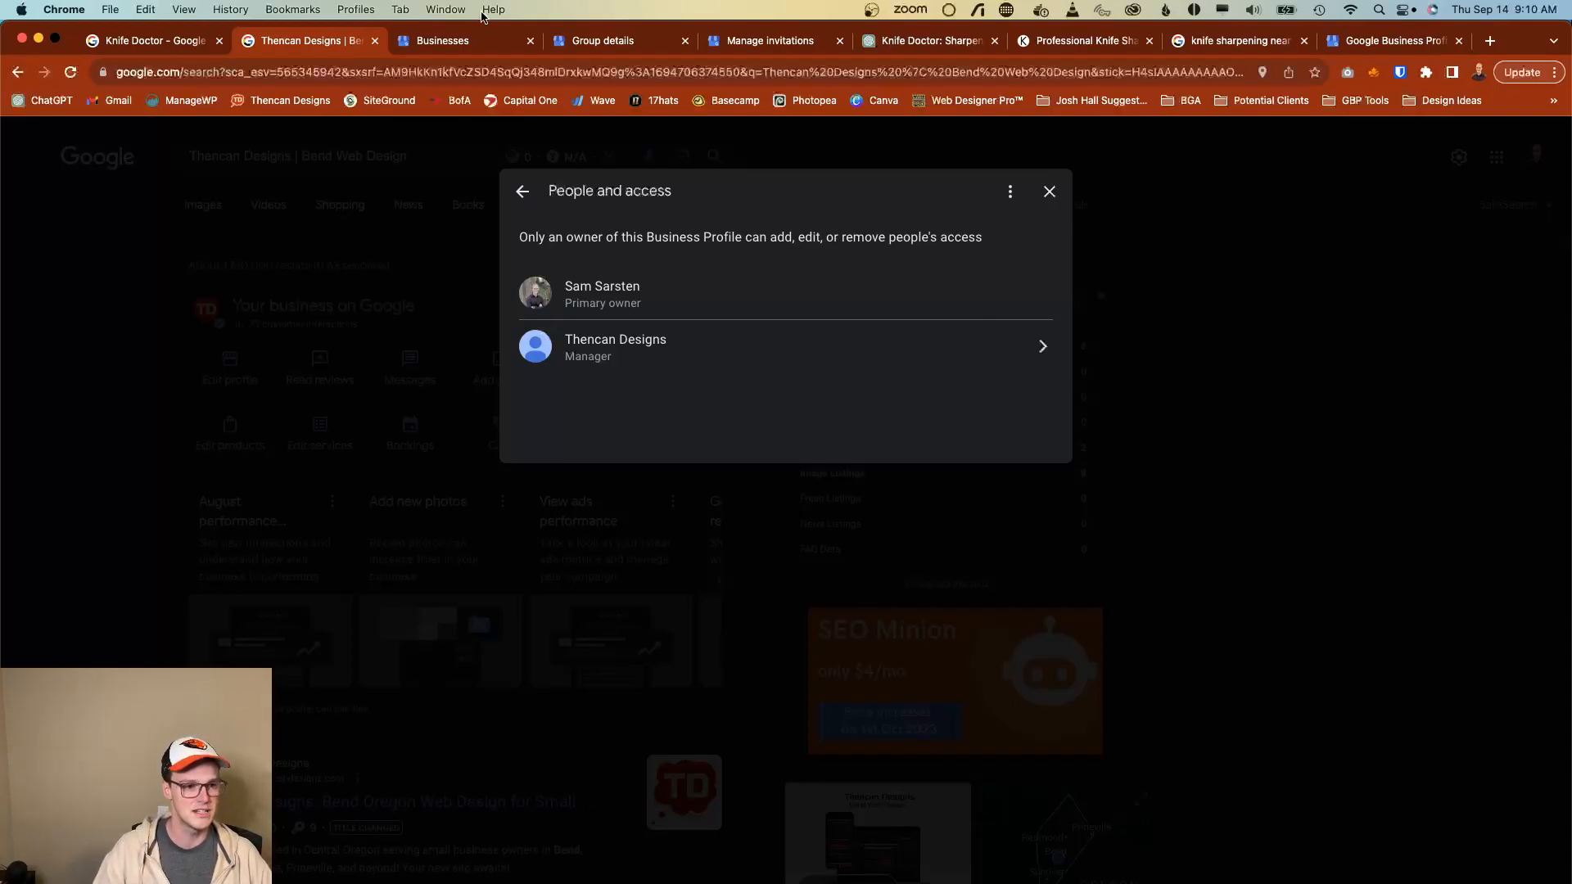
left_click(470, 41)
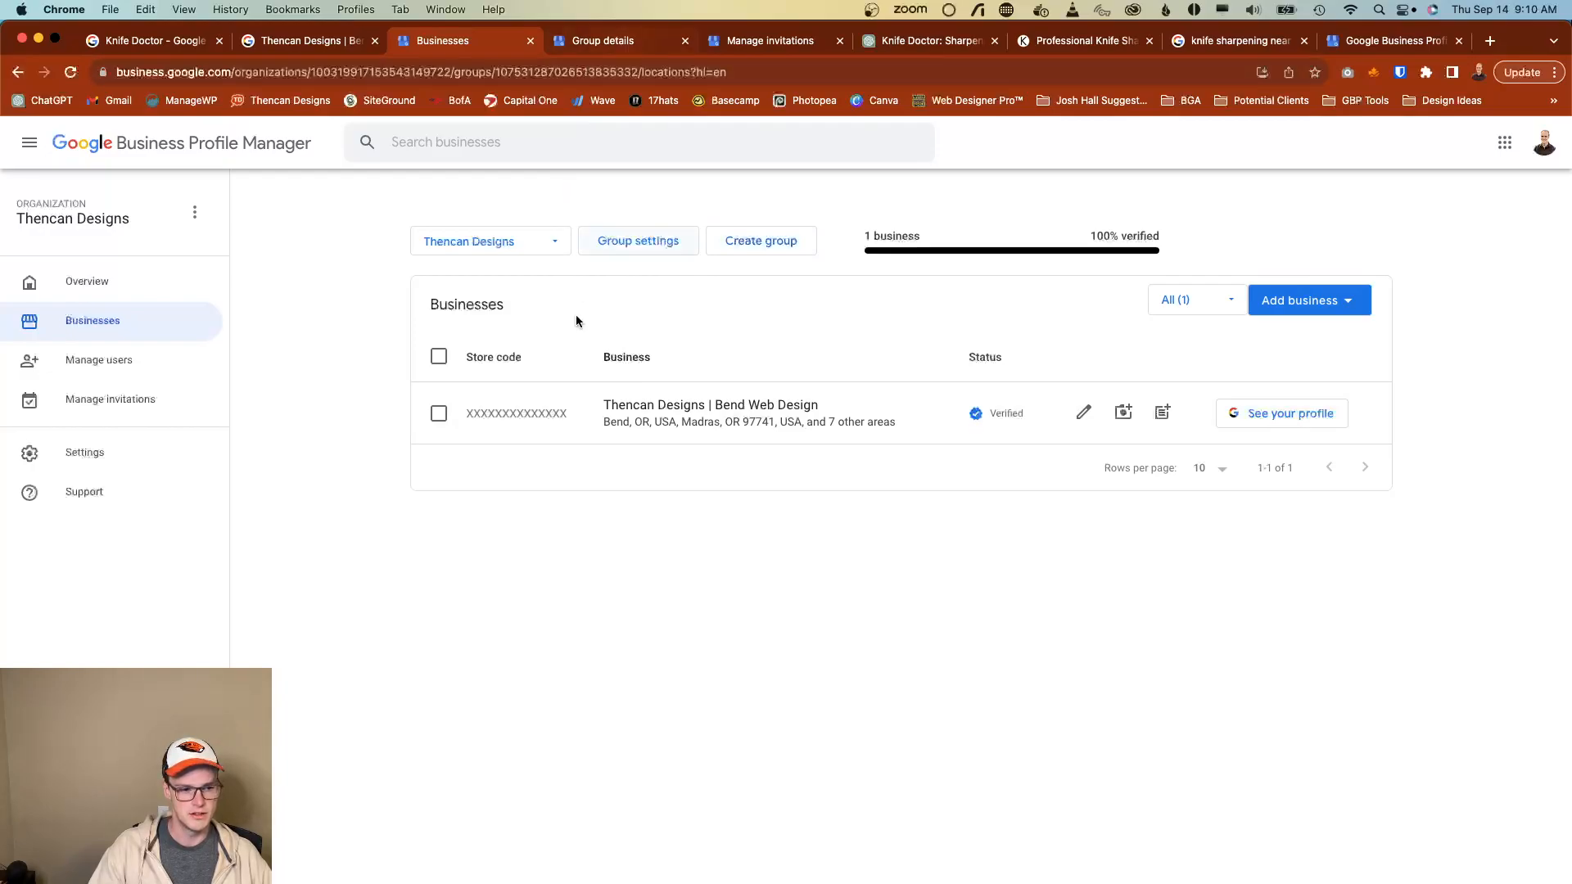
left_click(643, 49)
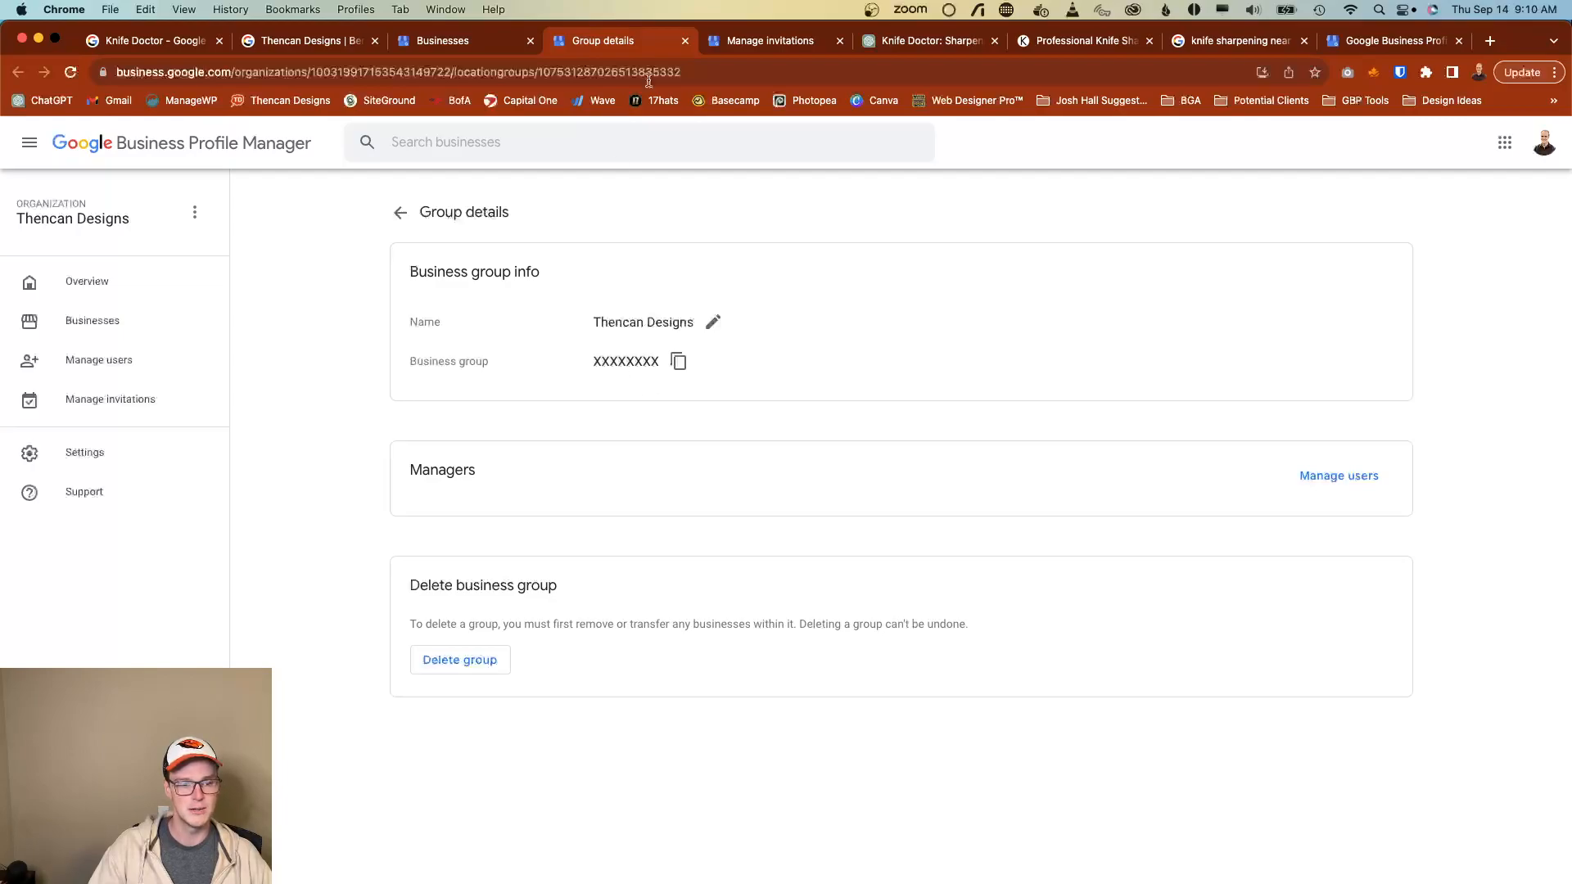
left_click(766, 48)
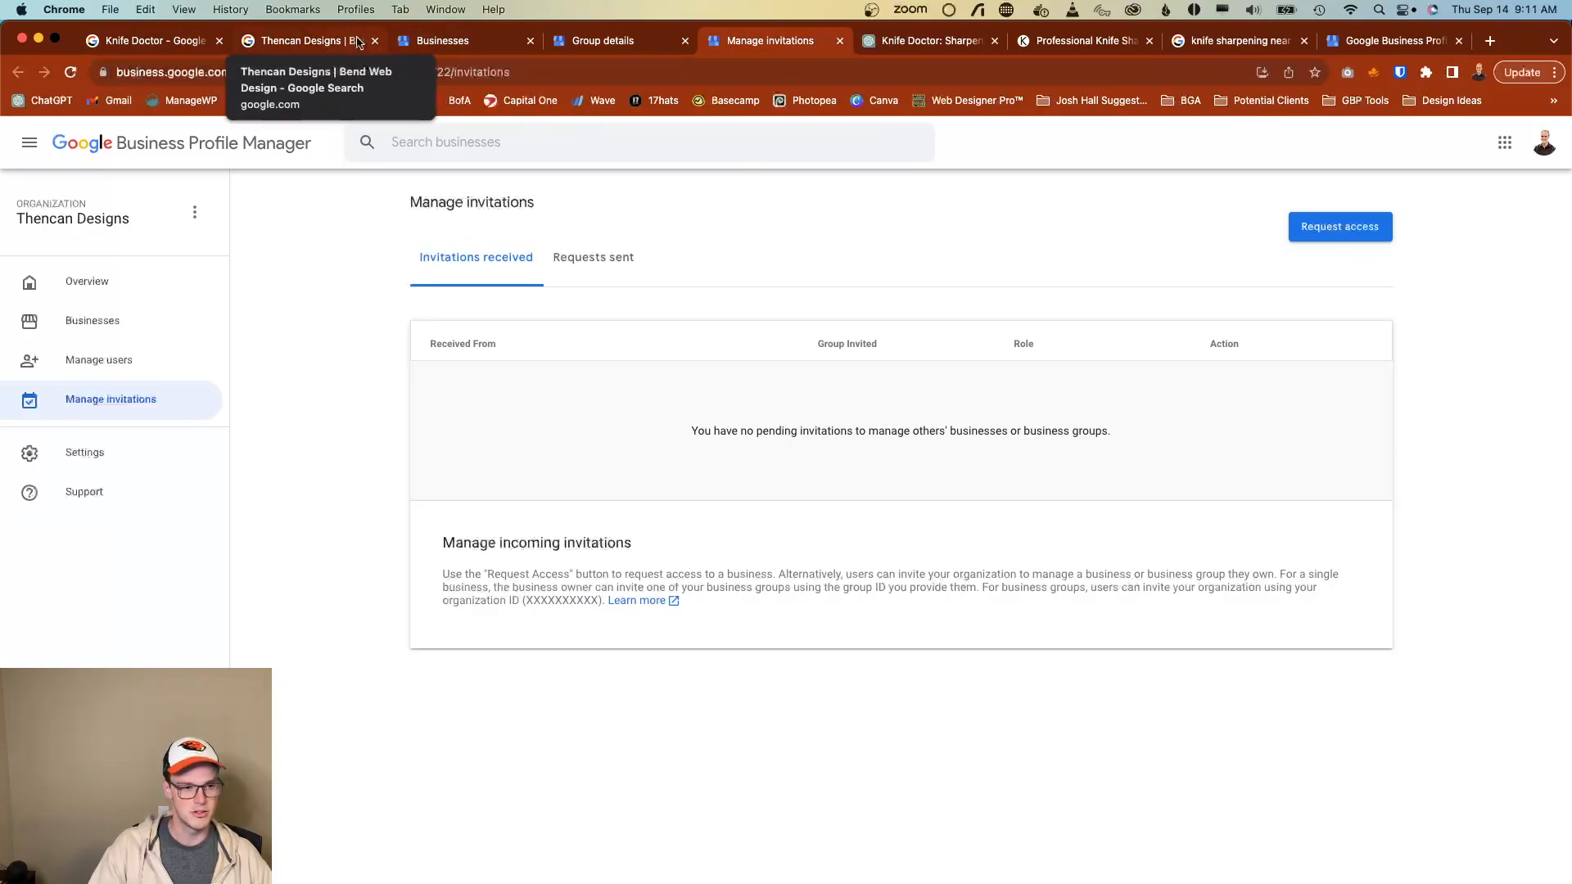
left_click(301, 41)
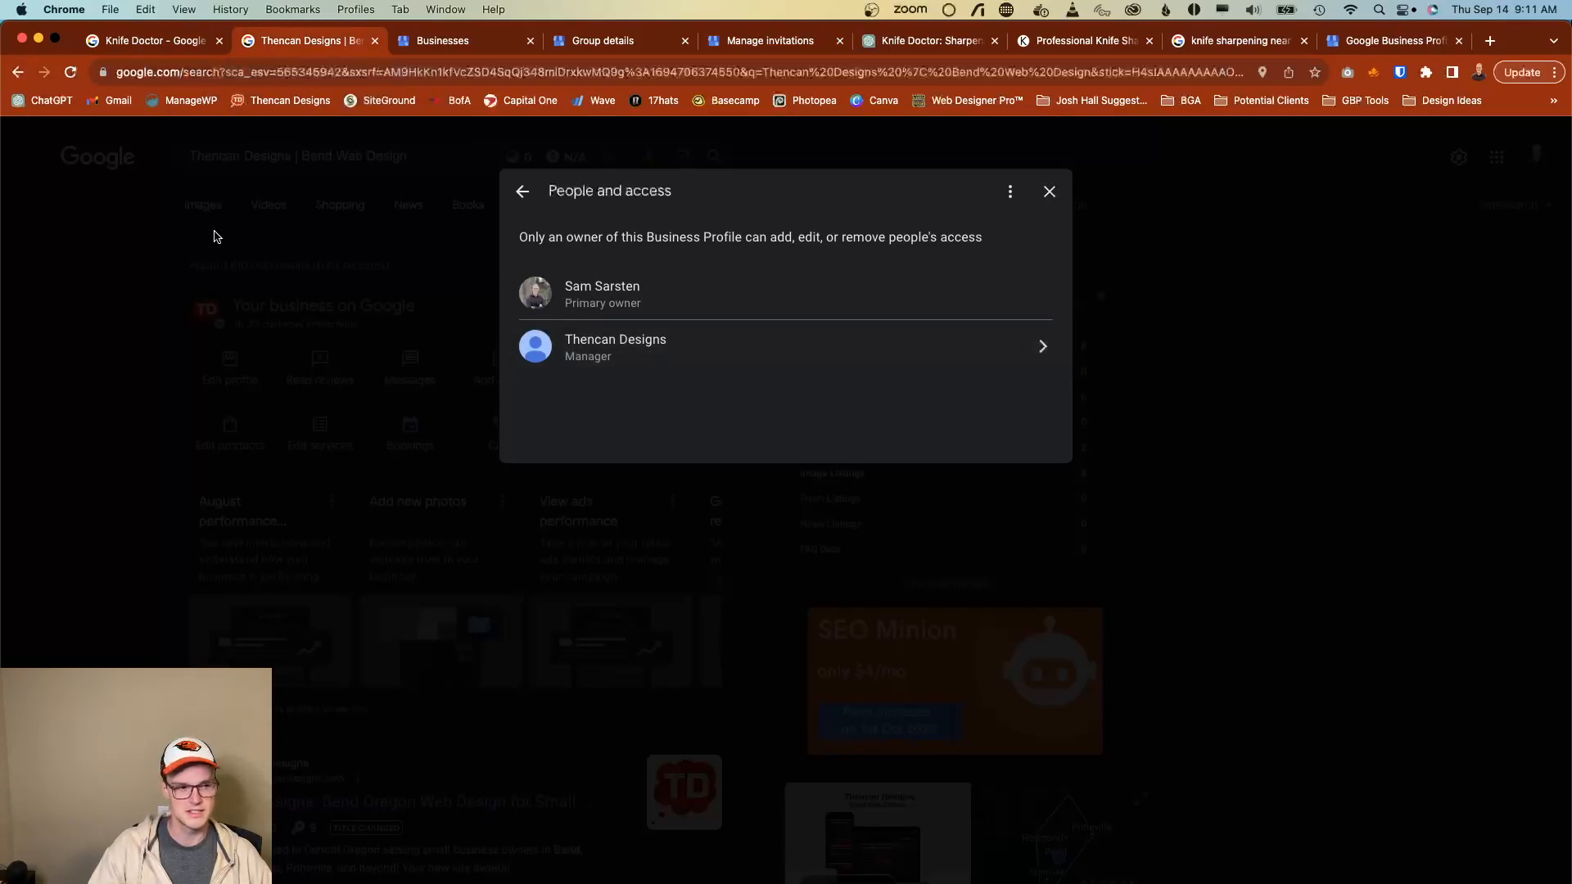
Return to the Knife Doctor profile and check which kinds of photo can be added.
left_click(167, 39)
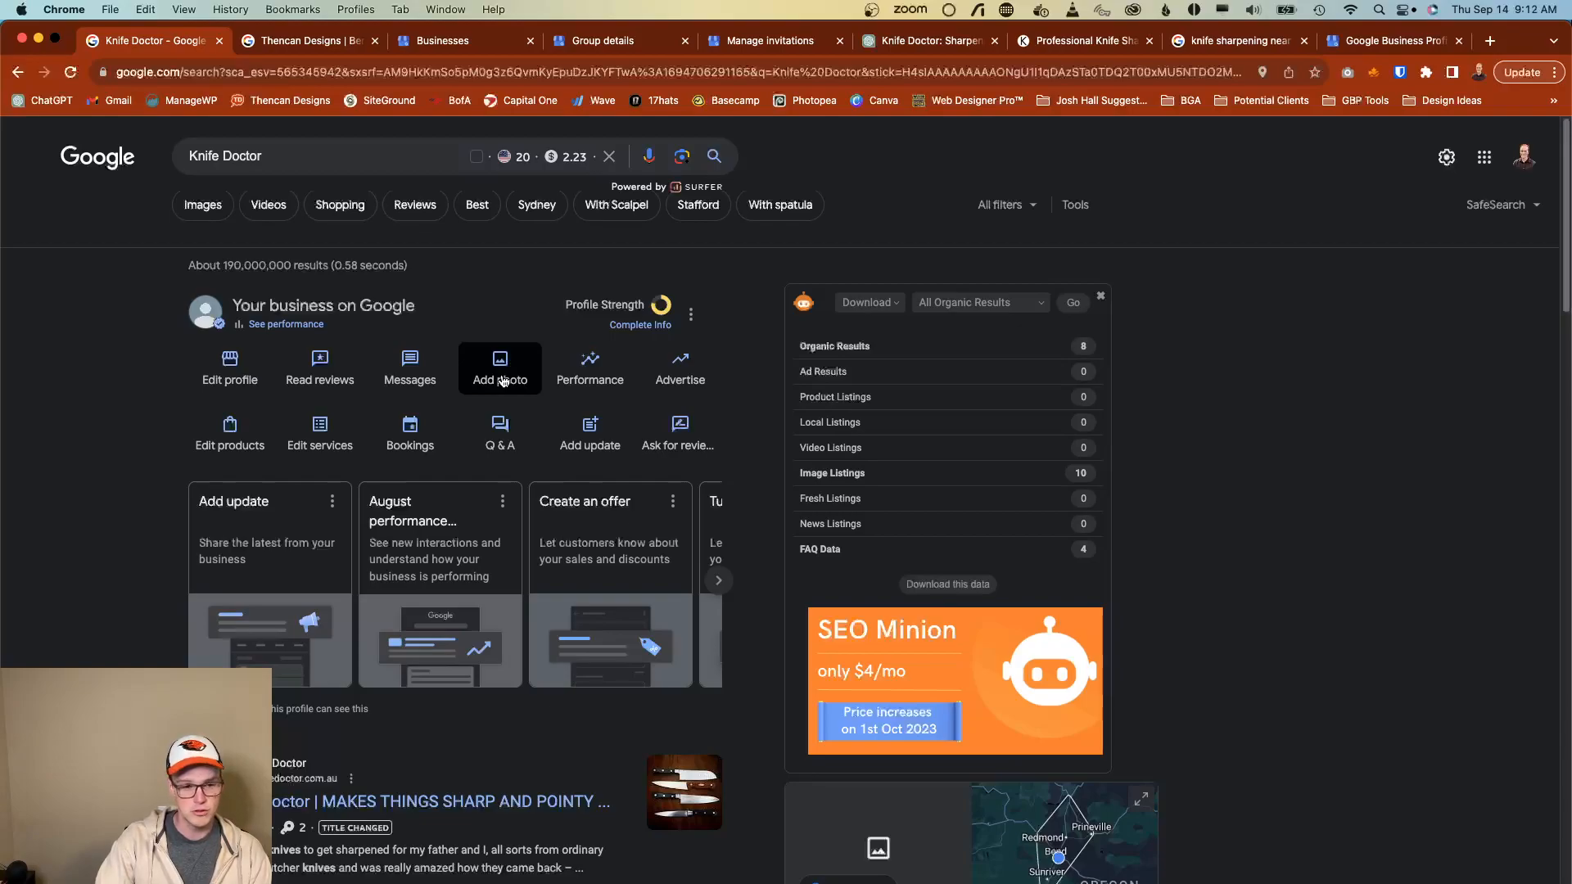
left_click(501, 375)
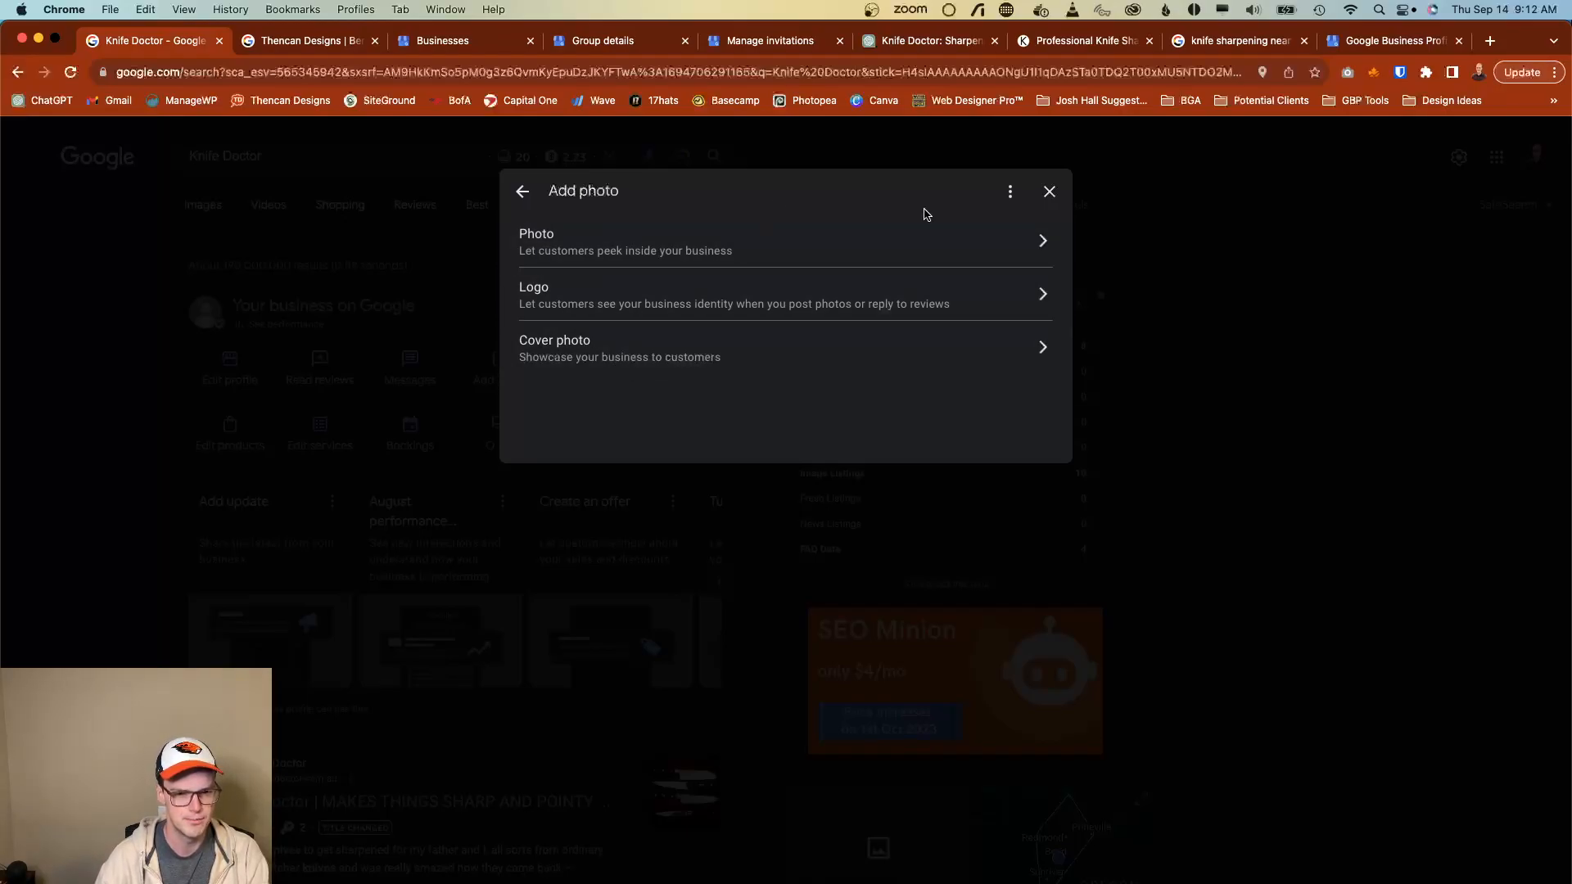
left_click(1048, 191)
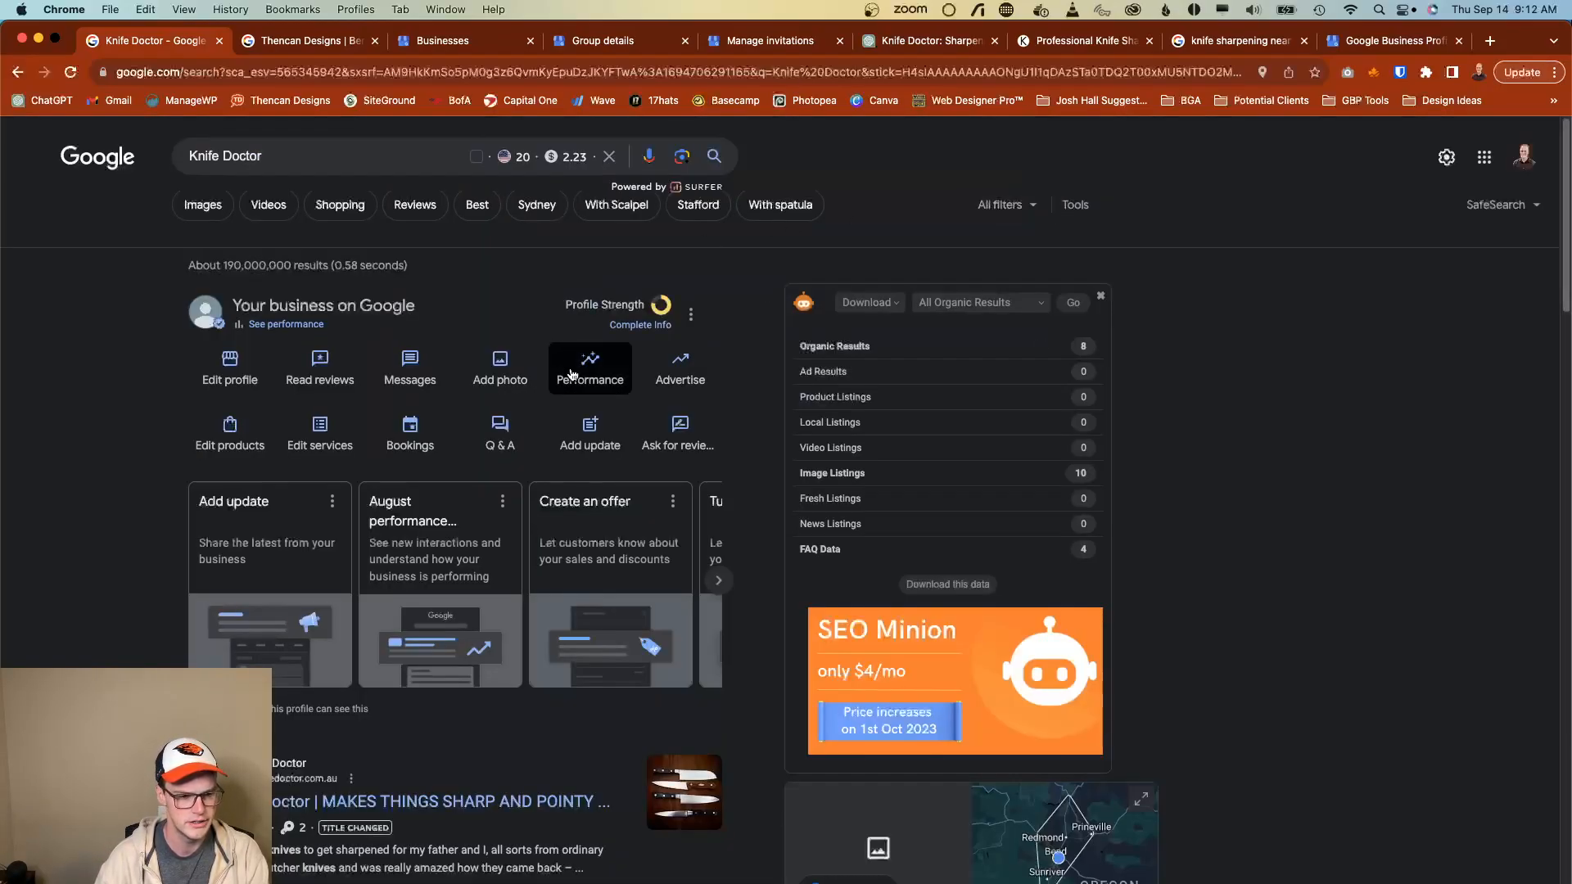
Check the Business Profile settings for Knife Doctor and view the profile's uploaded logo photo.
left_click(691, 314)
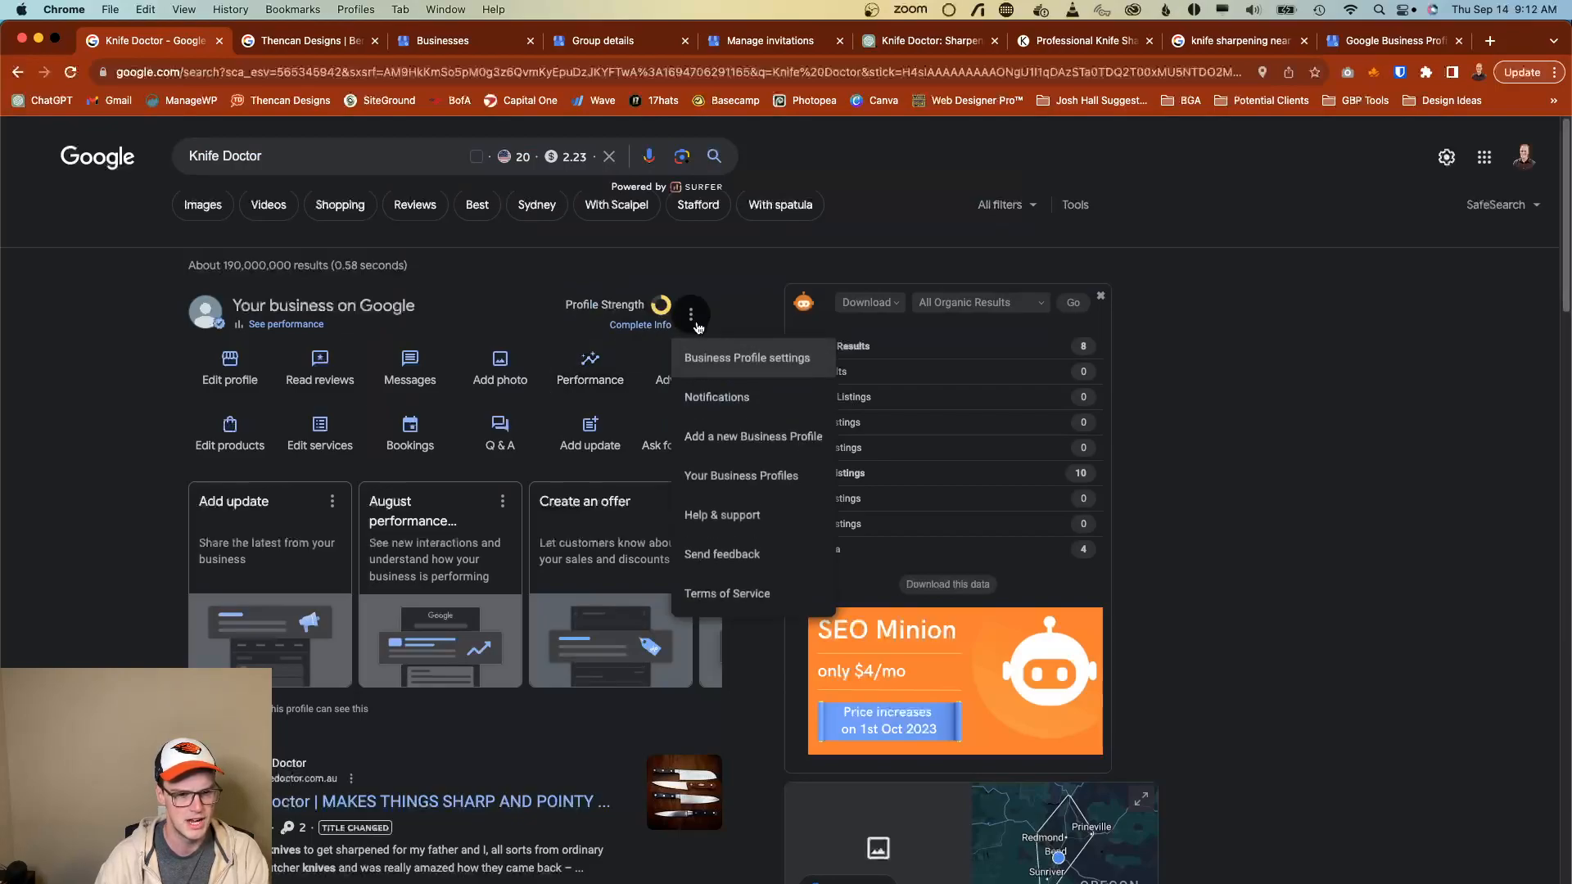
left_click(715, 369)
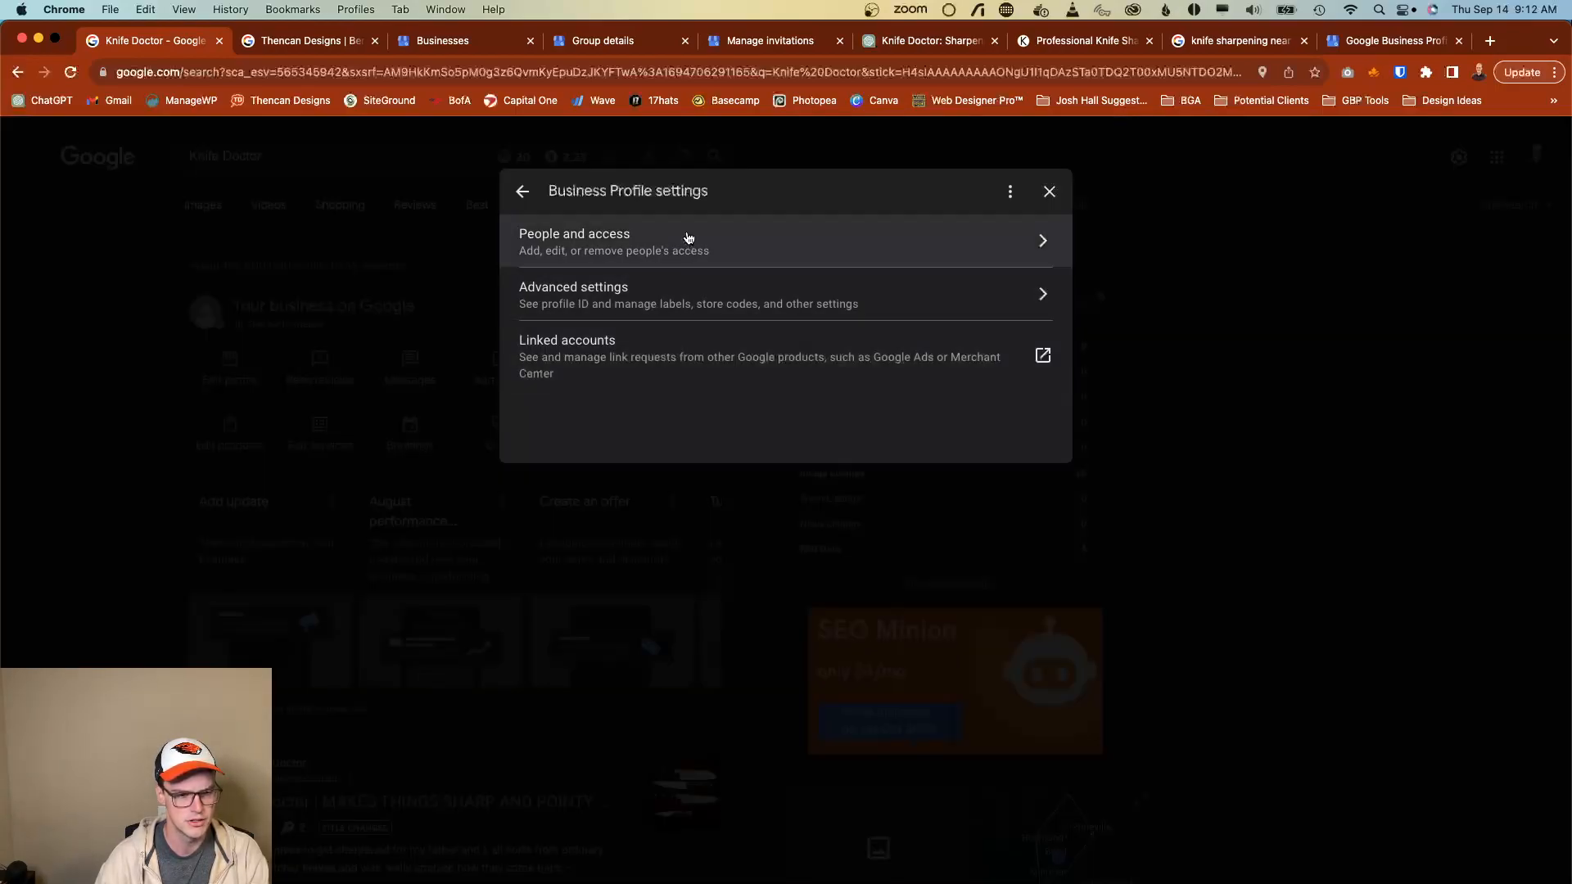
left_click(102, 407)
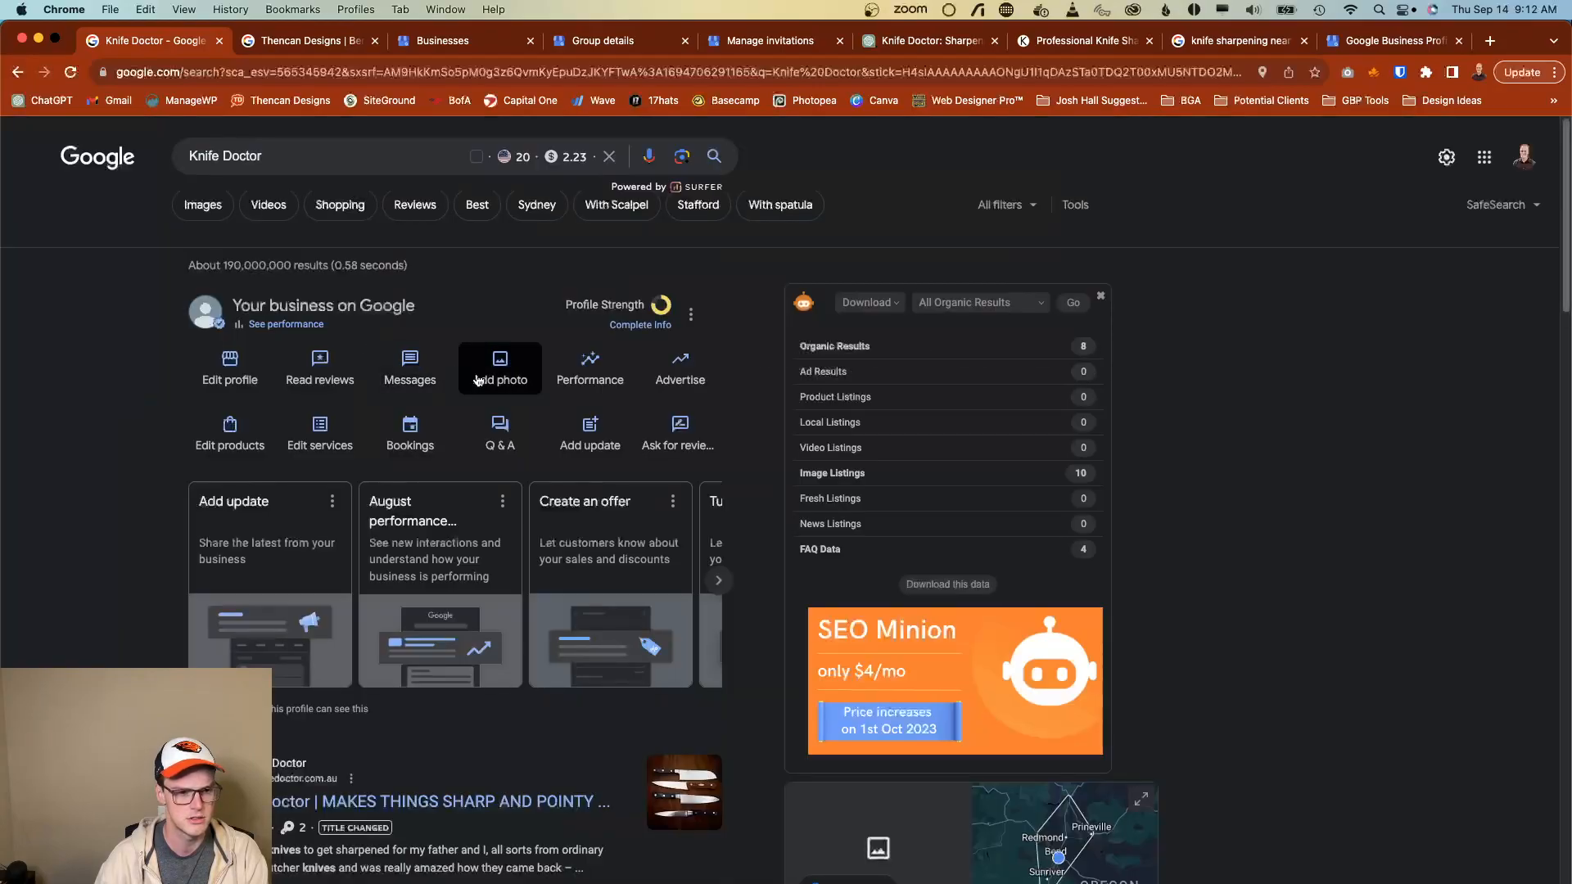
left_click(871, 864)
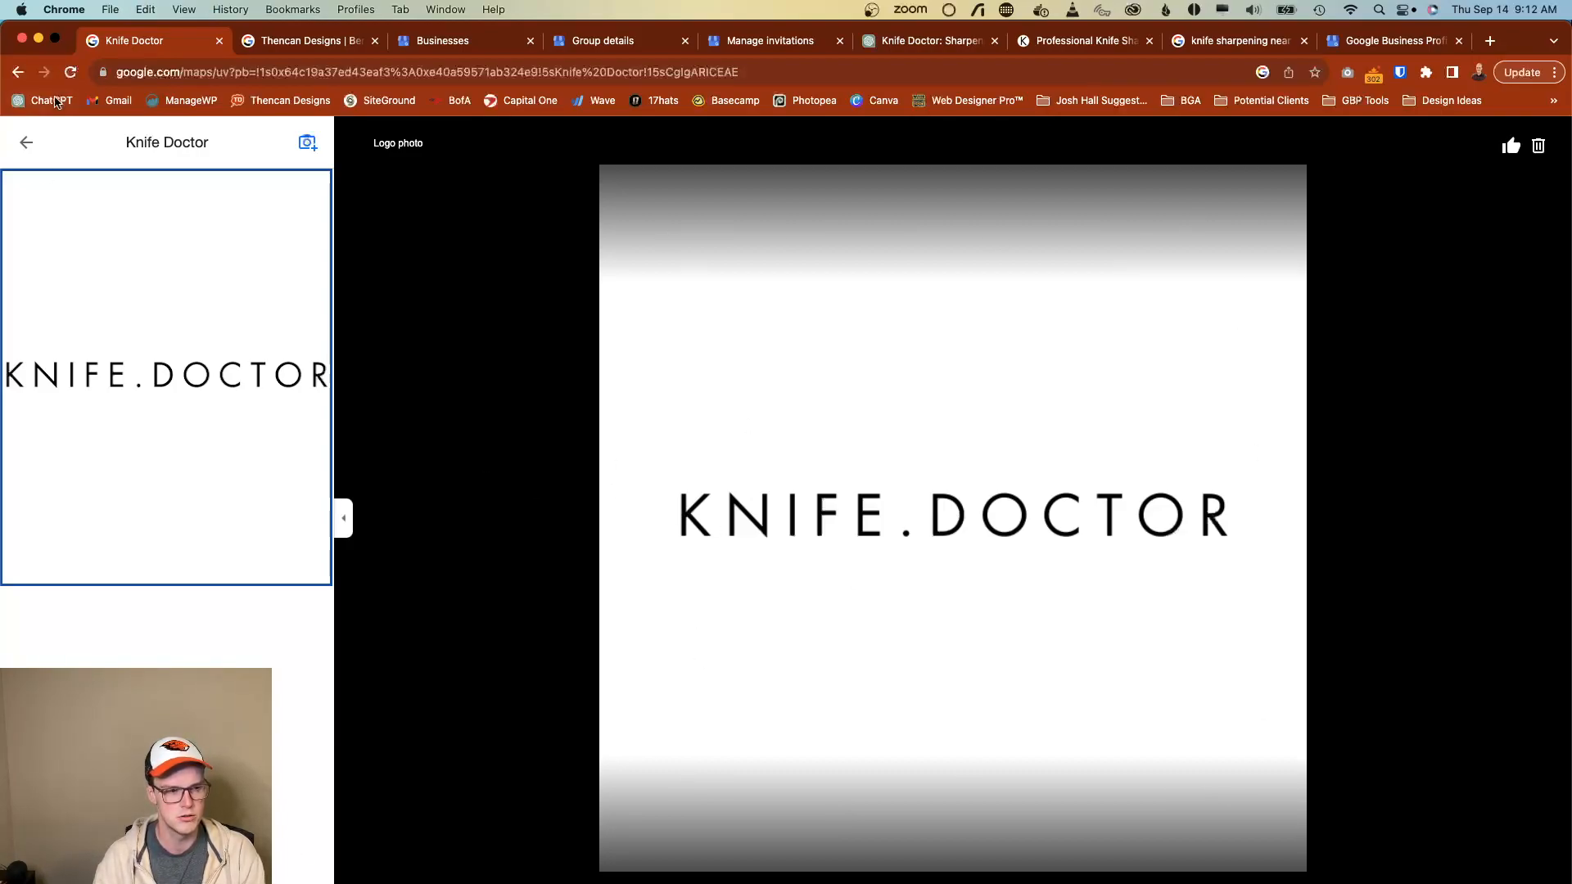
left_click(26, 143)
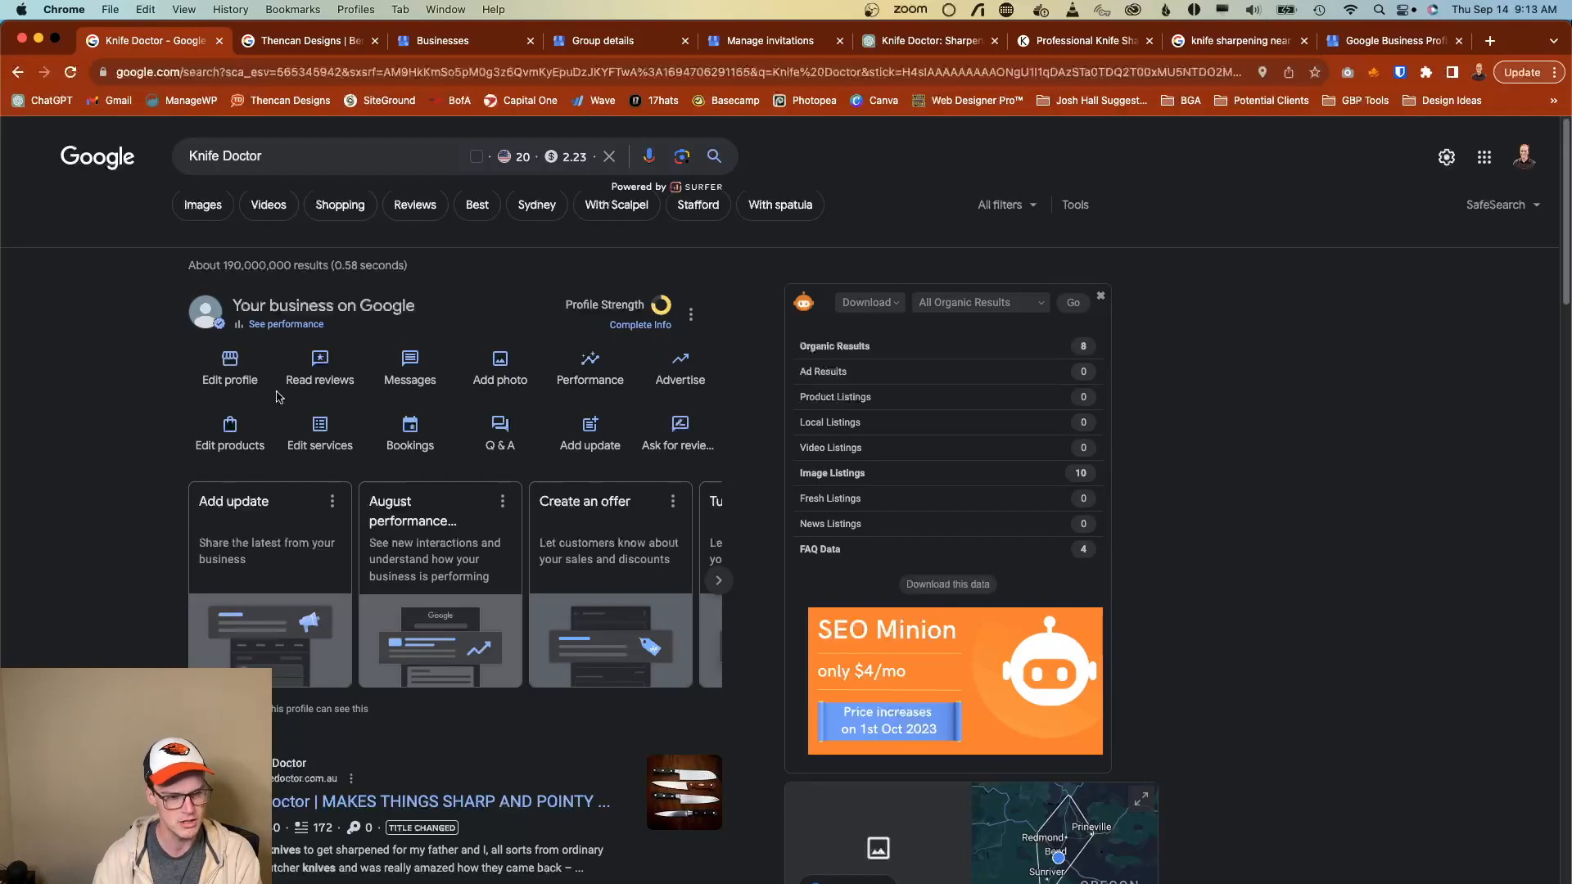
Open Knife Doctor's business information and inspect the primary and additional category fields without saving a change.
left_click(237, 377)
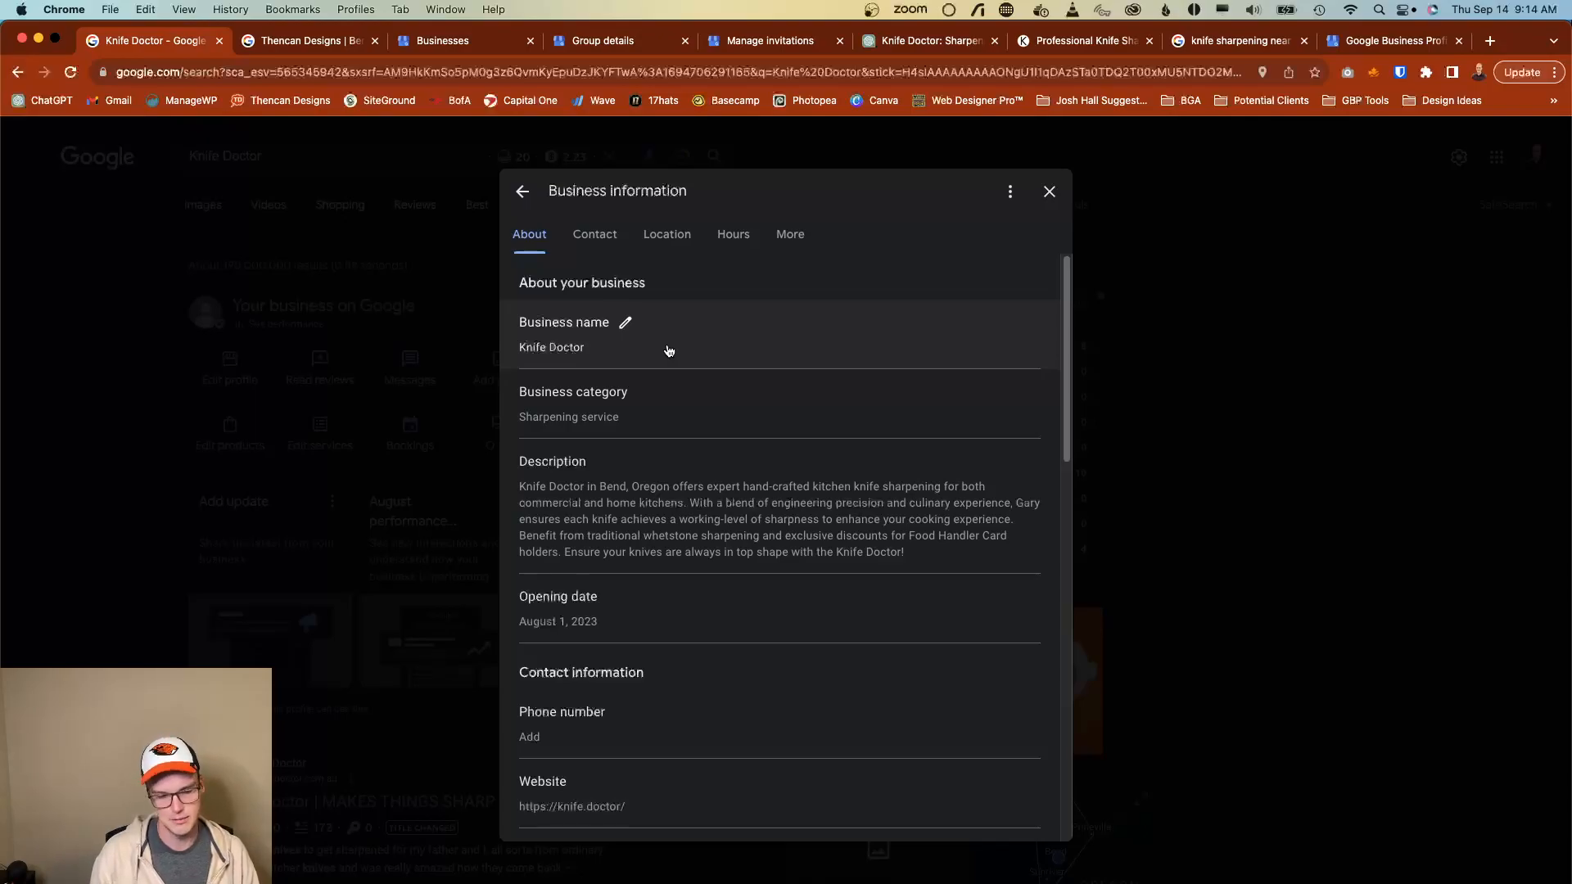
left_click(639, 398)
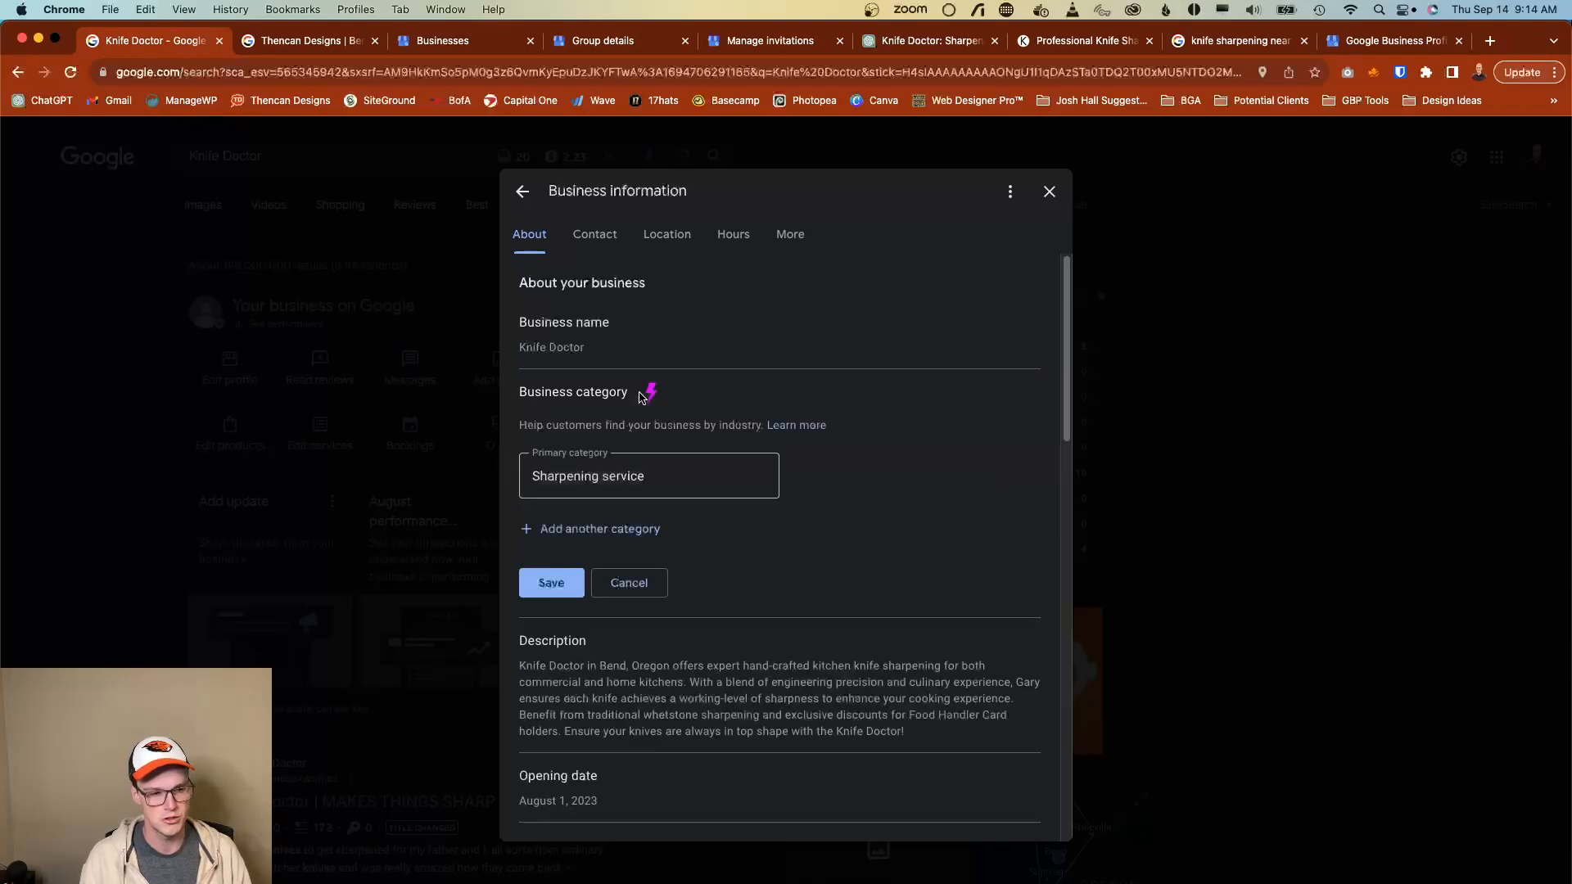
left_click(584, 534)
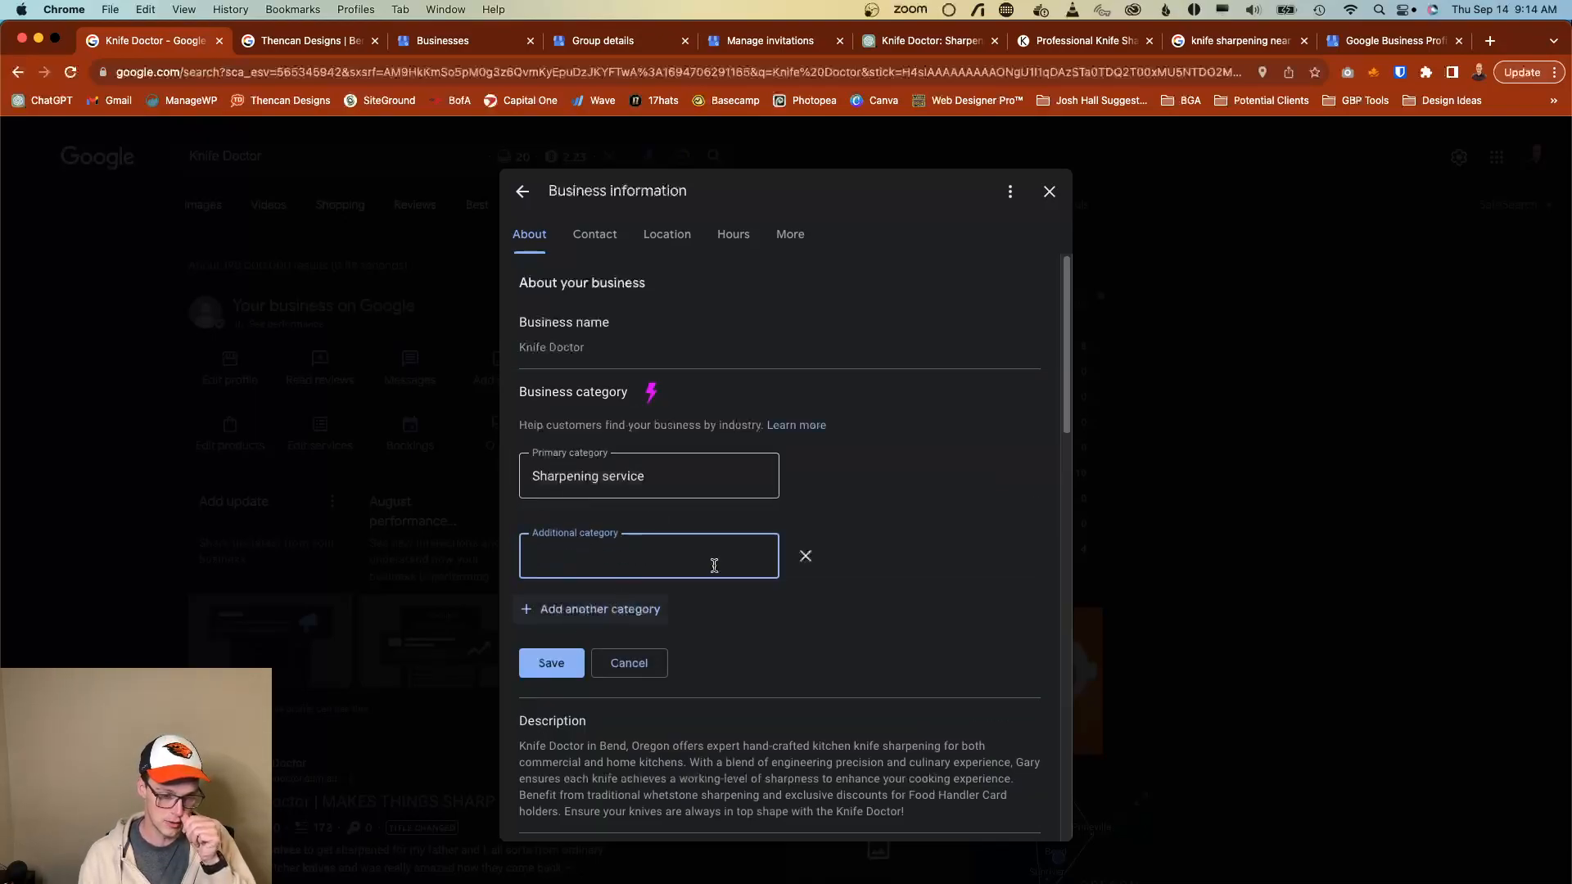
left_click(803, 555)
left_click(909, 528)
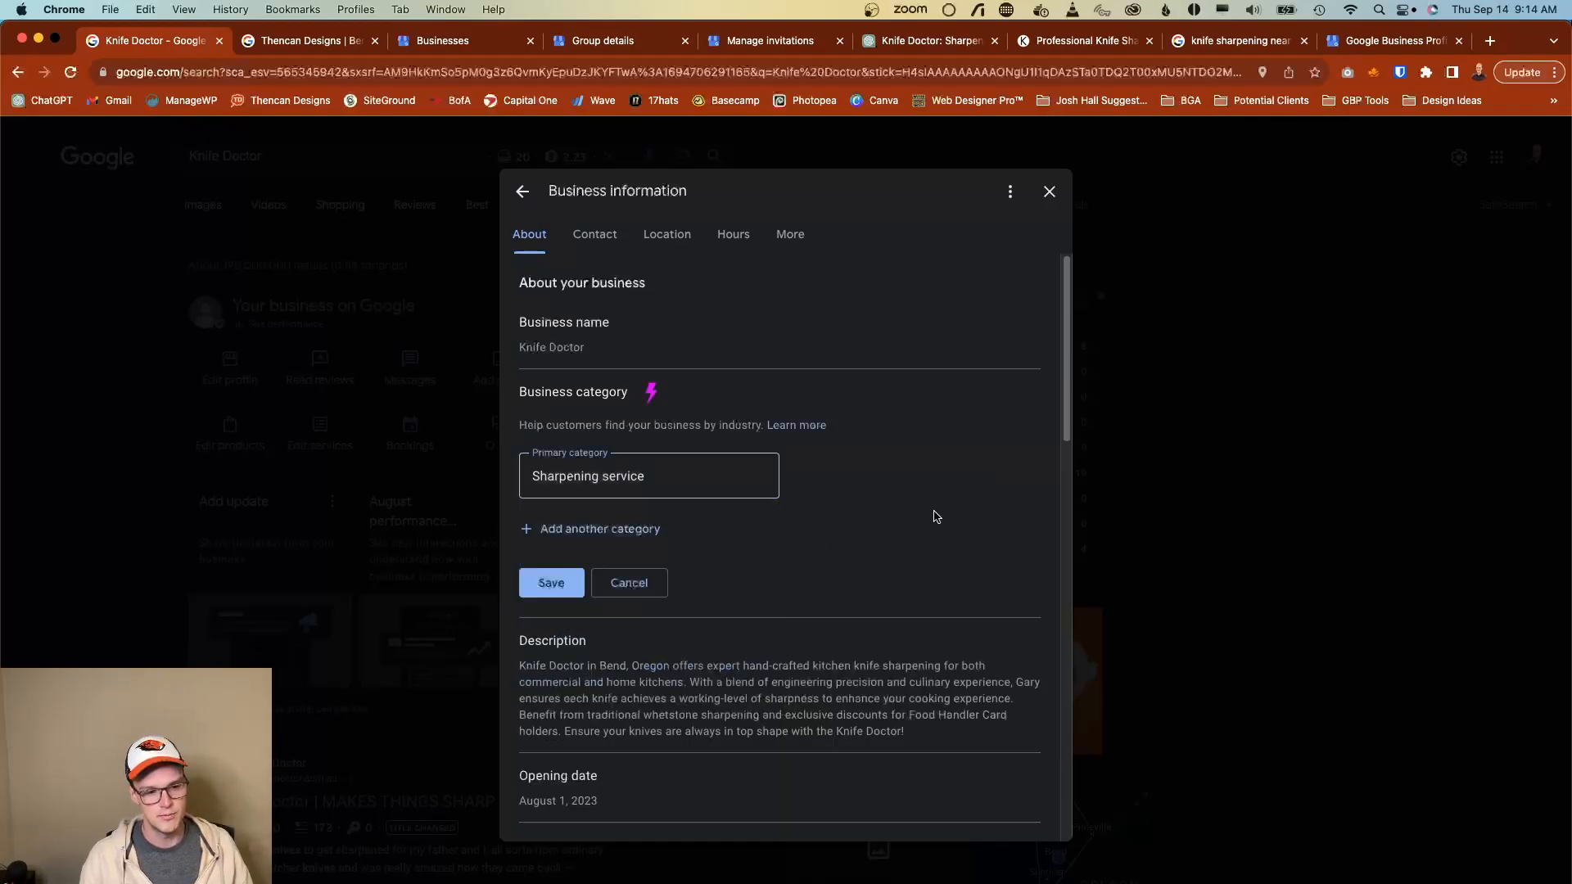
left_click(664, 590)
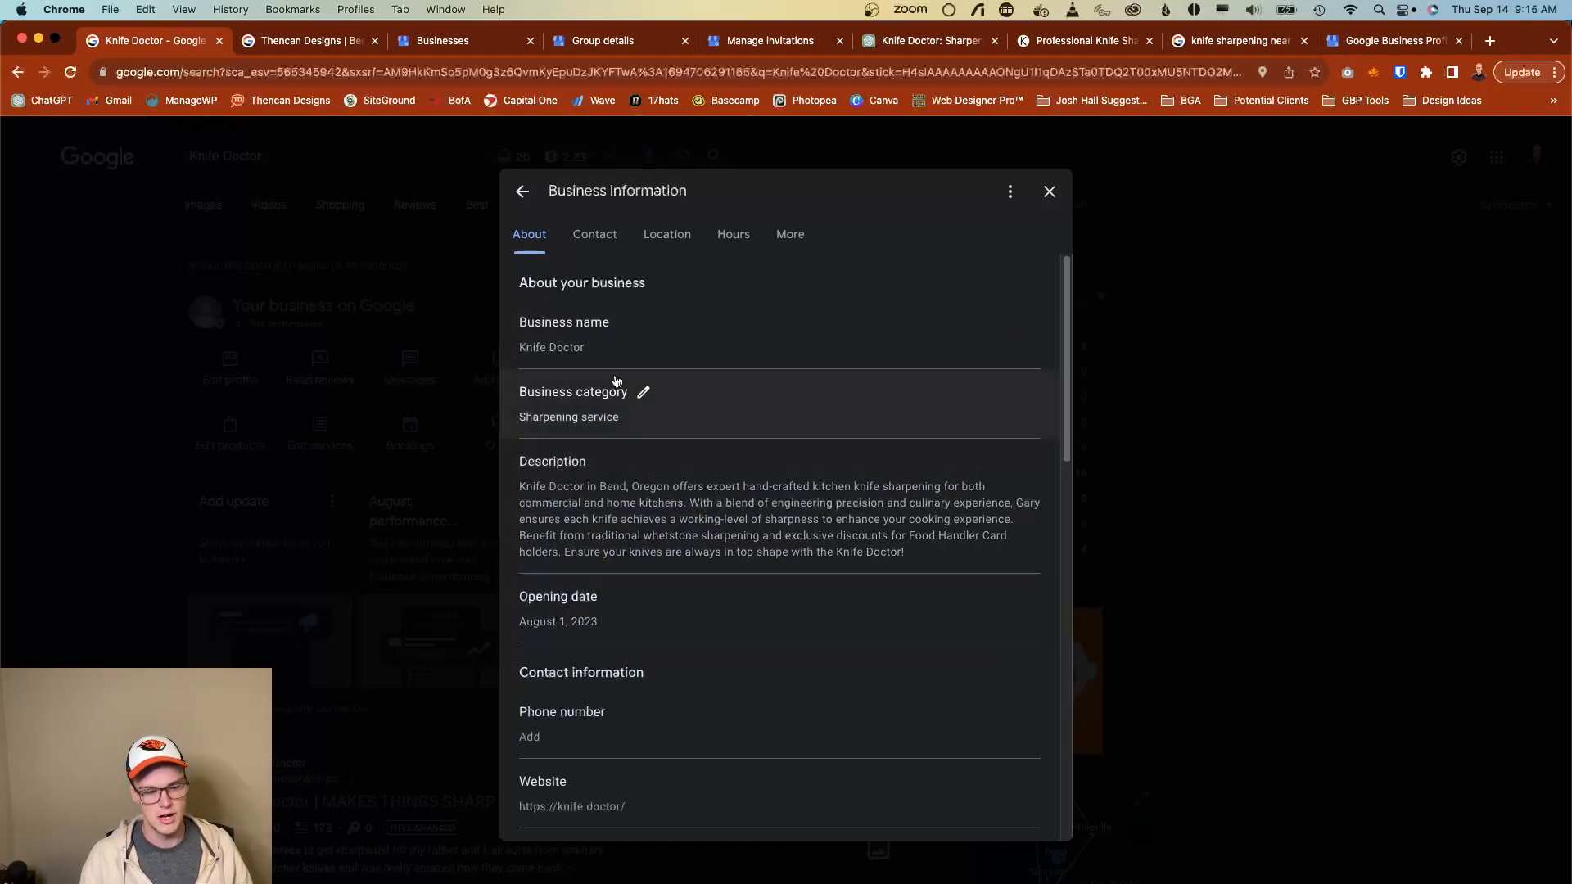
Search Google in a new tab for "knife sharpening near portland oregon".
left_click(1492, 45)
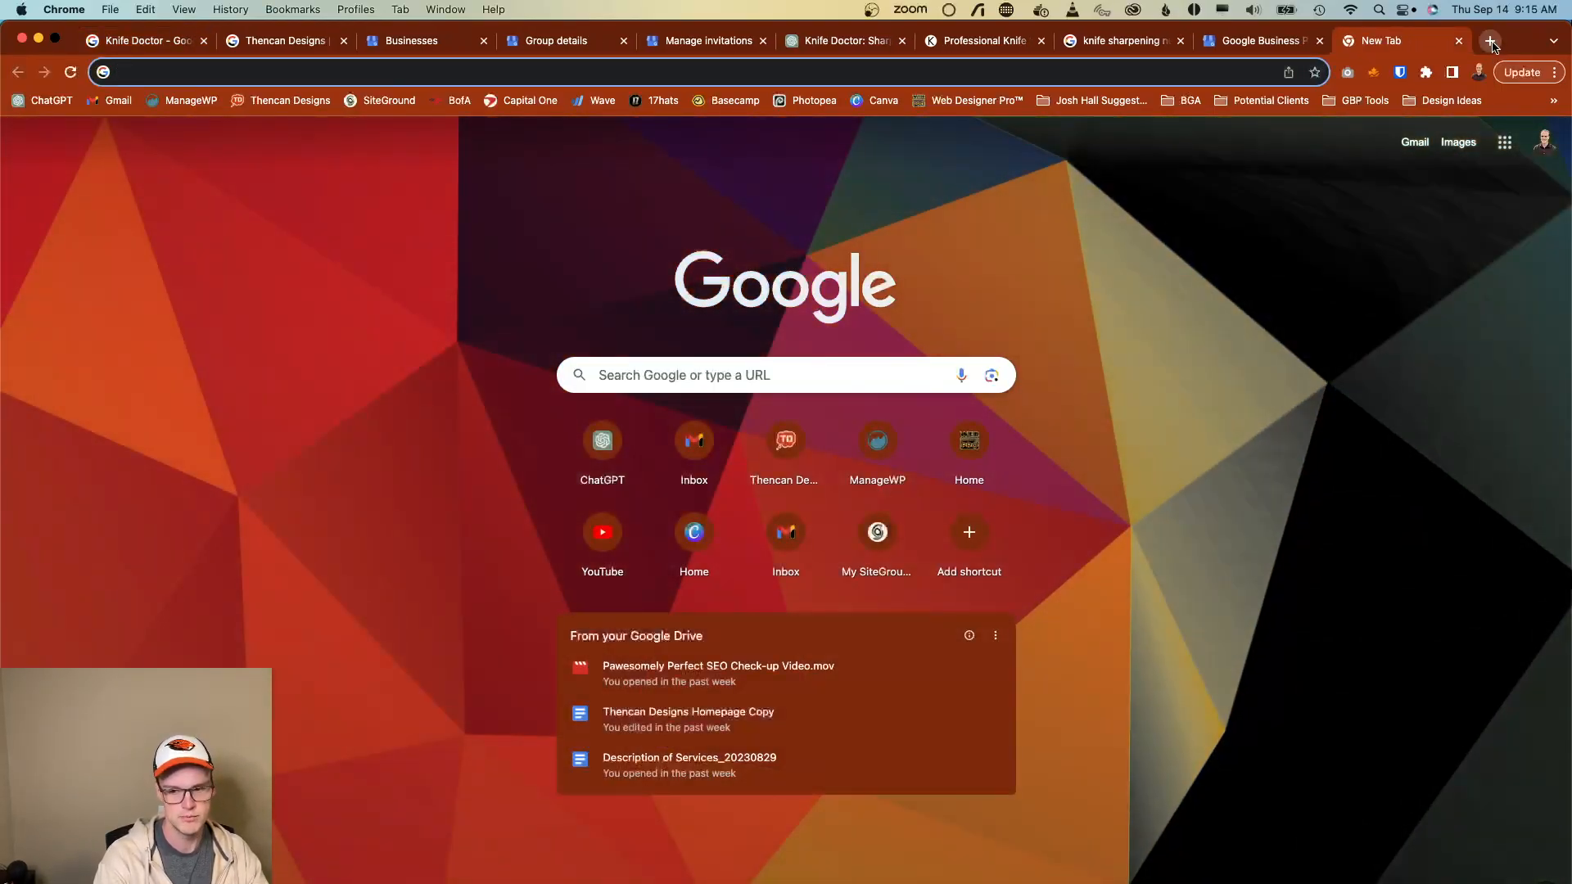
type("knife")
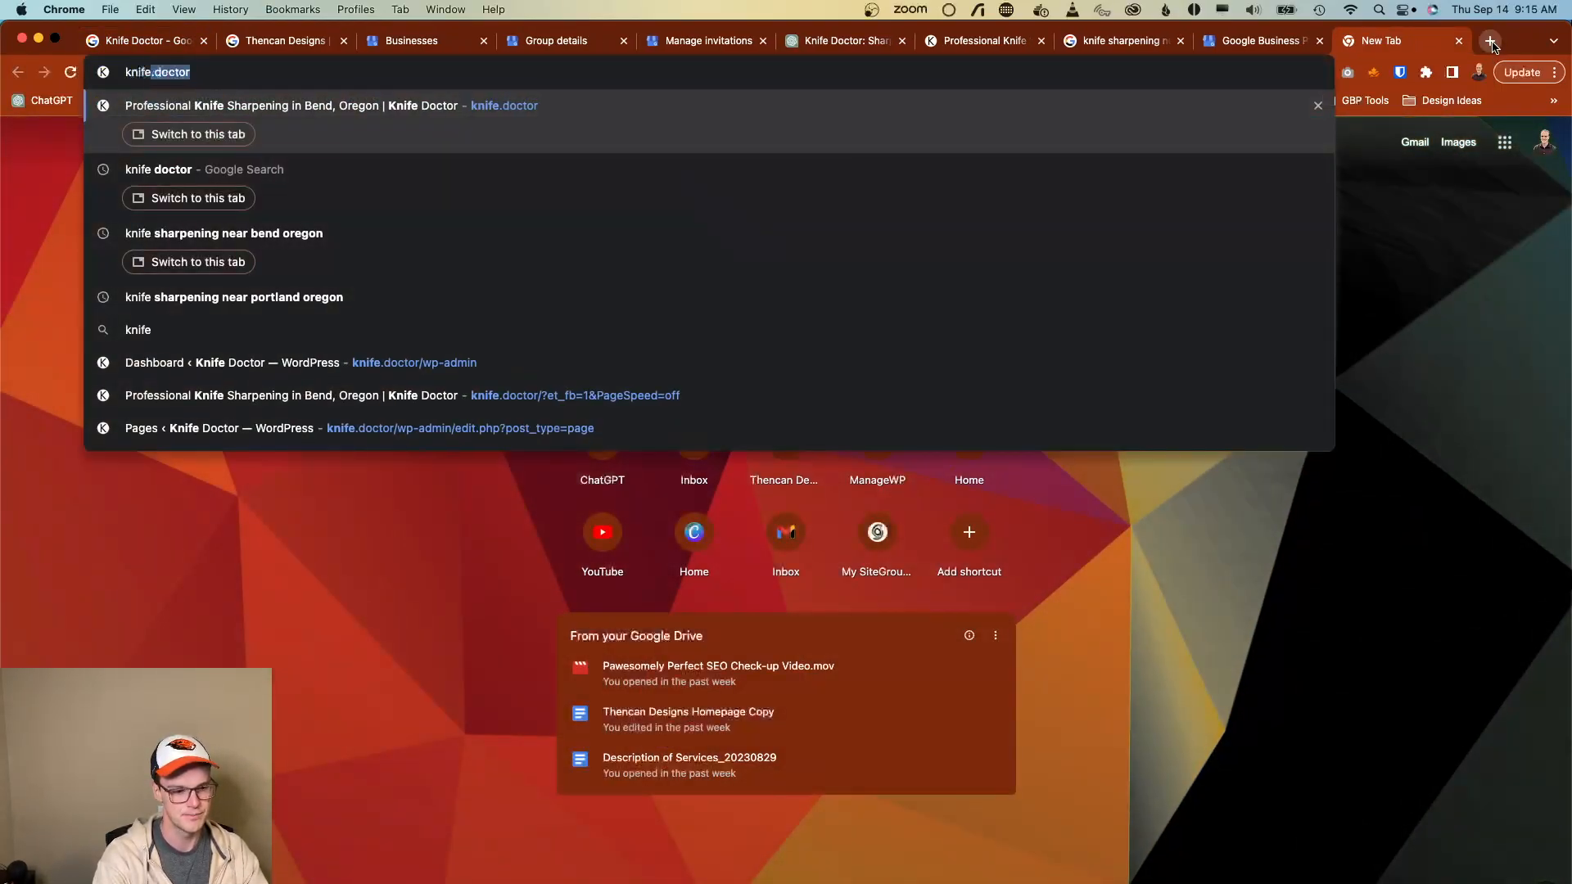
type(" shar")
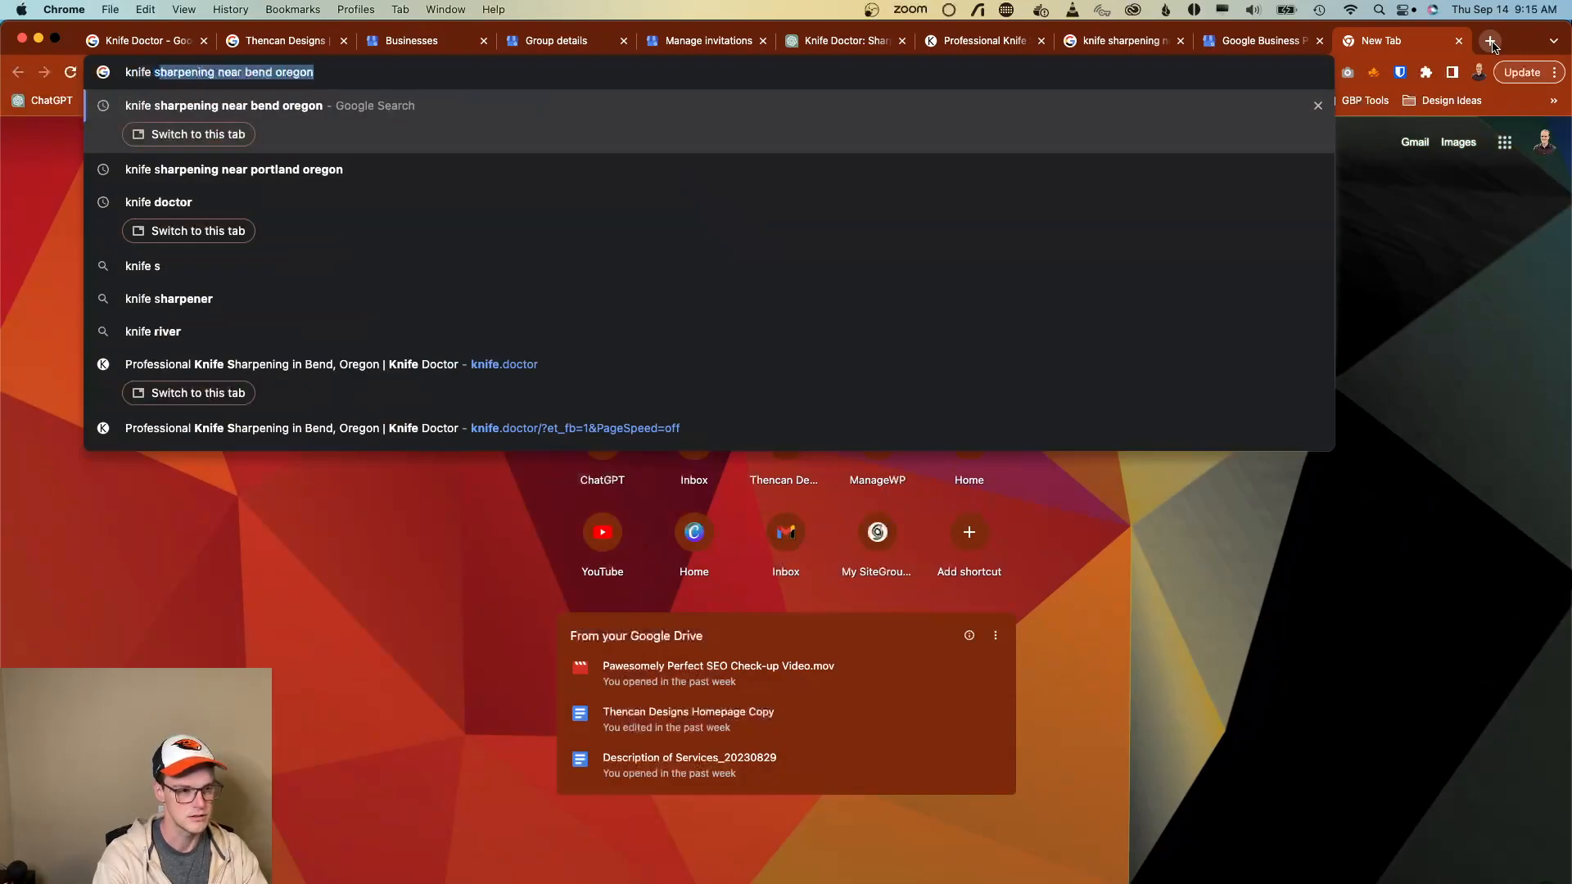
key("Right")
key("BackSpace")
key("BackSpace")
key("BackSpace")
key("BackSpace")
key("BackSpace")
key("BackSpace")
key("BackSpace")
key("BackSpace")
key("BackSpace")
key("BackSpace")
key("BackSpace")
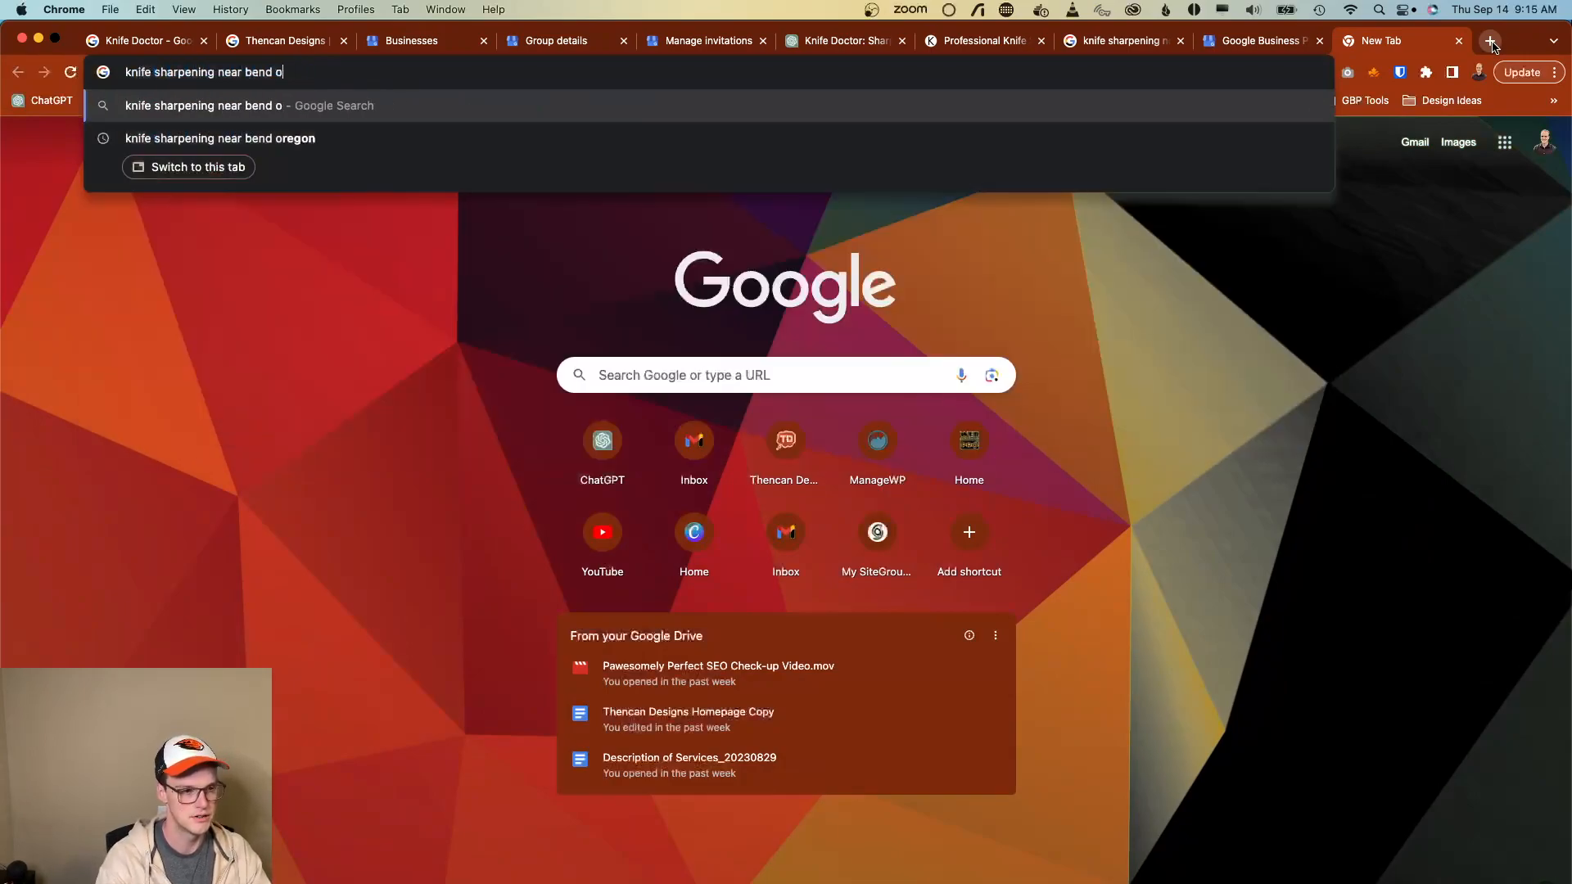
type("rtland")
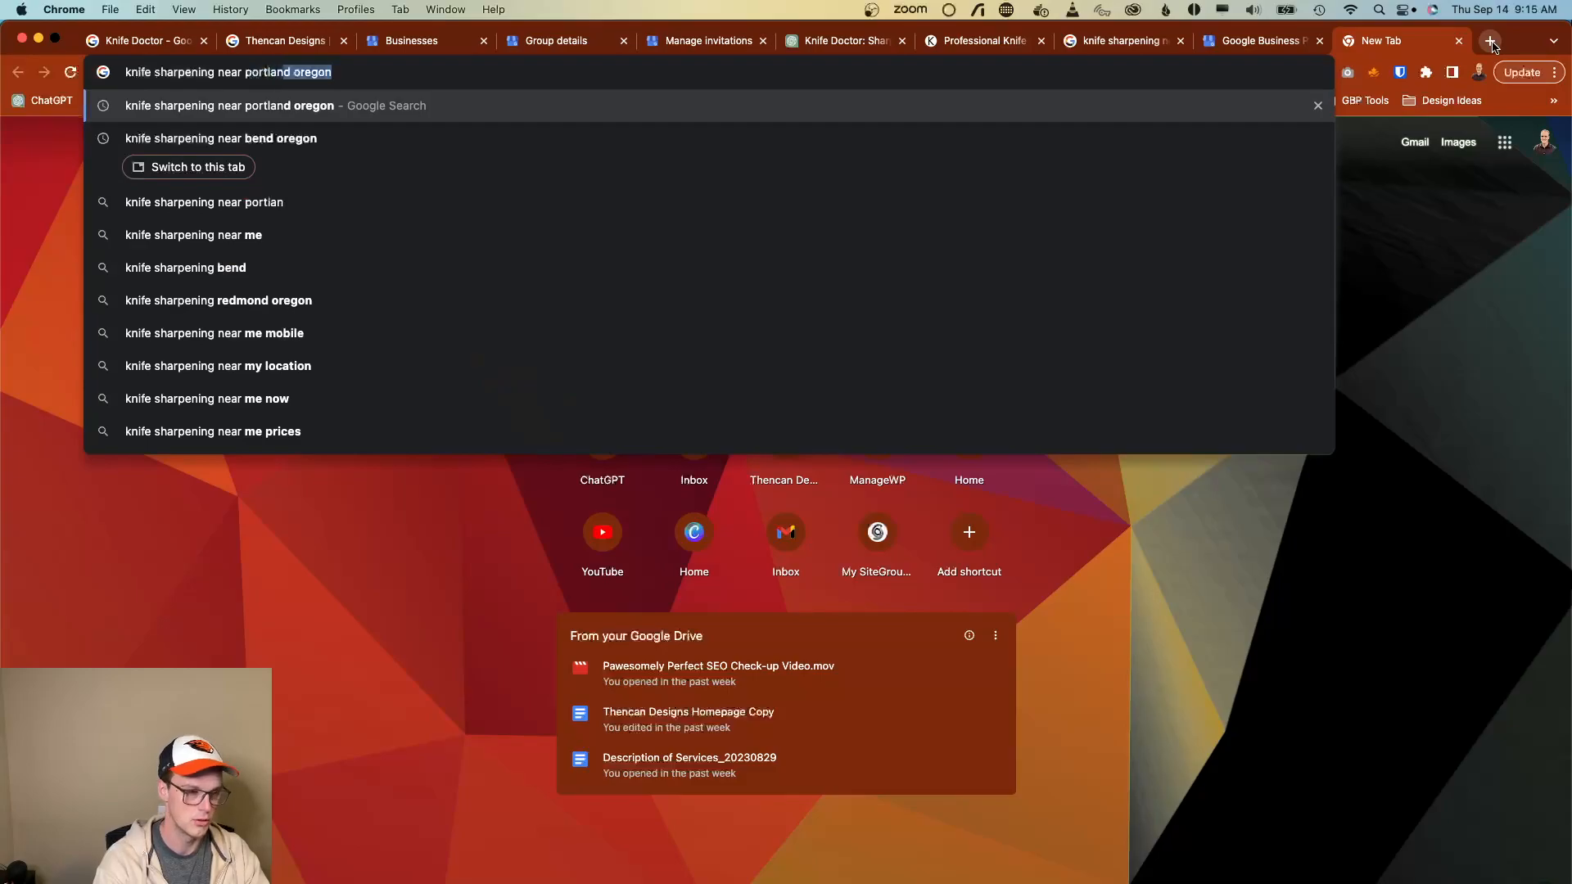
key("Return")
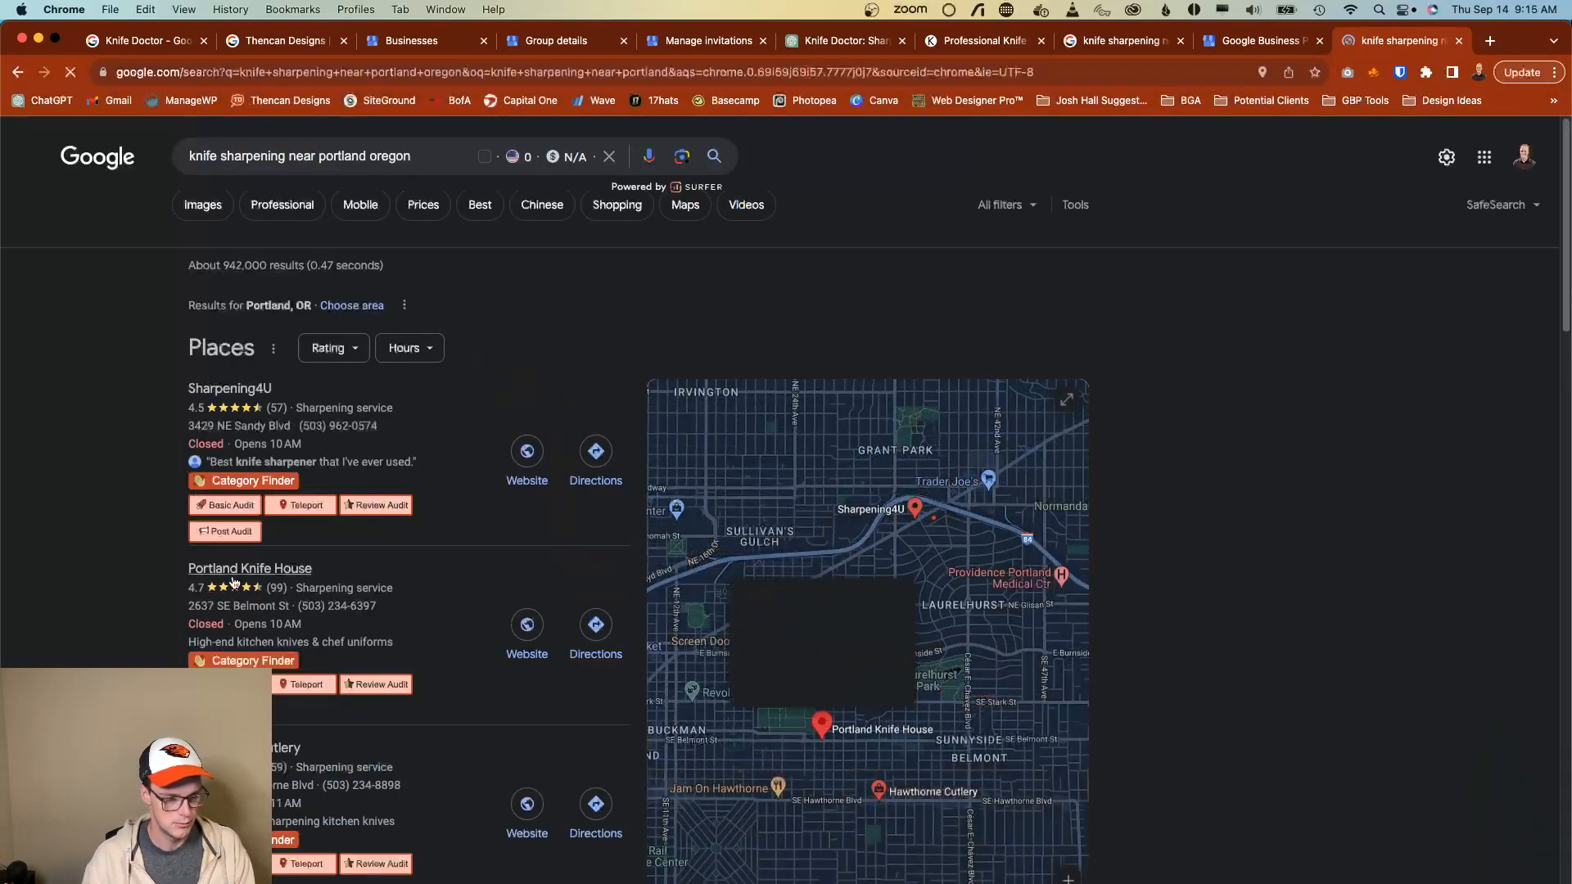
Expand the local place results and examine the business categories of Sharpening4U and Portland Knife House.
scroll(819, 622, "down", 4)
left_click(381, 604)
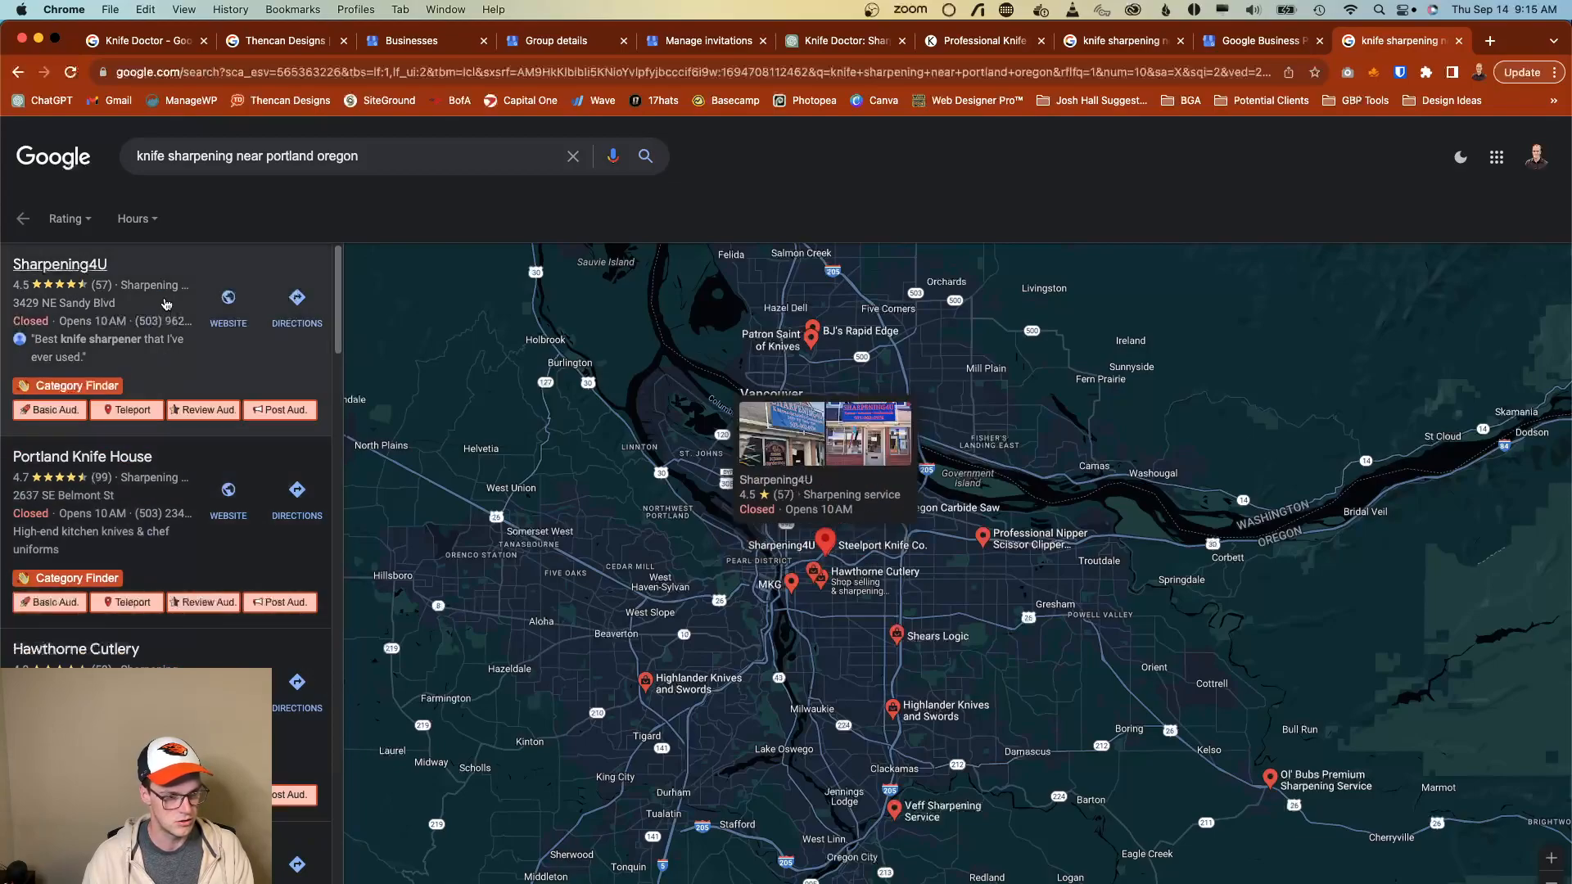
left_click(143, 351)
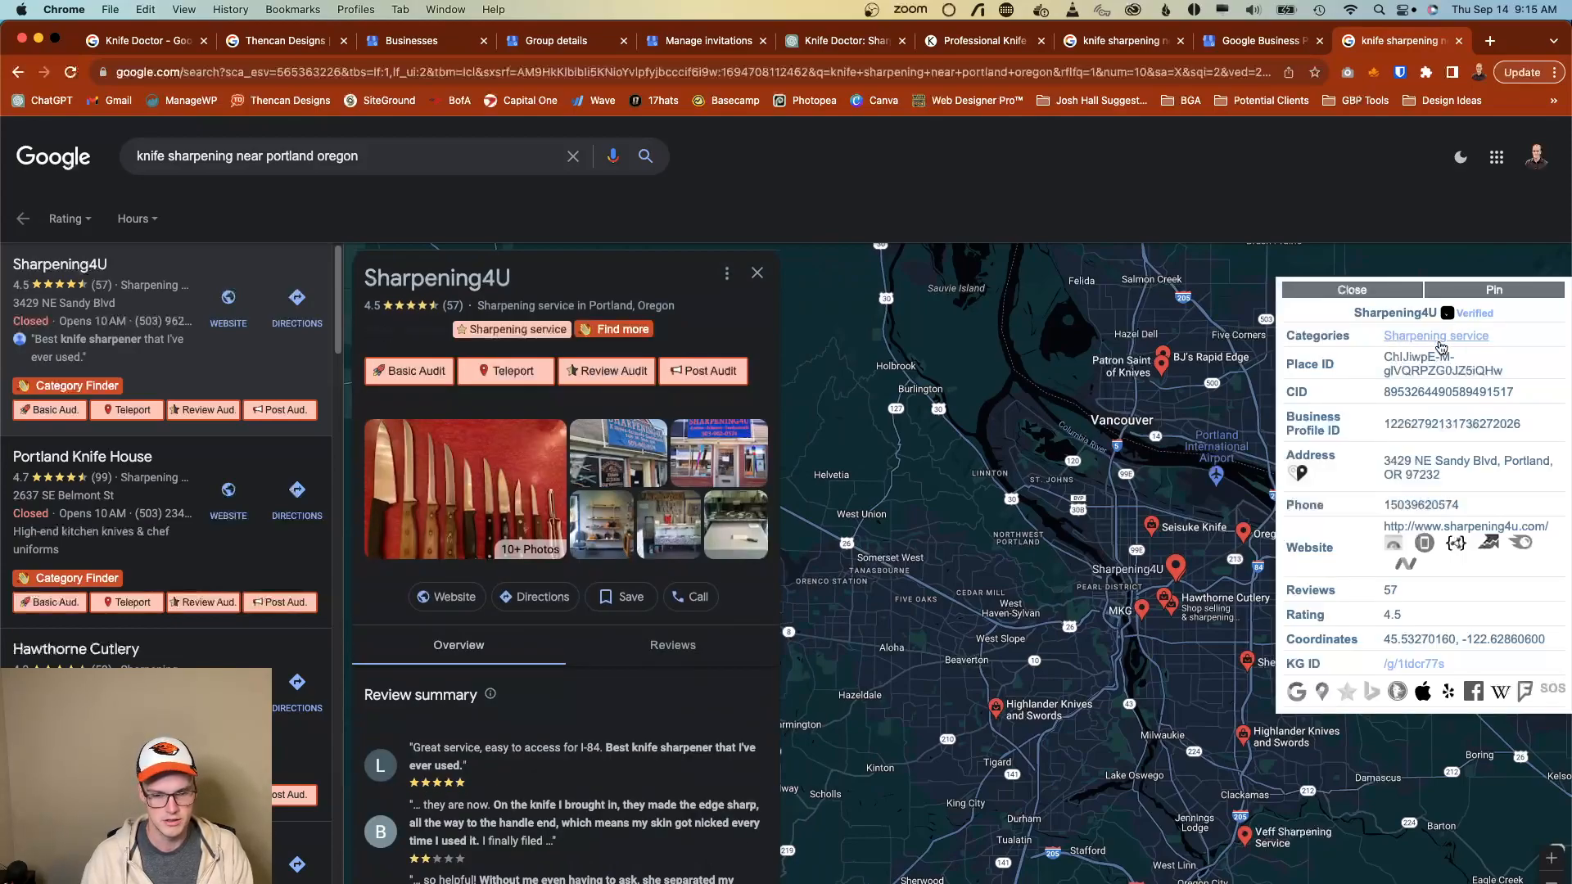
left_click(139, 509)
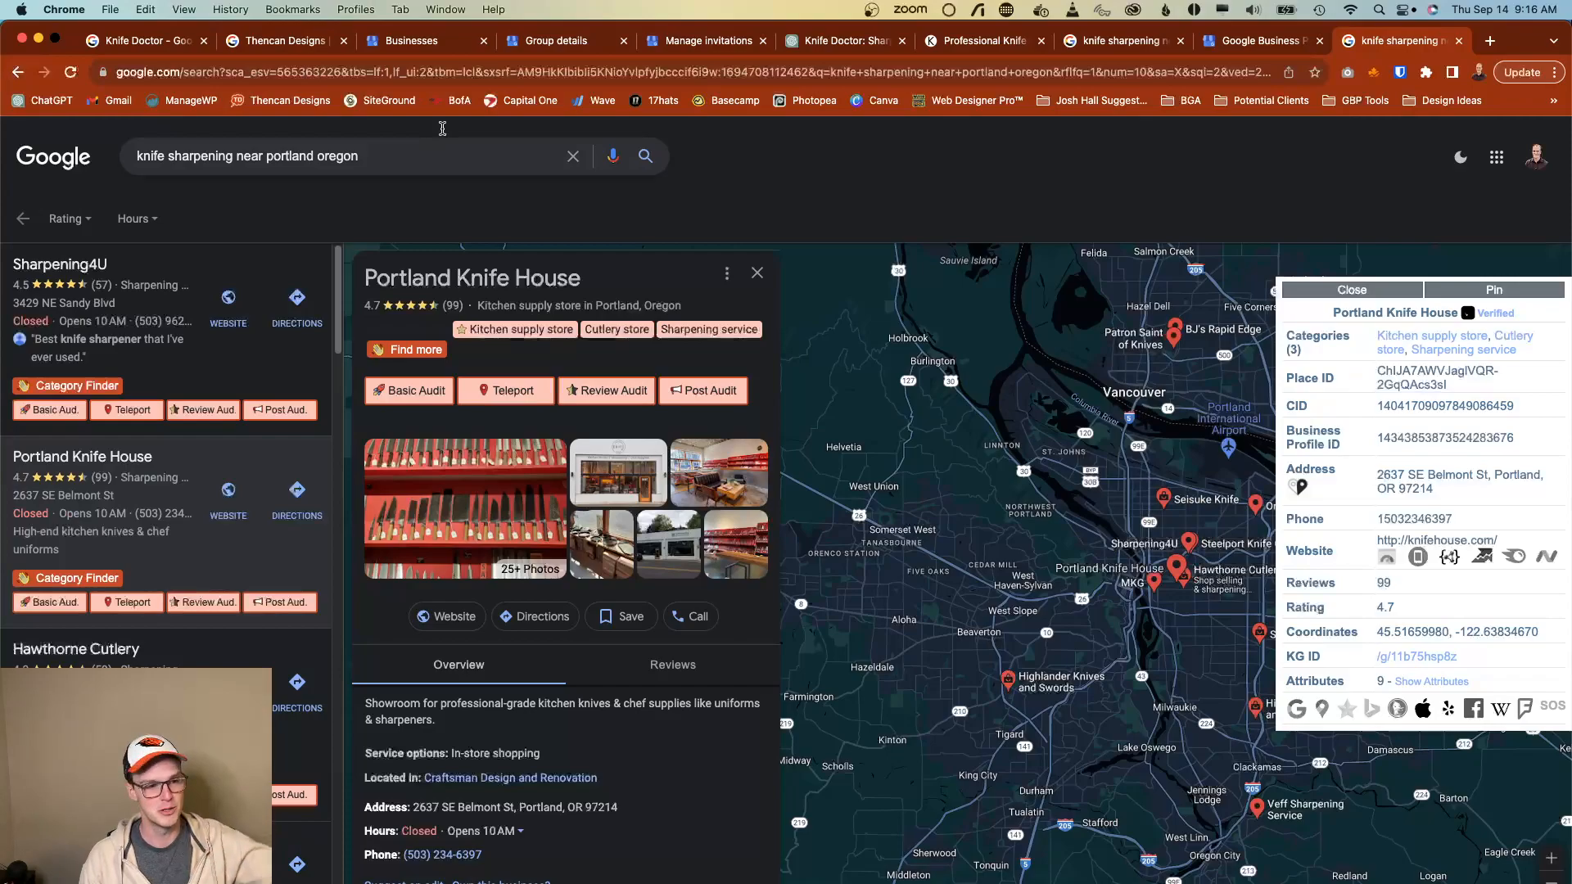
Review the Knife Doctor description in its business information, the ChatGPT prompt for that description, and the knife.doctor website.
left_click(163, 43)
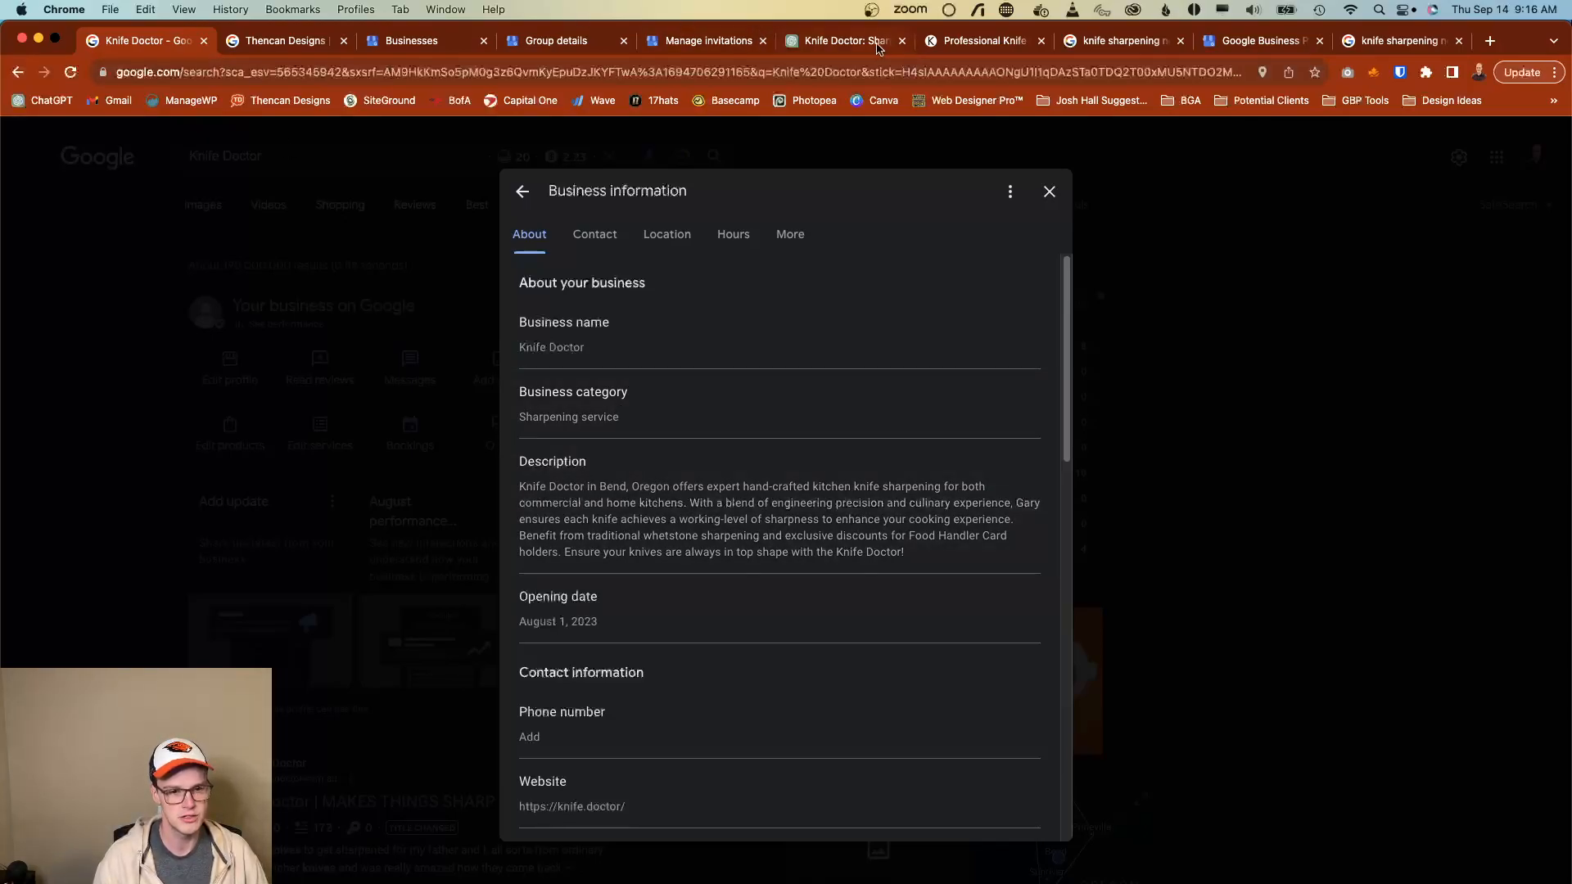
left_click(843, 41)
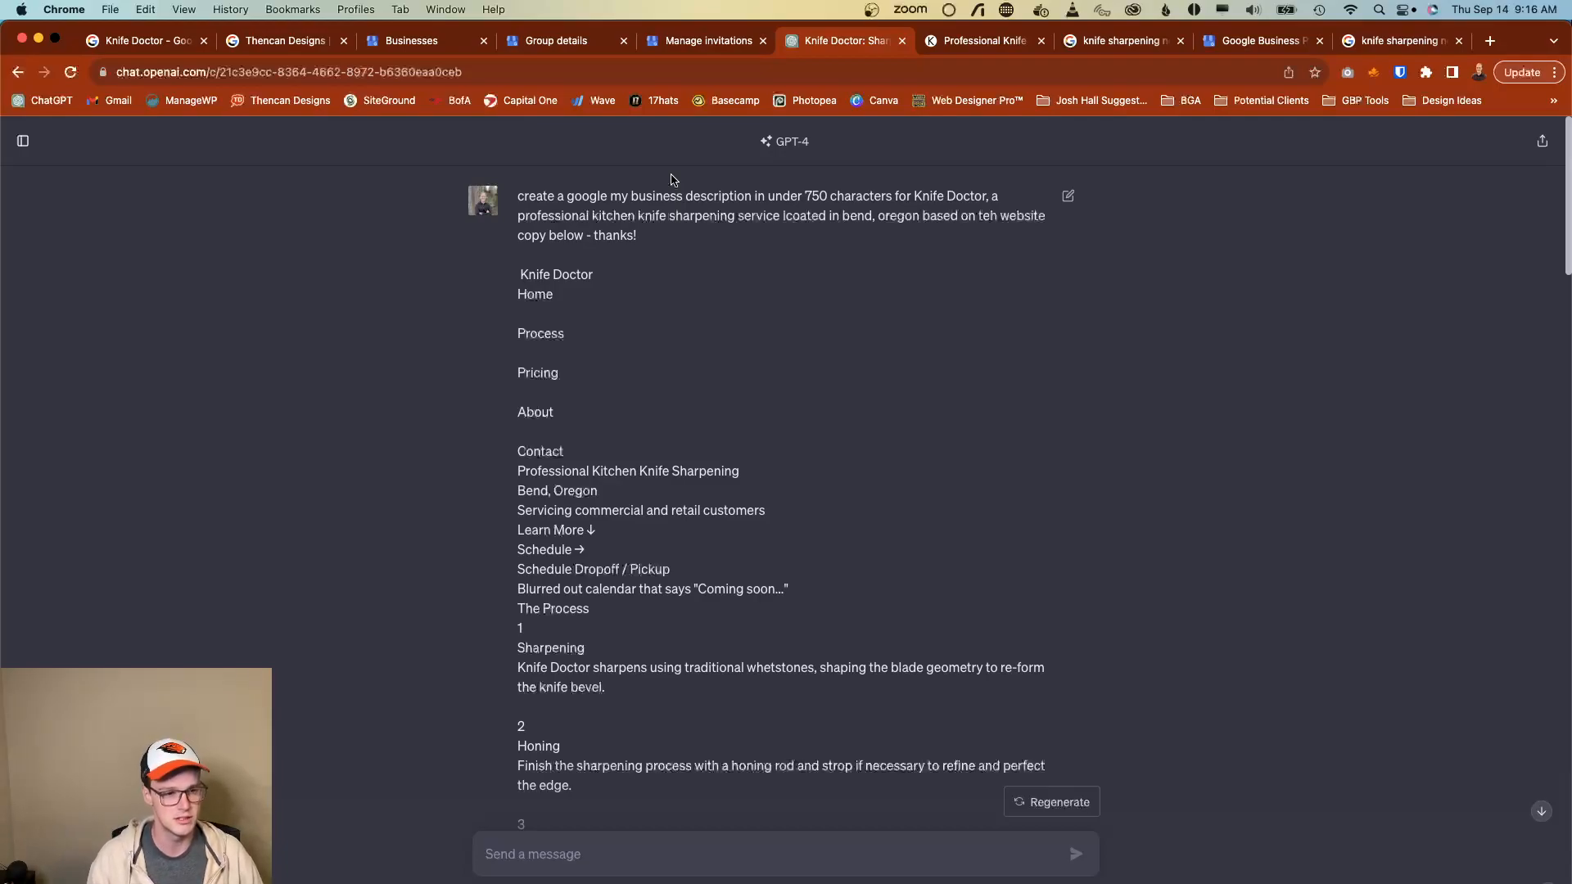
scroll(684, 470, "down", 1)
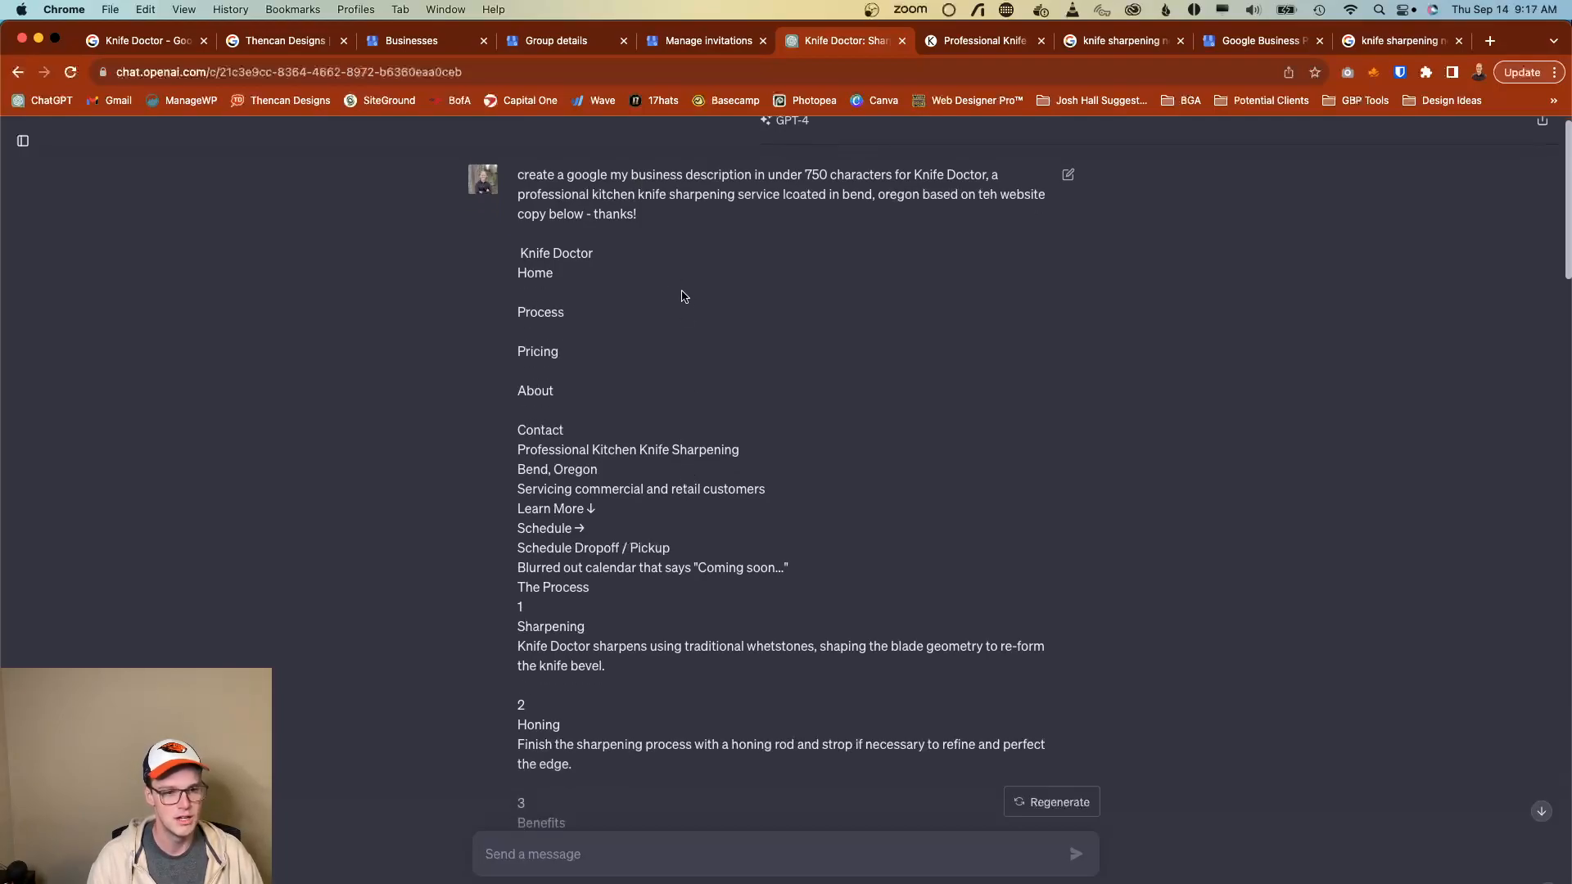
left_click(989, 41)
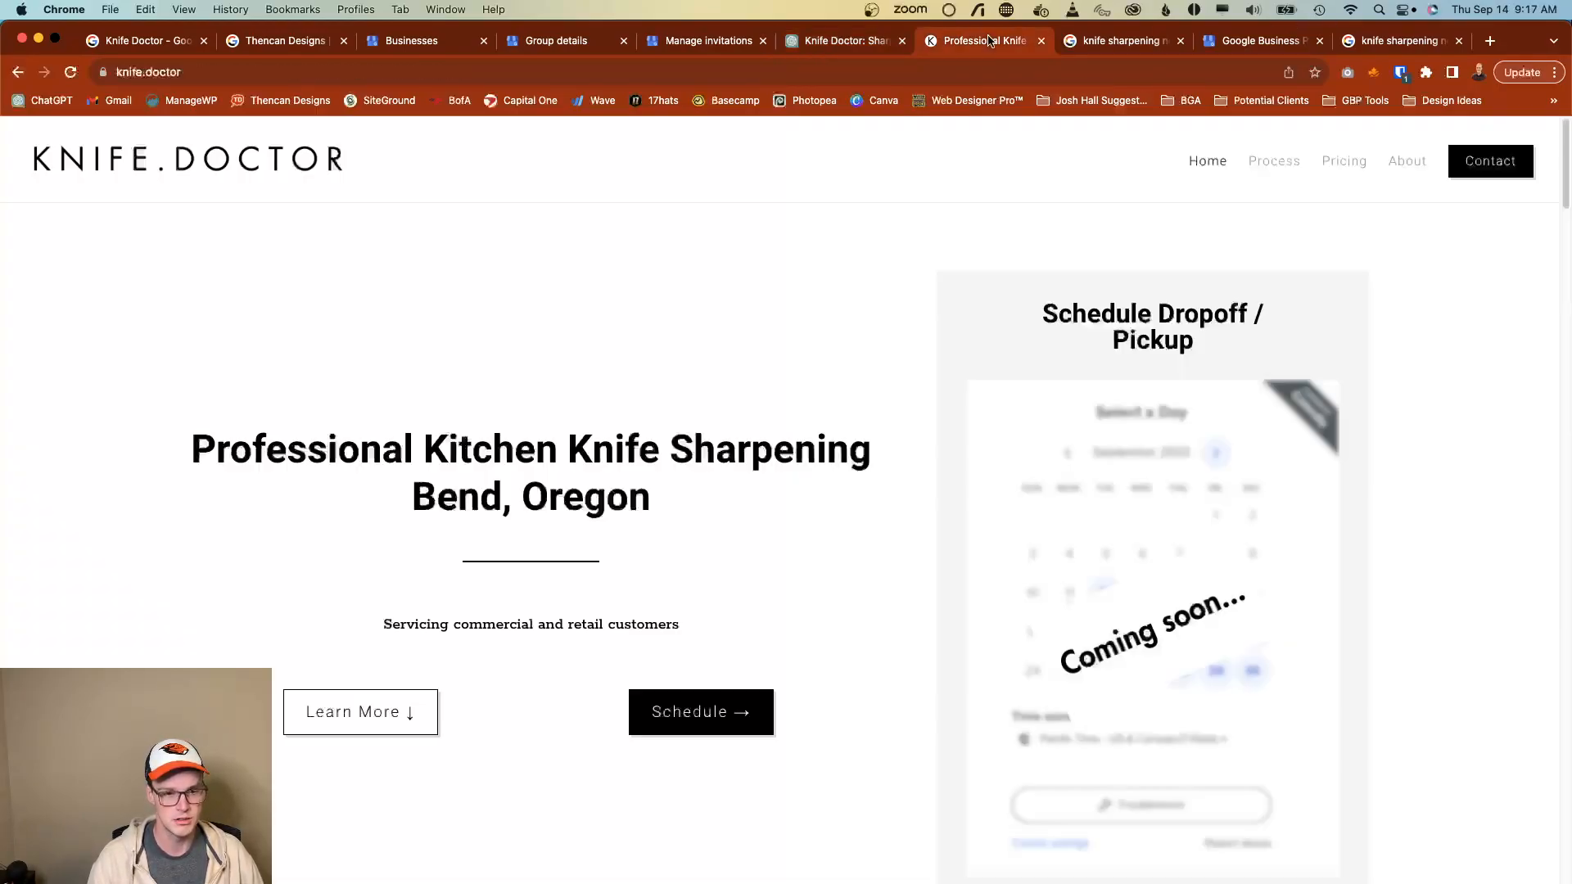
Examine the full knife.doctor home page and the business description ChatGPT generated from its text.
scroll(508, 563, "down", 20)
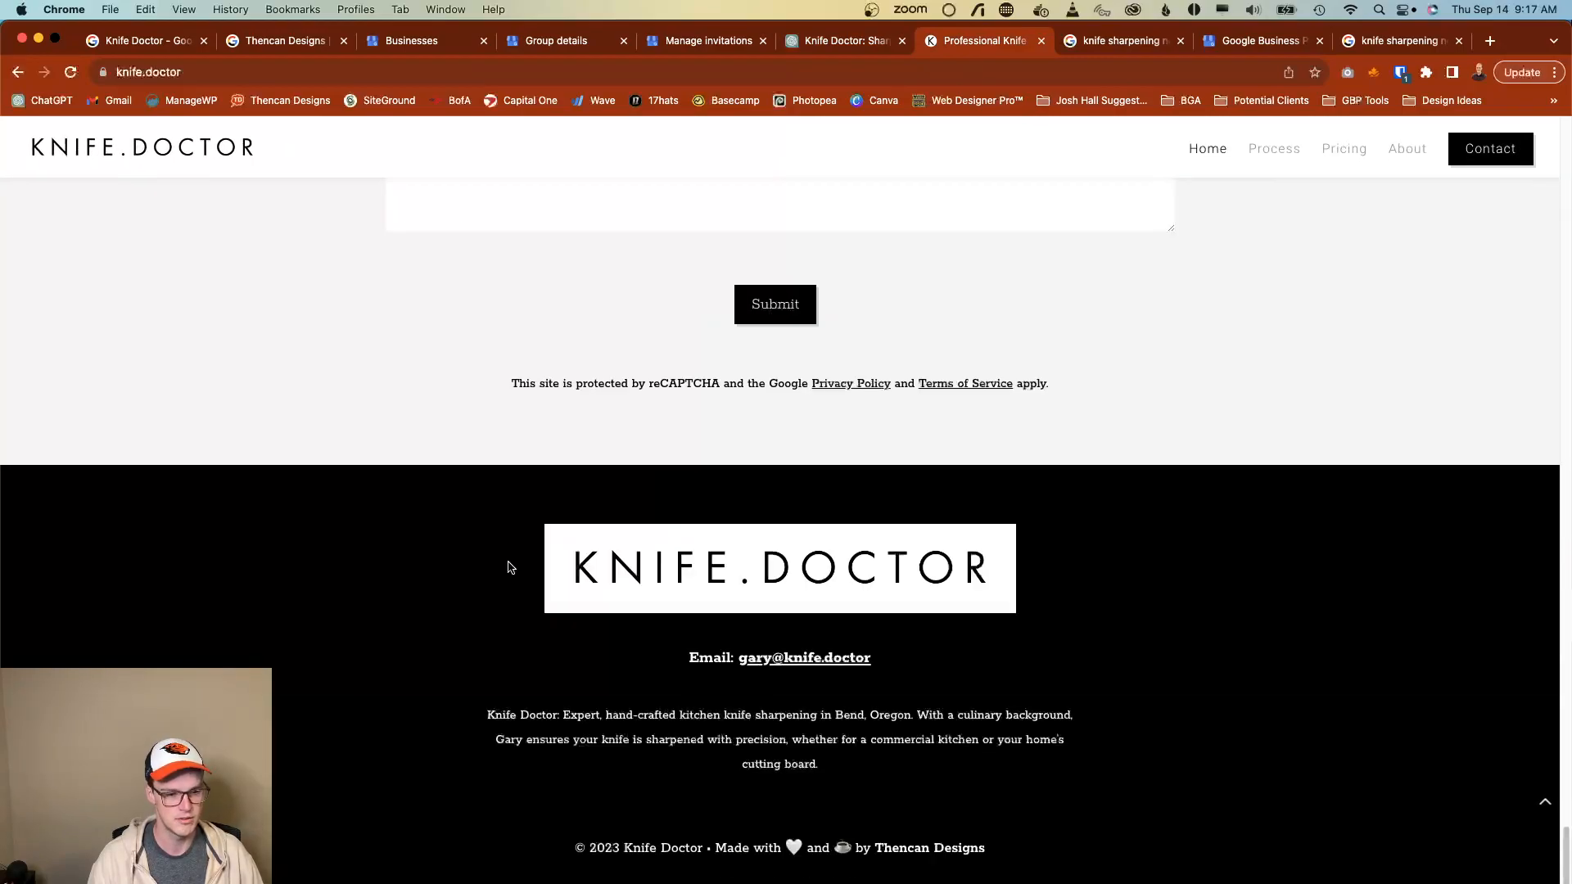
scroll(561, 586, "up", 20)
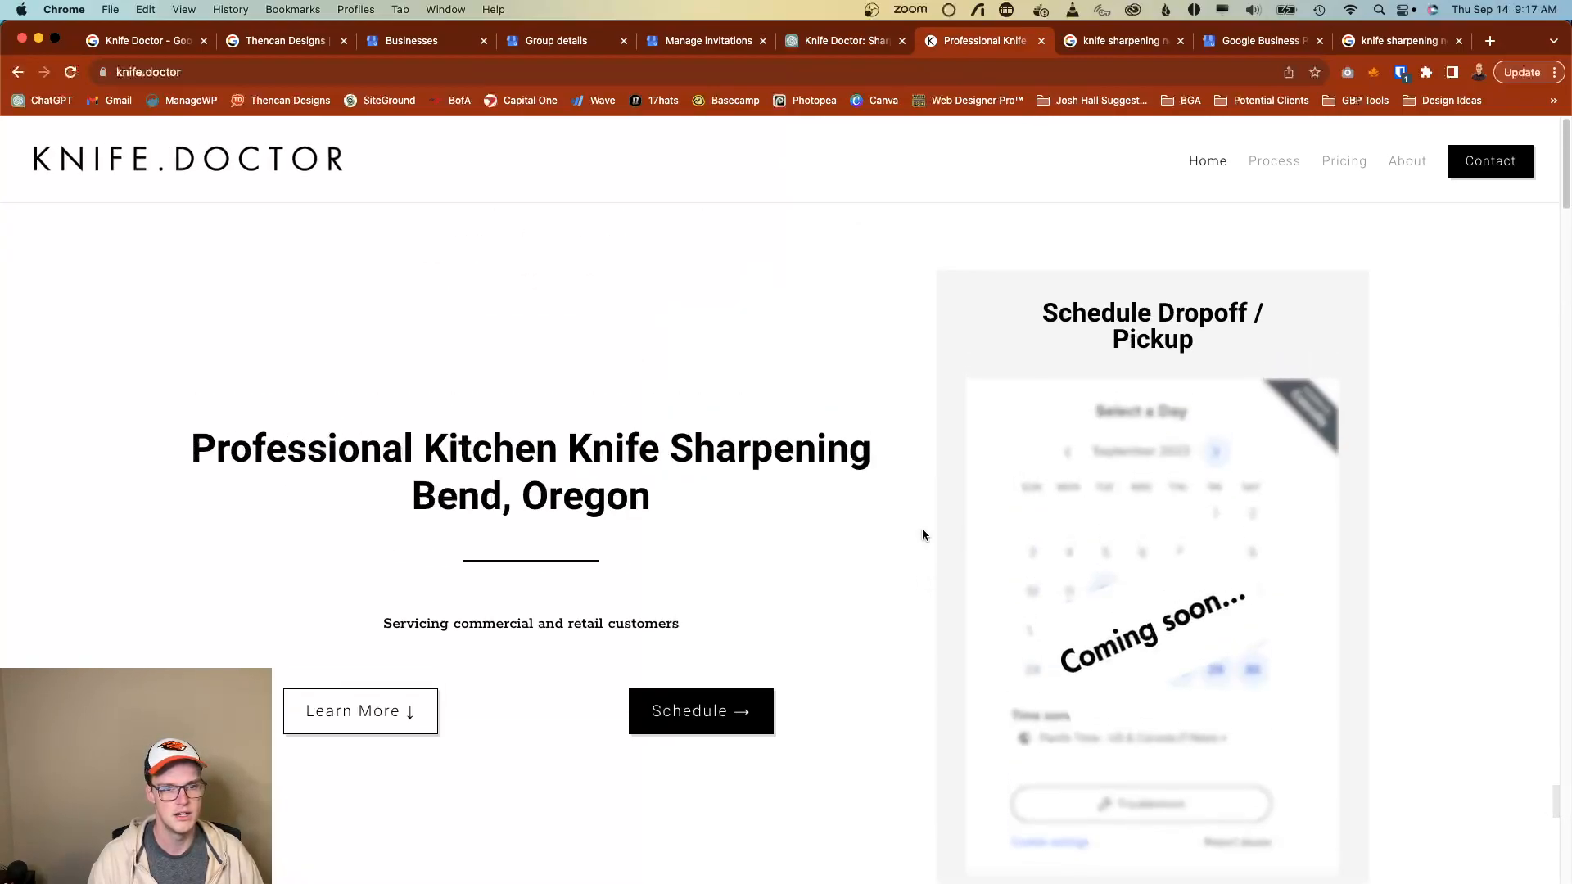
left_click(847, 41)
scroll(647, 588, "down", 20)
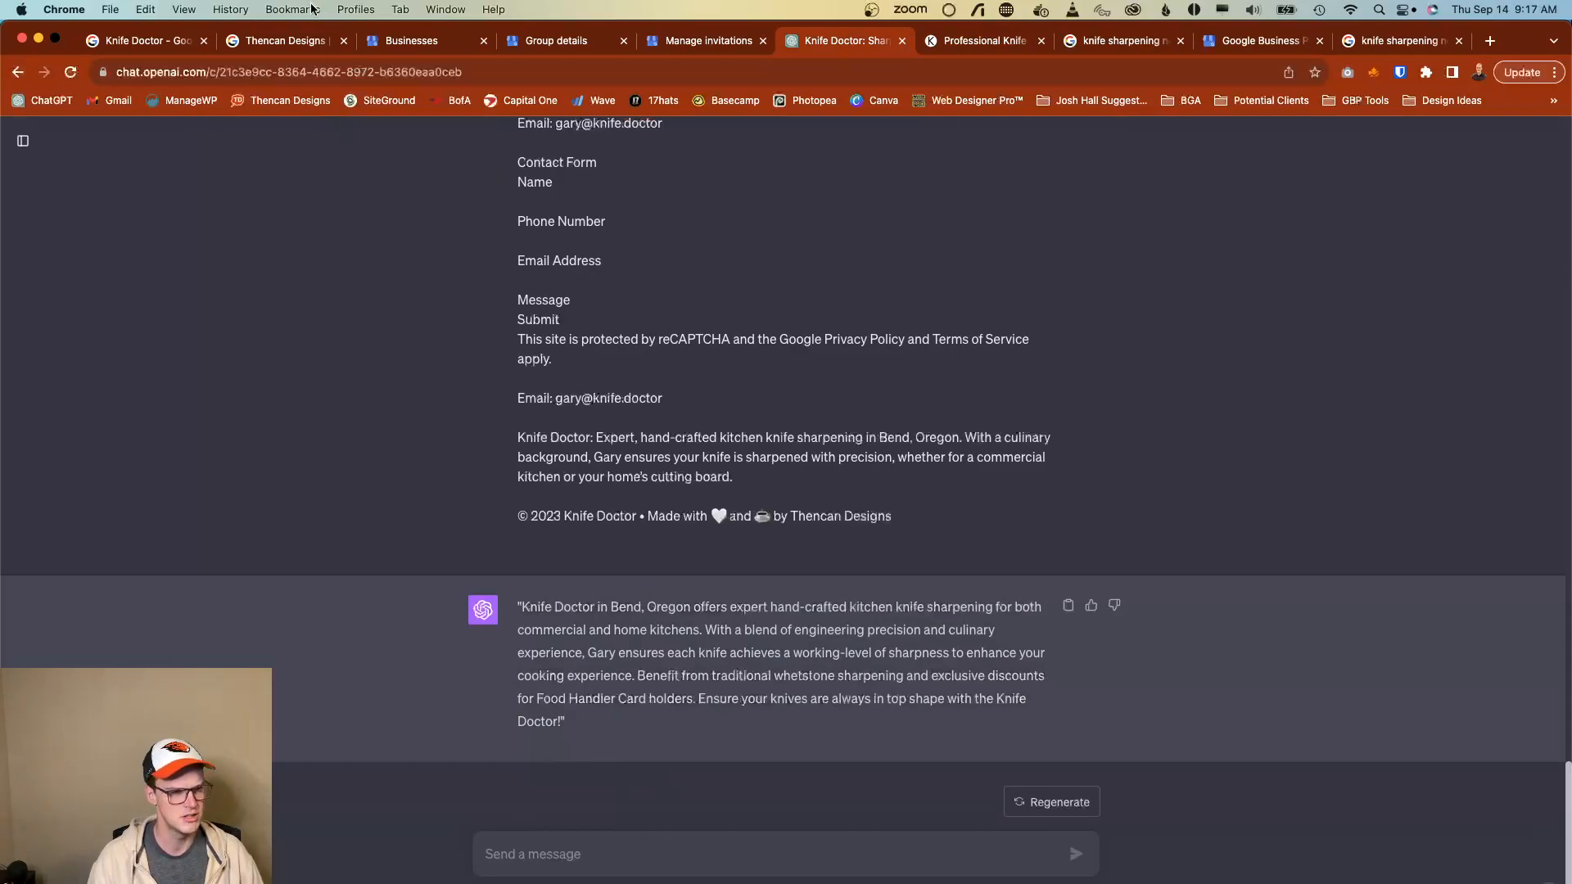
Return to Knife Doctor's business information and review the description, opening date, phone number and website fields.
left_click(111, 42)
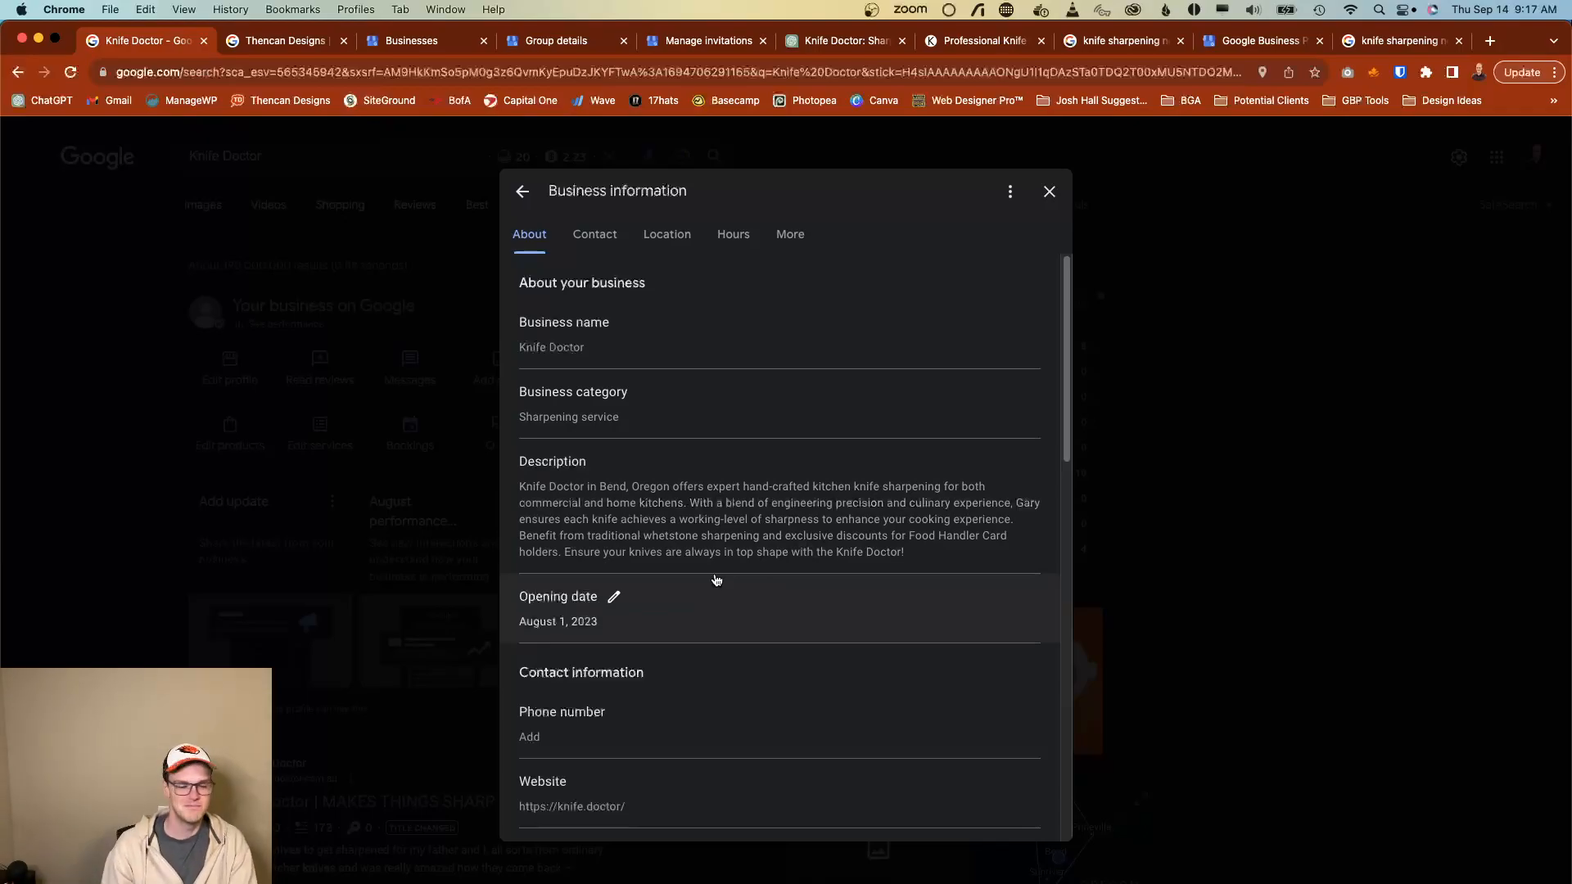
scroll(655, 541, "down", 2)
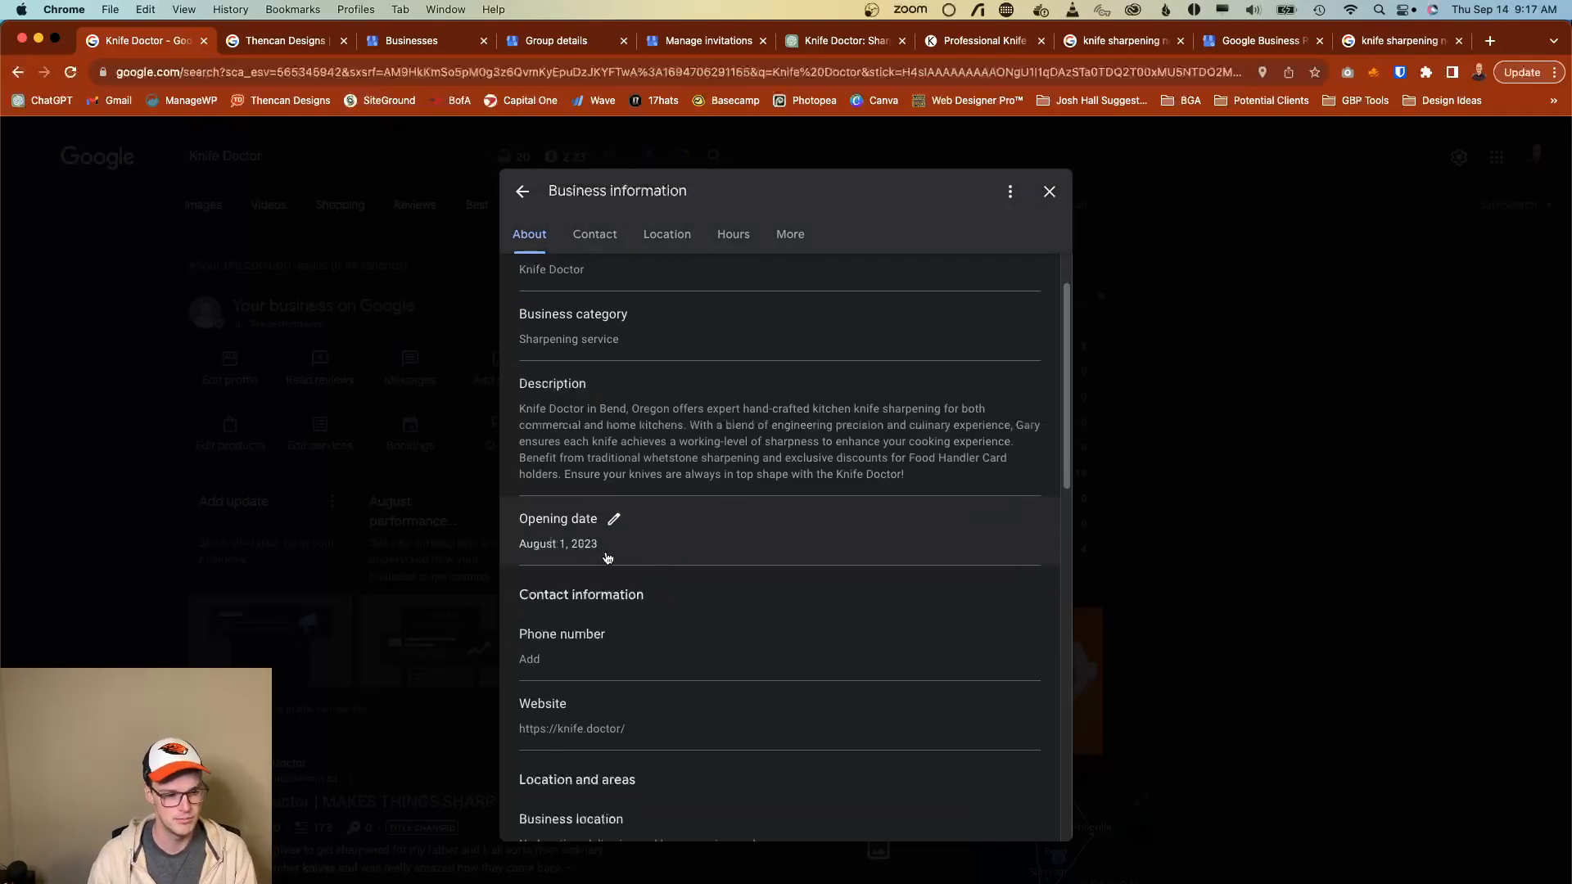
scroll(606, 554, "up", 2)
scroll(573, 589, "down", 3)
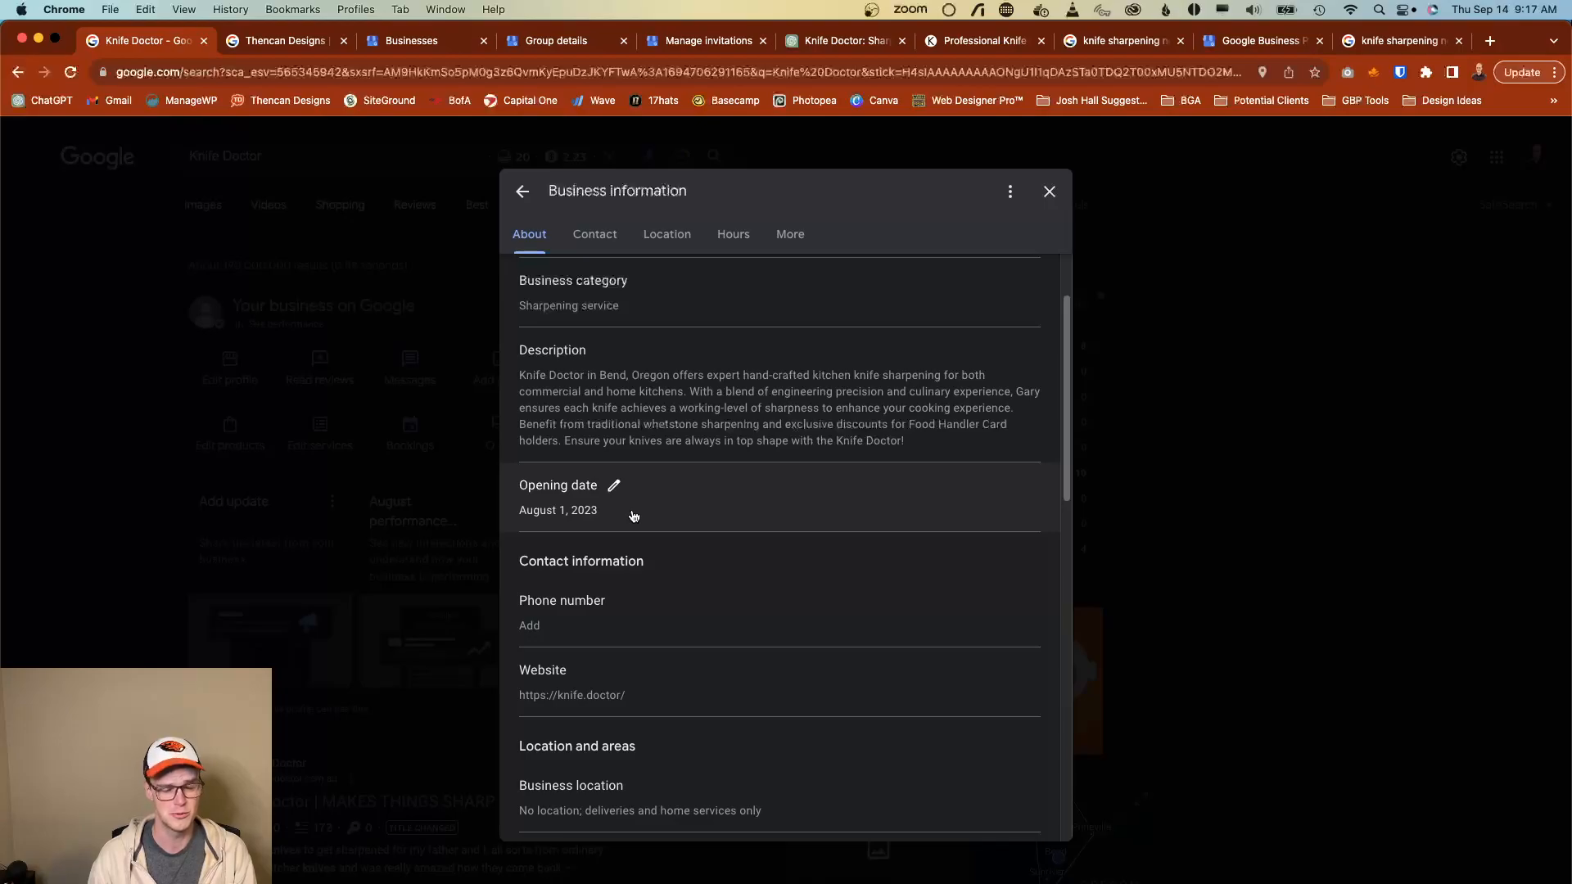
scroll(633, 516, "down", 1)
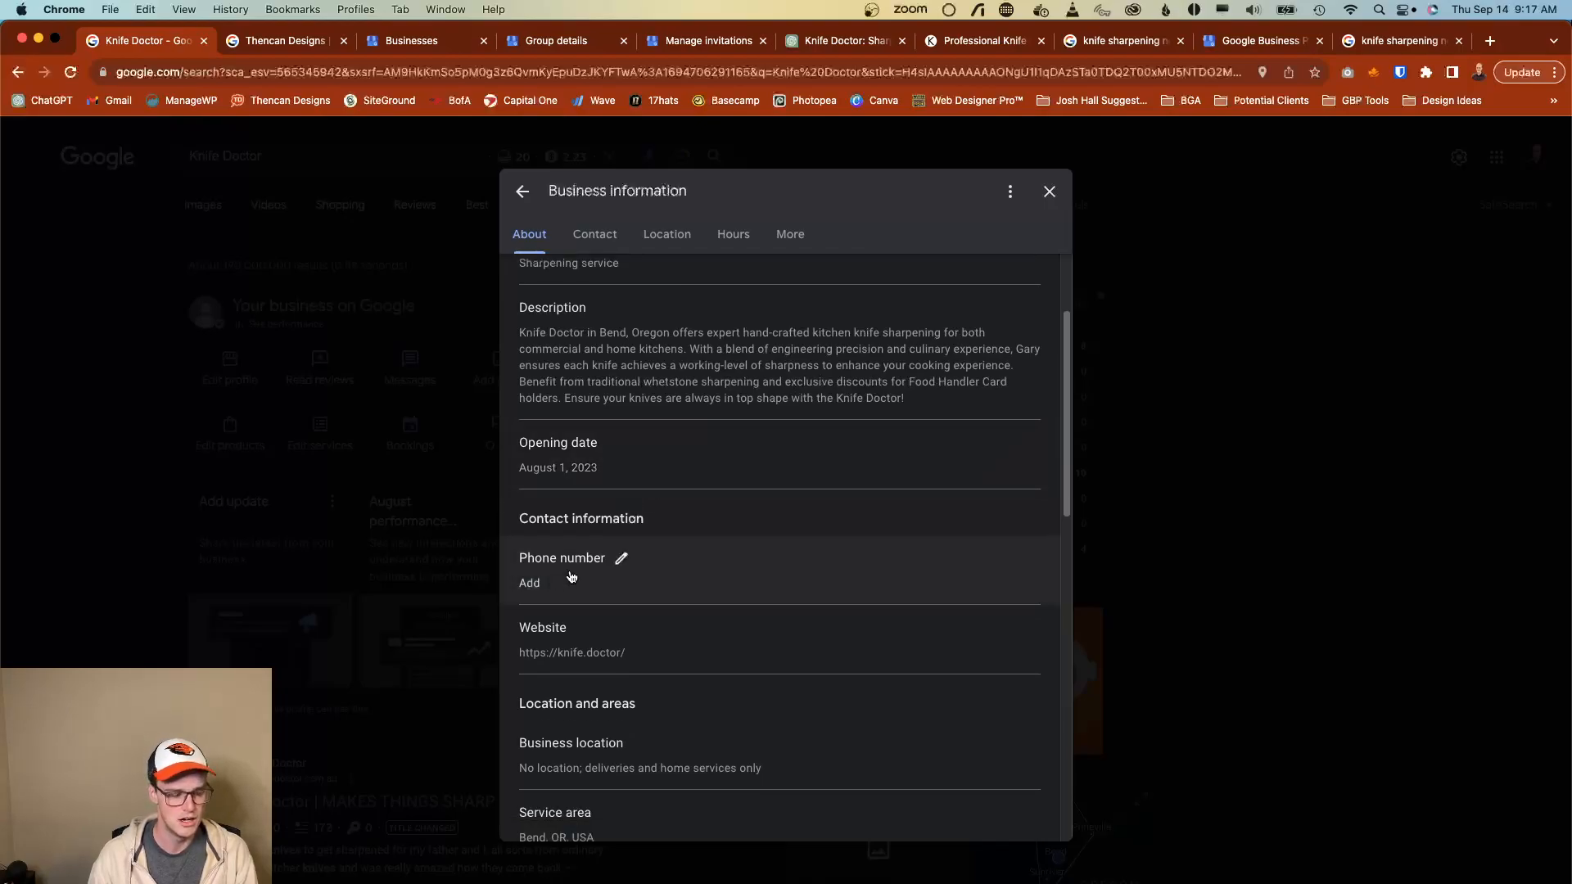
scroll(567, 578, "down", 1)
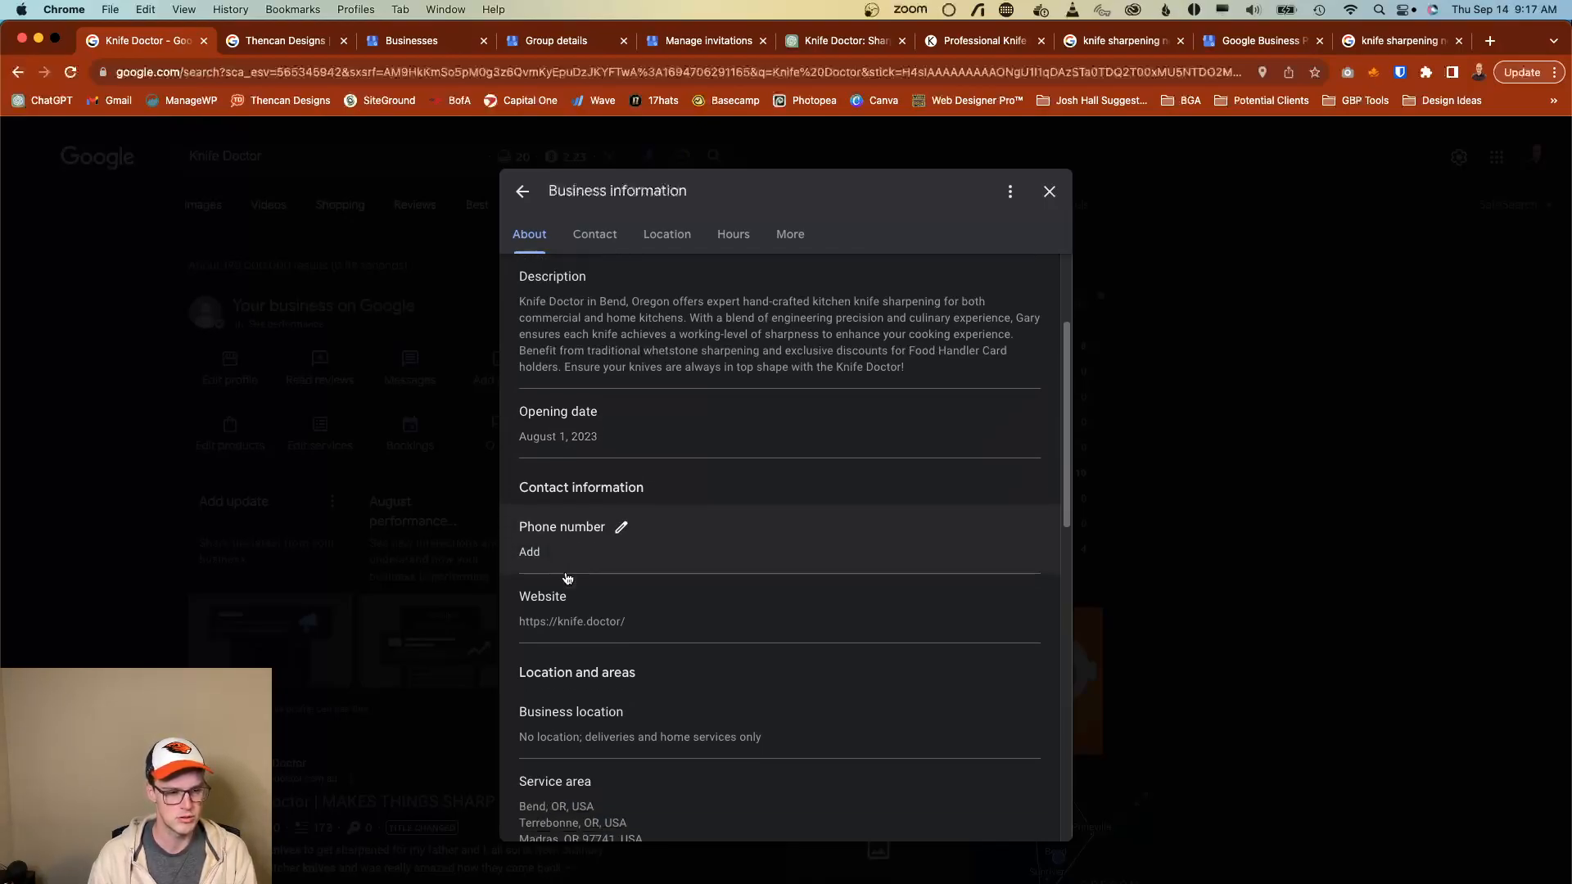
scroll(562, 620, "down", 1)
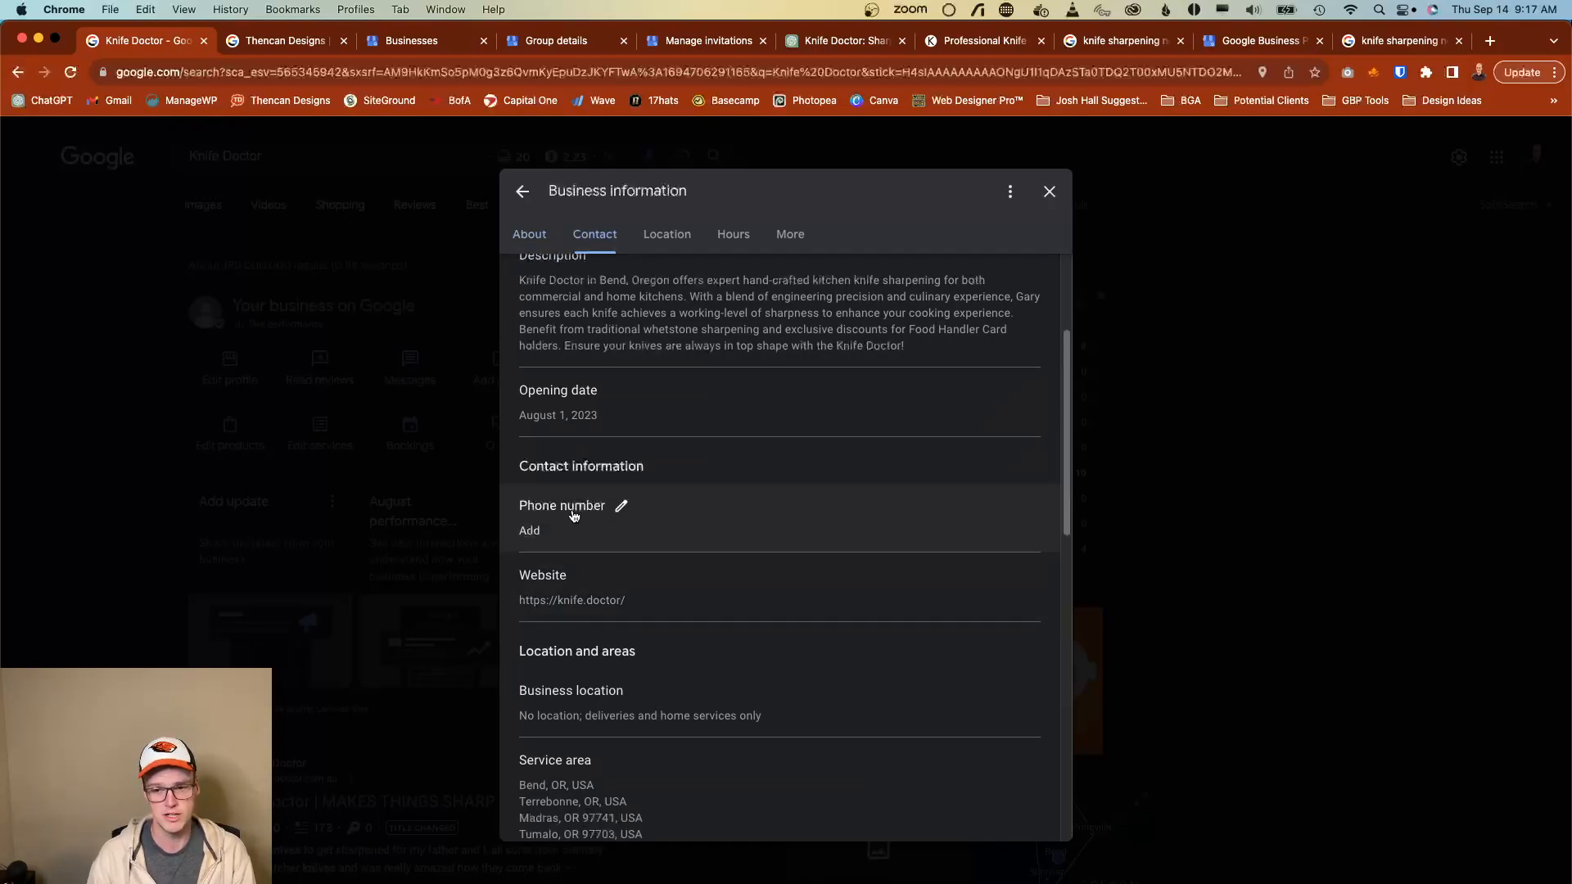
scroll(572, 517, "down", 1)
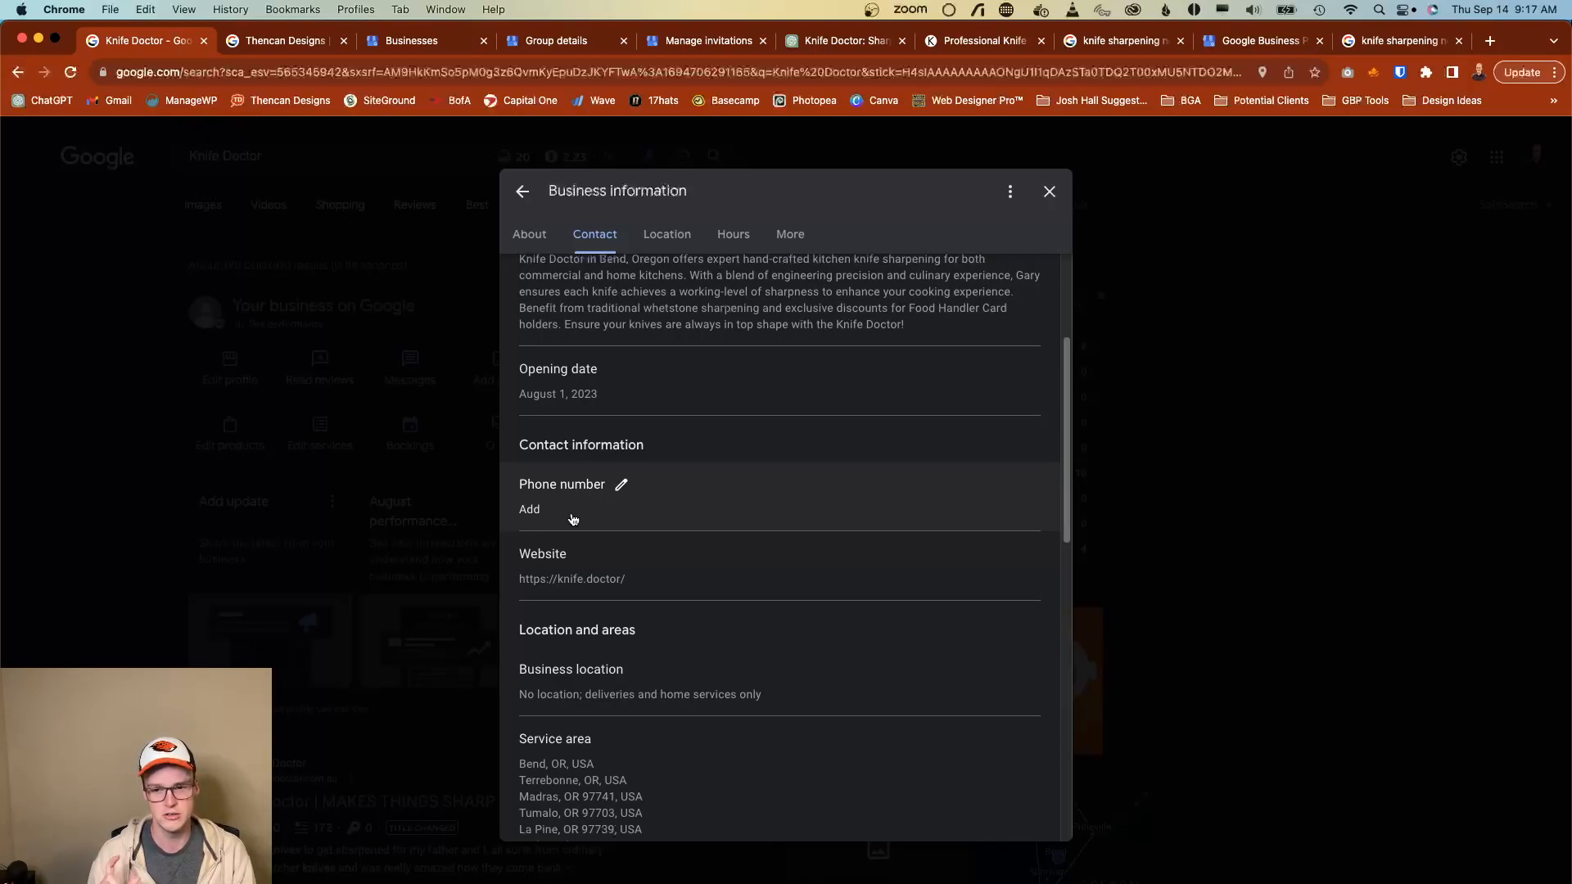
scroll(583, 513, "down", 3)
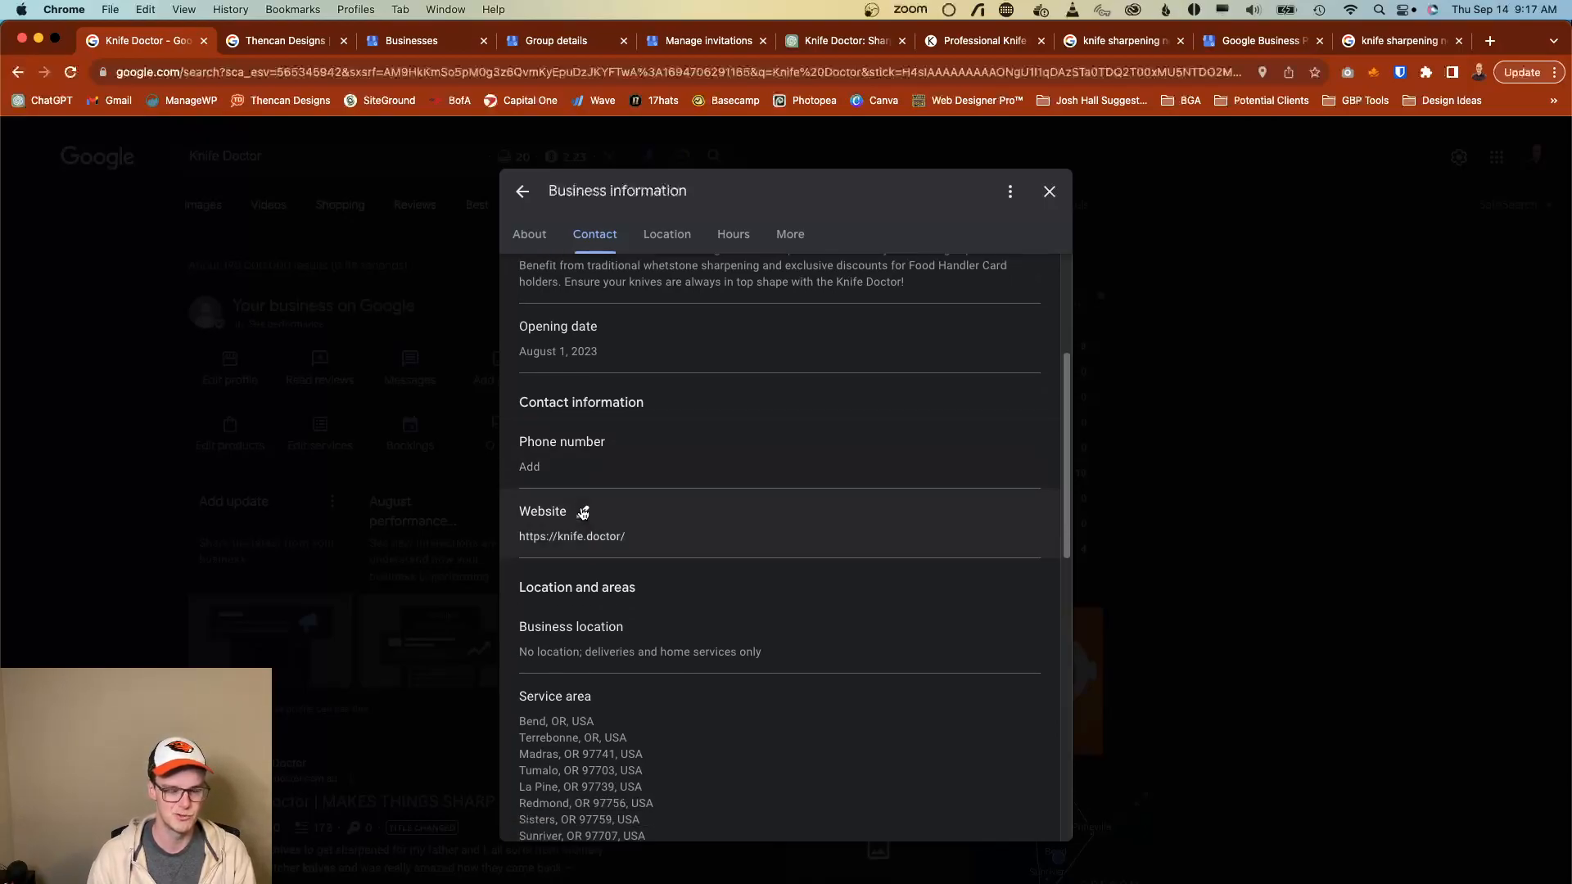
Review Knife Doctor's business location setting and open its service area for editing to examine the selected and suggested areas.
scroll(583, 512, "down", 3)
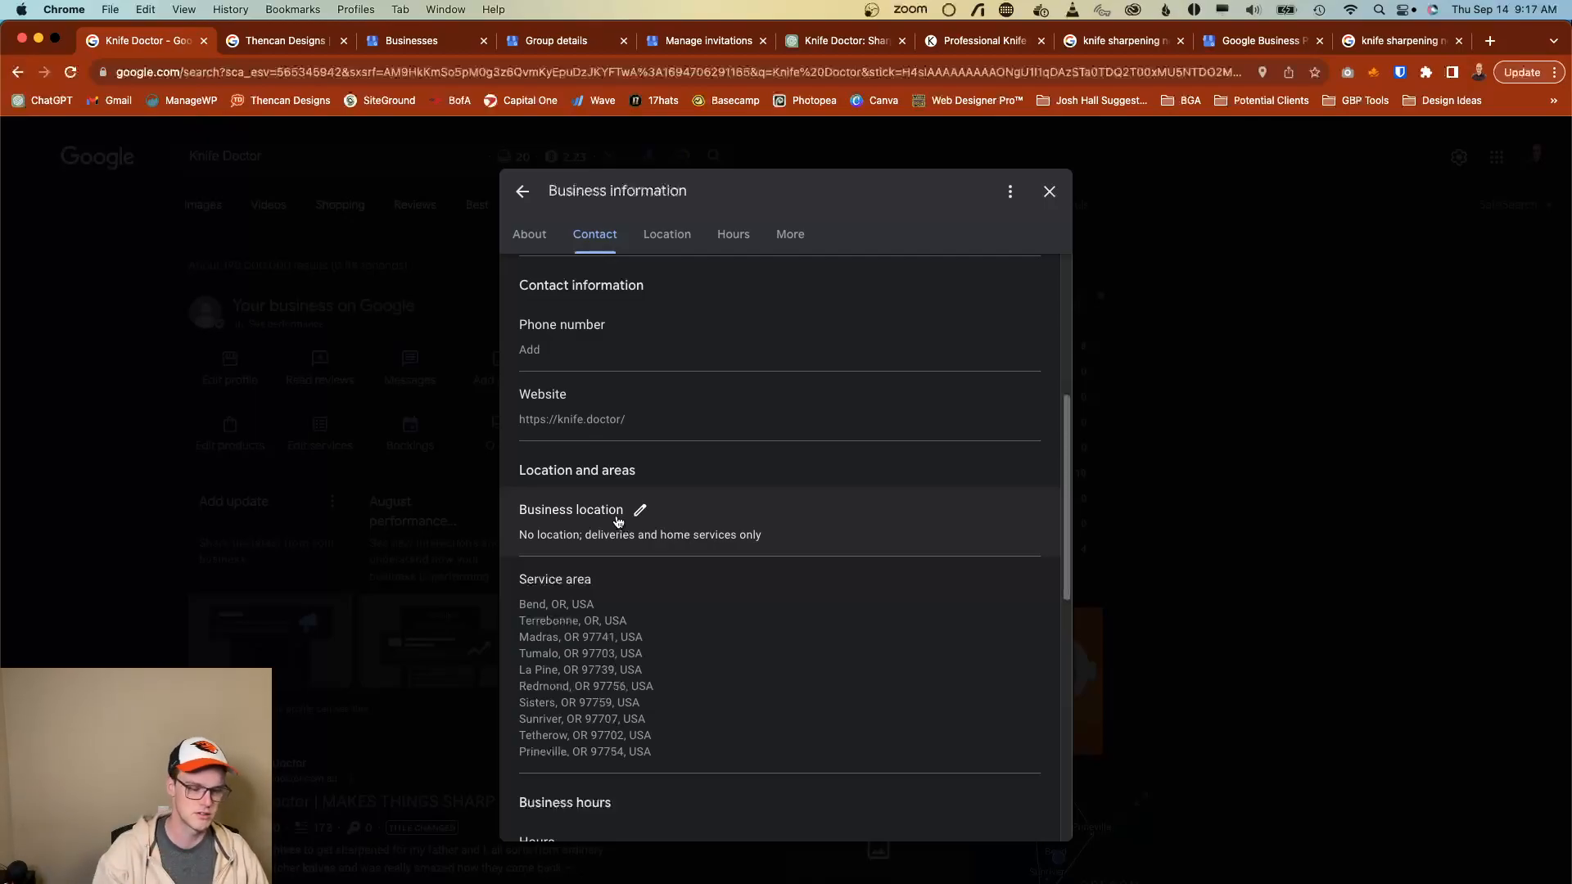
scroll(606, 524, "down", 3)
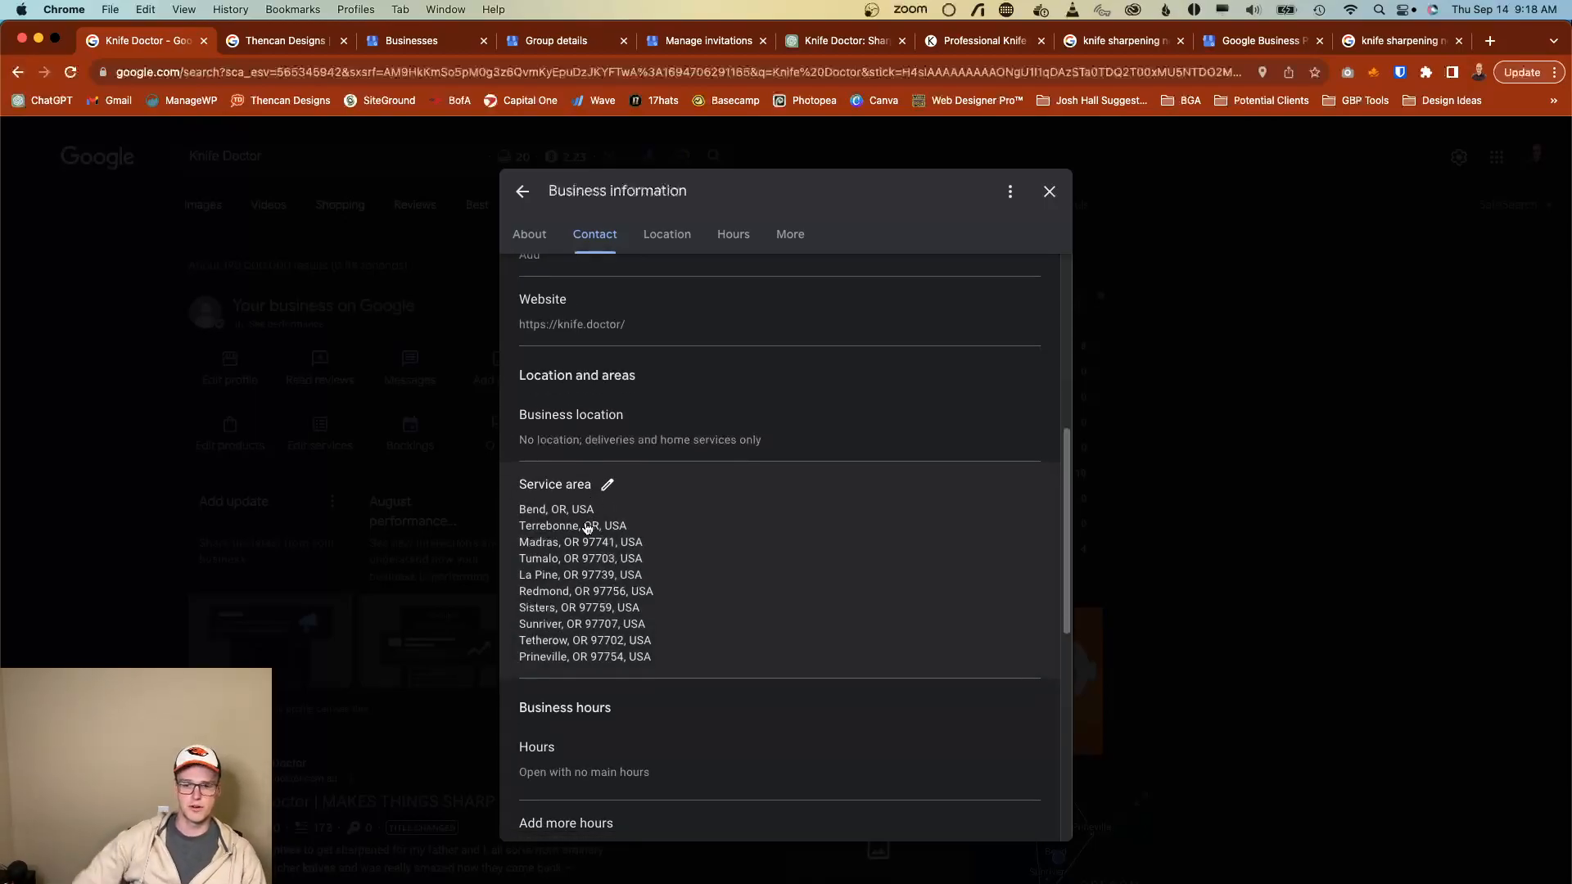
scroll(587, 528, "down", 1)
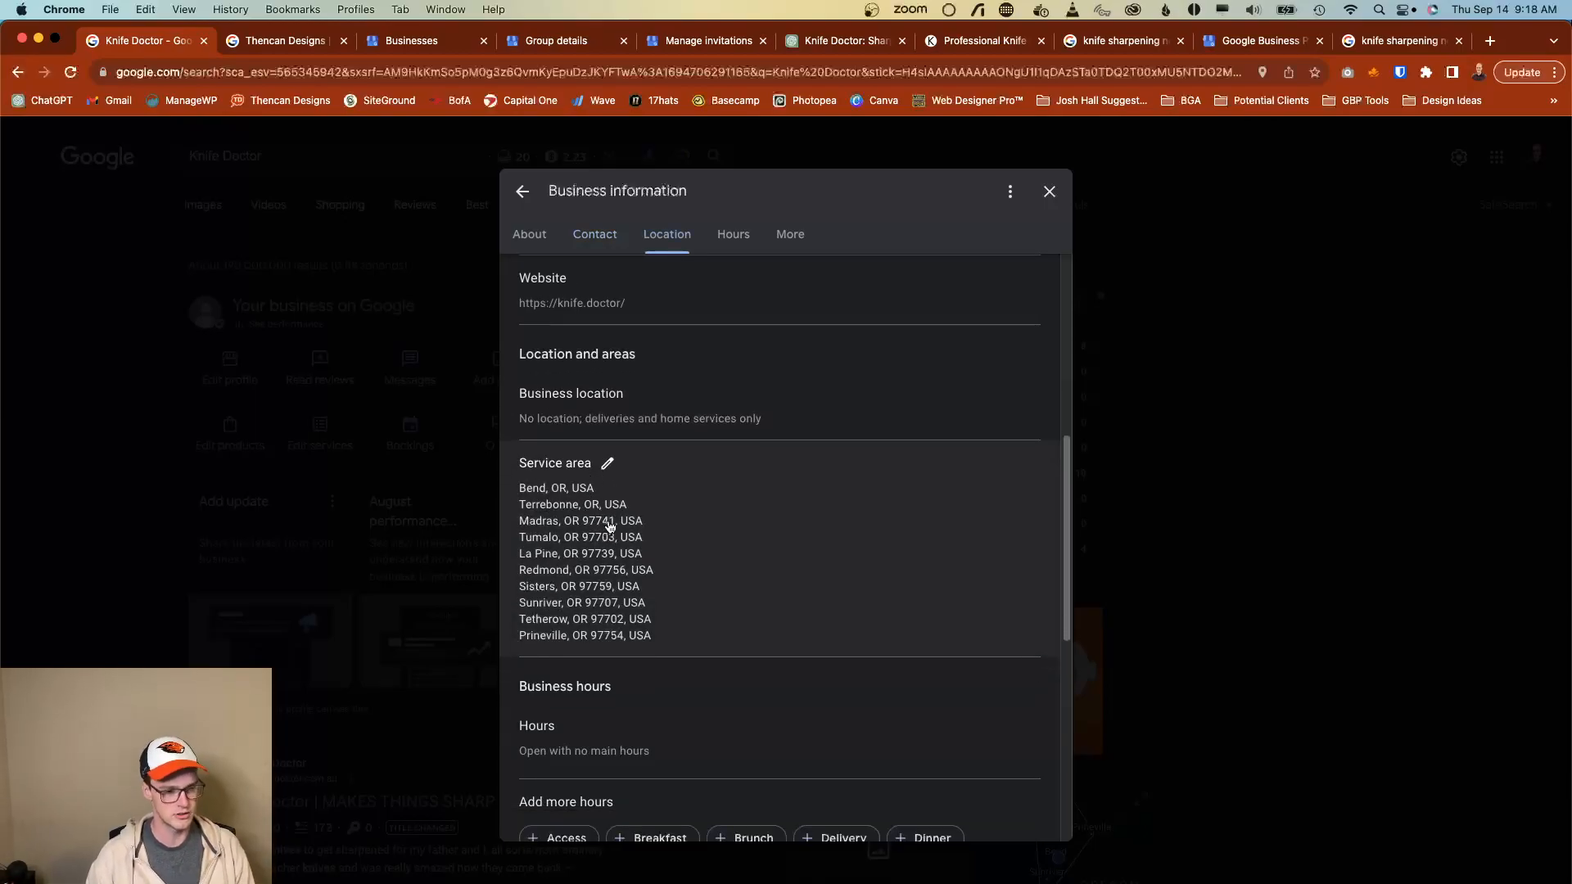
left_click(606, 465)
scroll(652, 591, "down", 3)
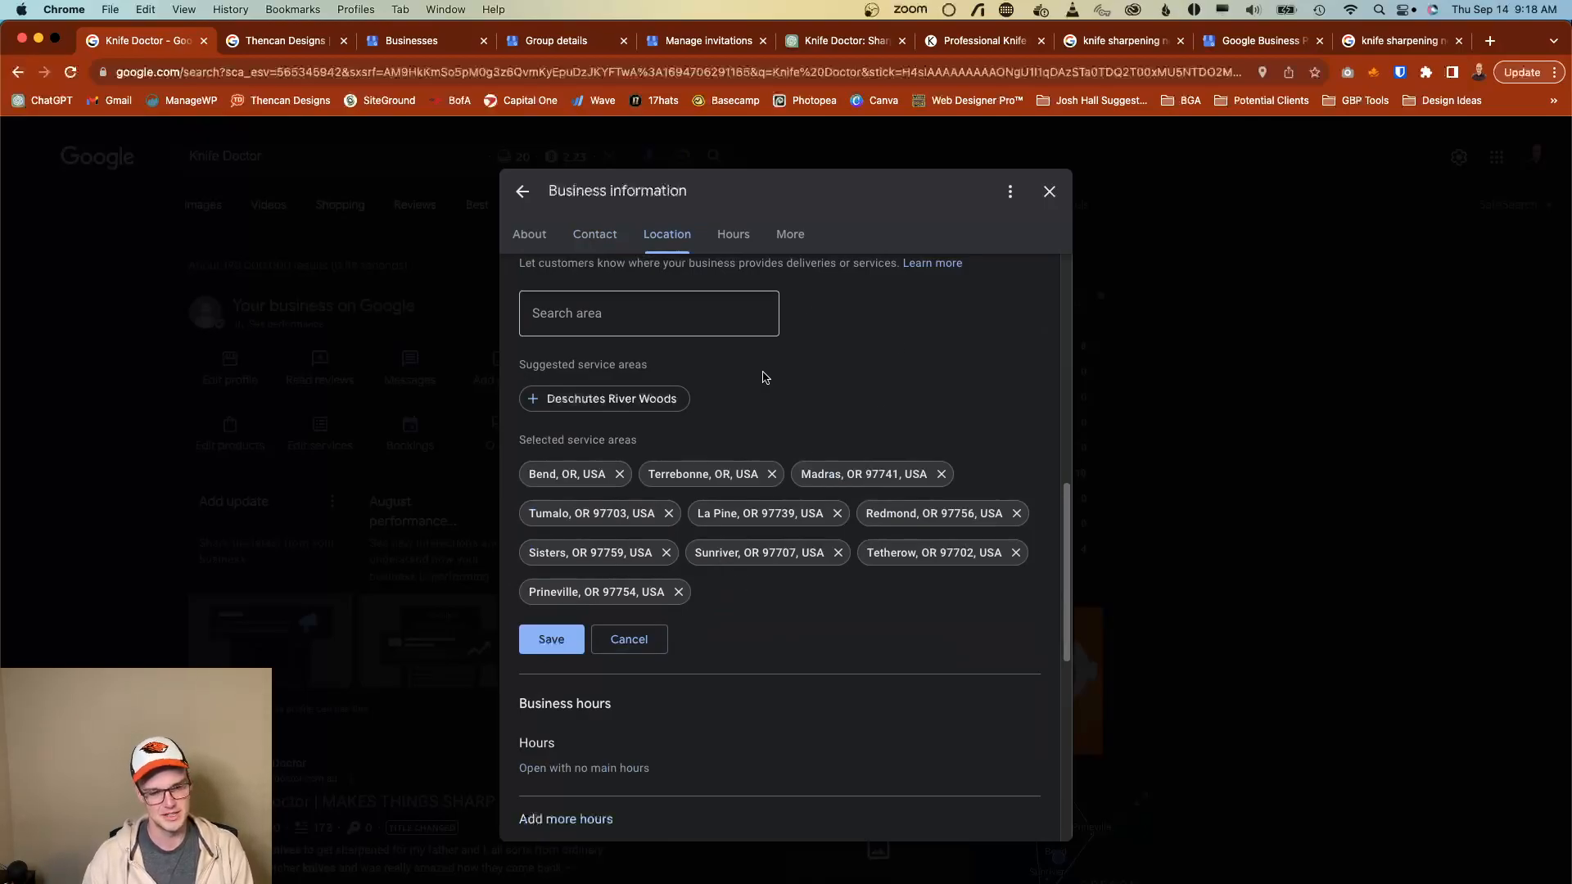
Examine Knife Doctor's main business hours, the additional hour types and the list of extra attributes below them.
scroll(672, 720, "down", 3)
scroll(675, 705, "down", 1)
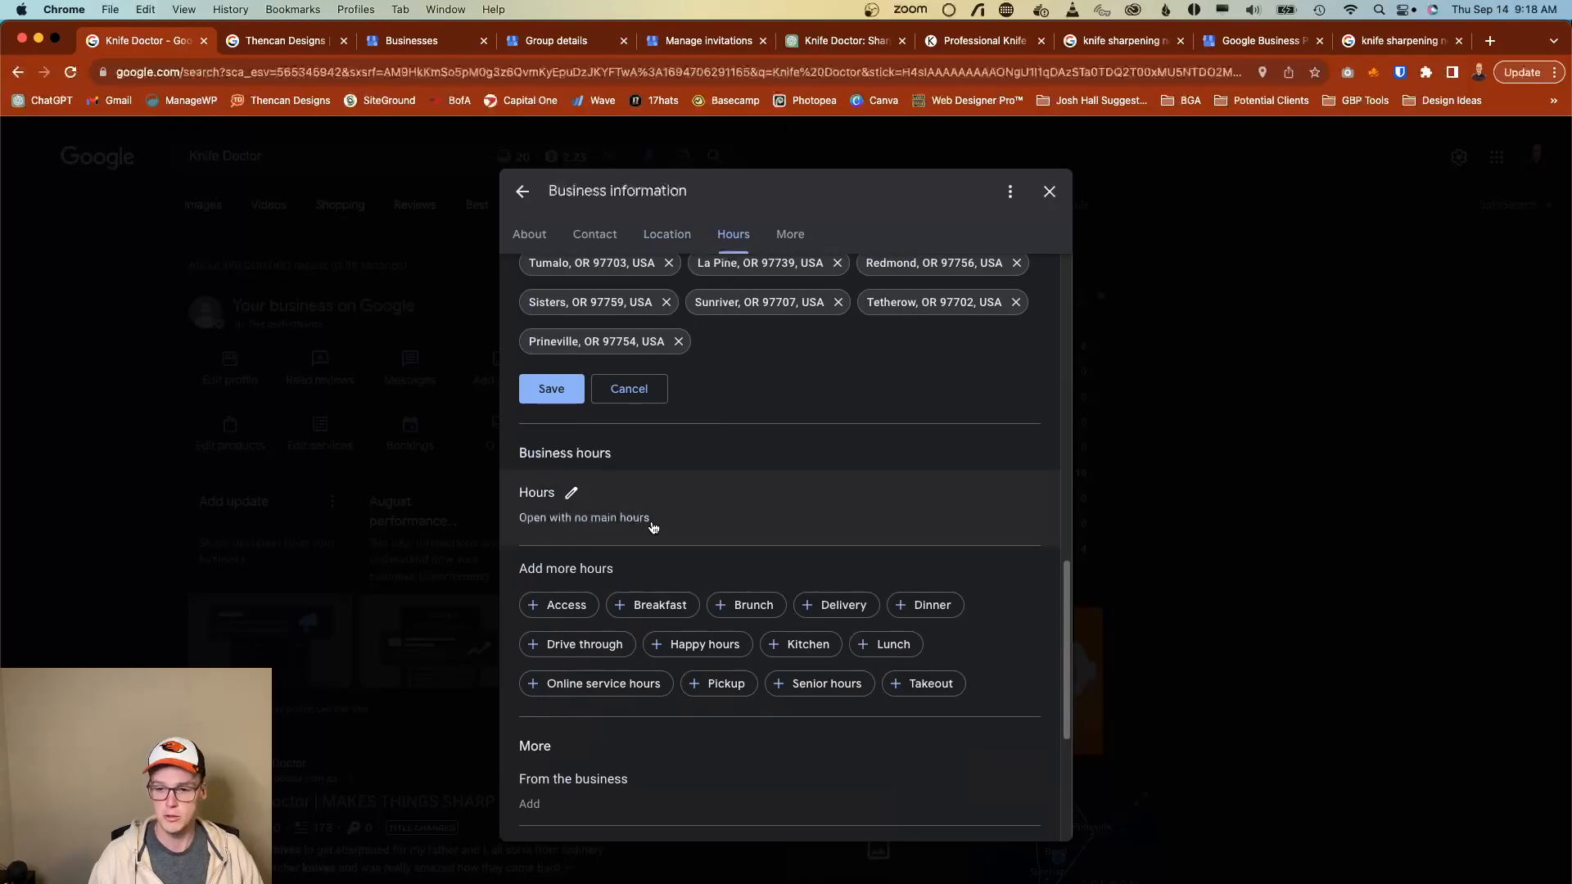
scroll(676, 626, "down", 2)
scroll(675, 628, "down", 1)
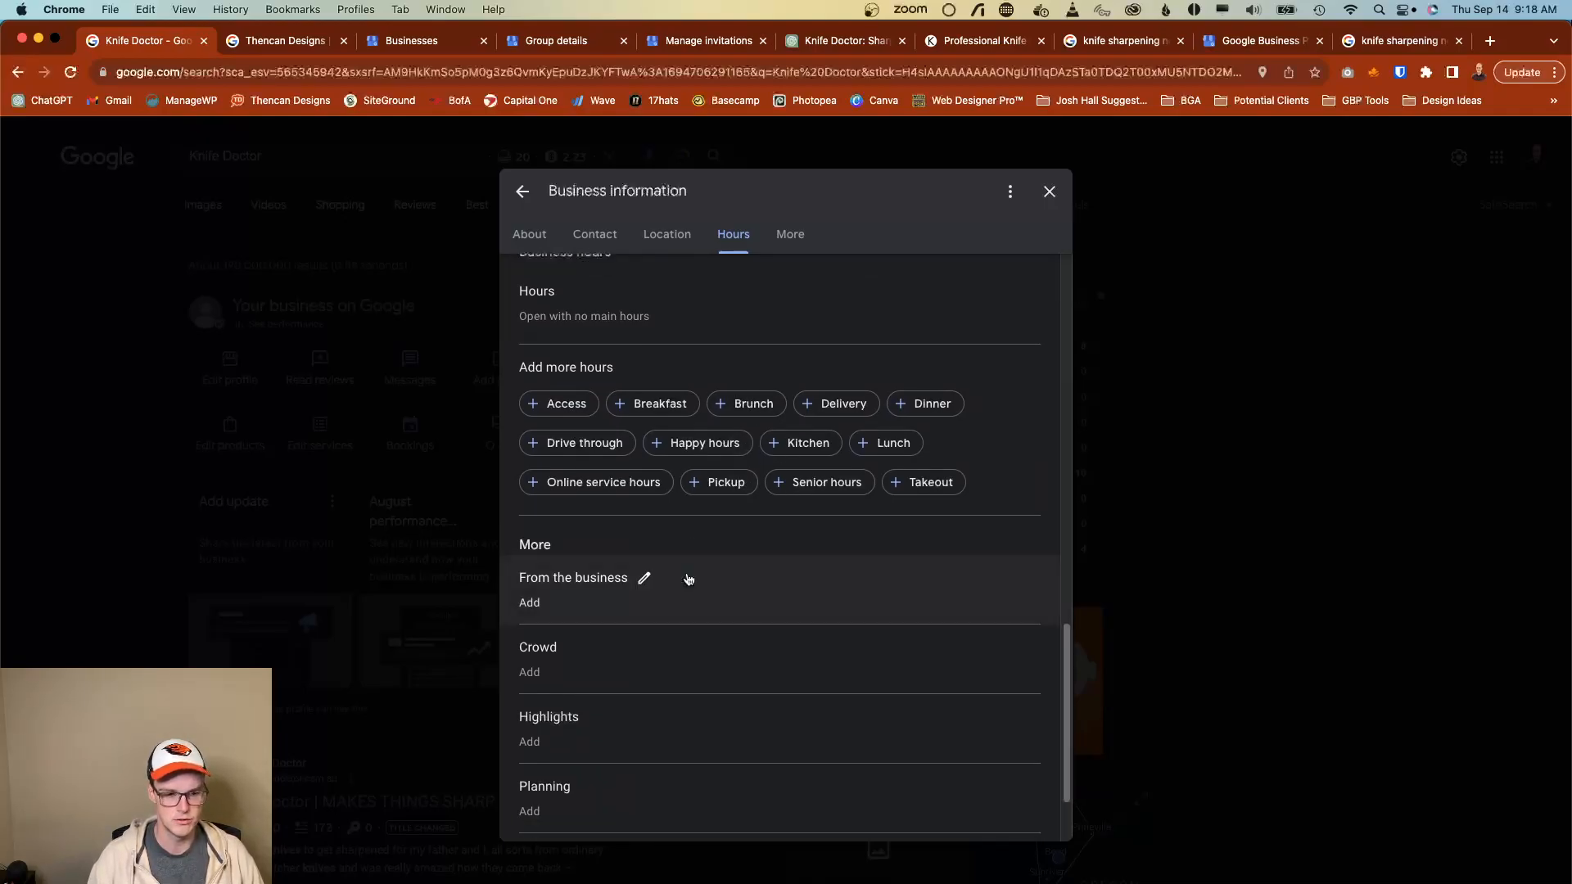
scroll(686, 573, "down", 1)
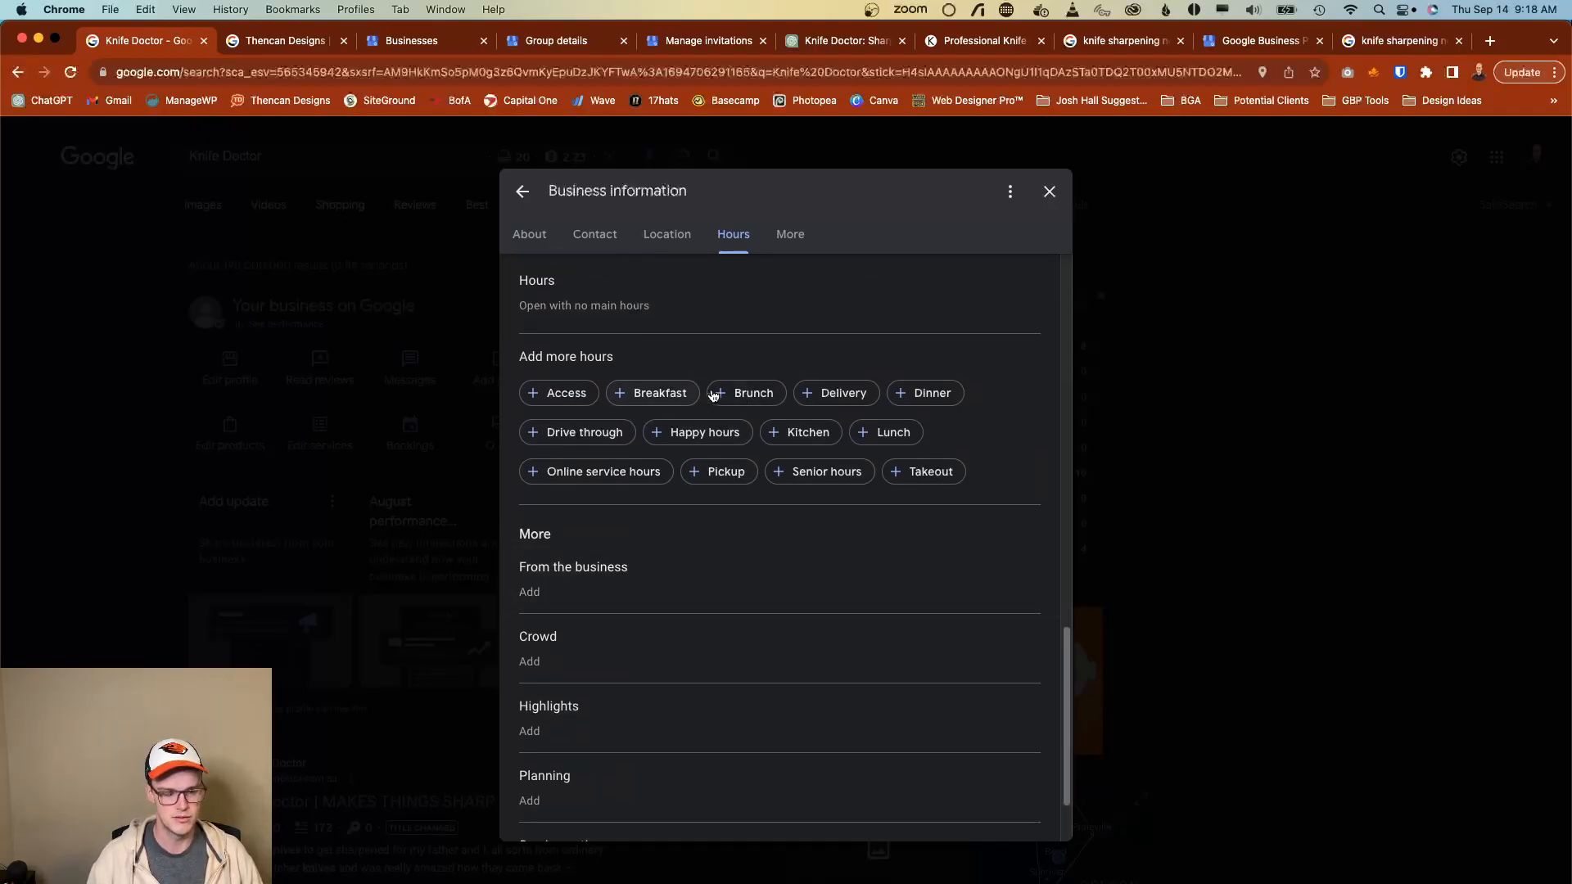
scroll(699, 562, "down", 3)
scroll(692, 555, "up", 4)
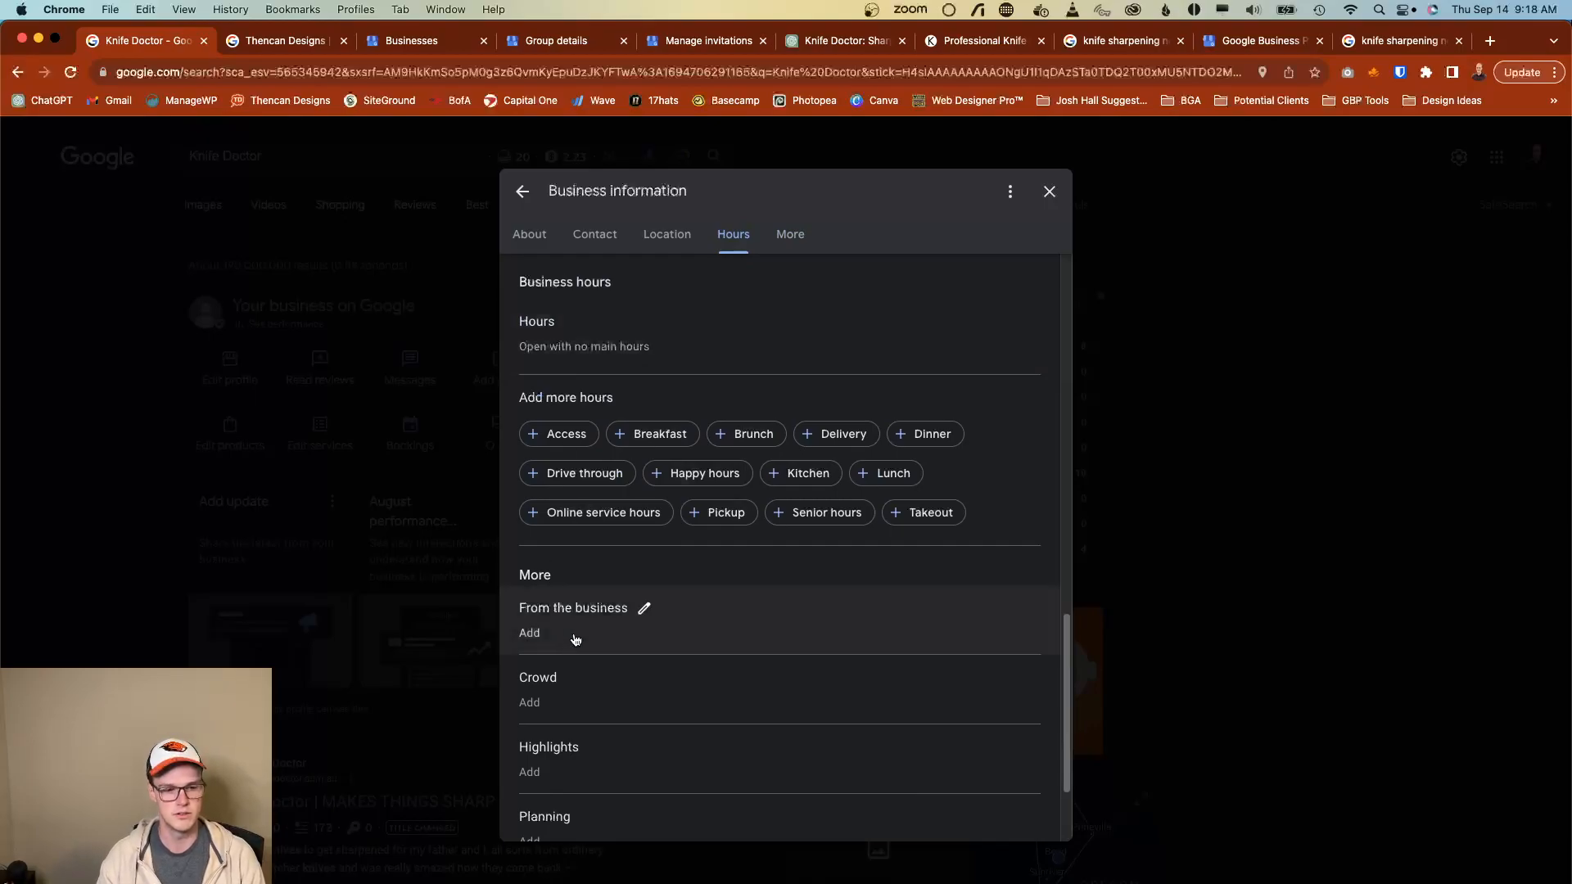
scroll(589, 622, "down", 1)
scroll(631, 589, "up", 1)
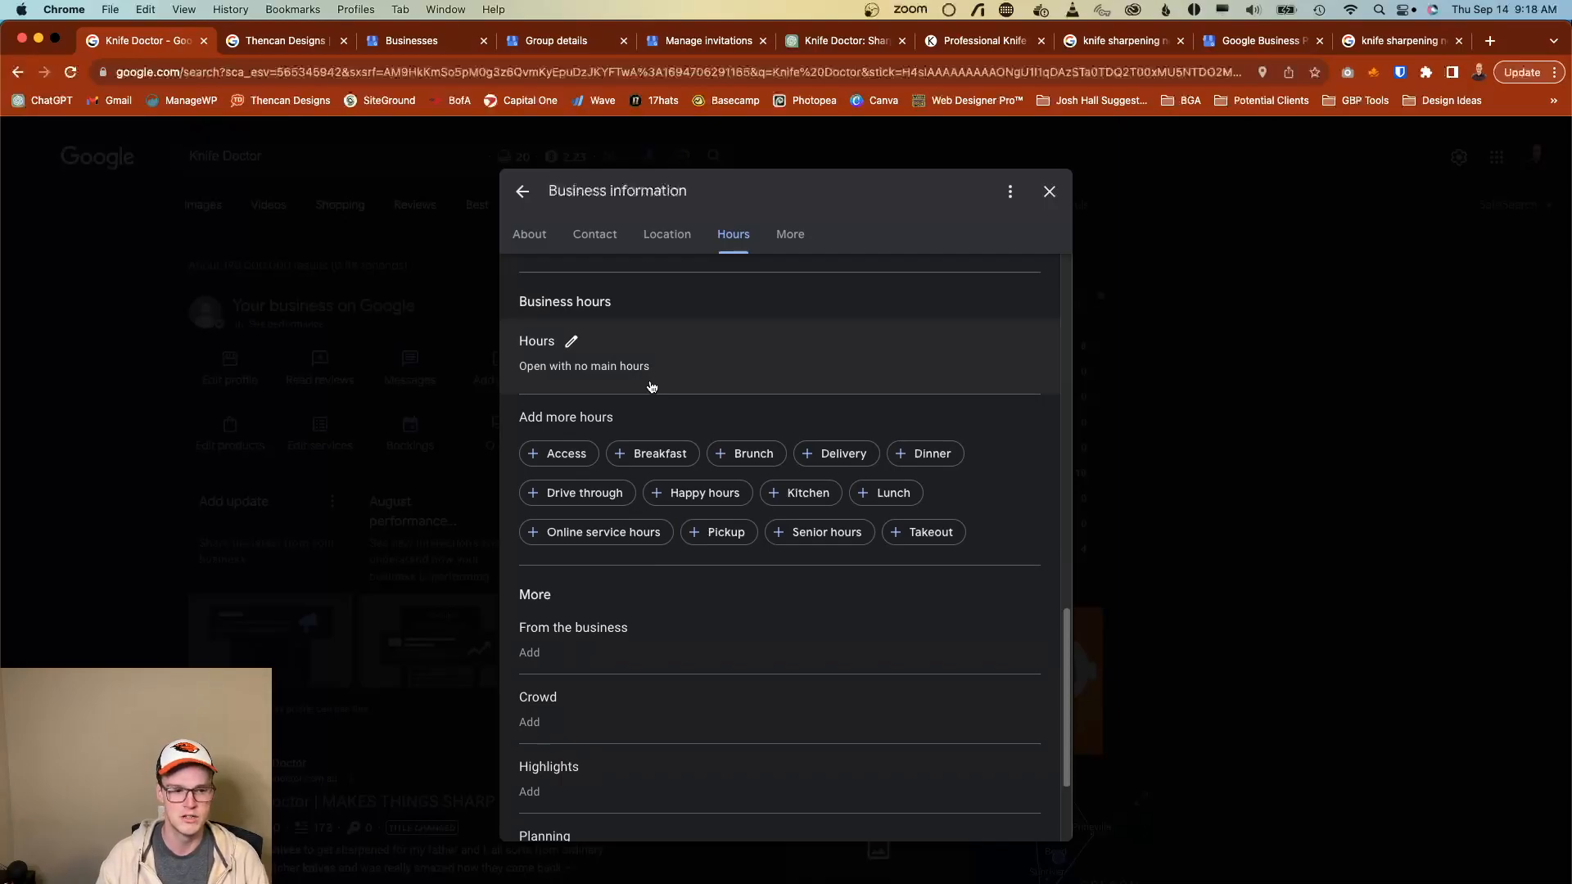
scroll(629, 513, "down", 1)
scroll(629, 513, "down", 3)
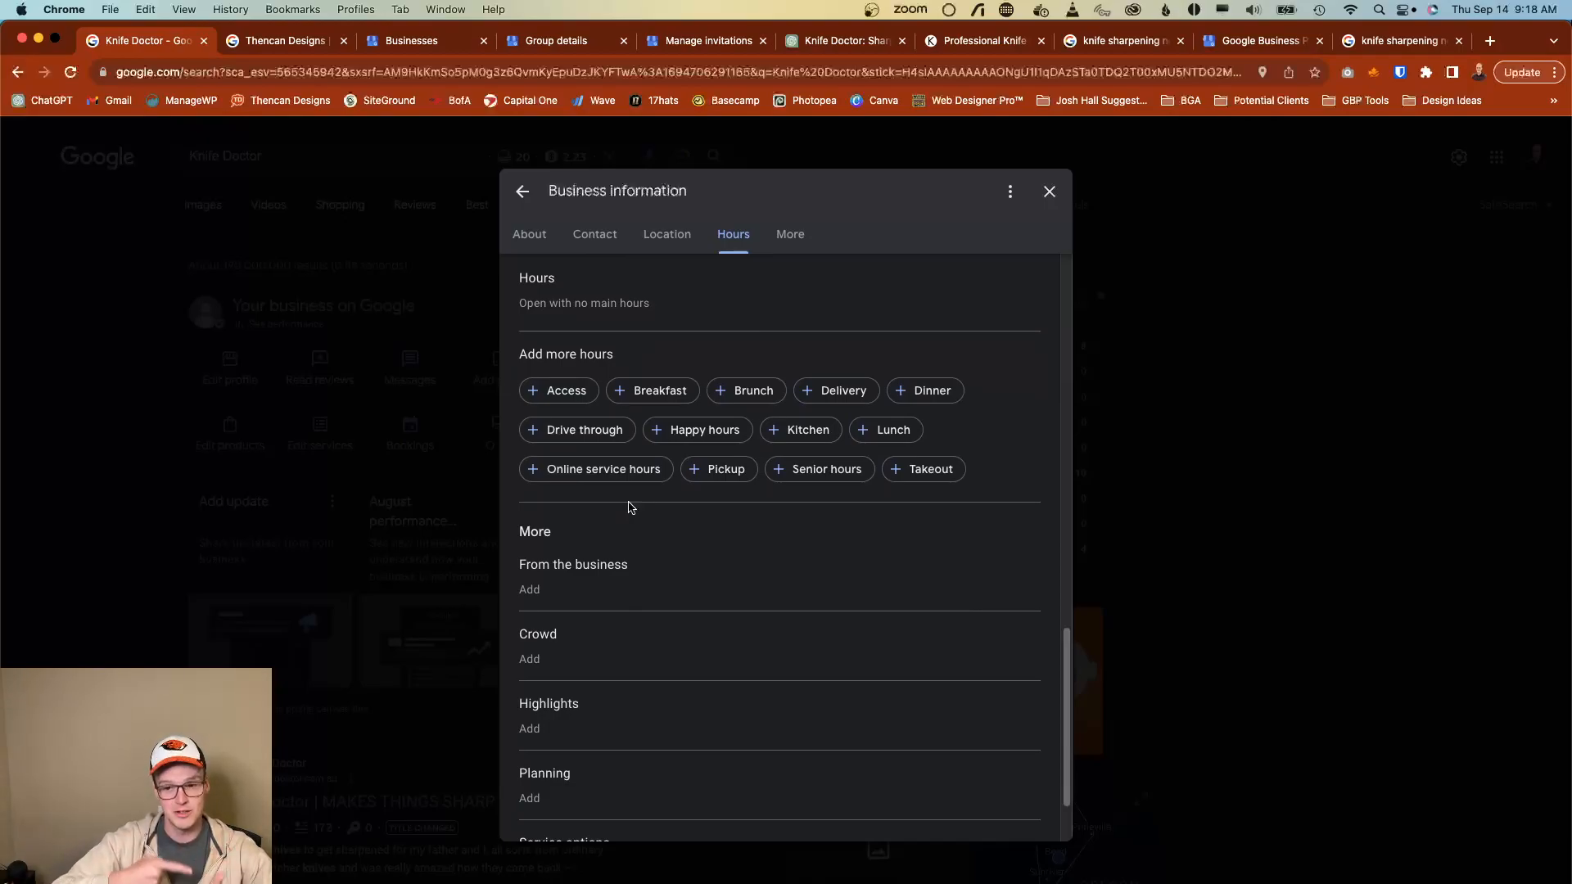
scroll(607, 492, "down", 1)
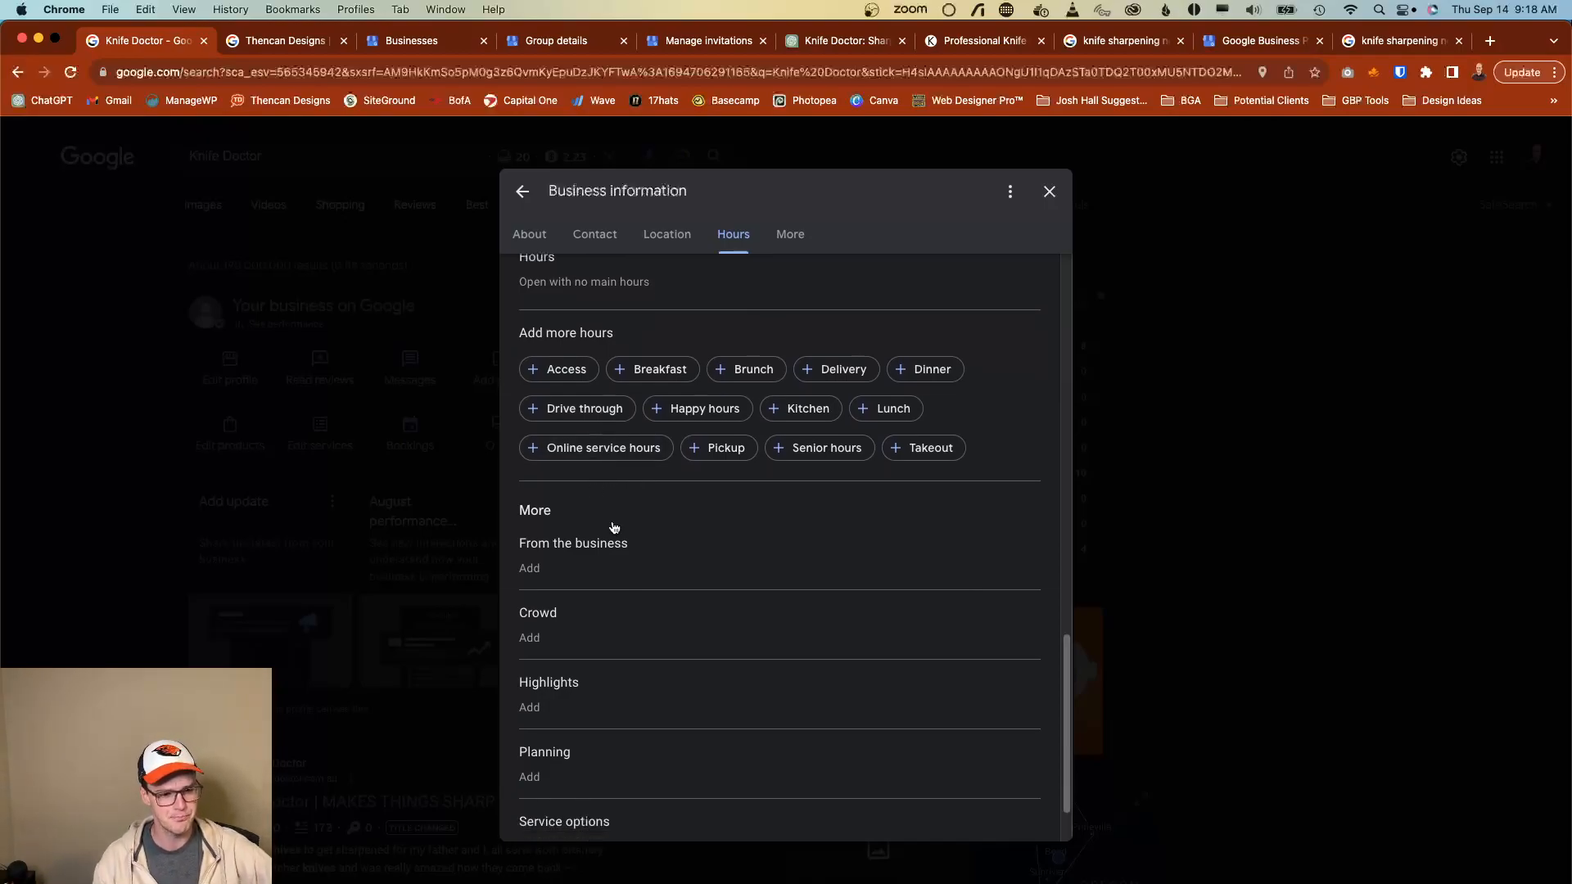
Open the From the business, Crowd, Highlights and Planning attributes one after another and inspect their options without saving.
left_click(611, 548)
scroll(607, 544, "down", 5)
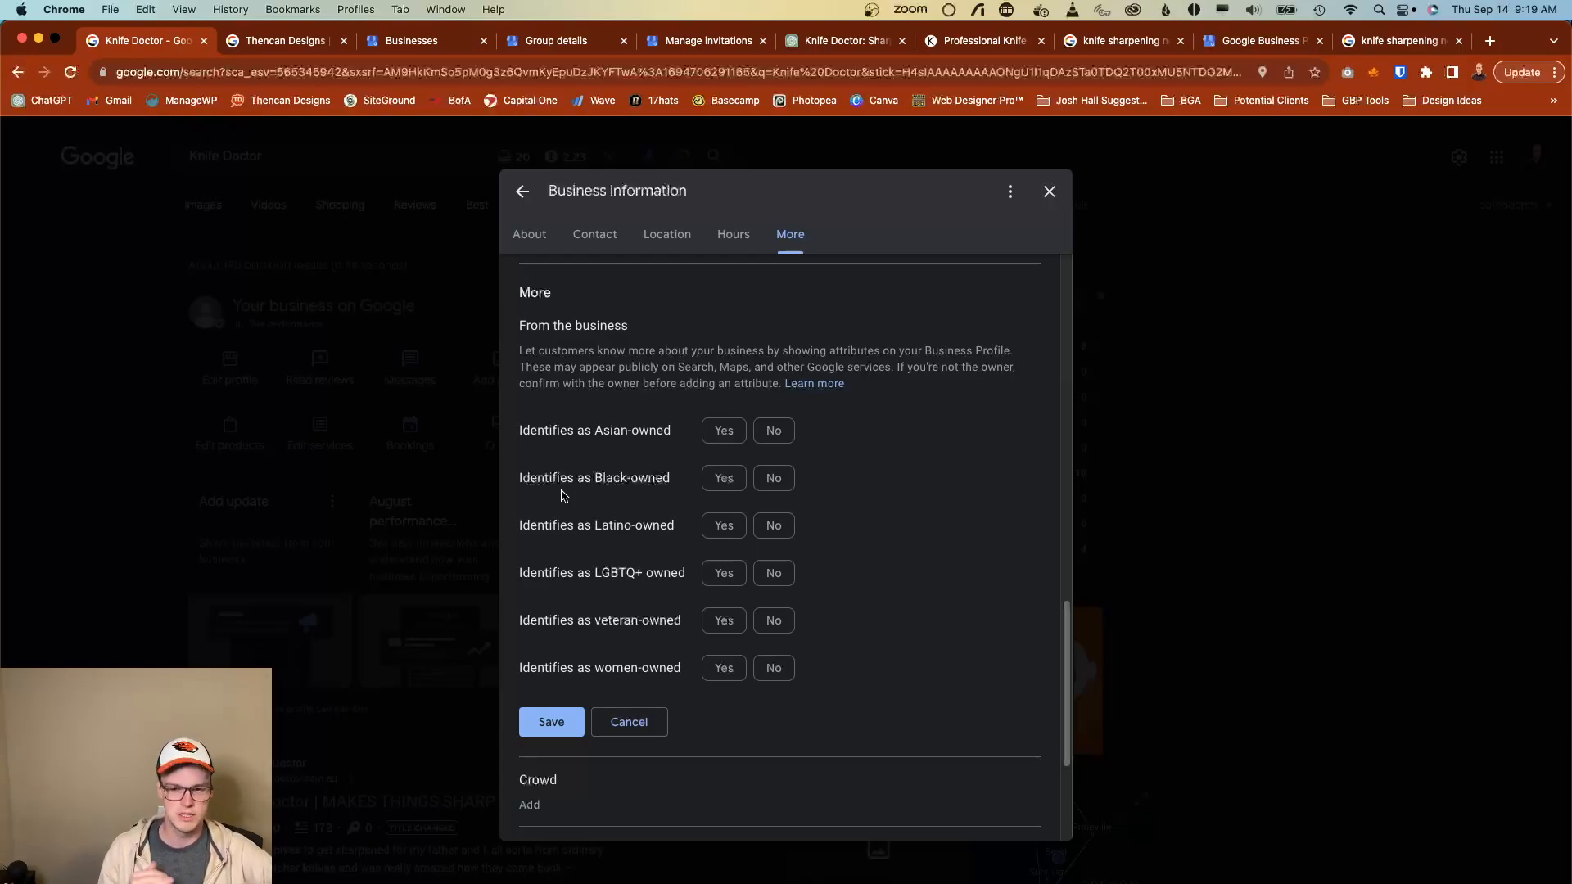
scroll(566, 493, "down", 5)
left_click(660, 551)
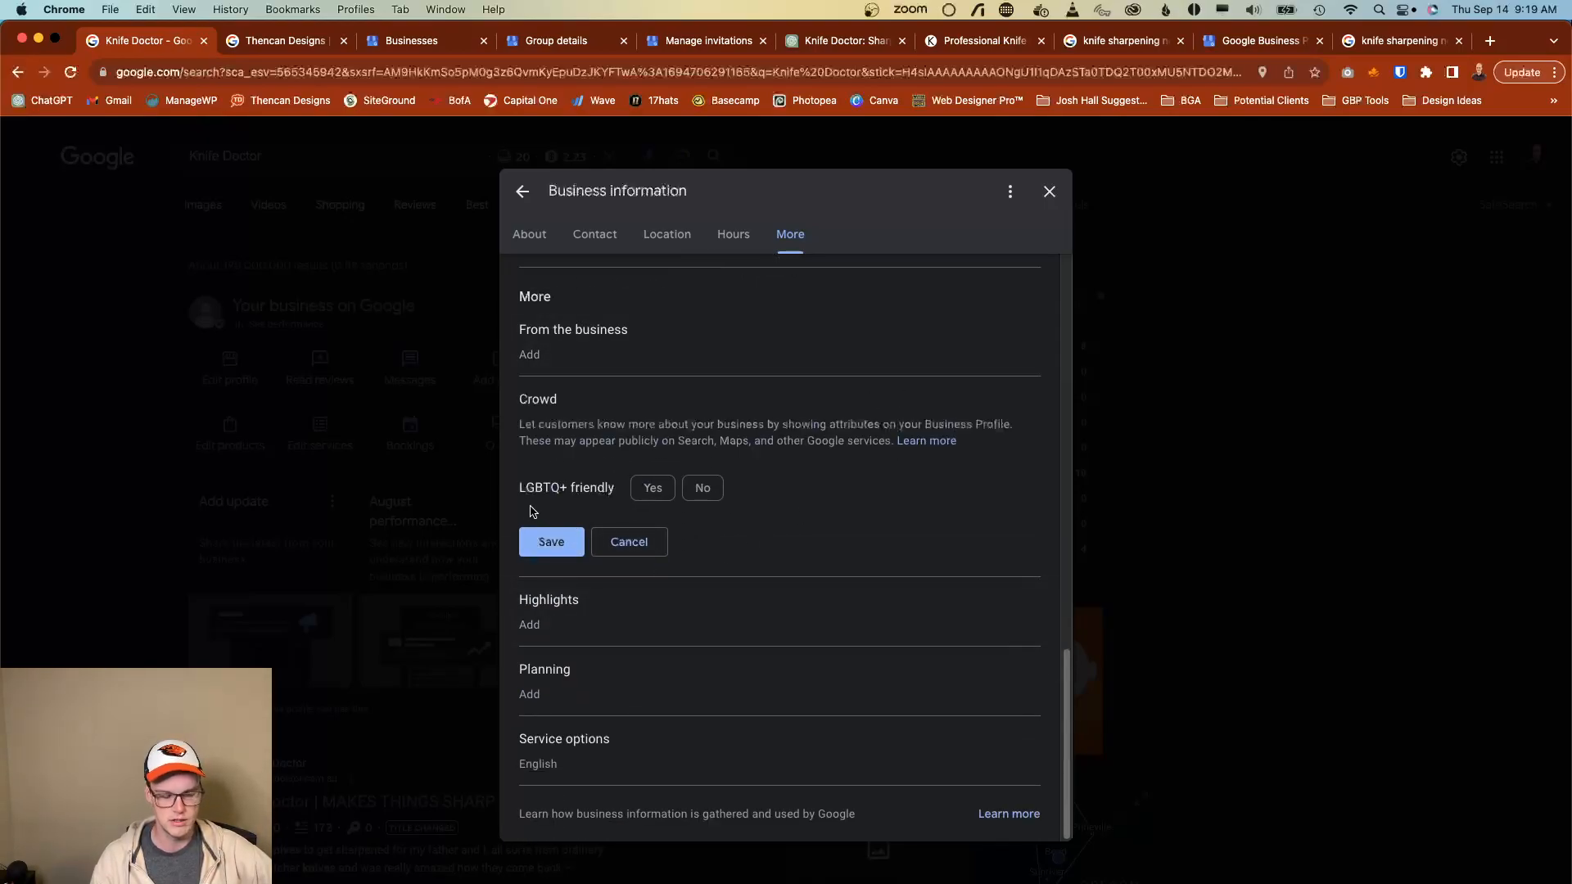
left_click(664, 615)
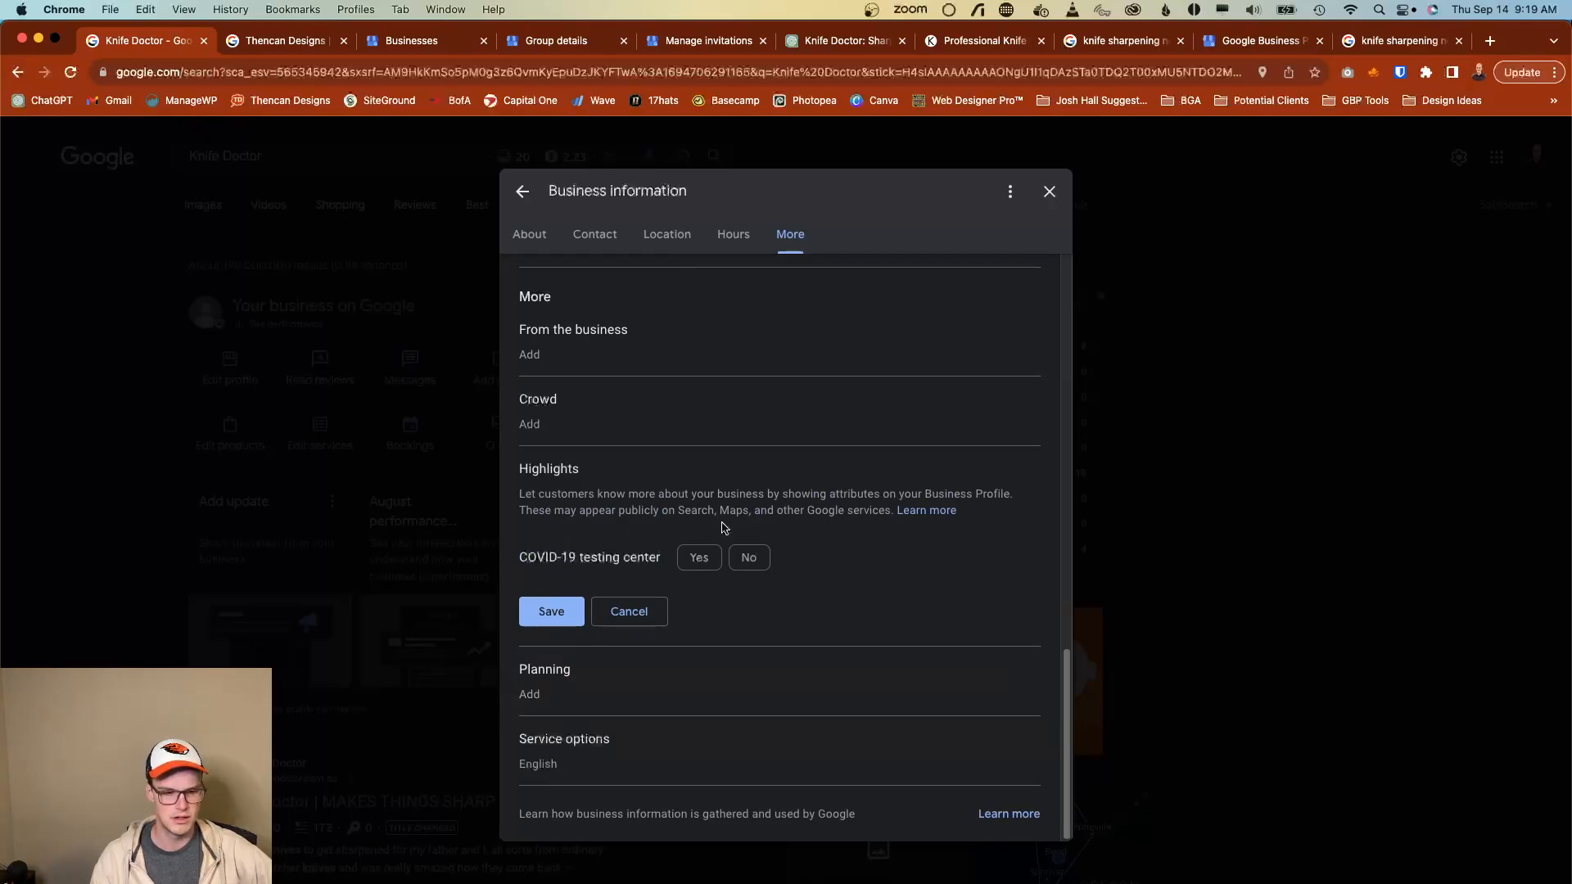
left_click(638, 670)
scroll(647, 759, "down", 1)
scroll(590, 732, "down", 1)
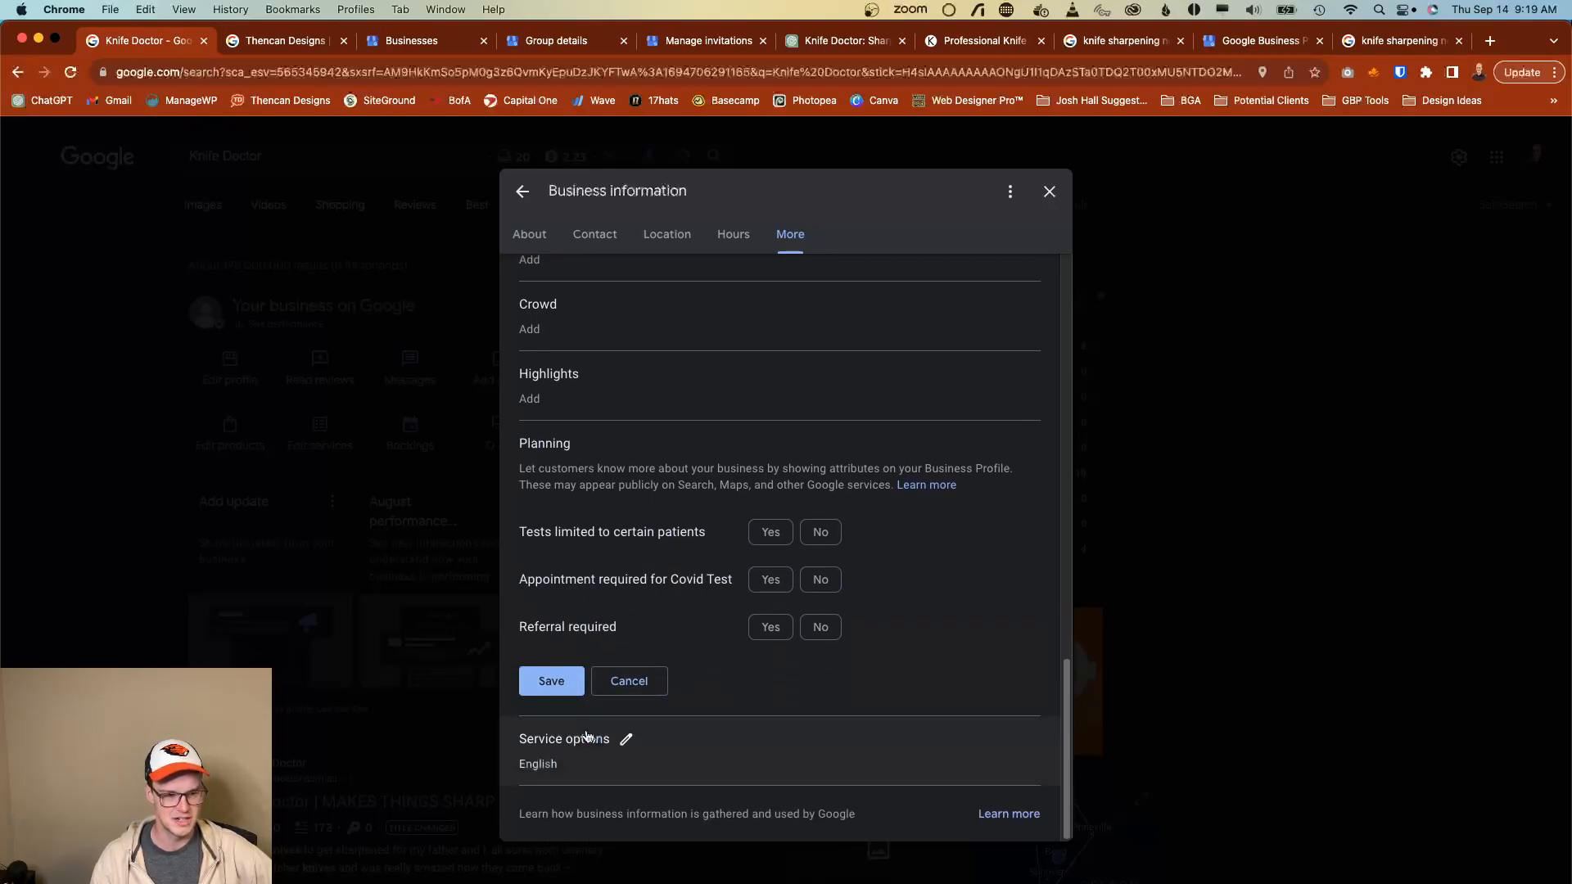
Inspect the language assistance choices under Service options, and close the business information without saving.
left_click(663, 766)
scroll(608, 619, "down", 3)
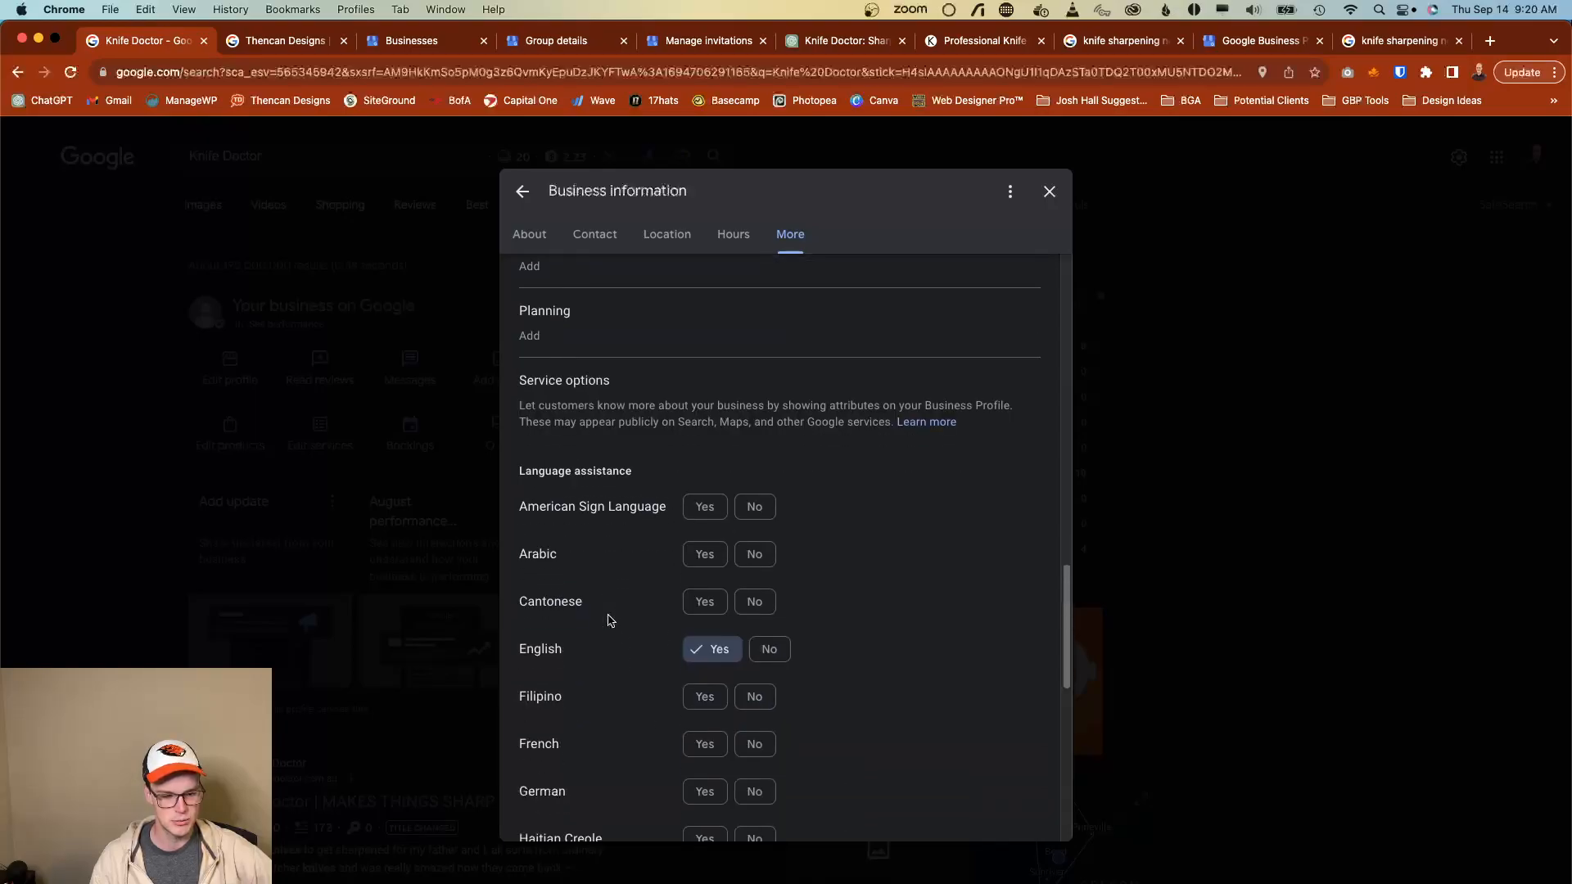
scroll(702, 684, "down", 10)
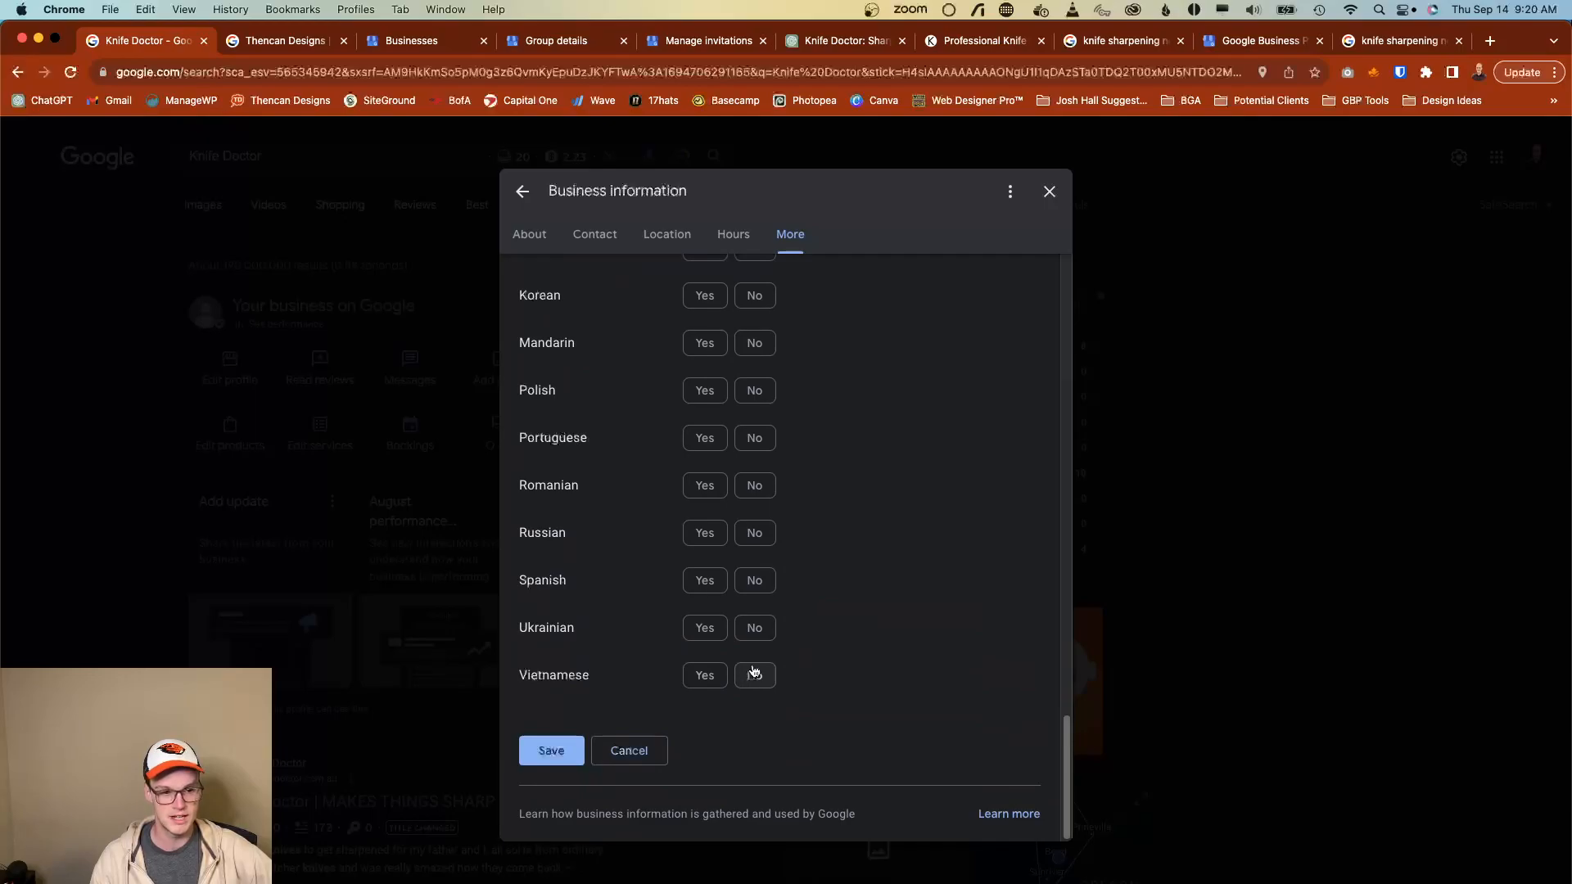
scroll(772, 534, "up", 20)
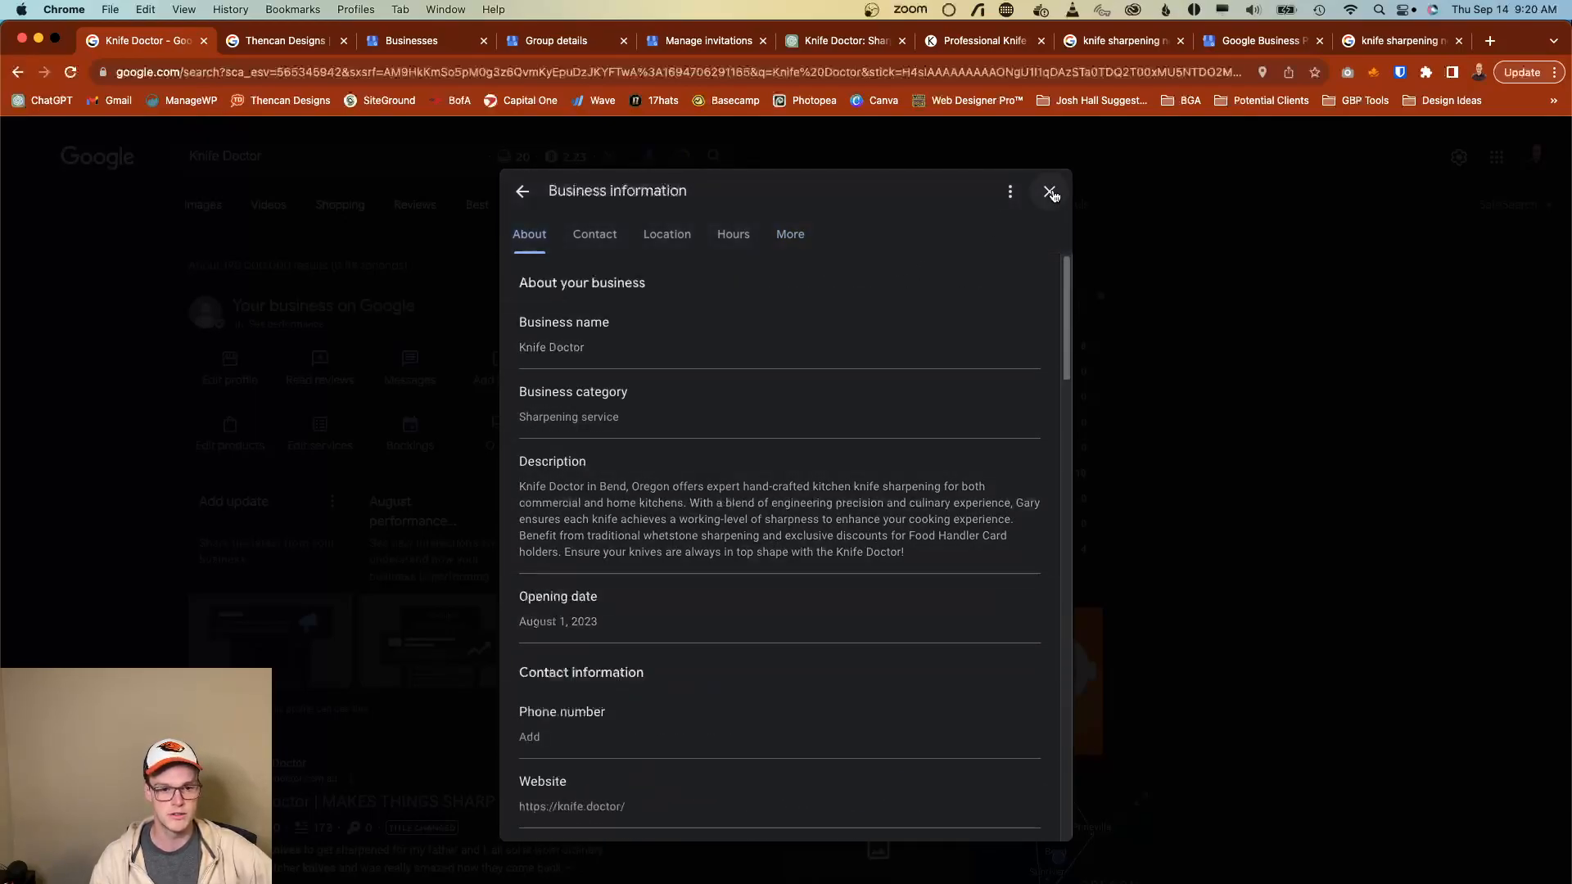
left_click(1049, 192)
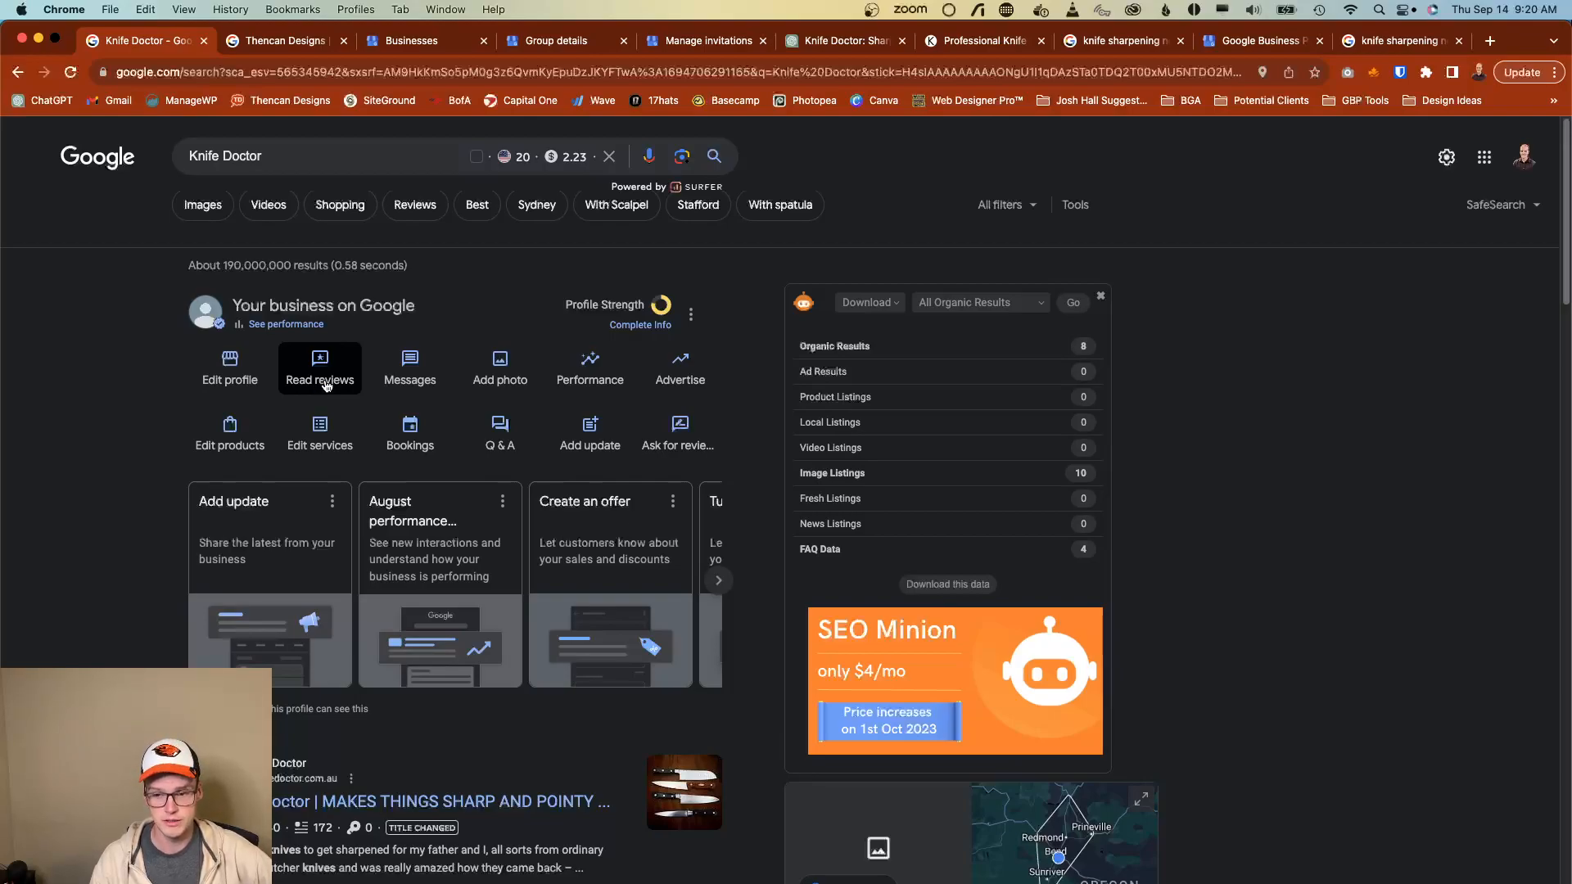
View Knife Doctor's reviews and the chat activation offer for customer messages, closing each without making changes.
left_click(326, 386)
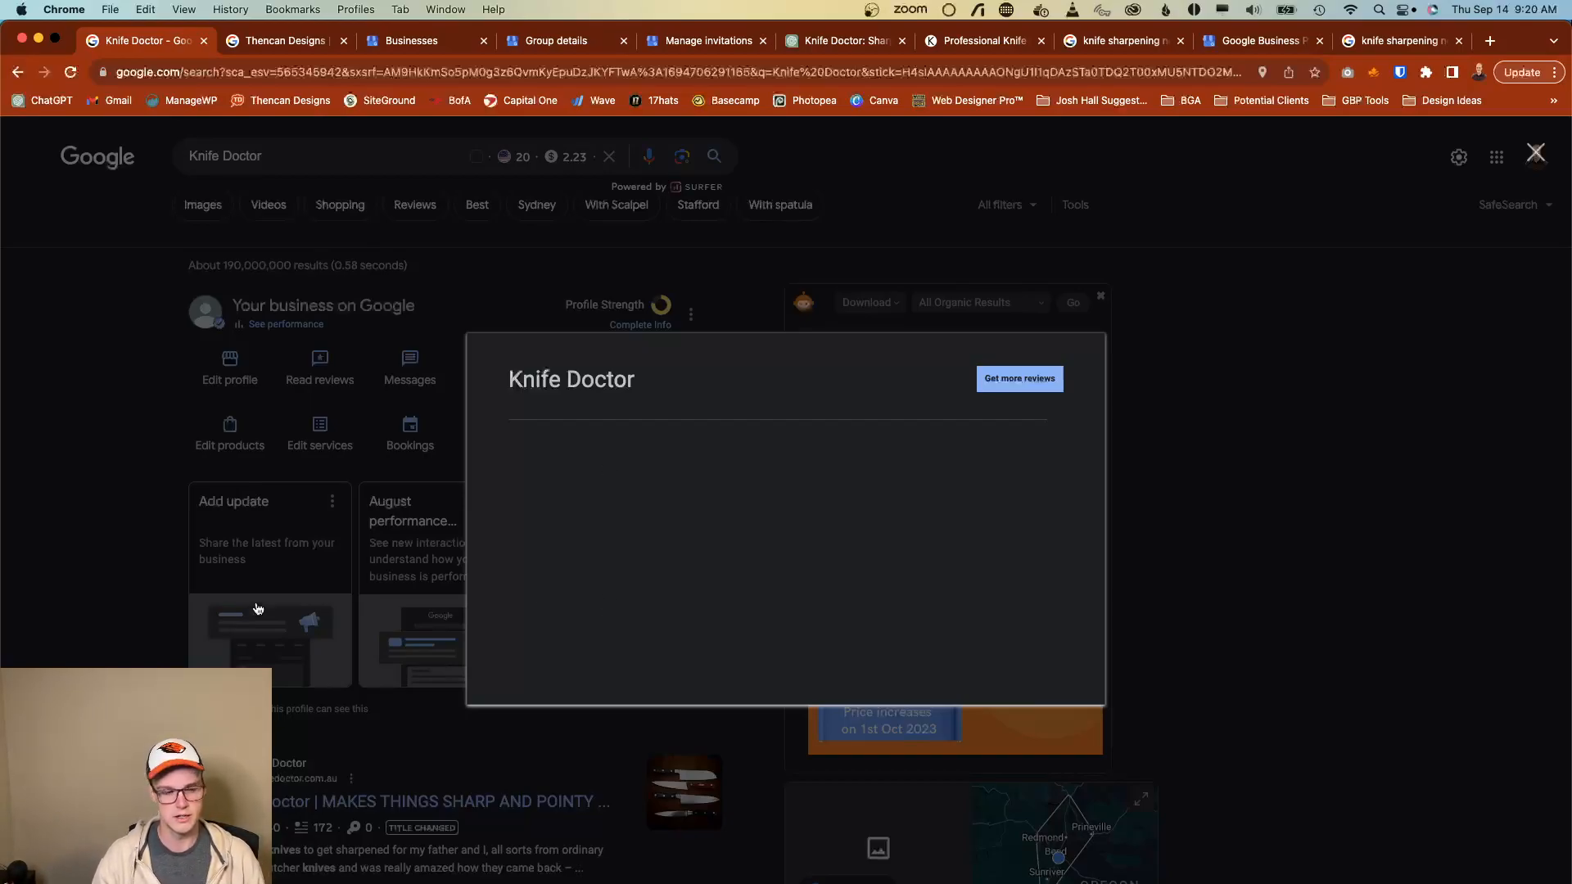
left_click(91, 602)
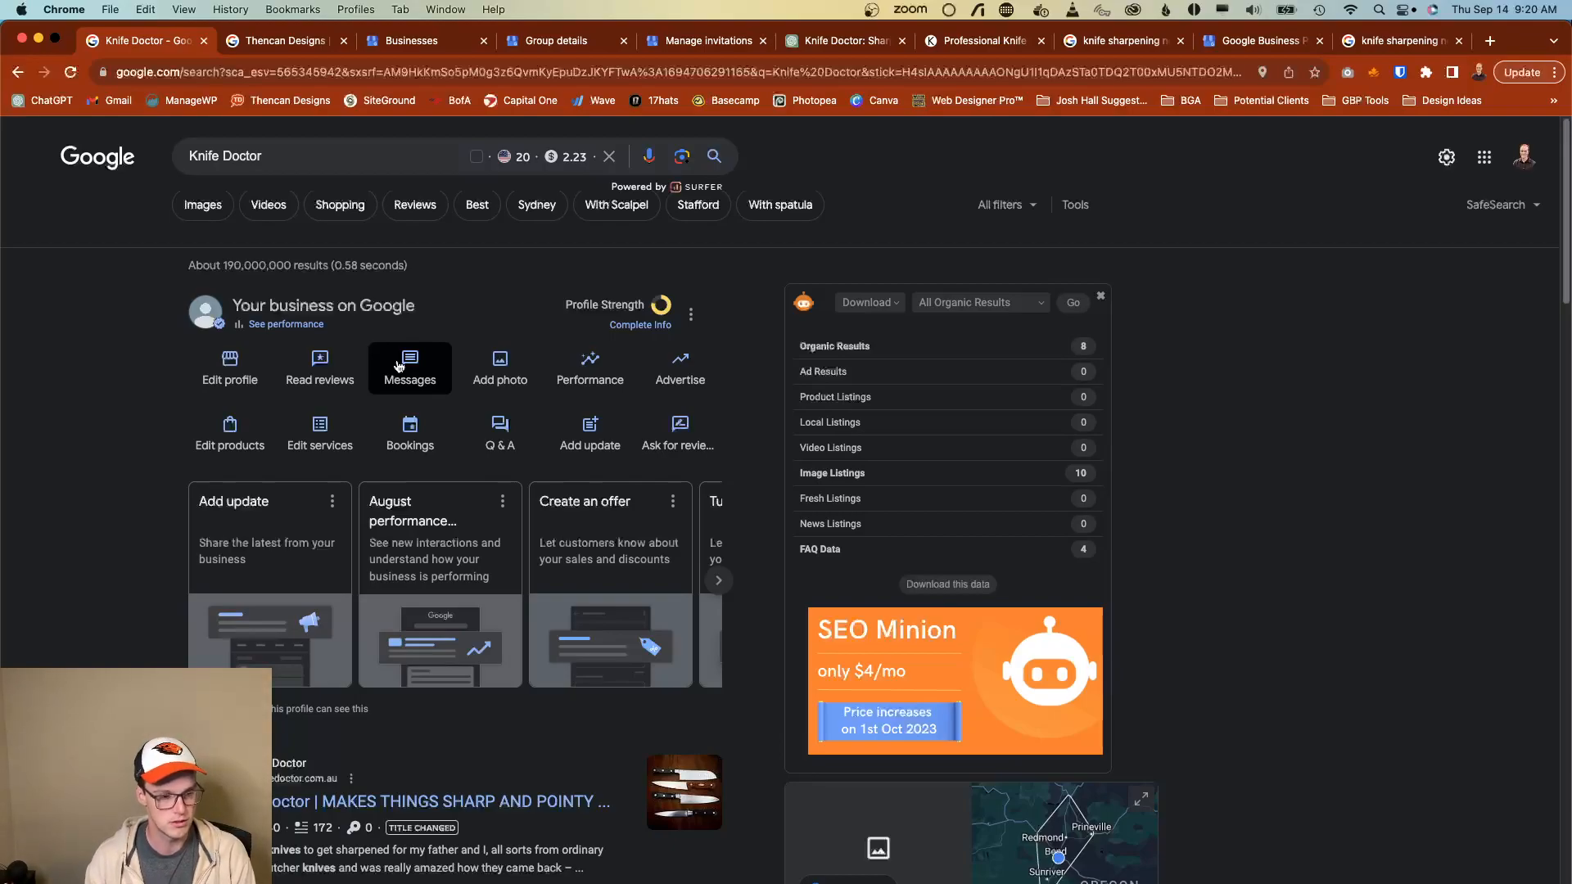
left_click(398, 365)
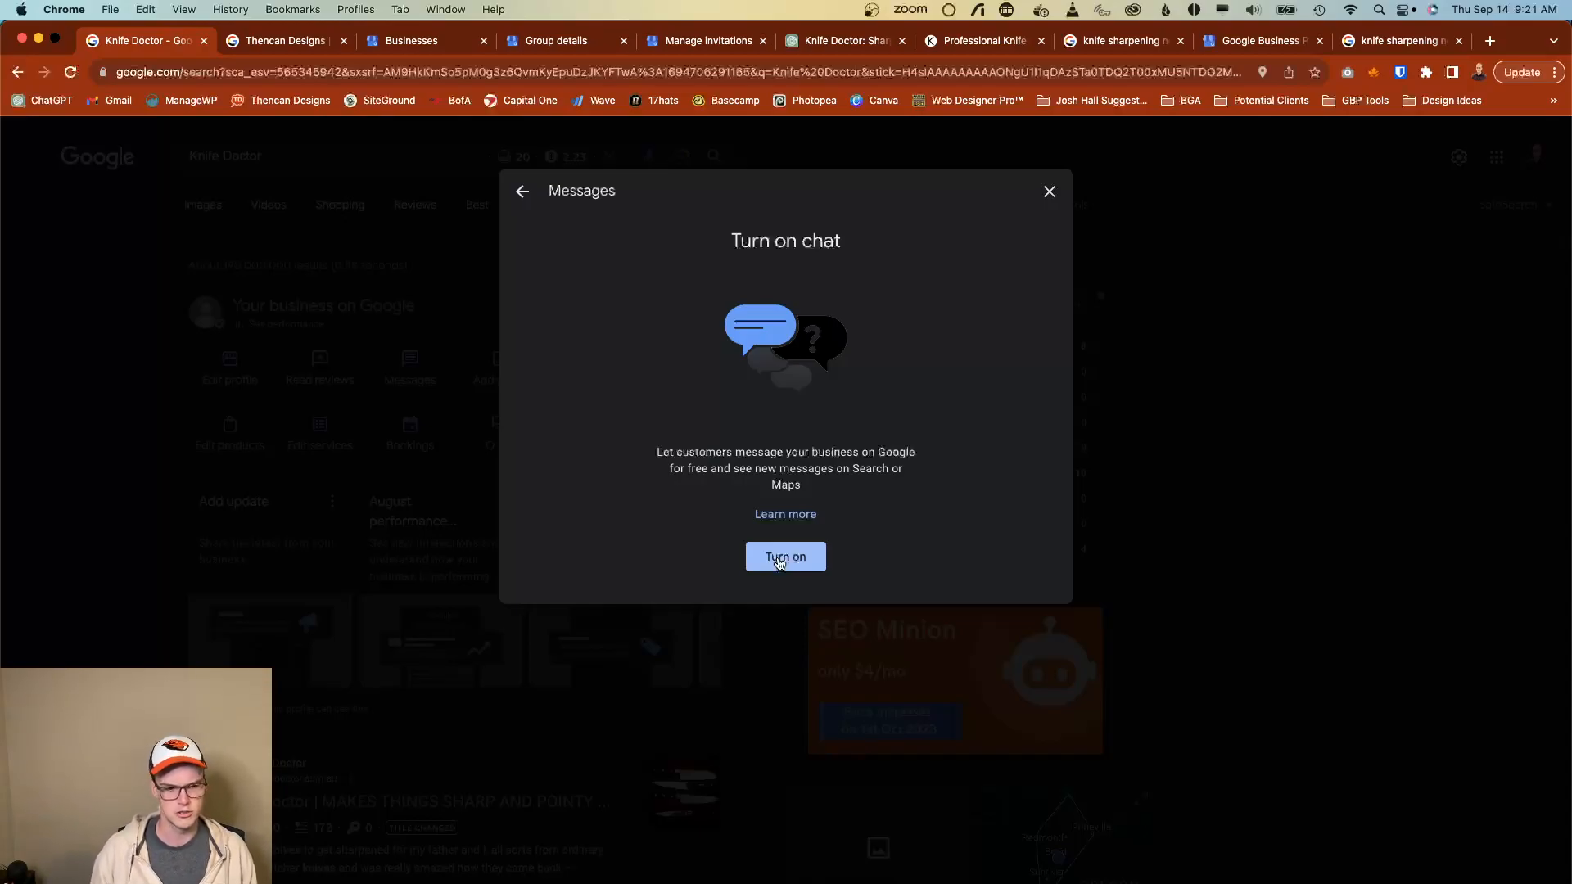
double_click(785, 485)
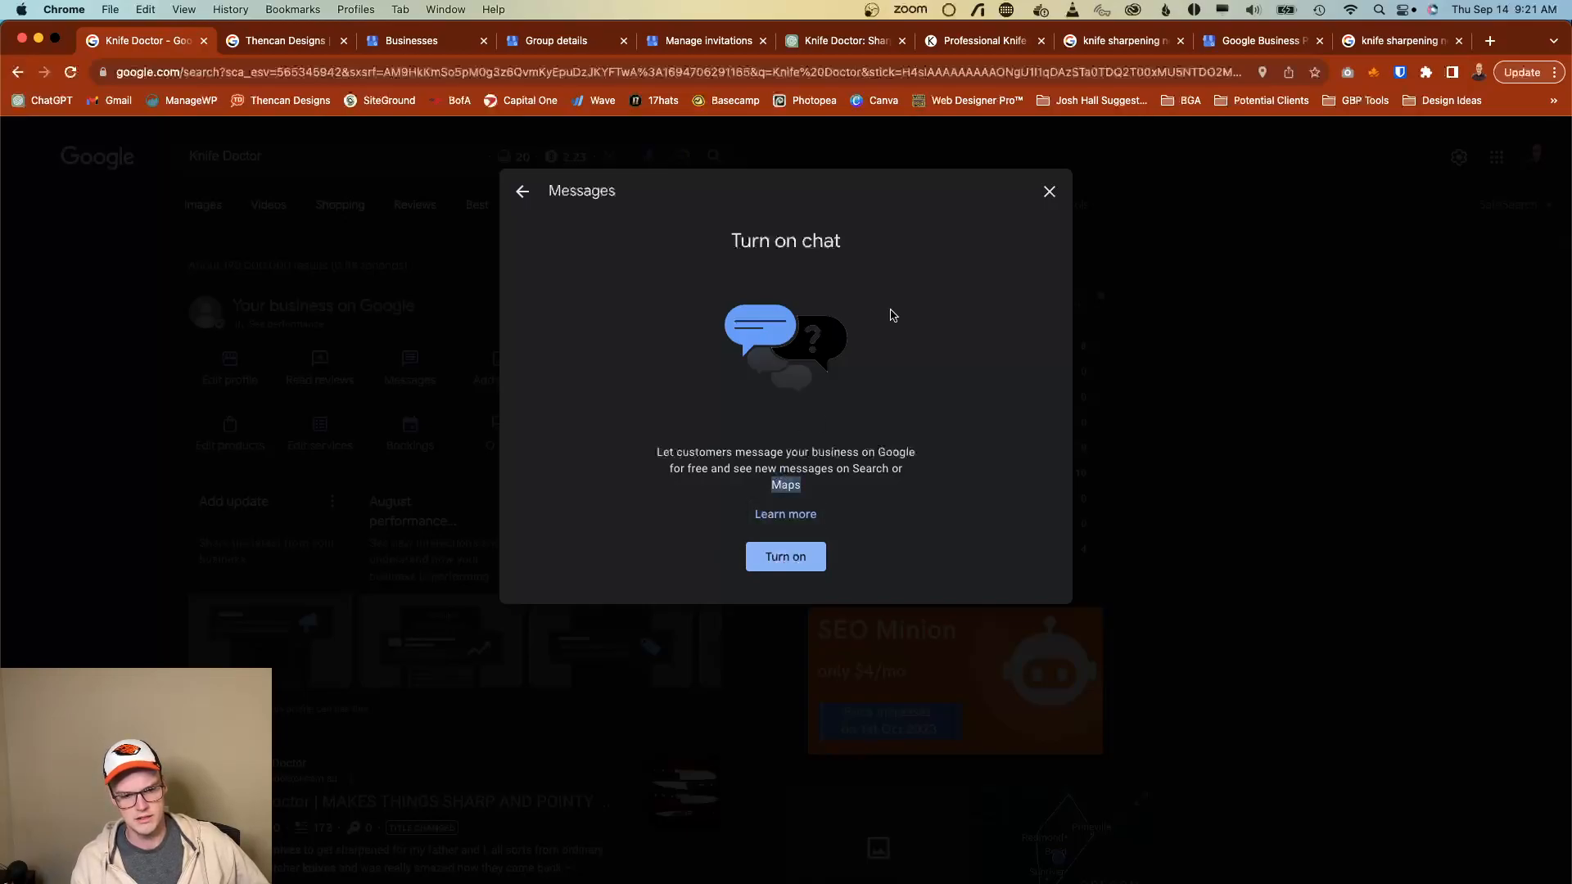
left_click(1049, 193)
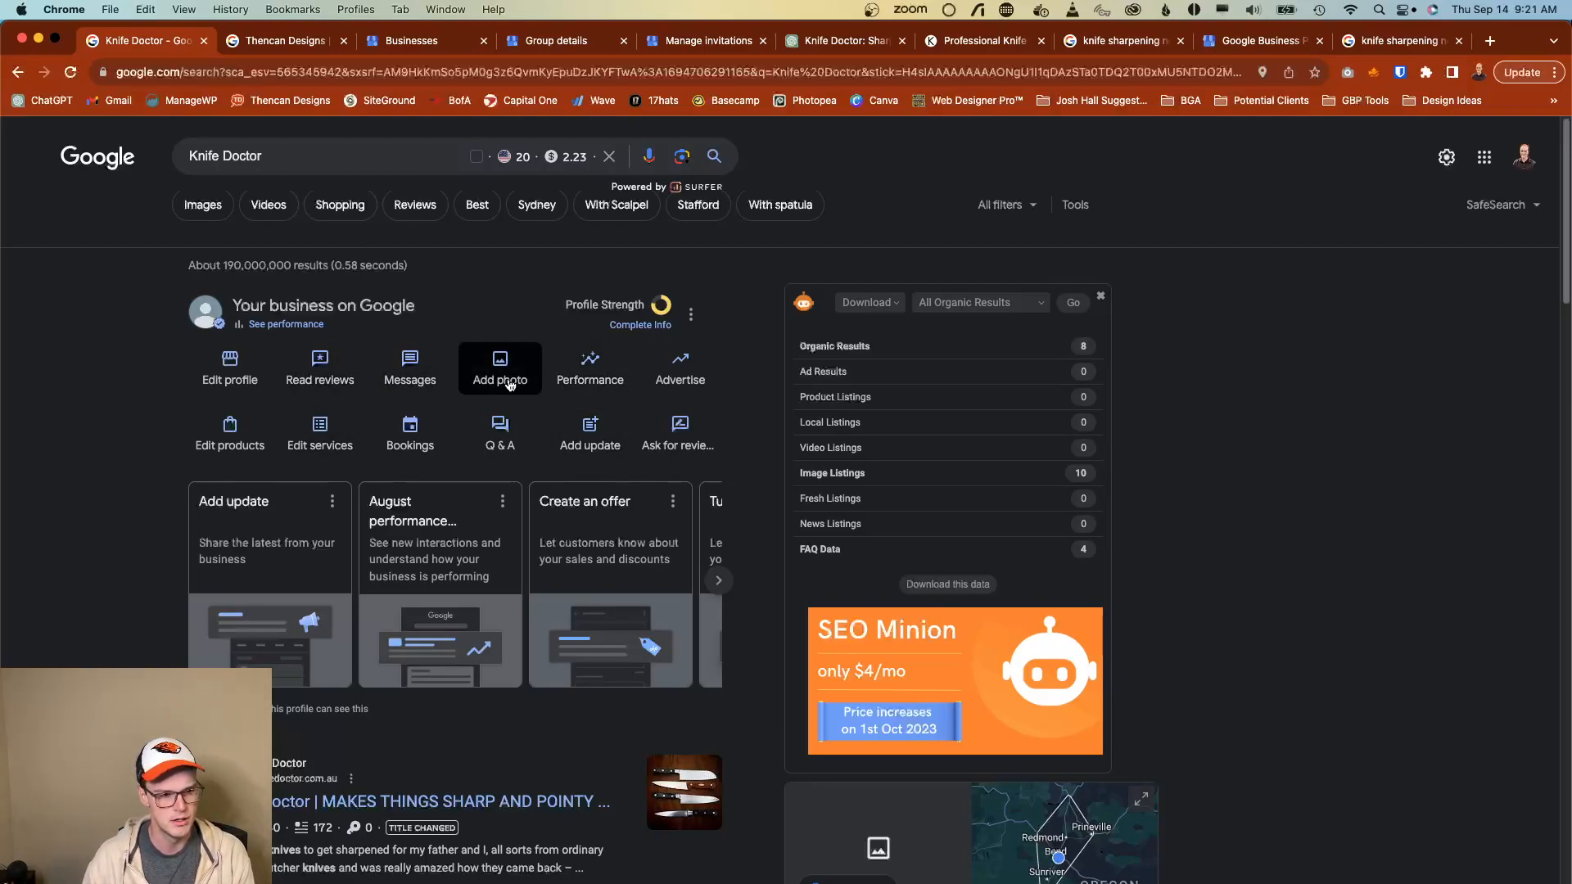
Review the Performance overview for Knife Doctor, including interactions and how people discovered the business, and close it.
left_click(598, 378)
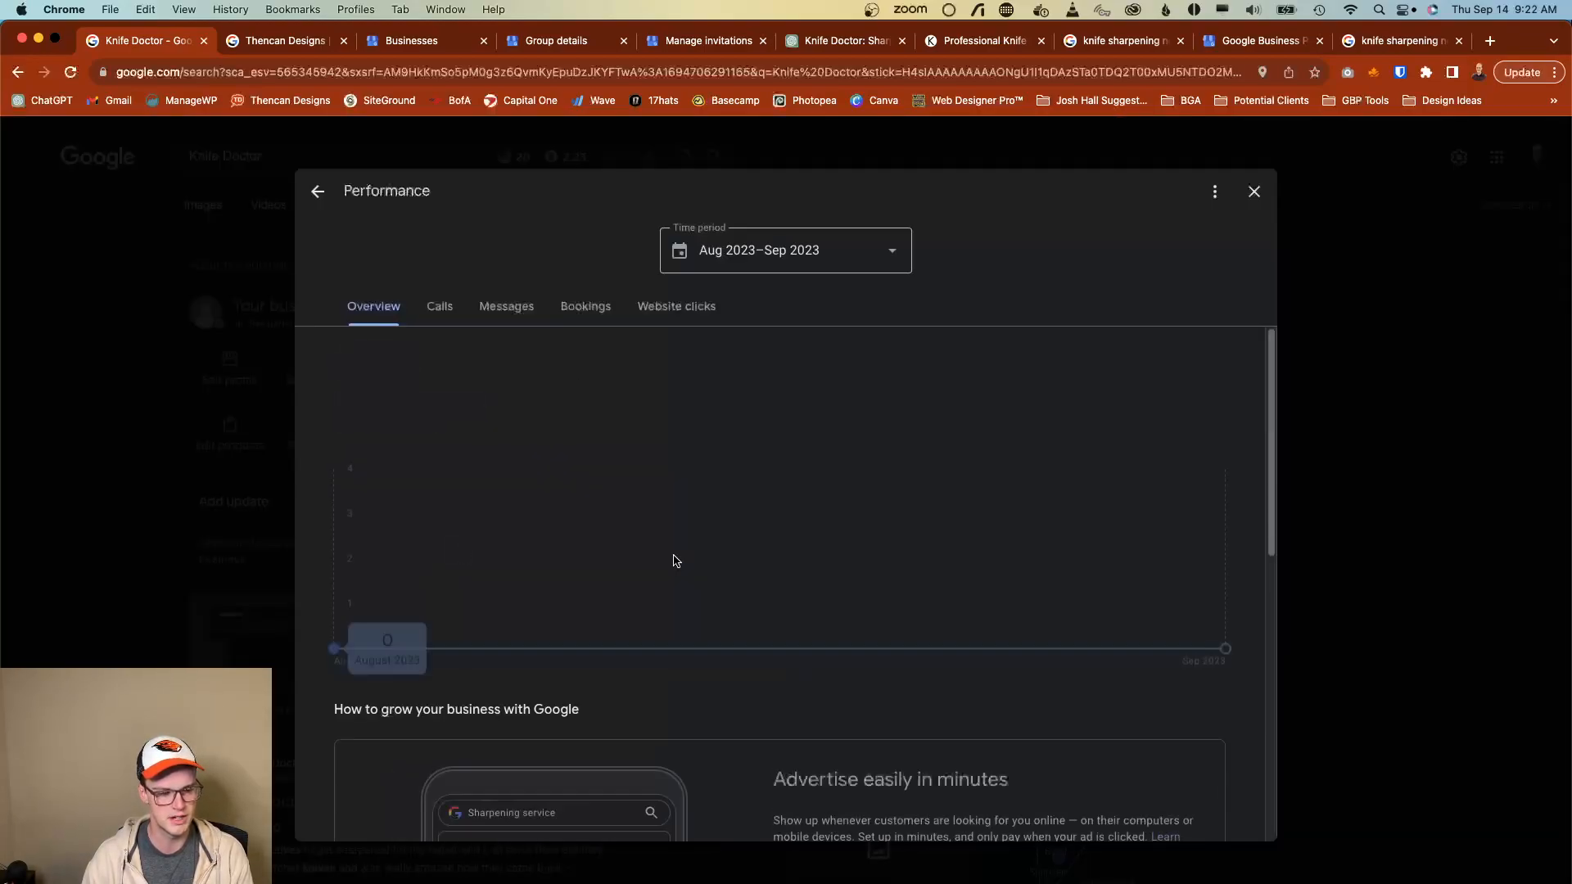
scroll(662, 618, "down", 4)
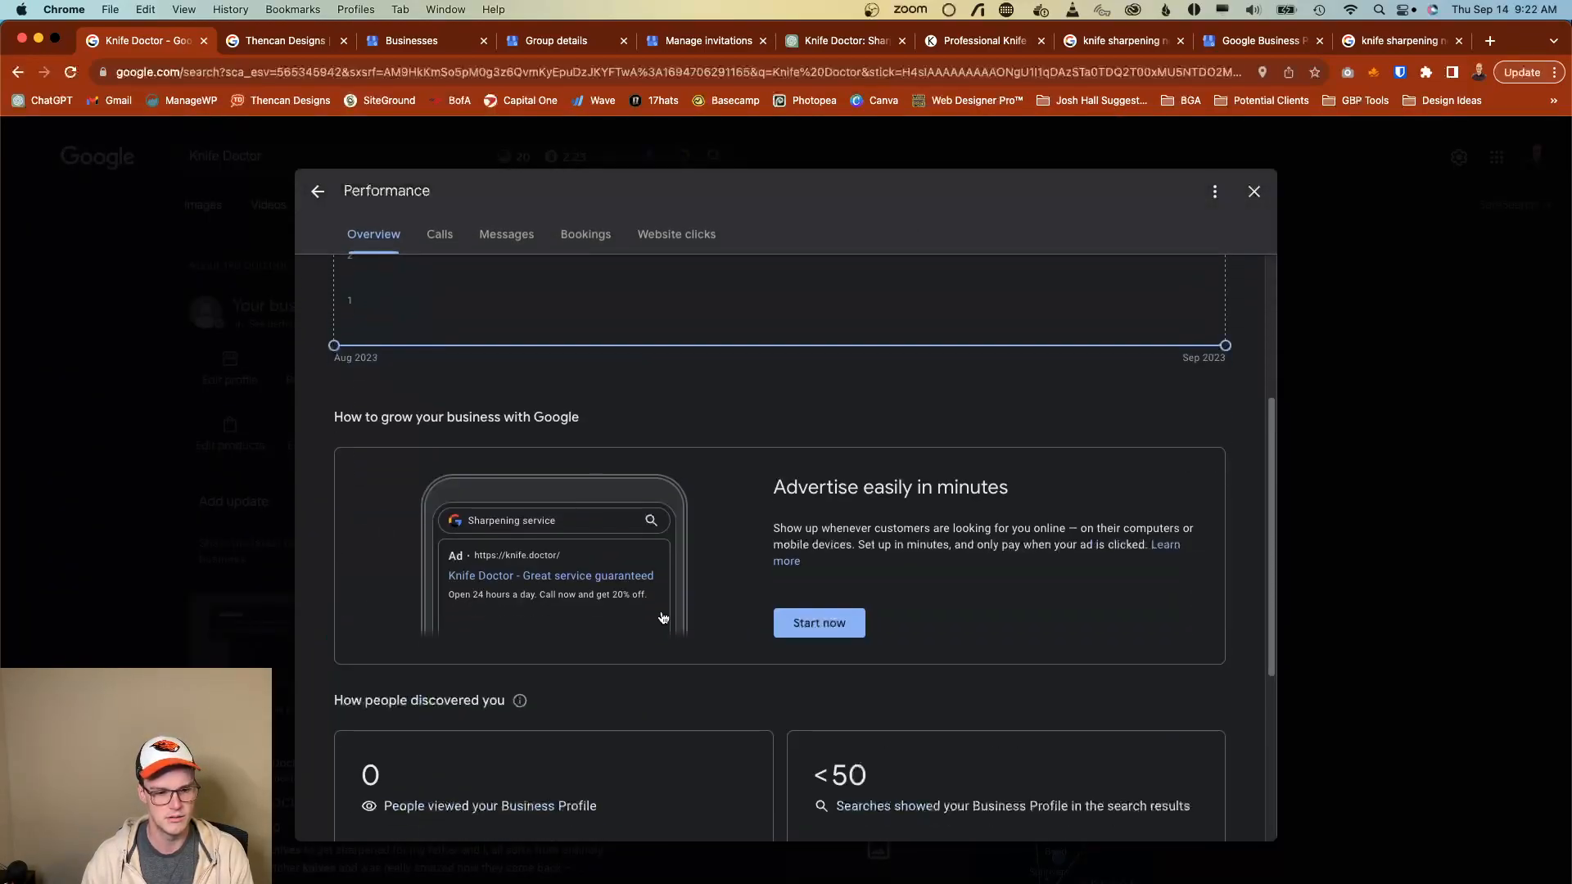
scroll(663, 618, "up", 5)
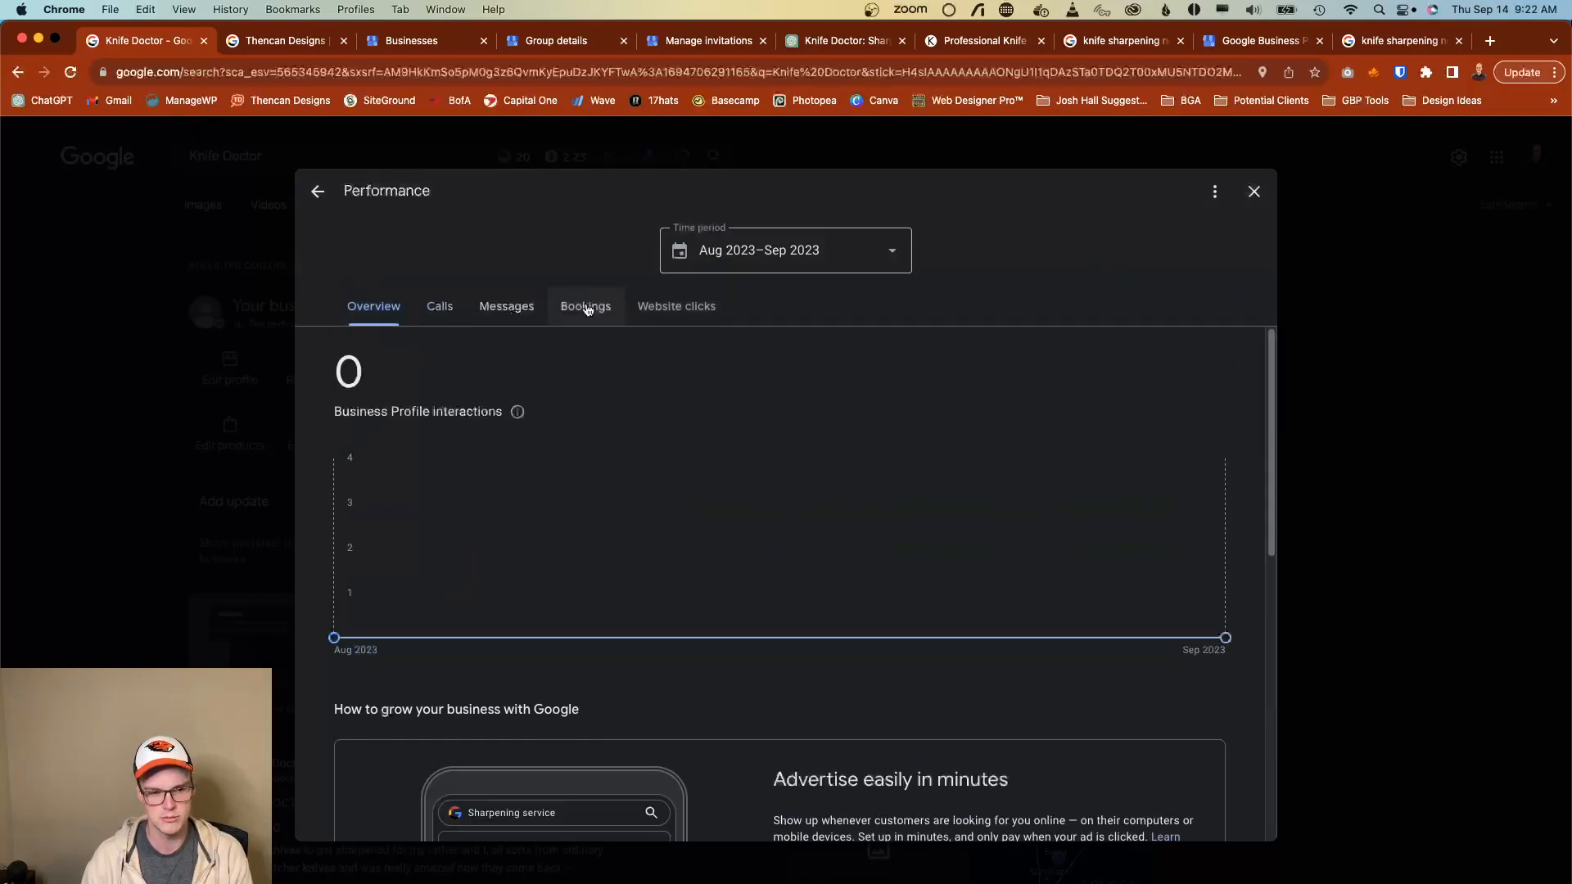
left_click(1253, 191)
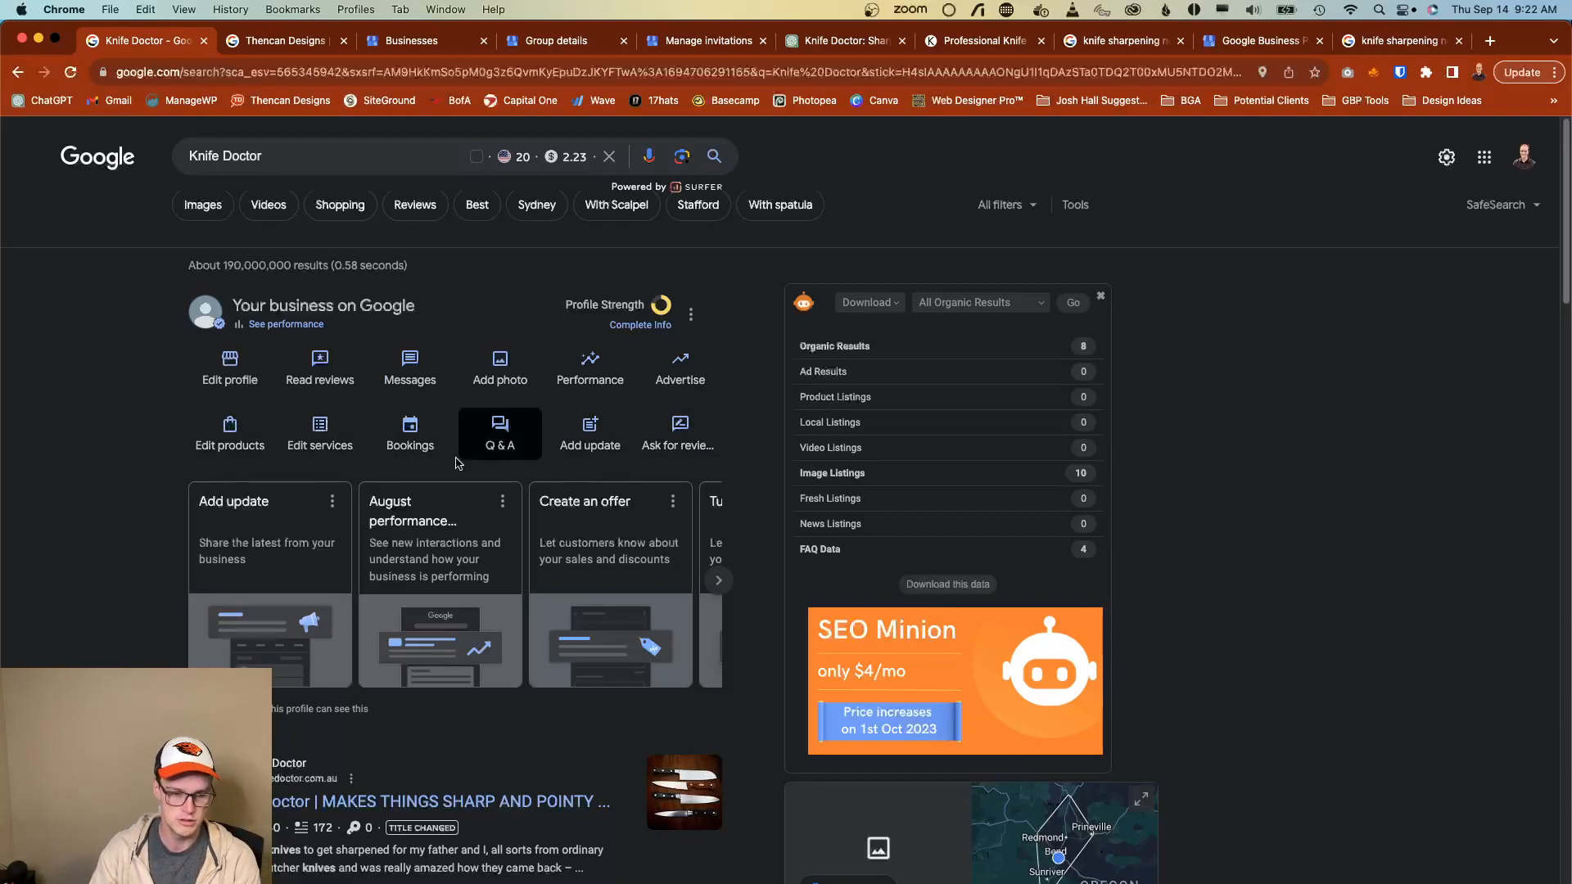
Copy Knife Doctor's Google review link for customers and close the review request.
left_click(670, 437)
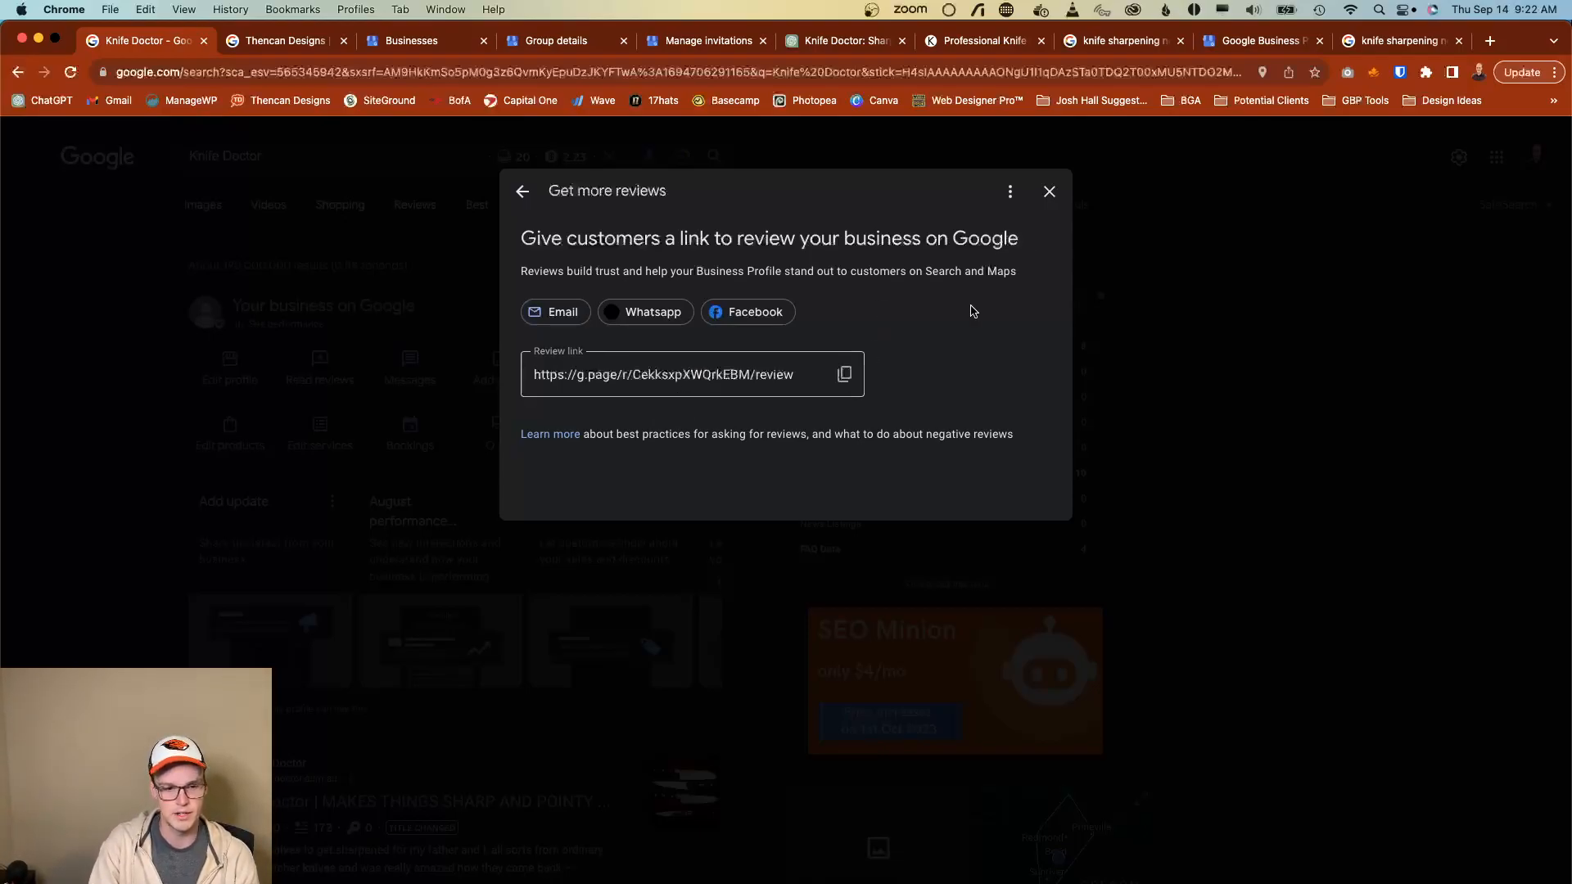
left_click(844, 374)
left_click(1049, 192)
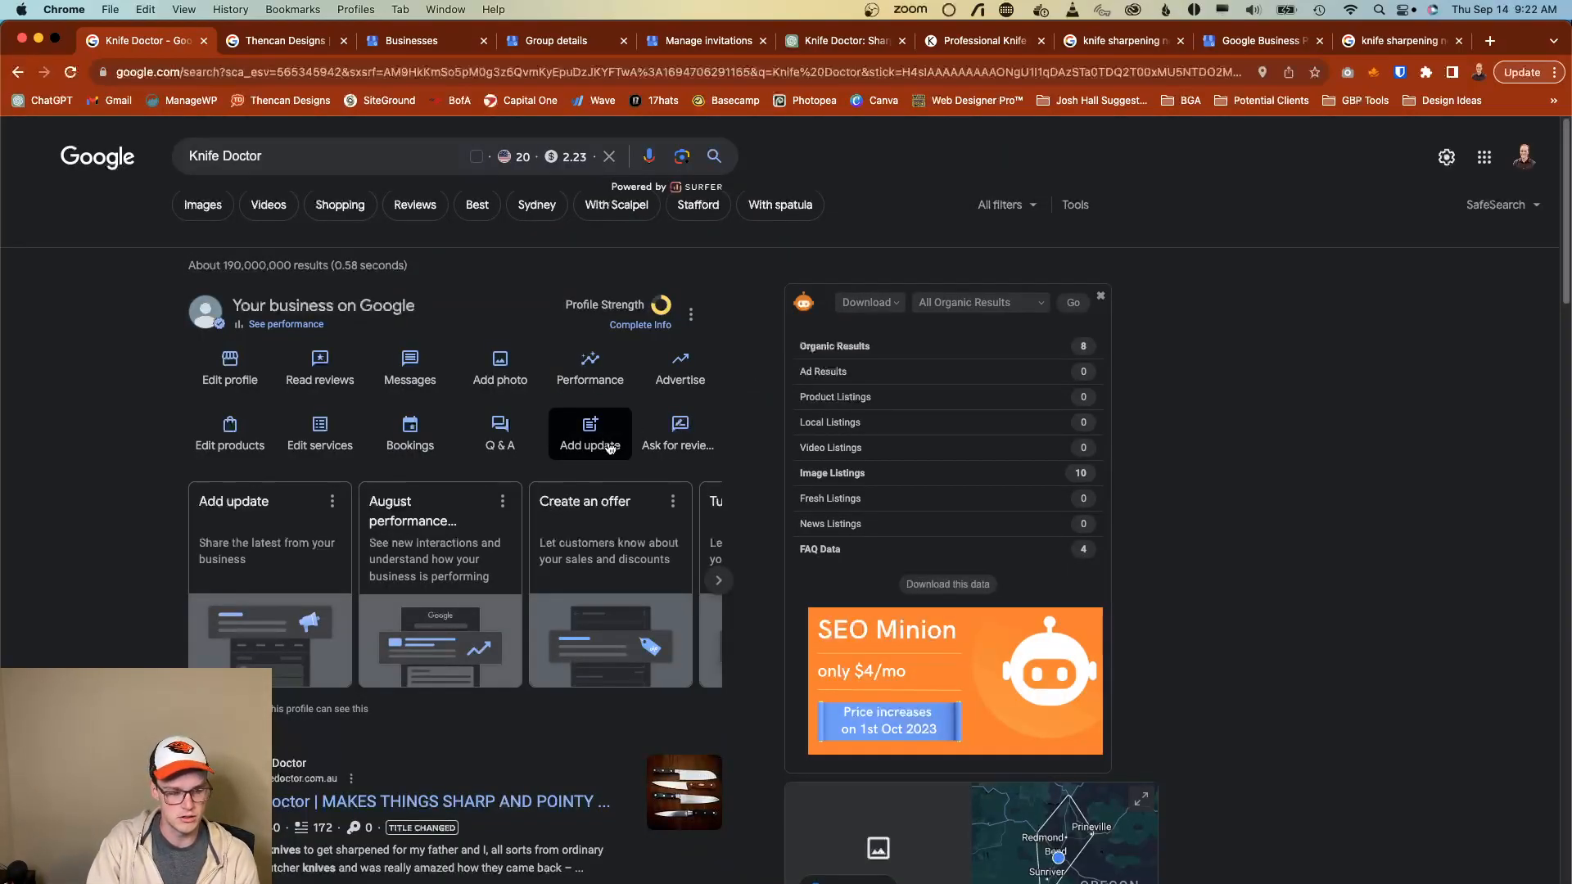
Inspect the form for posting a business update, trying a Learn more button with its link field, and discard the draft.
left_click(610, 448)
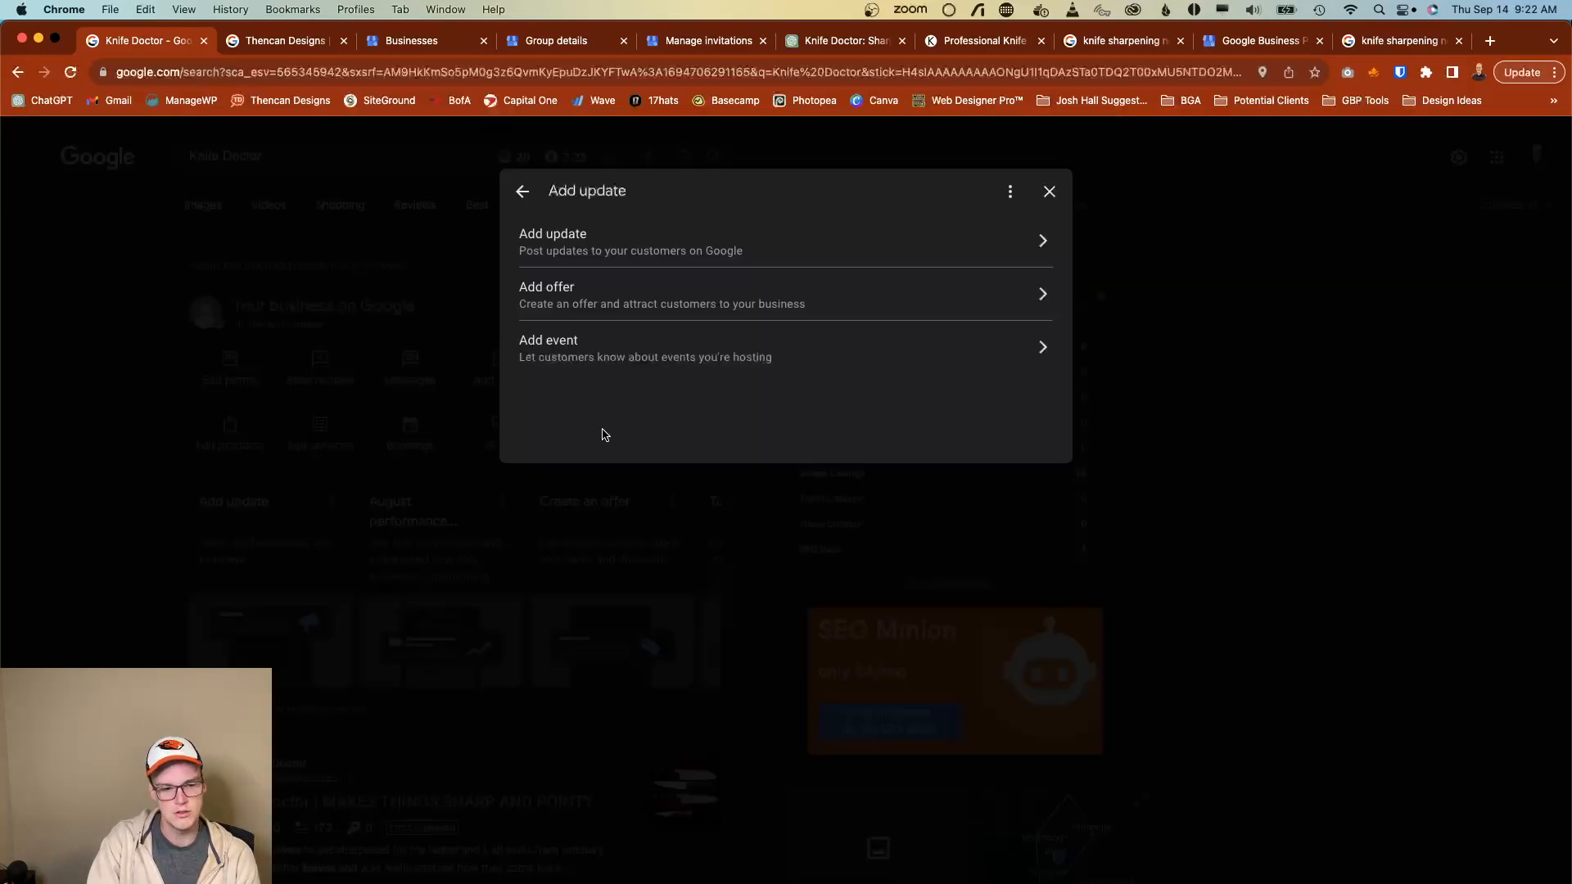
left_click(550, 241)
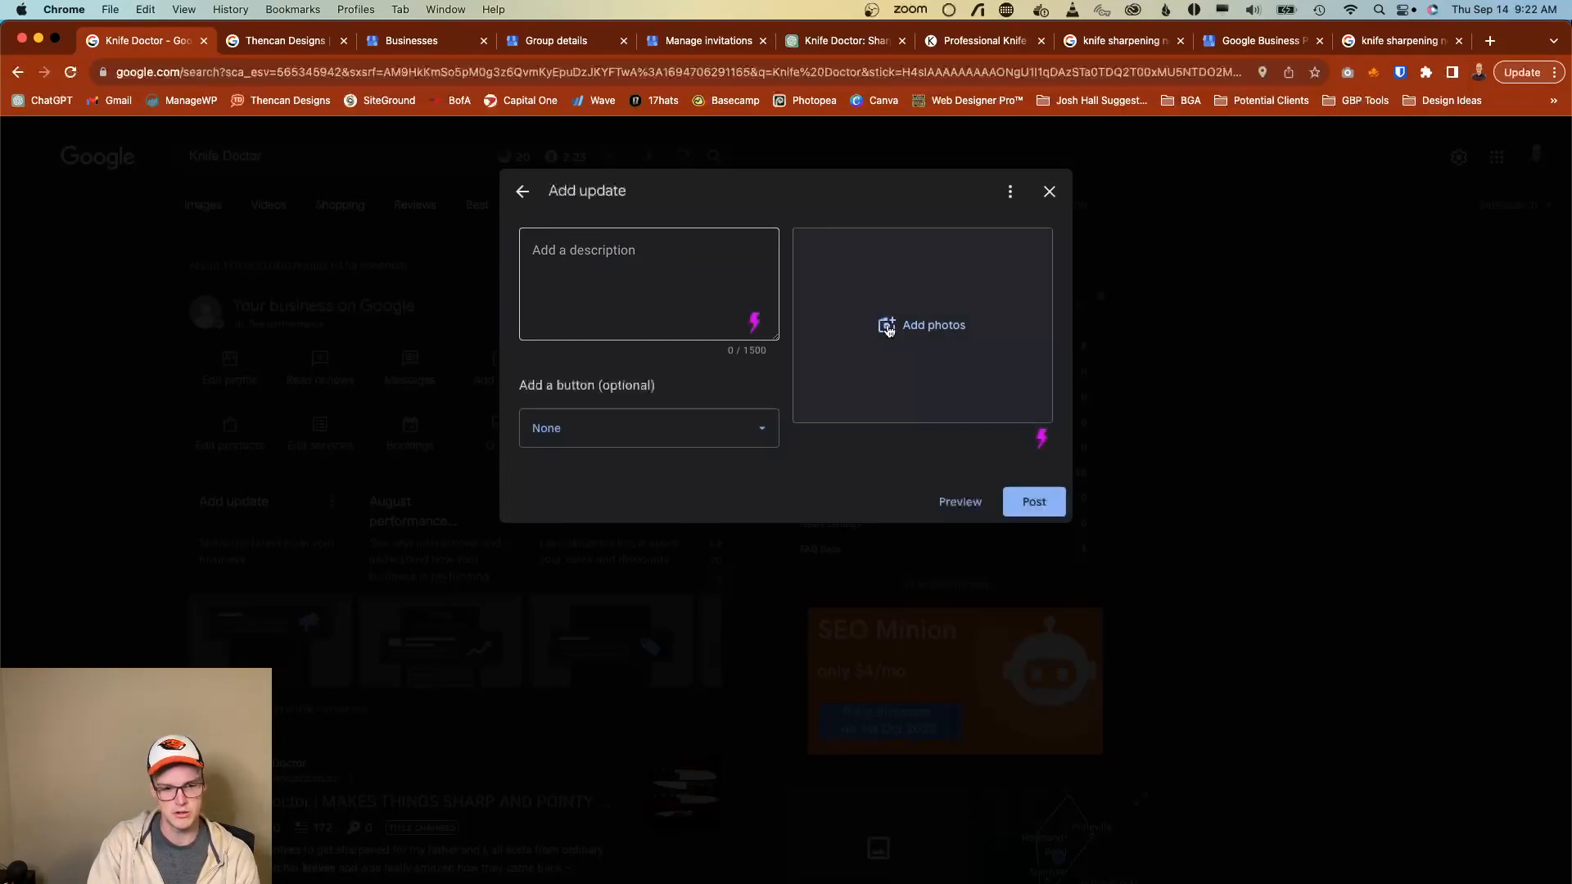
left_click(597, 420)
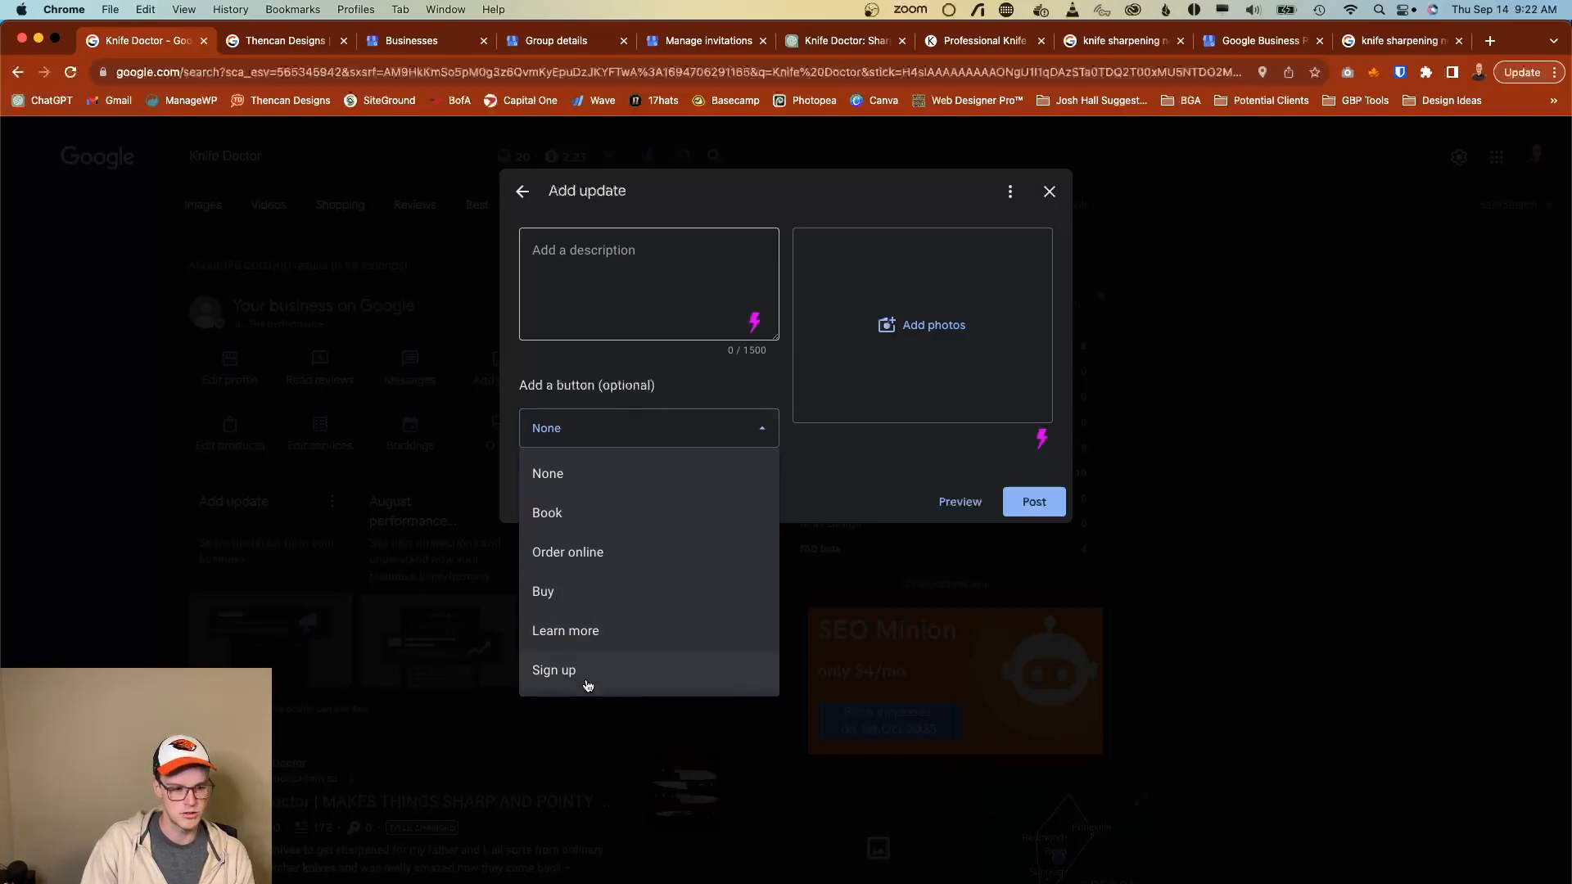
left_click(587, 635)
left_click(581, 487)
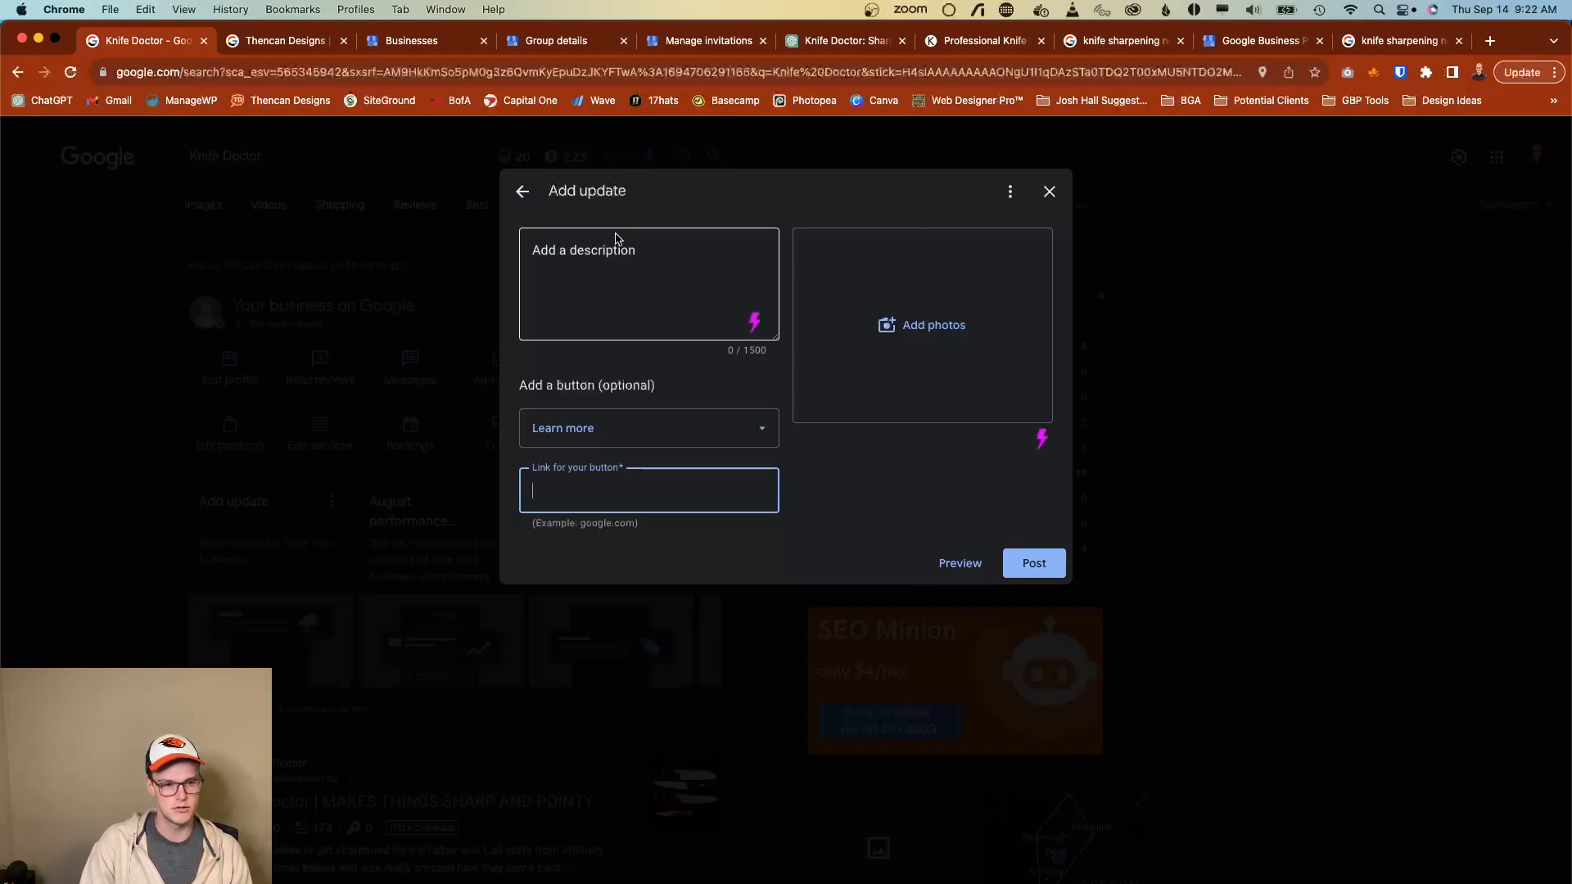
left_click(527, 199)
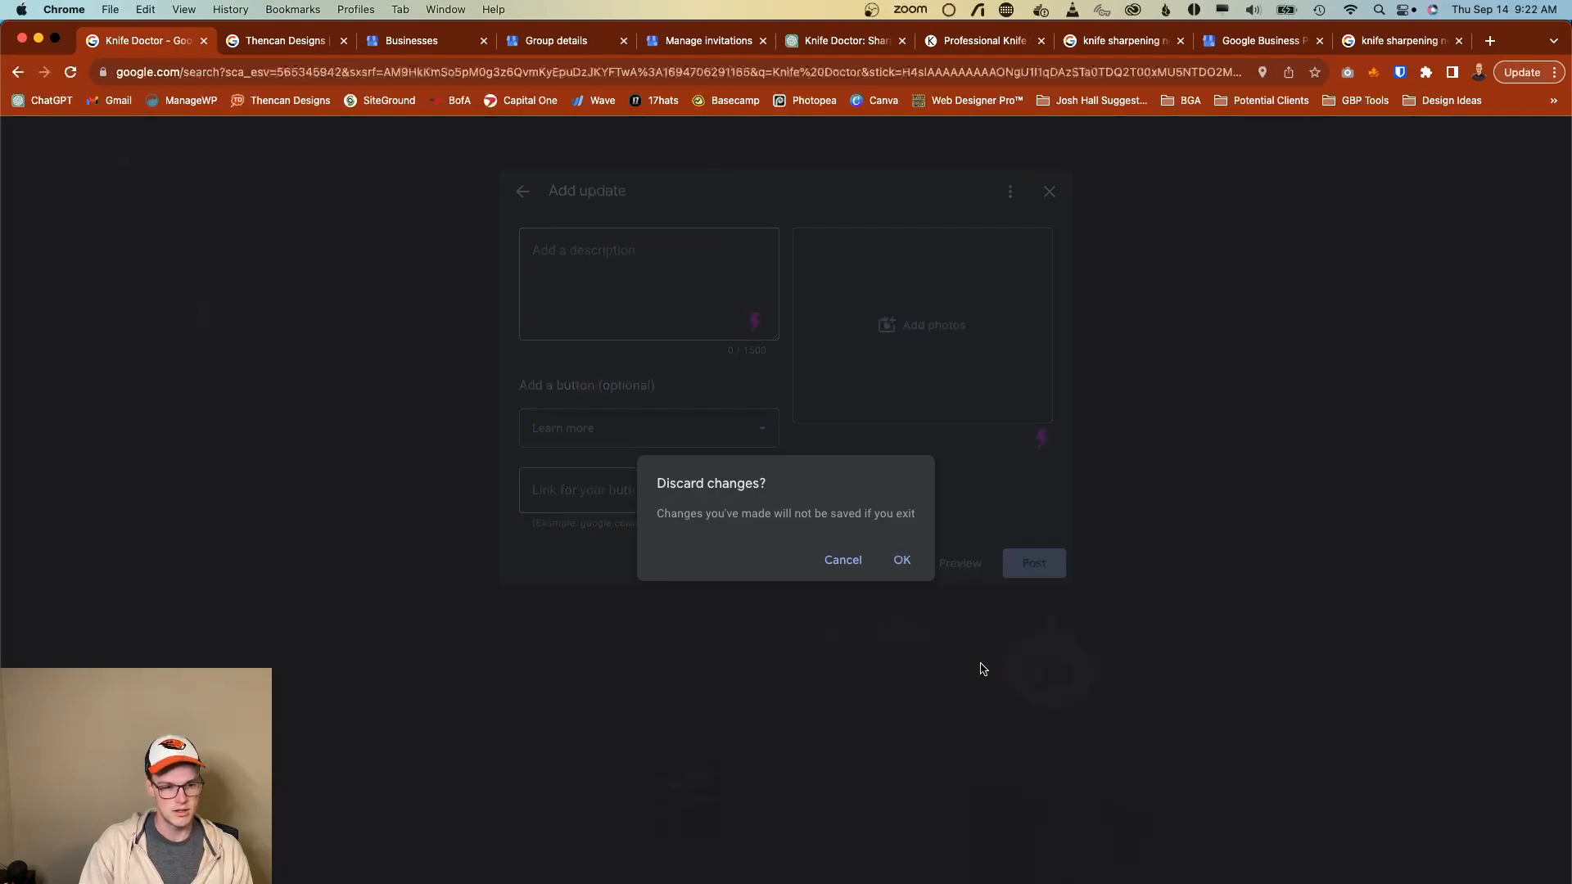
left_click(899, 562)
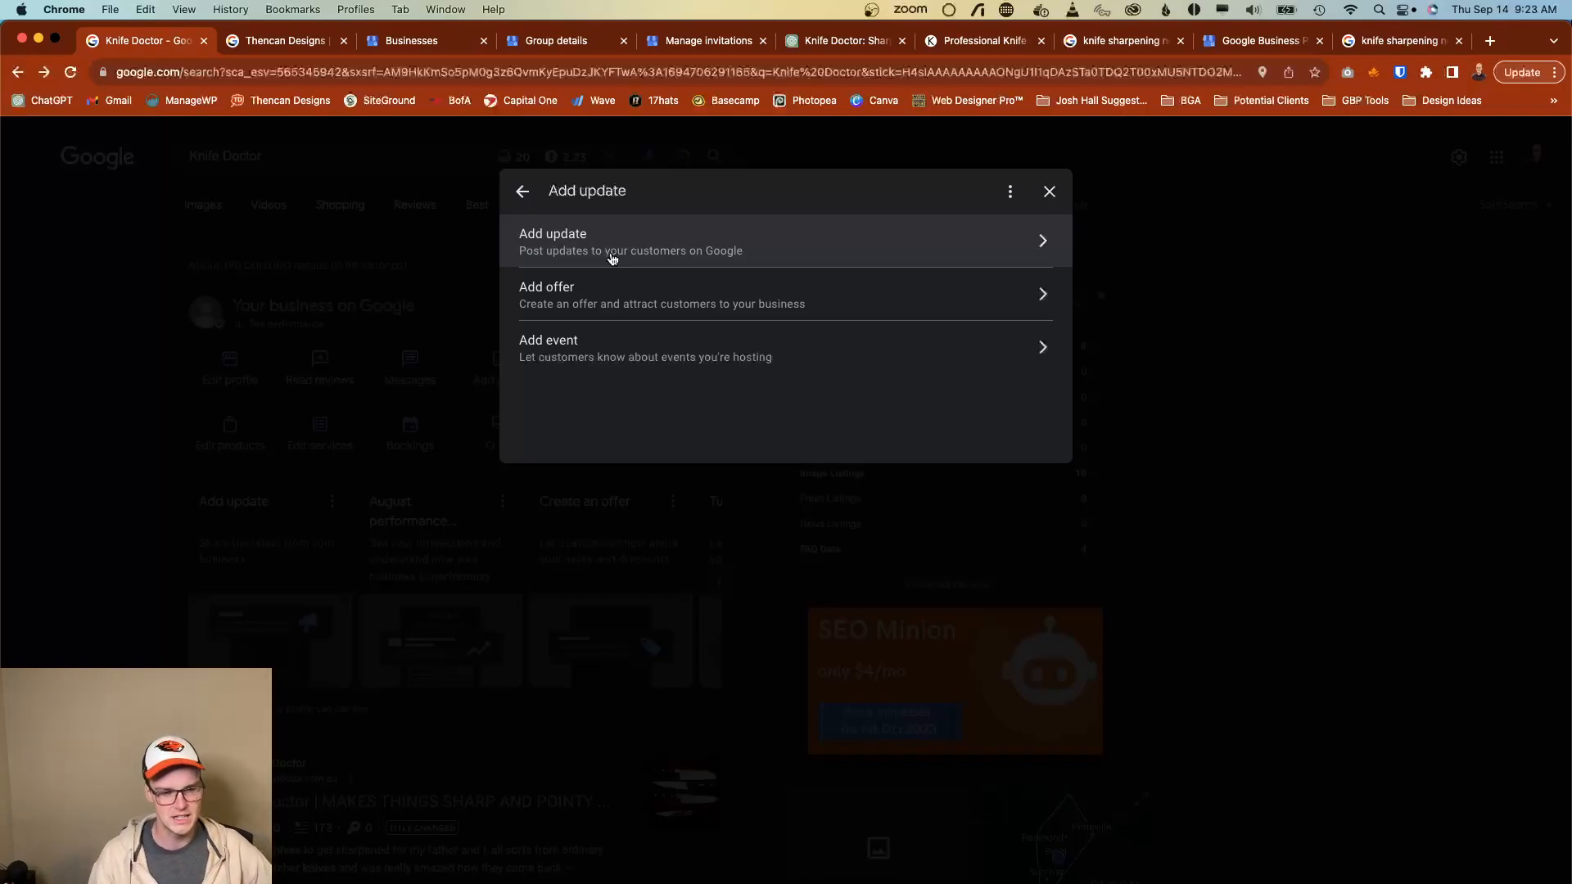
left_click(455, 376)
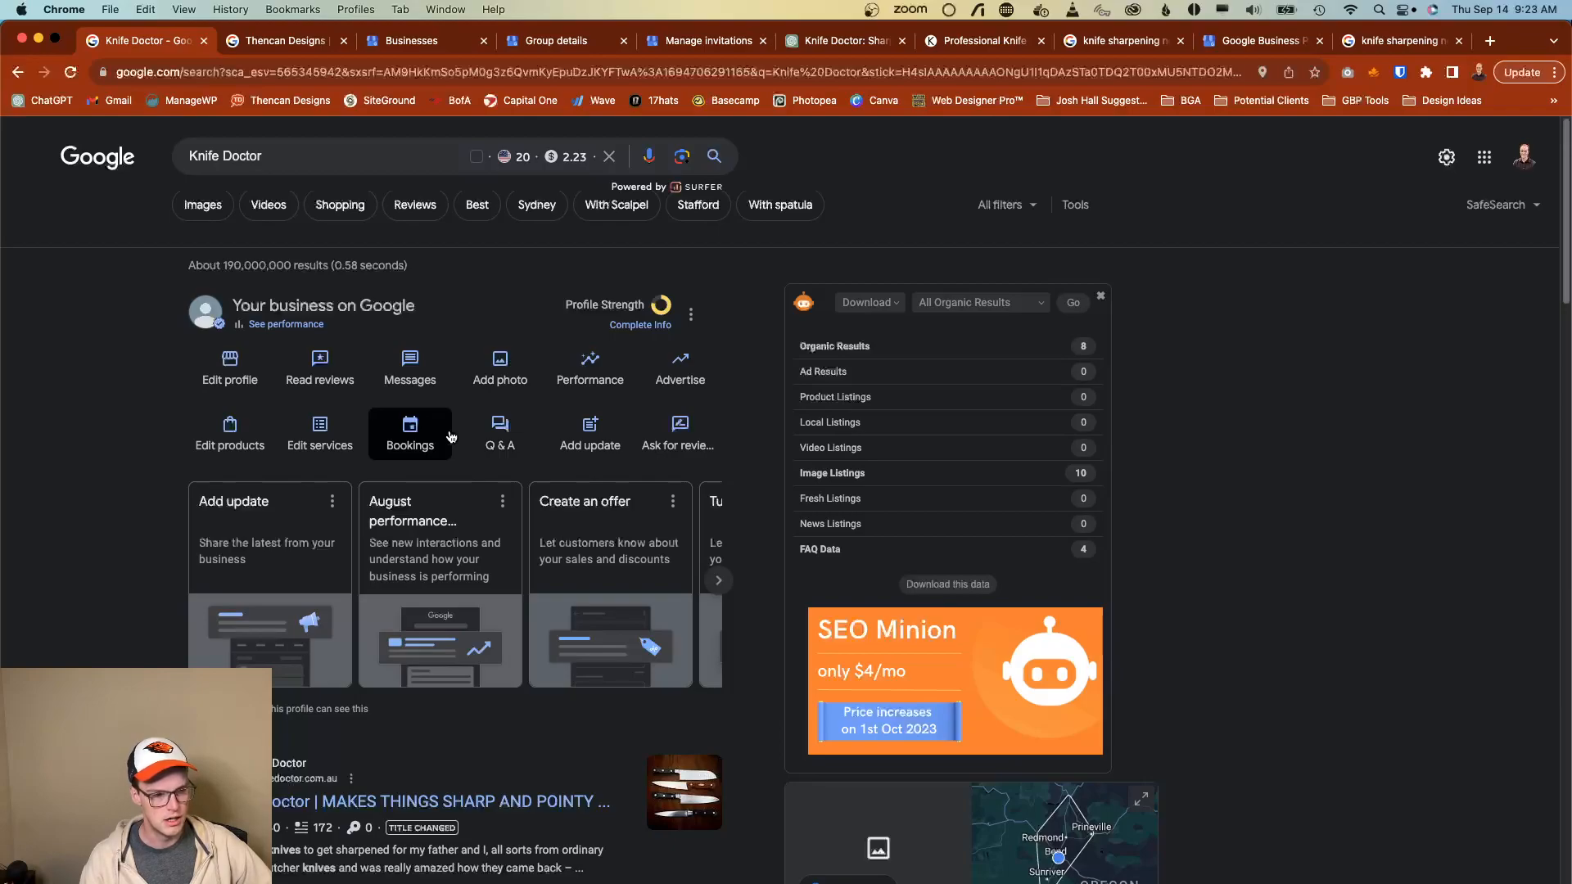
Check Knife Doctor's online booking link against the scheduling section of the knife.doctor website, and close the booking settings.
left_click(449, 436)
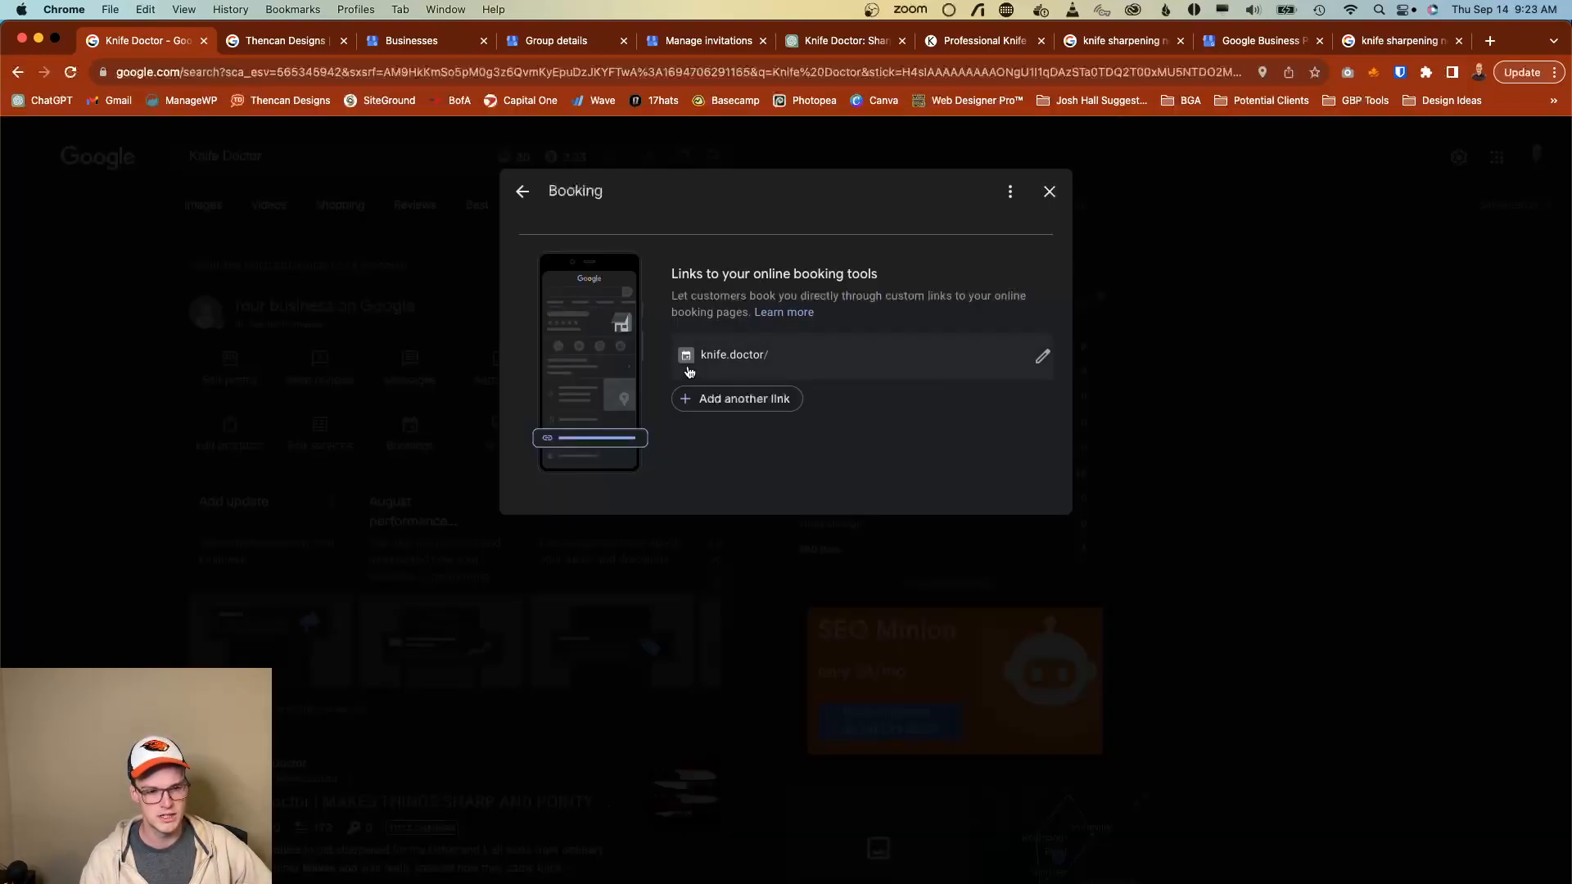
left_click(1012, 42)
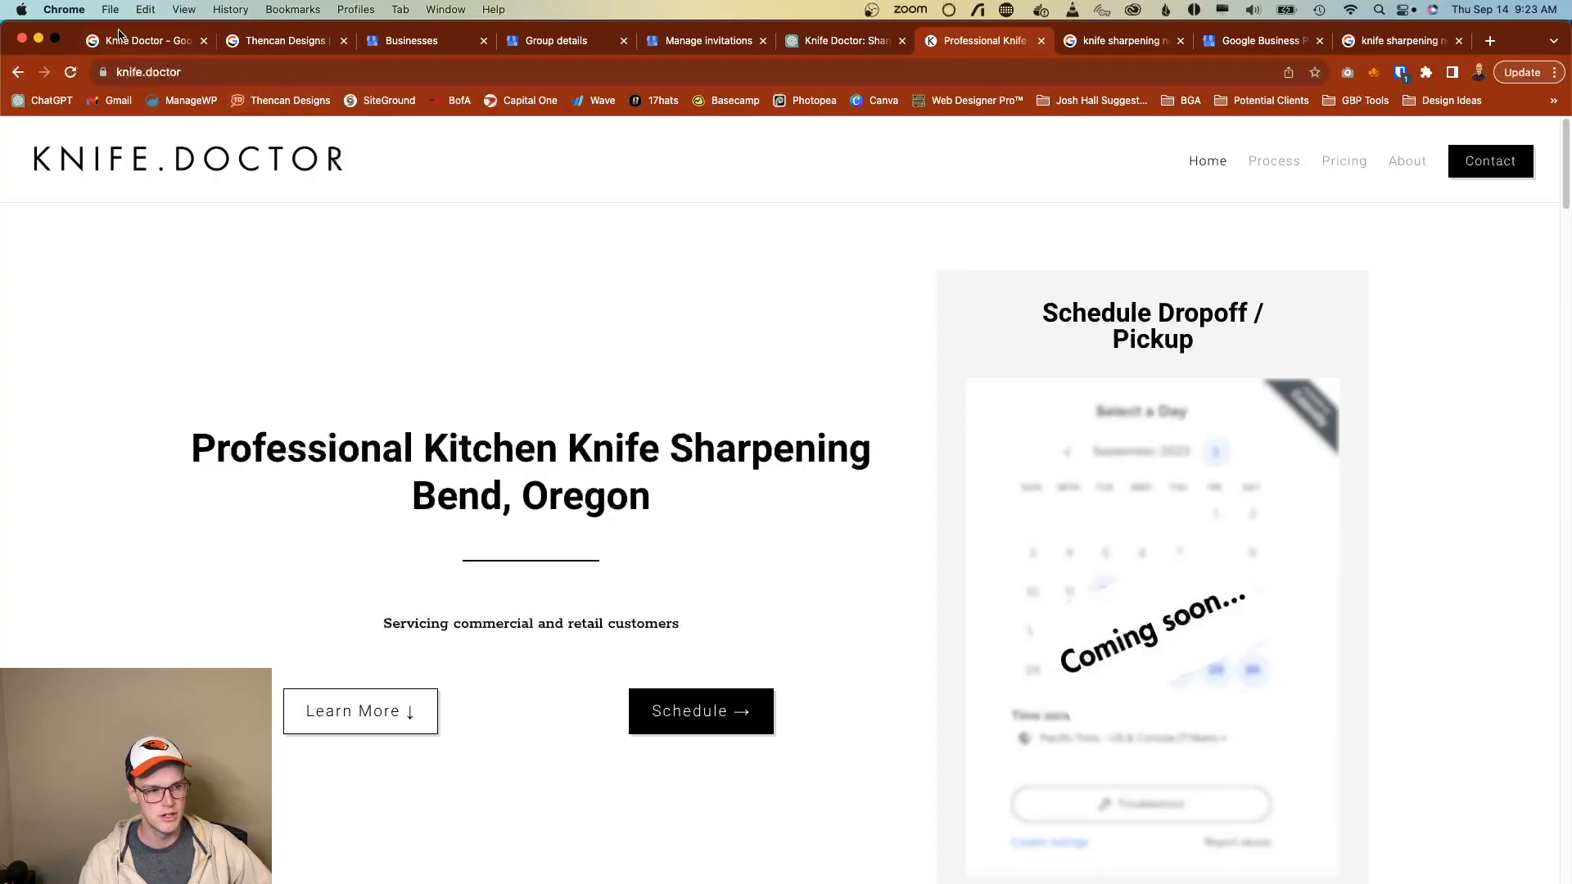
left_click(127, 40)
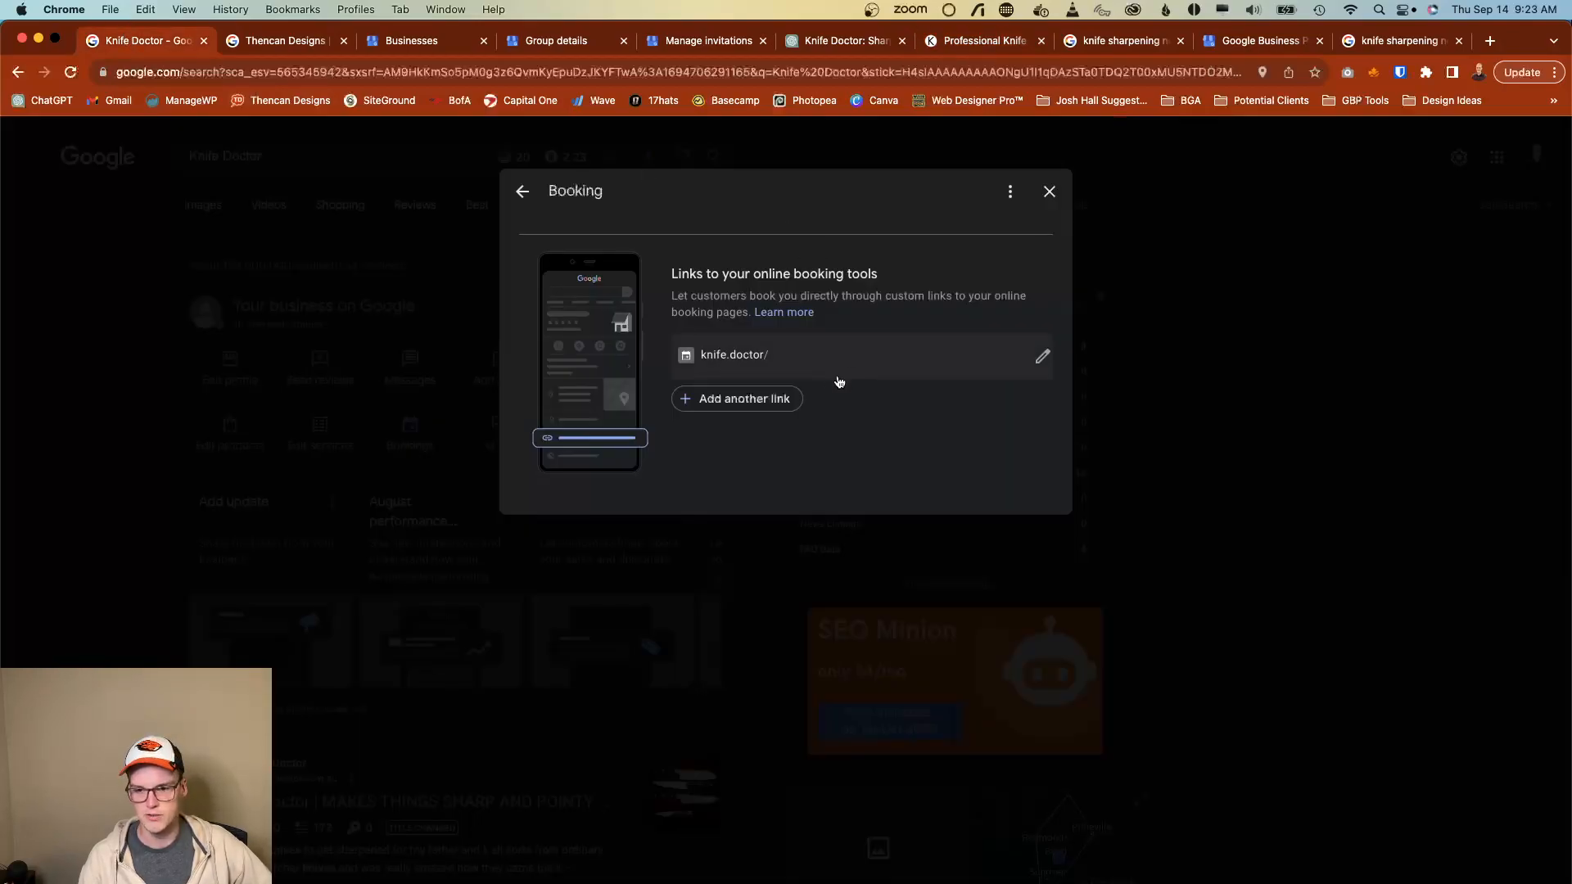
left_click(342, 478)
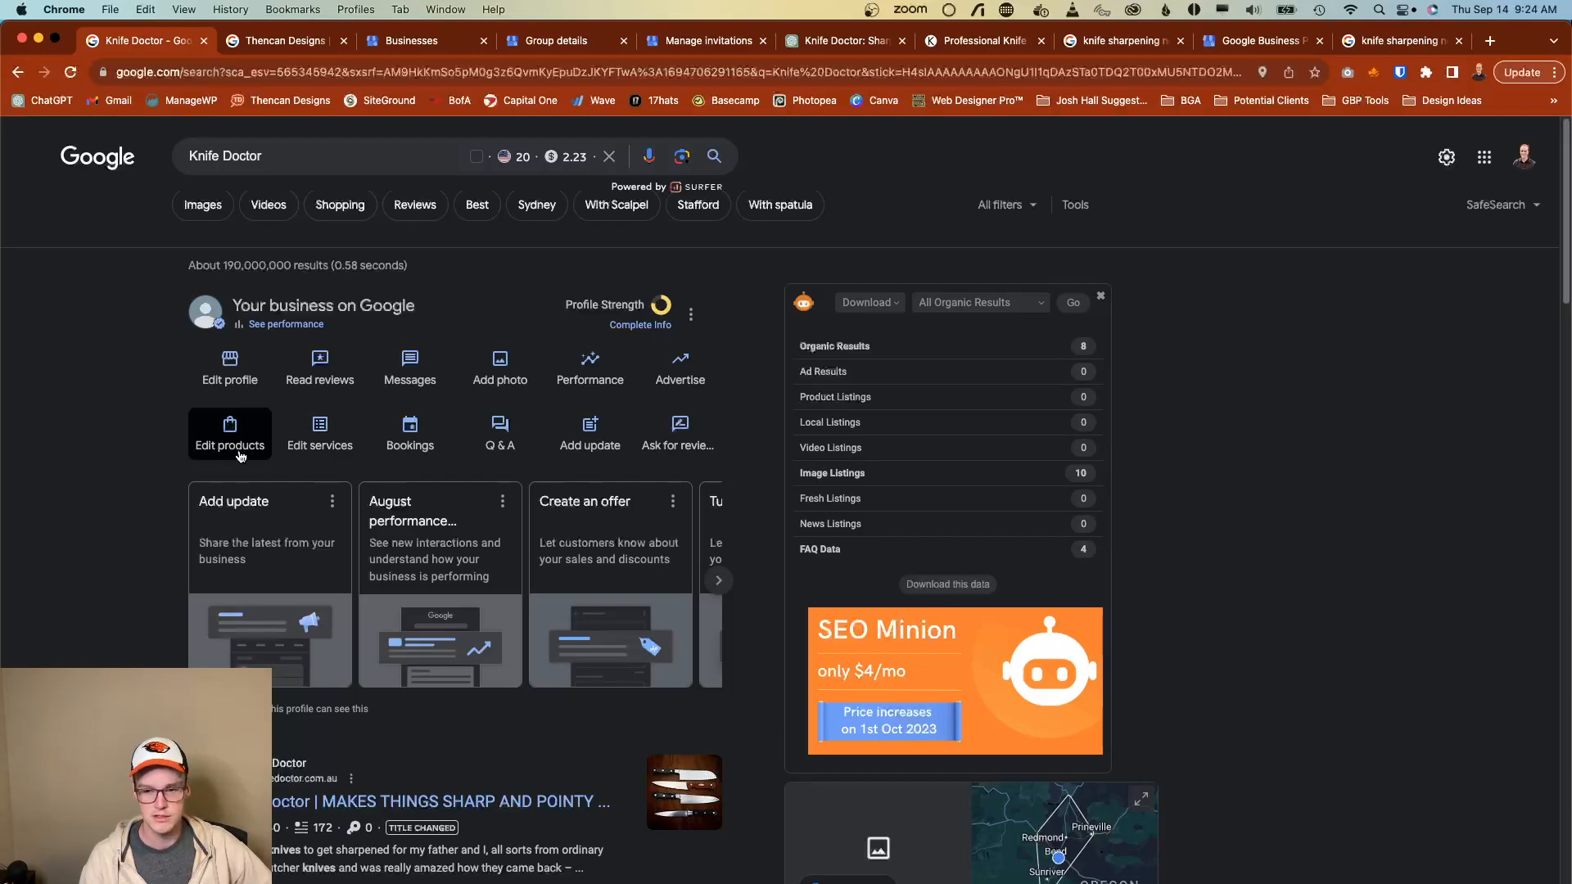
View Knife Doctor's product setup without starting it, and open the product list of the Thencan Designs profile as an example.
left_click(239, 441)
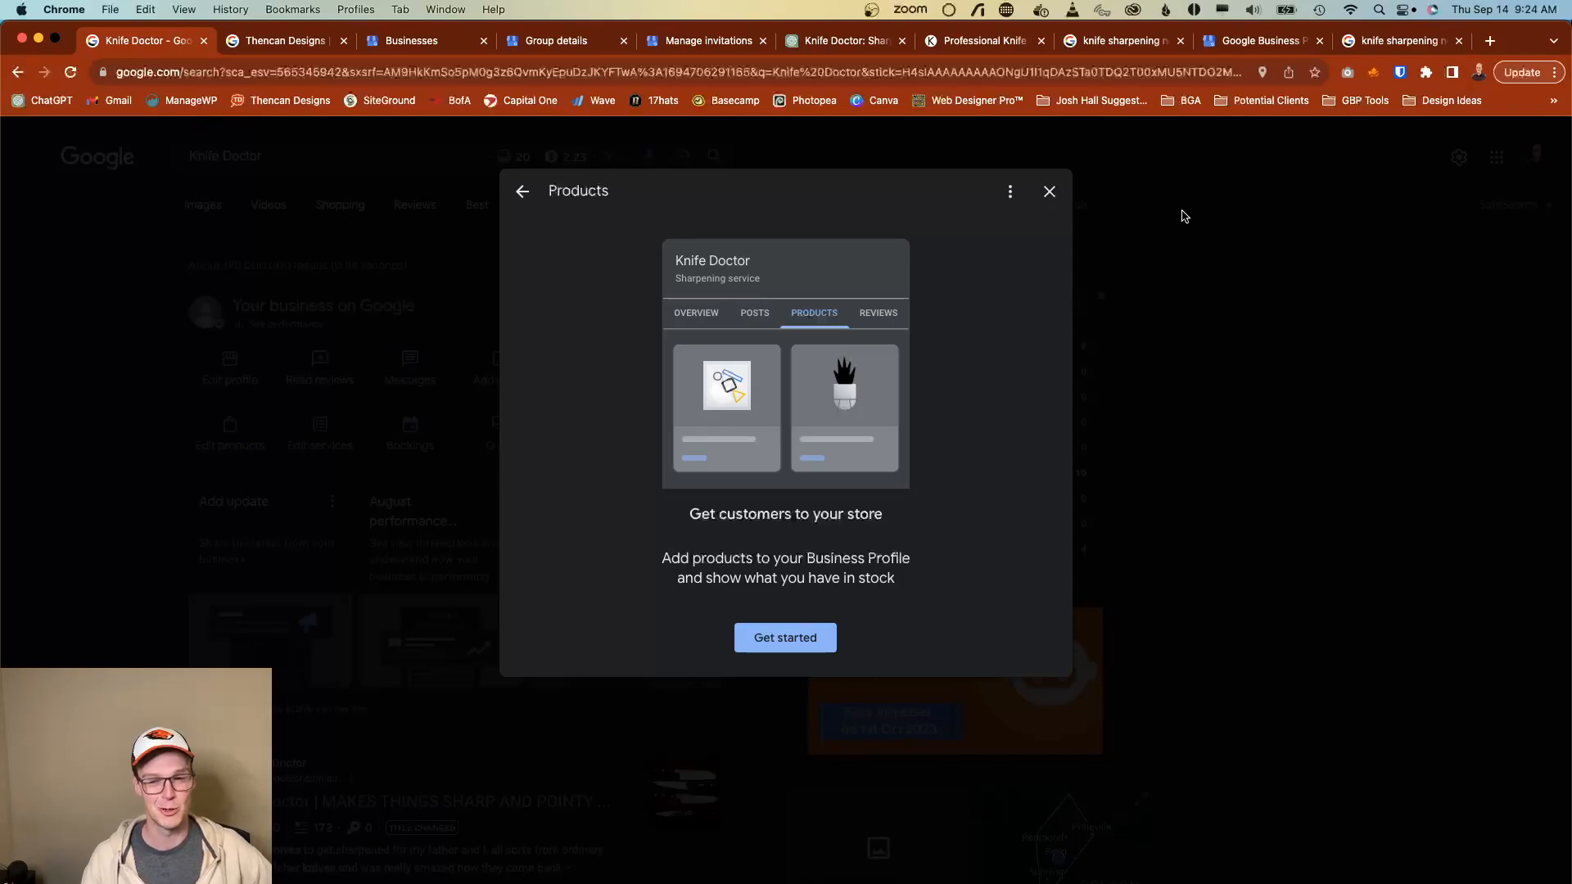
left_click(1052, 190)
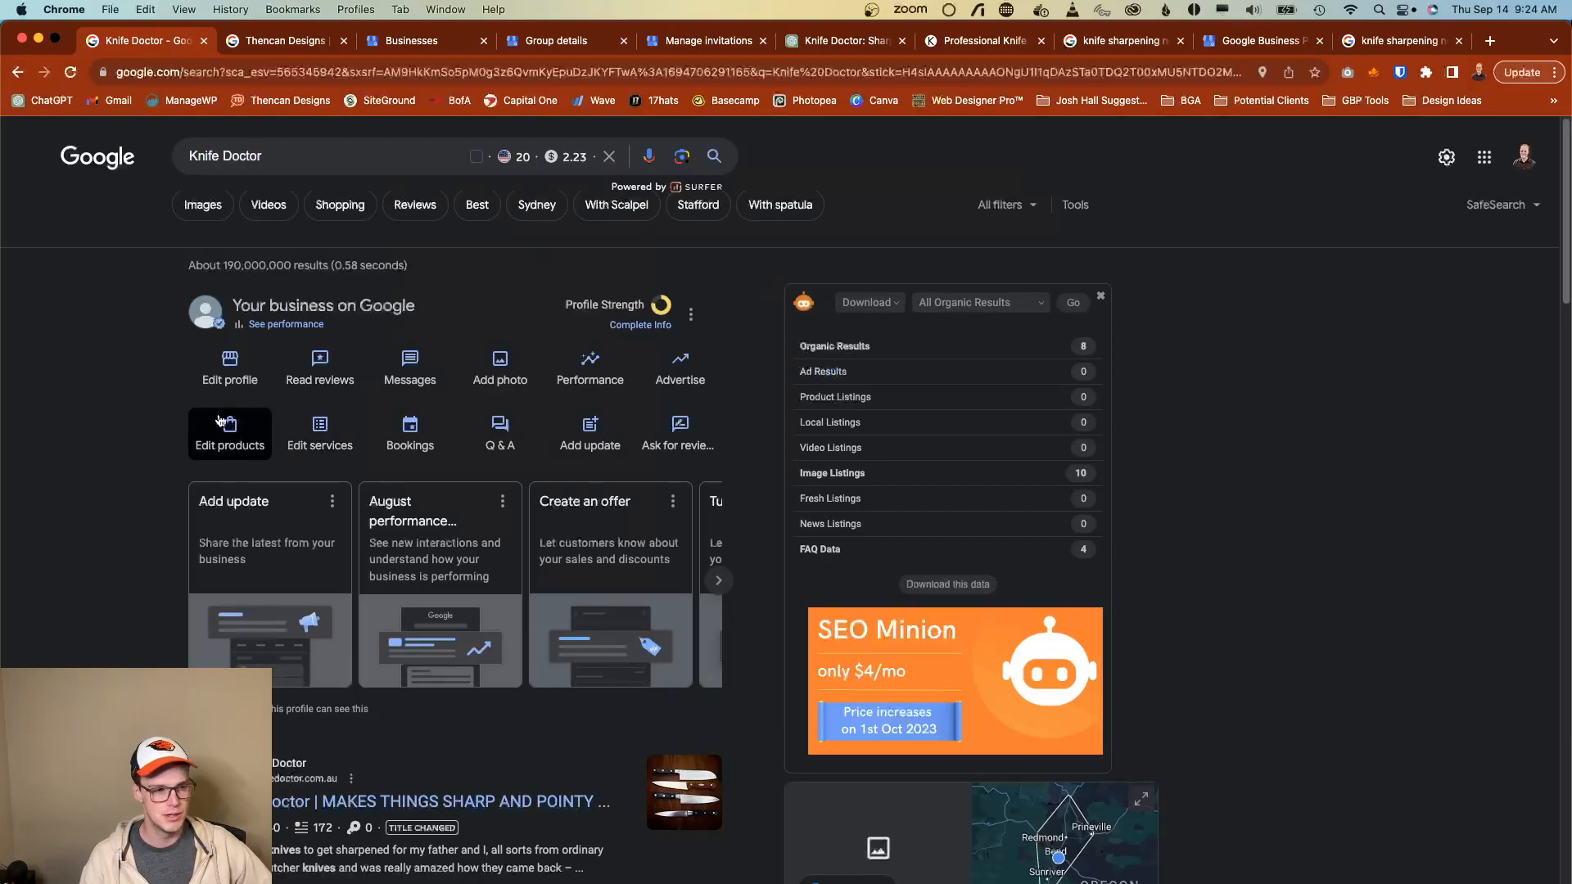
left_click(262, 41)
left_click(369, 455)
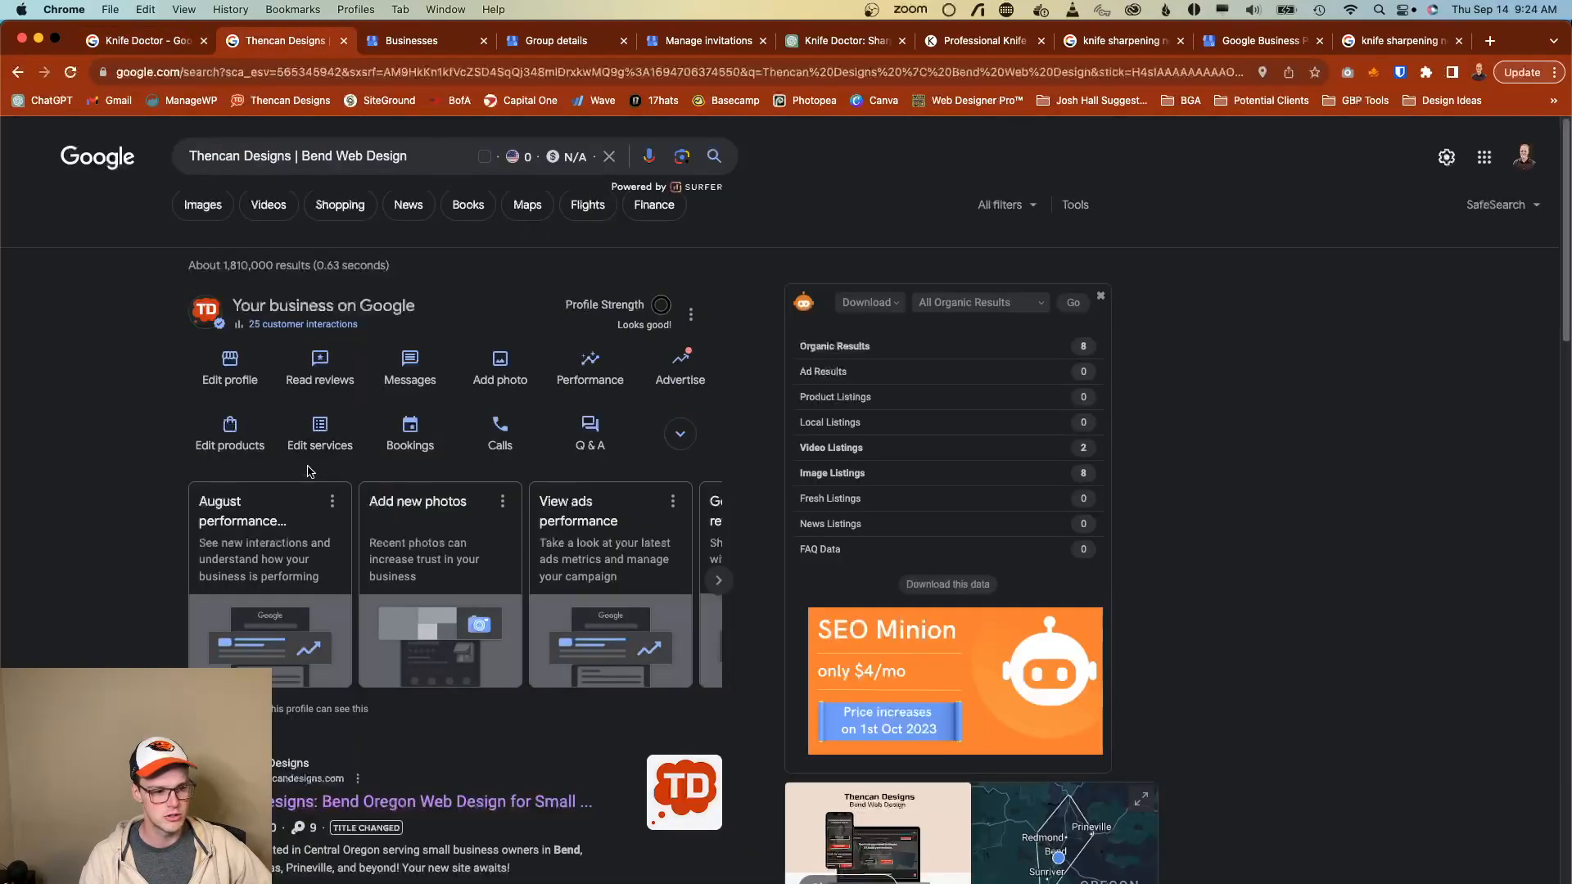
left_click(232, 445)
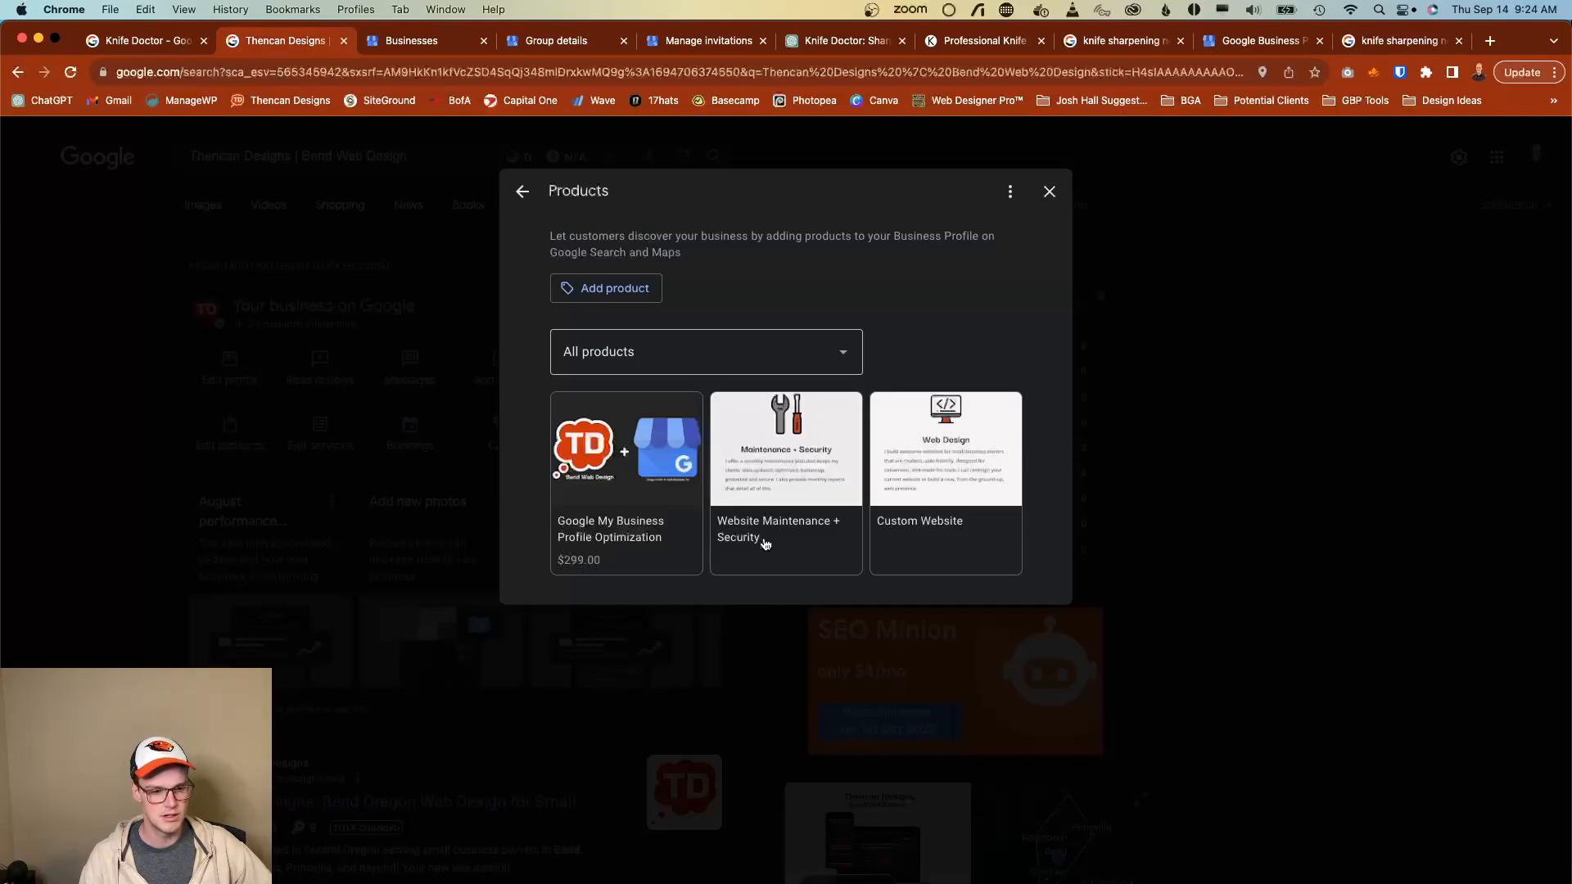
Inspect the name and landing page URL of the Website Maintenance + Security product, and close it without publishing.
left_click(764, 543)
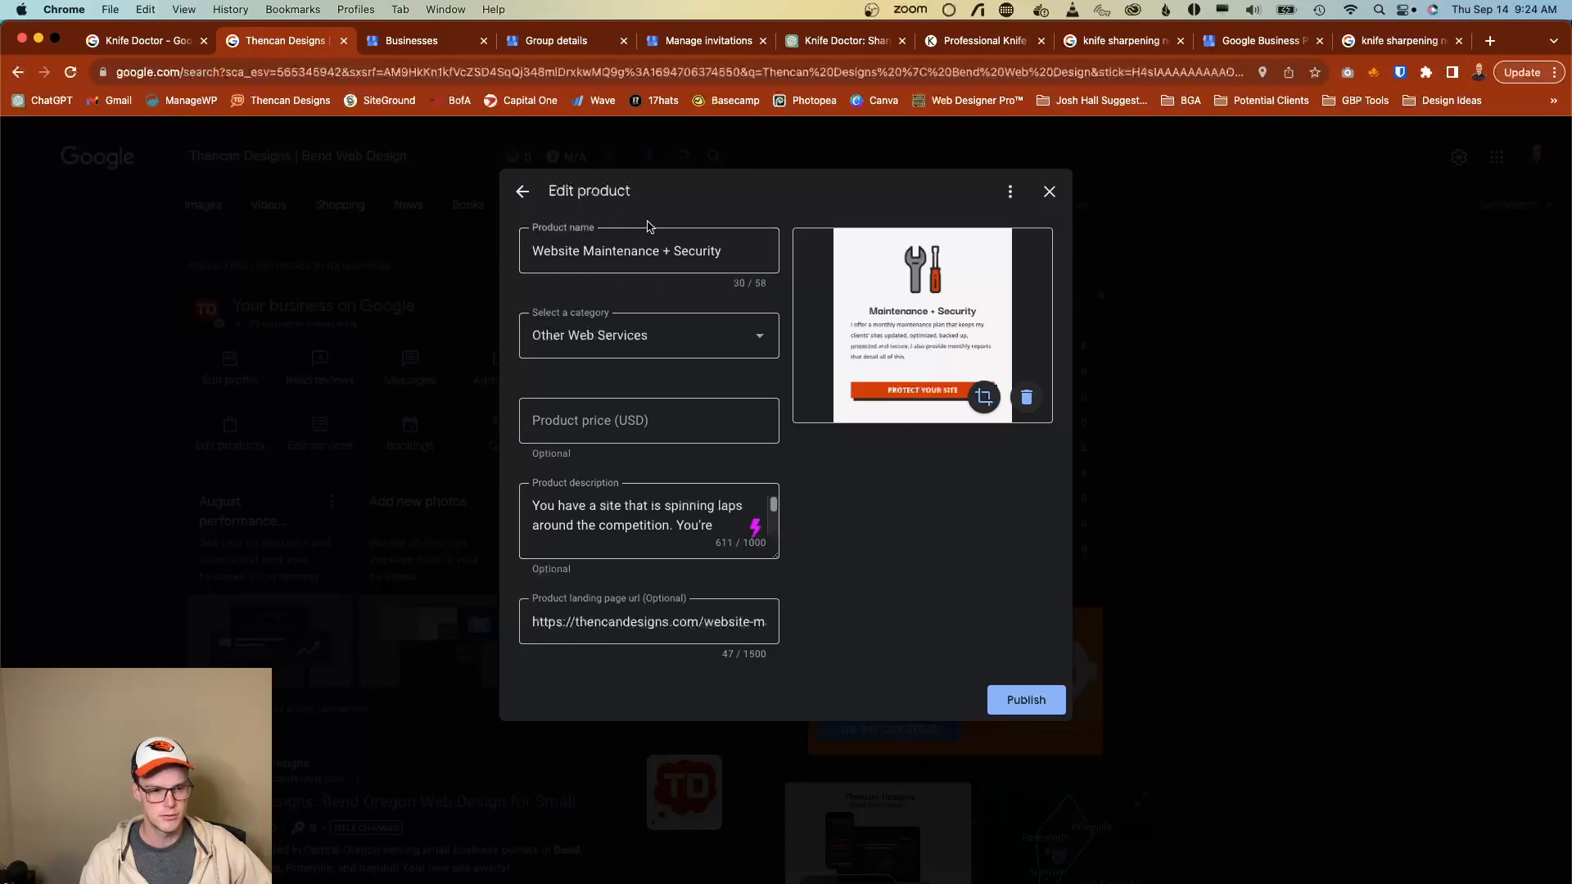
double_click(620, 250)
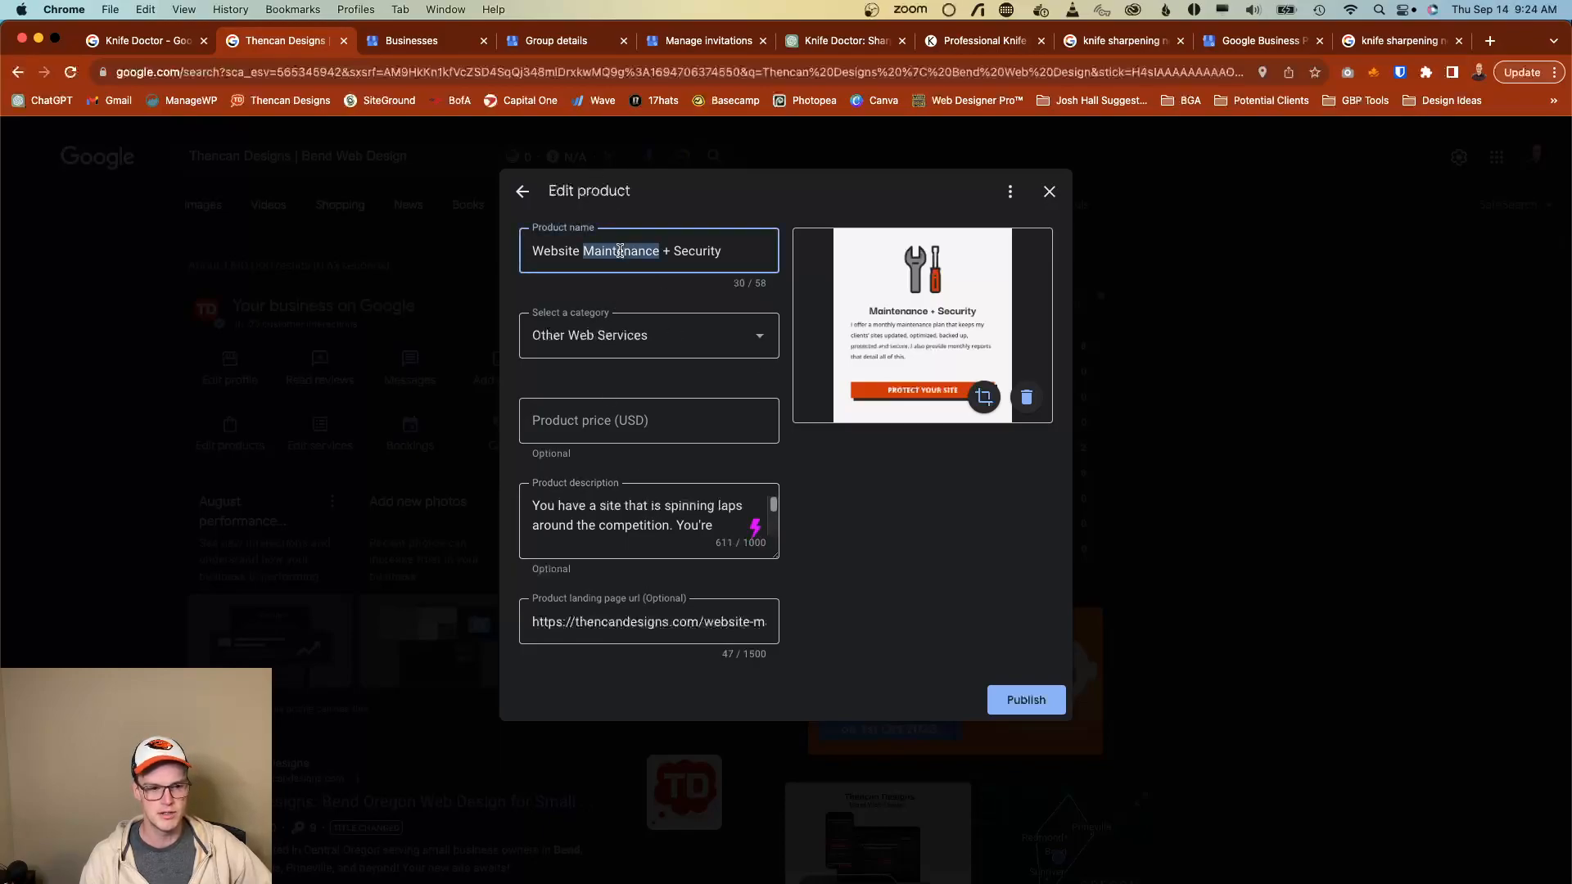
left_click(650, 620)
key("super+Right")
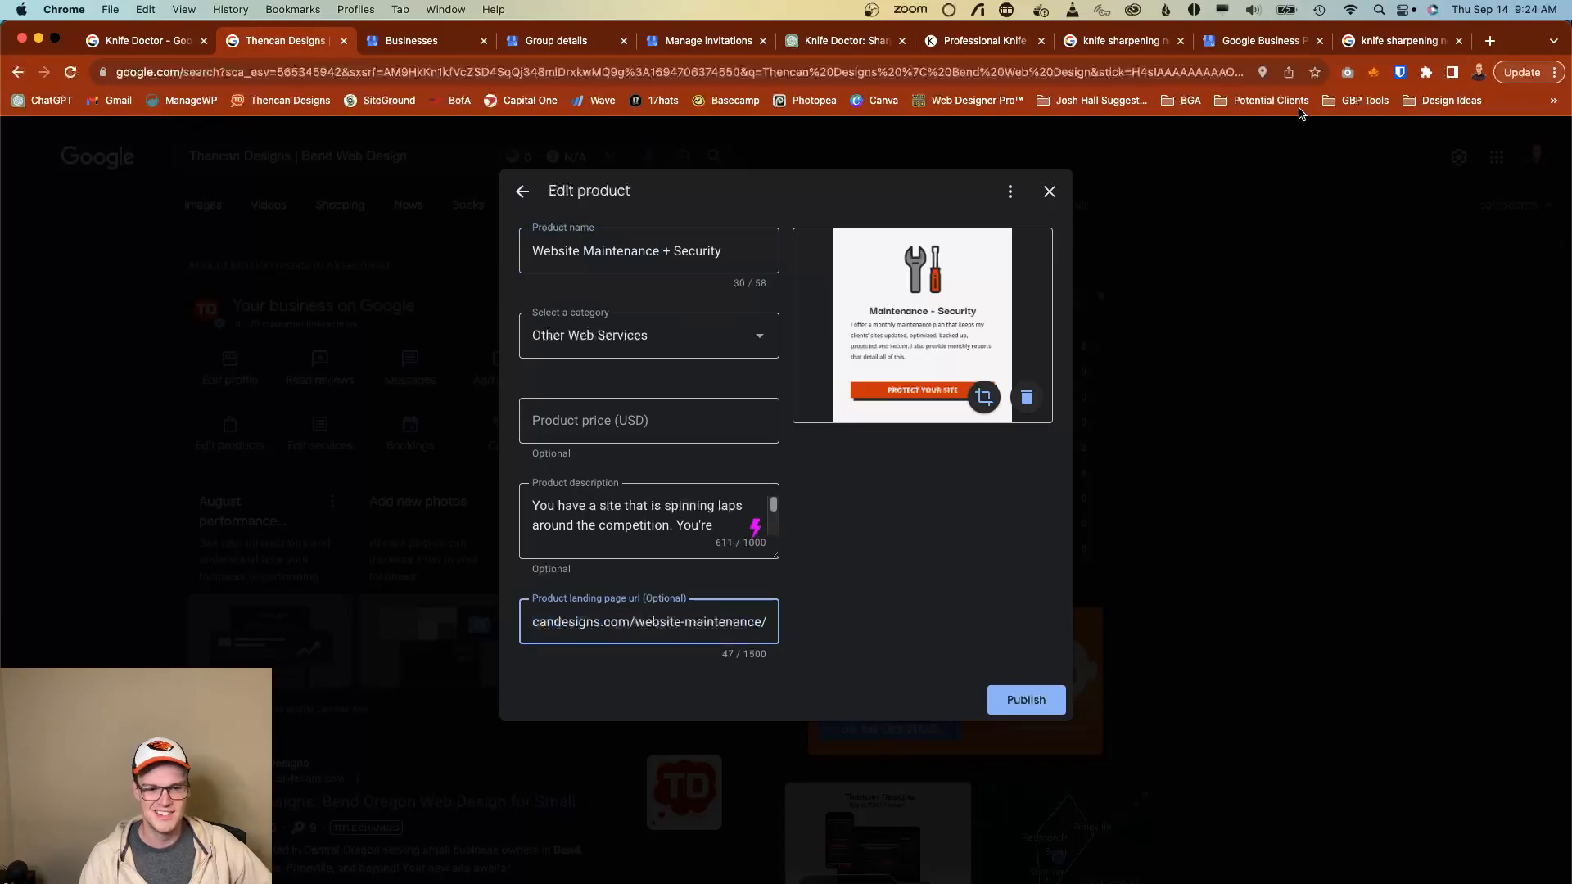
left_click(1050, 192)
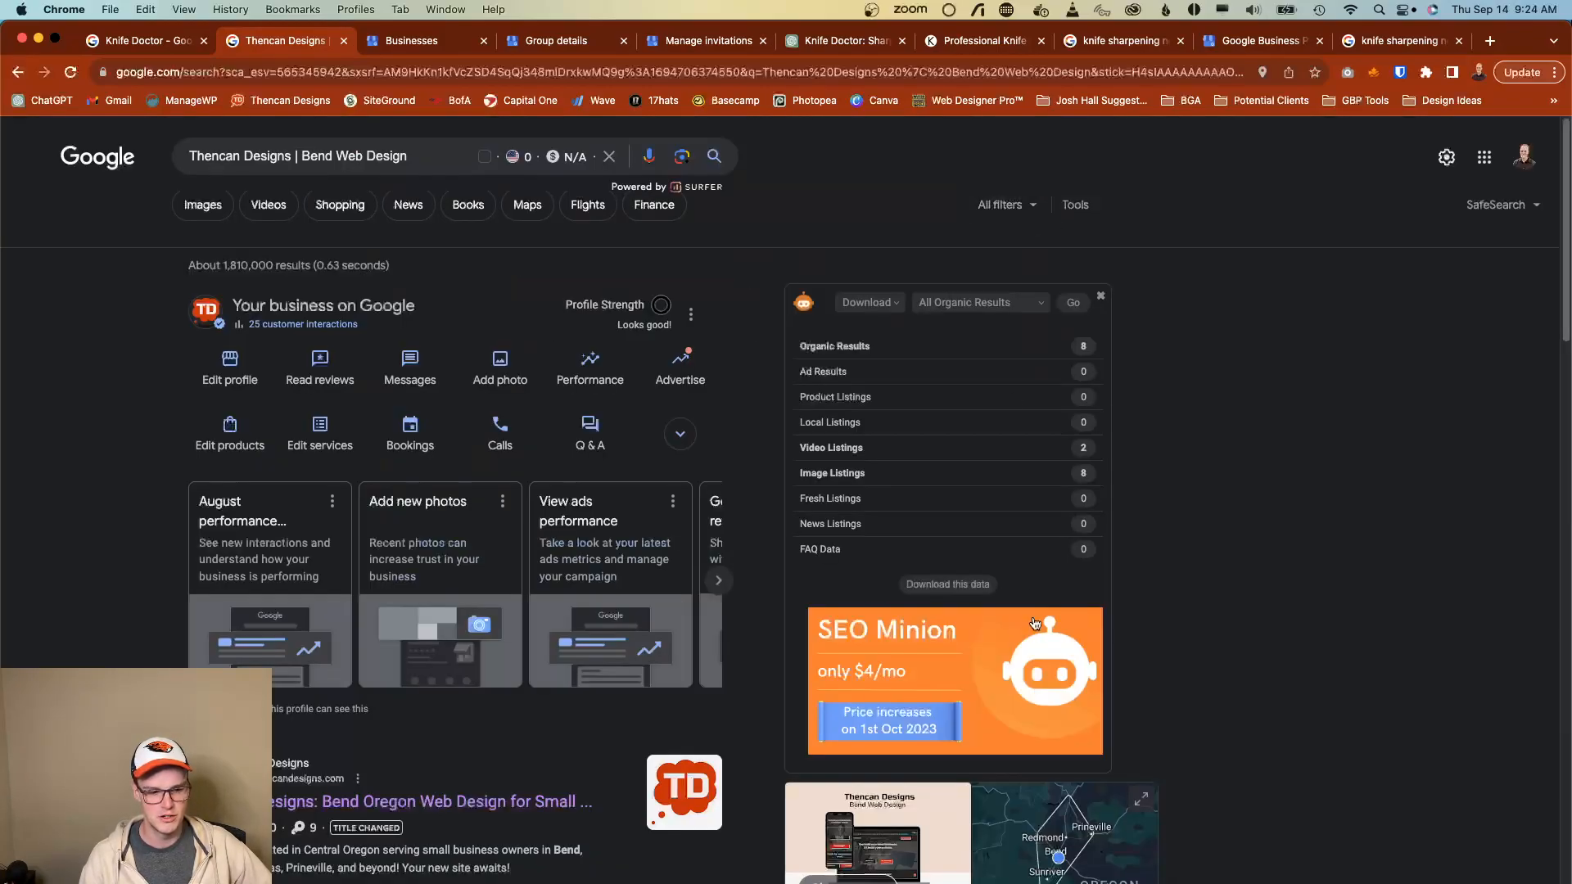
Browse the Products carousel in the Thencan Designs business listing on the search results page.
scroll(1038, 655, "down", 10)
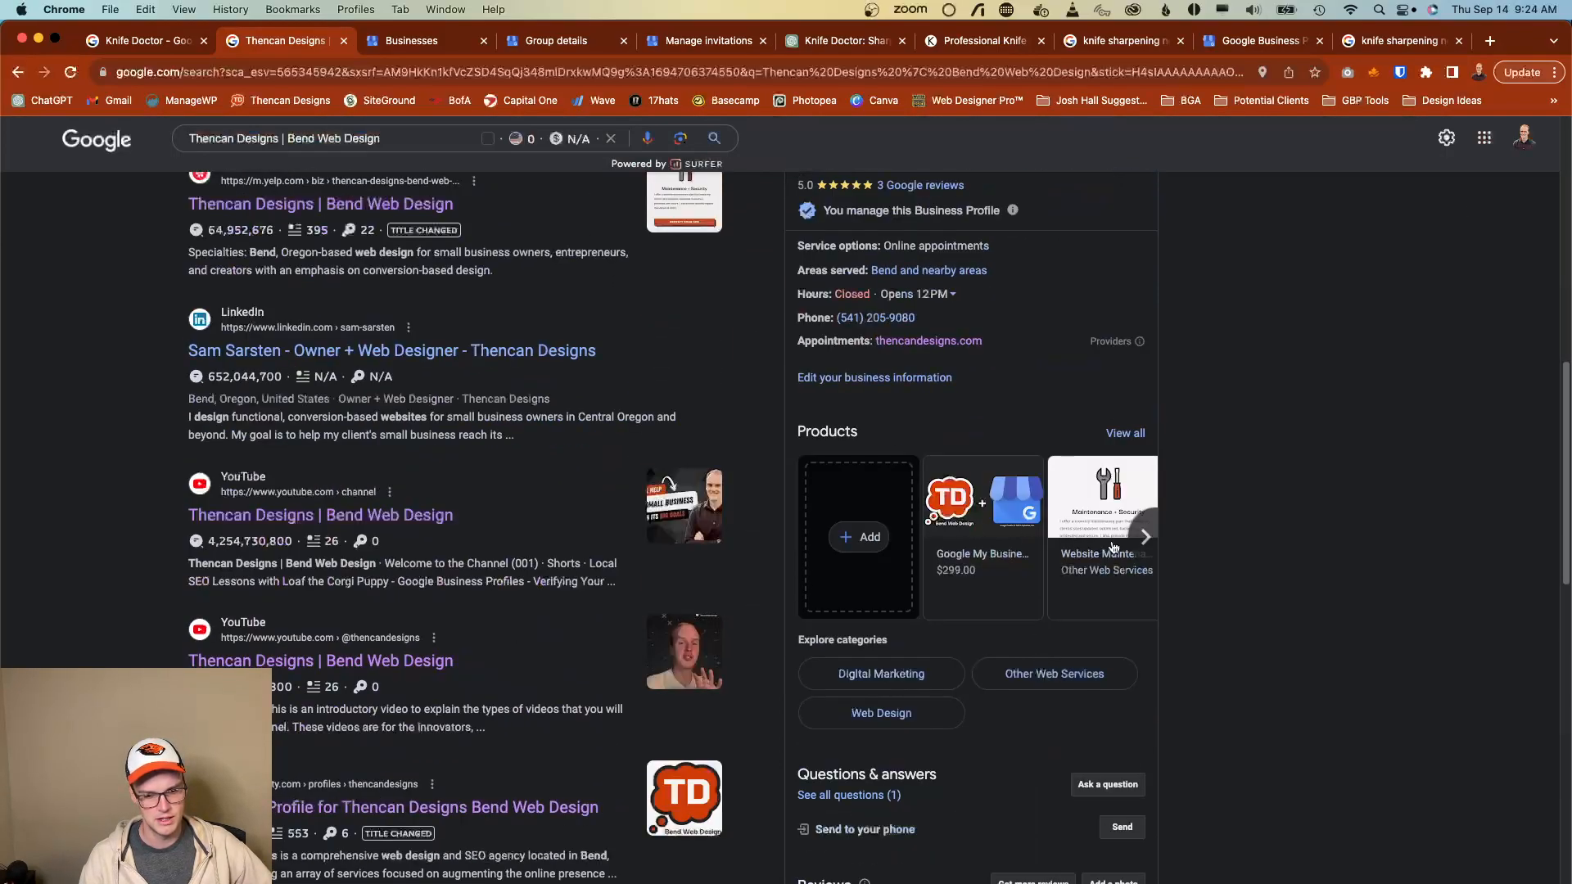
left_click(1143, 537)
scroll(1044, 670, "up", 10)
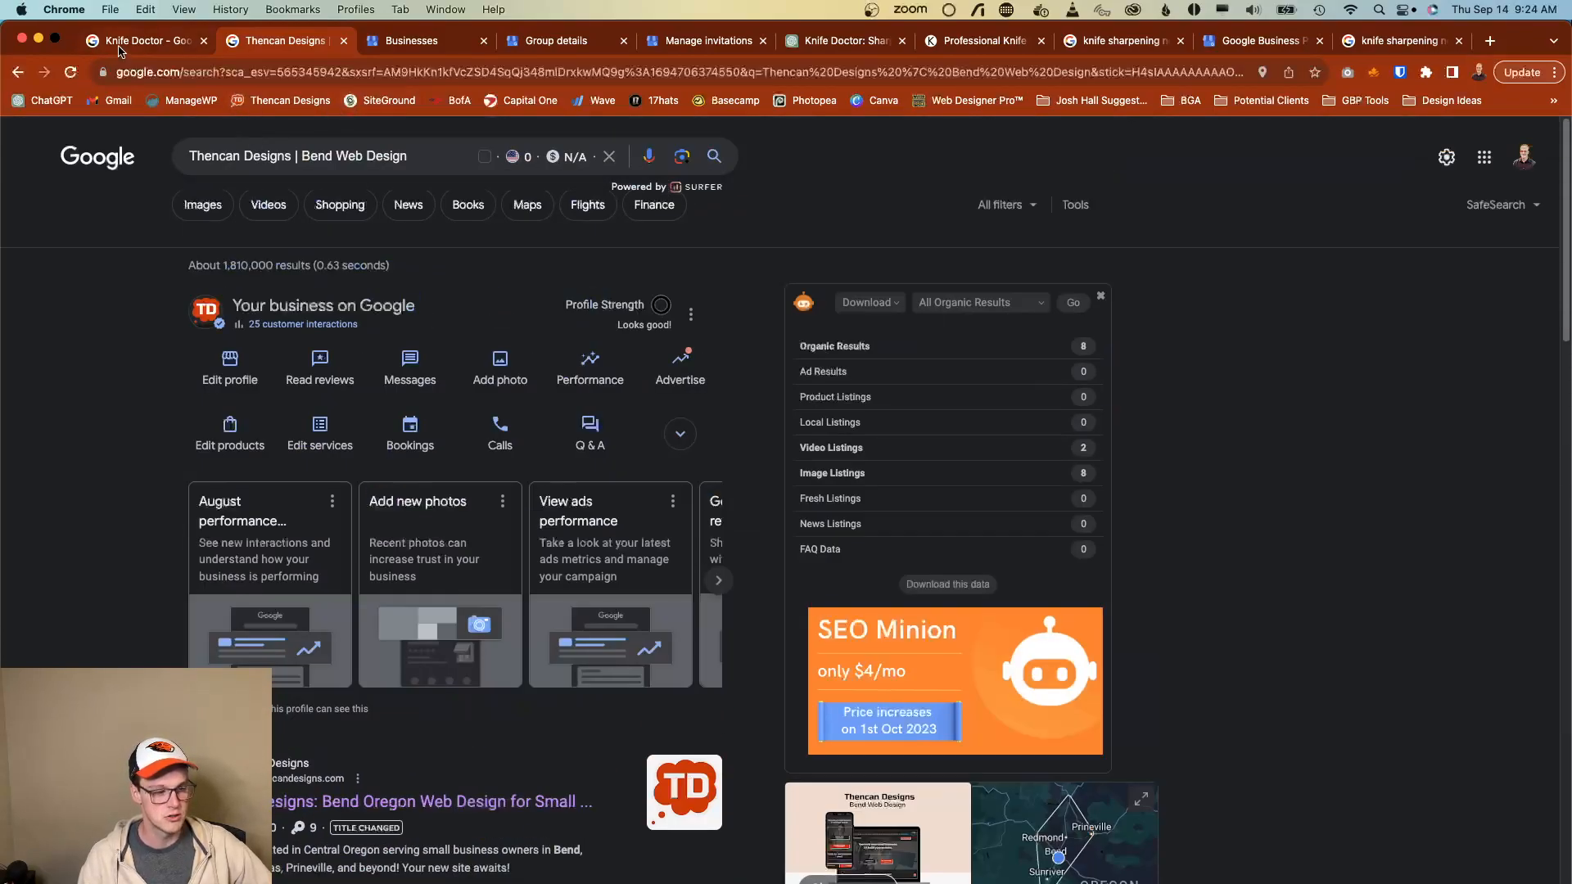
Return to Knife Doctor and review its services list and the Basic sharpening, double bevel details without saving changes.
left_click(124, 46)
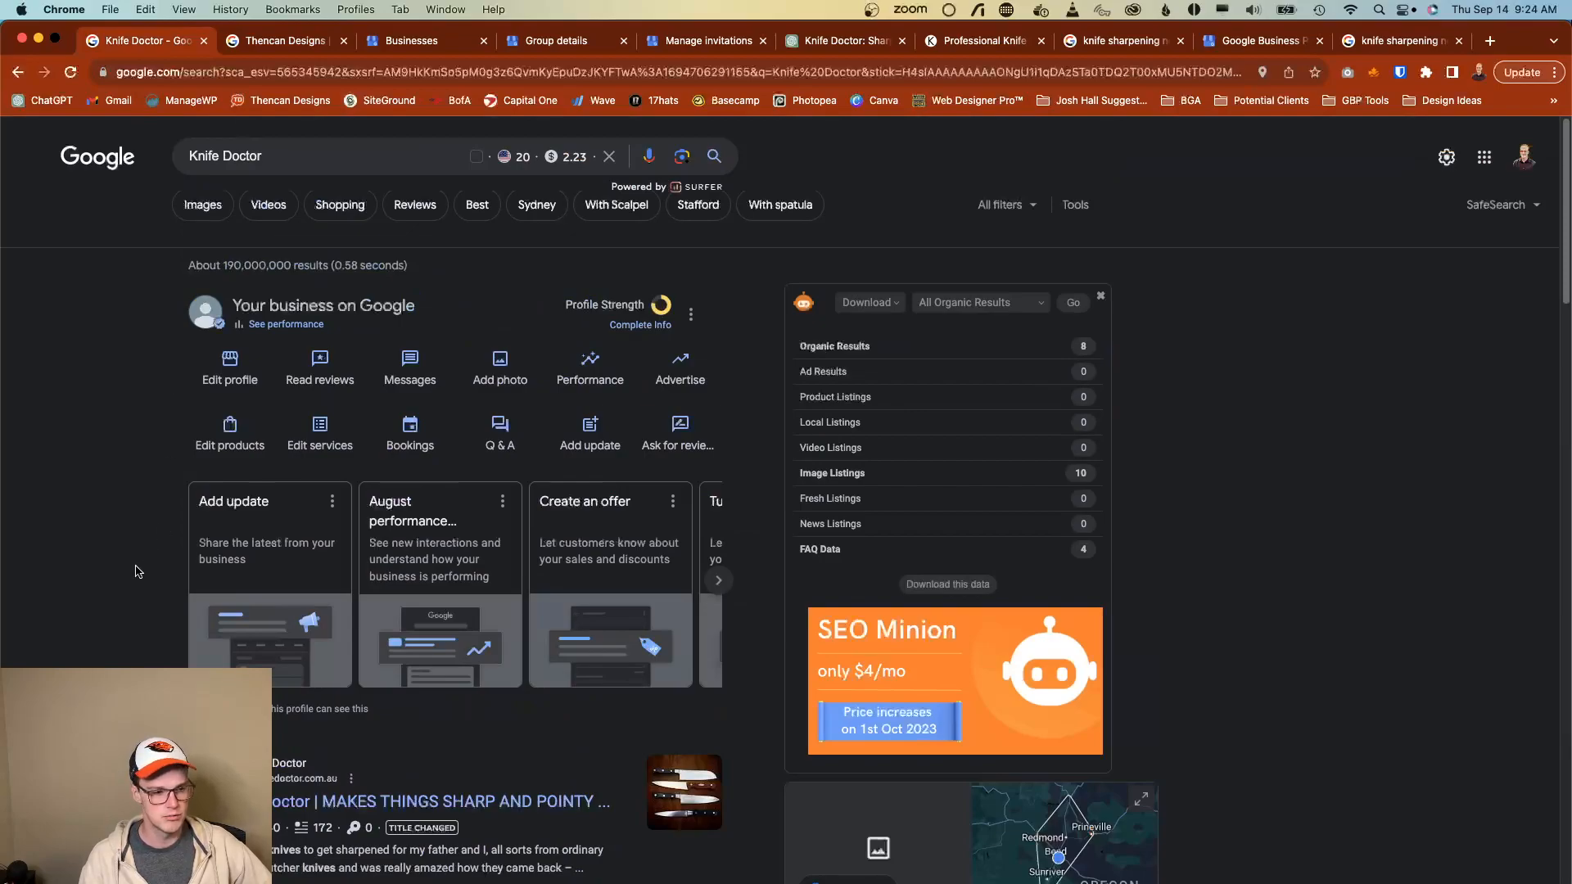
left_click(311, 434)
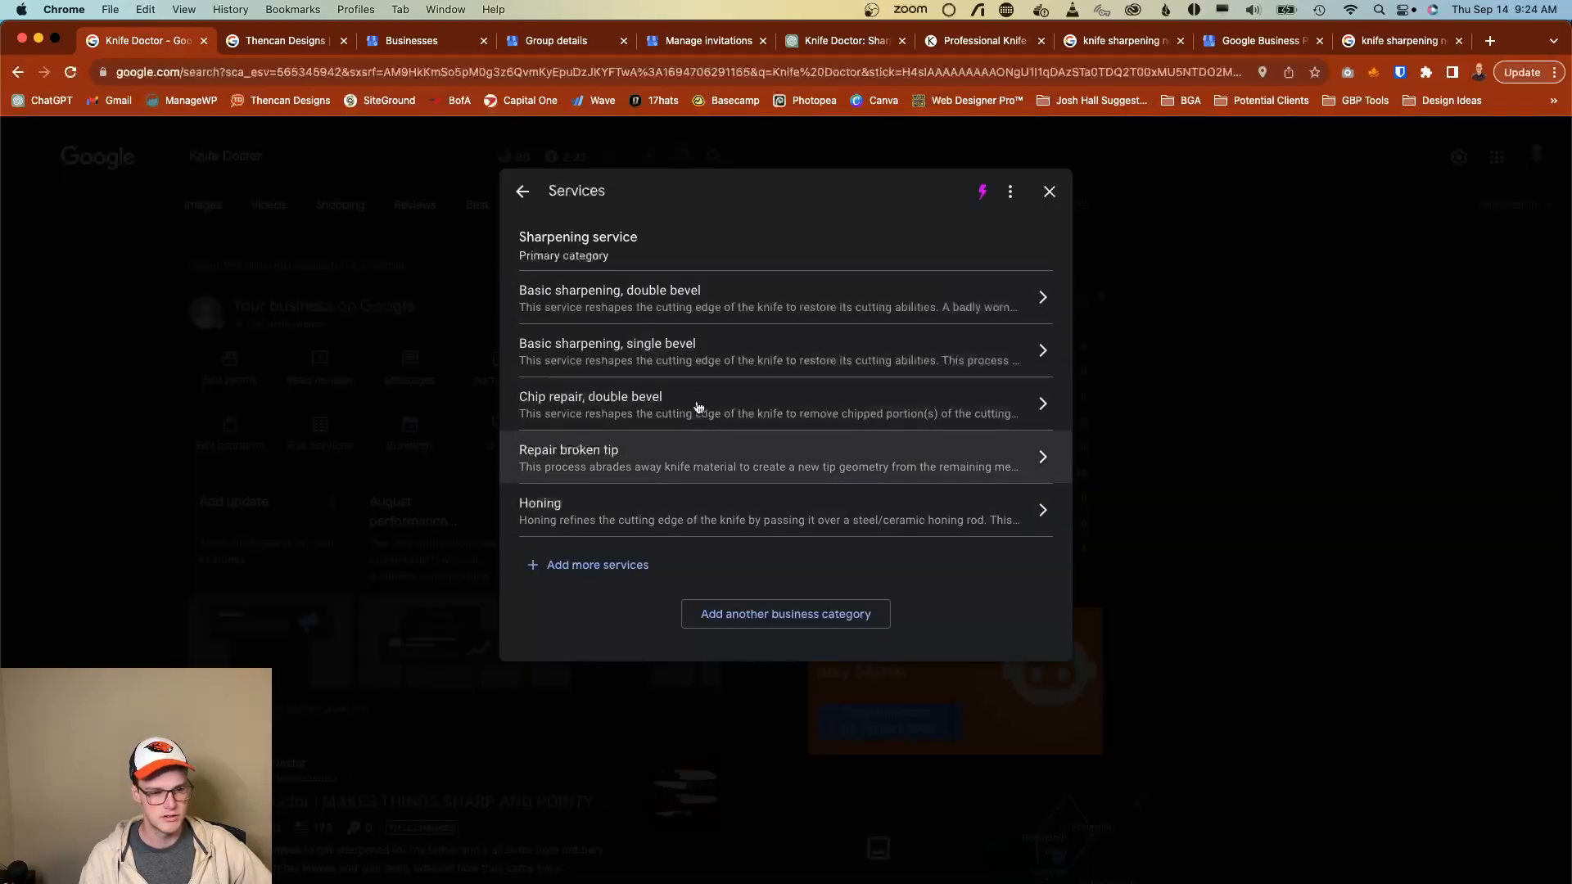
left_click(659, 308)
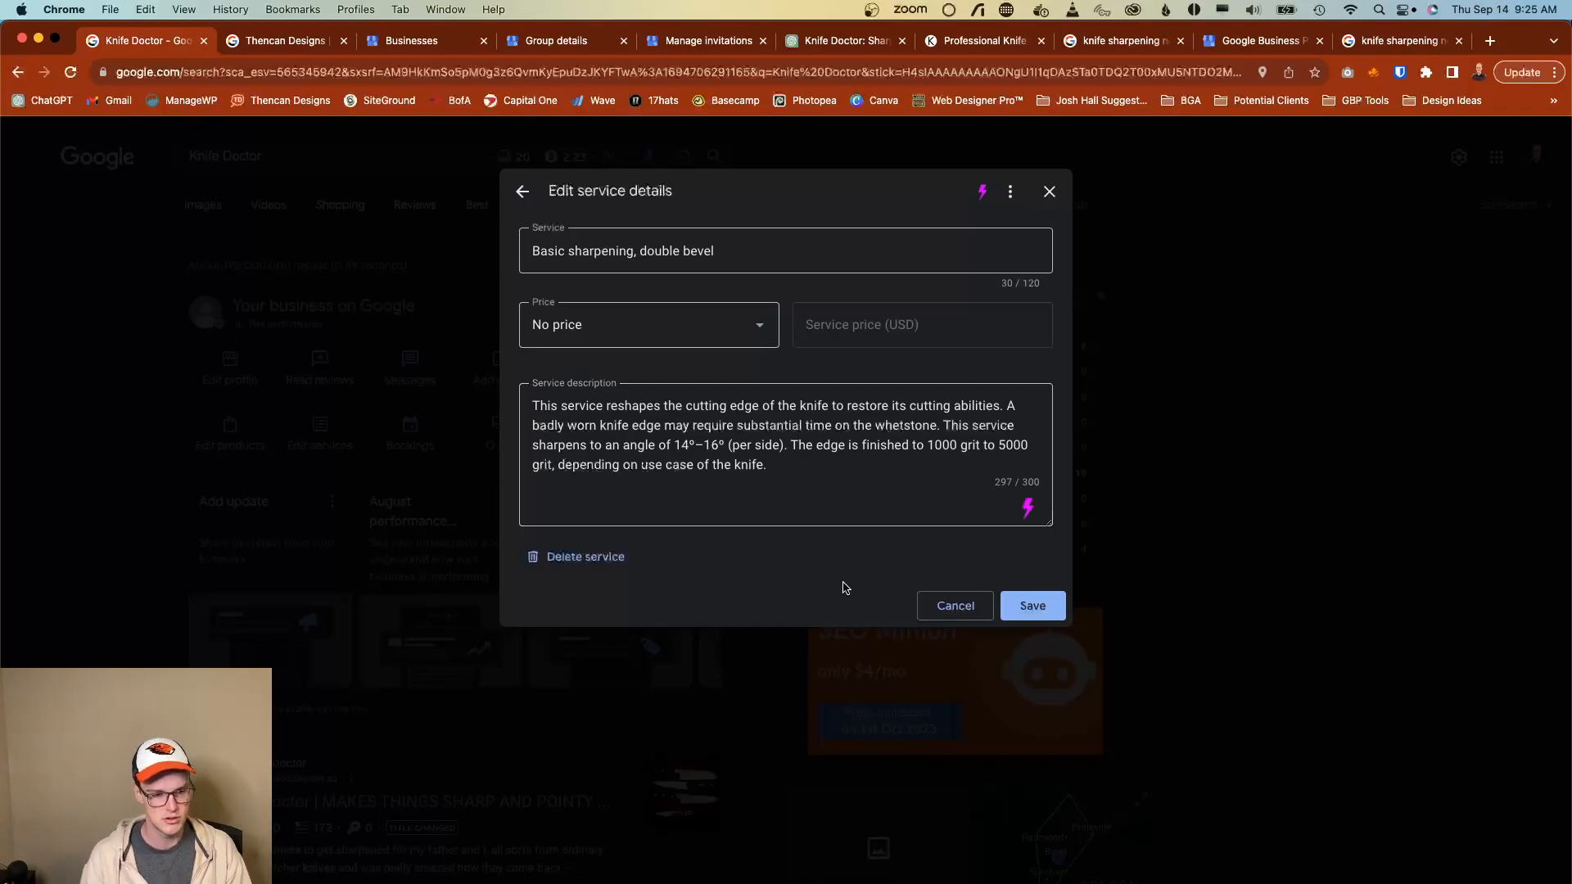
left_click(952, 606)
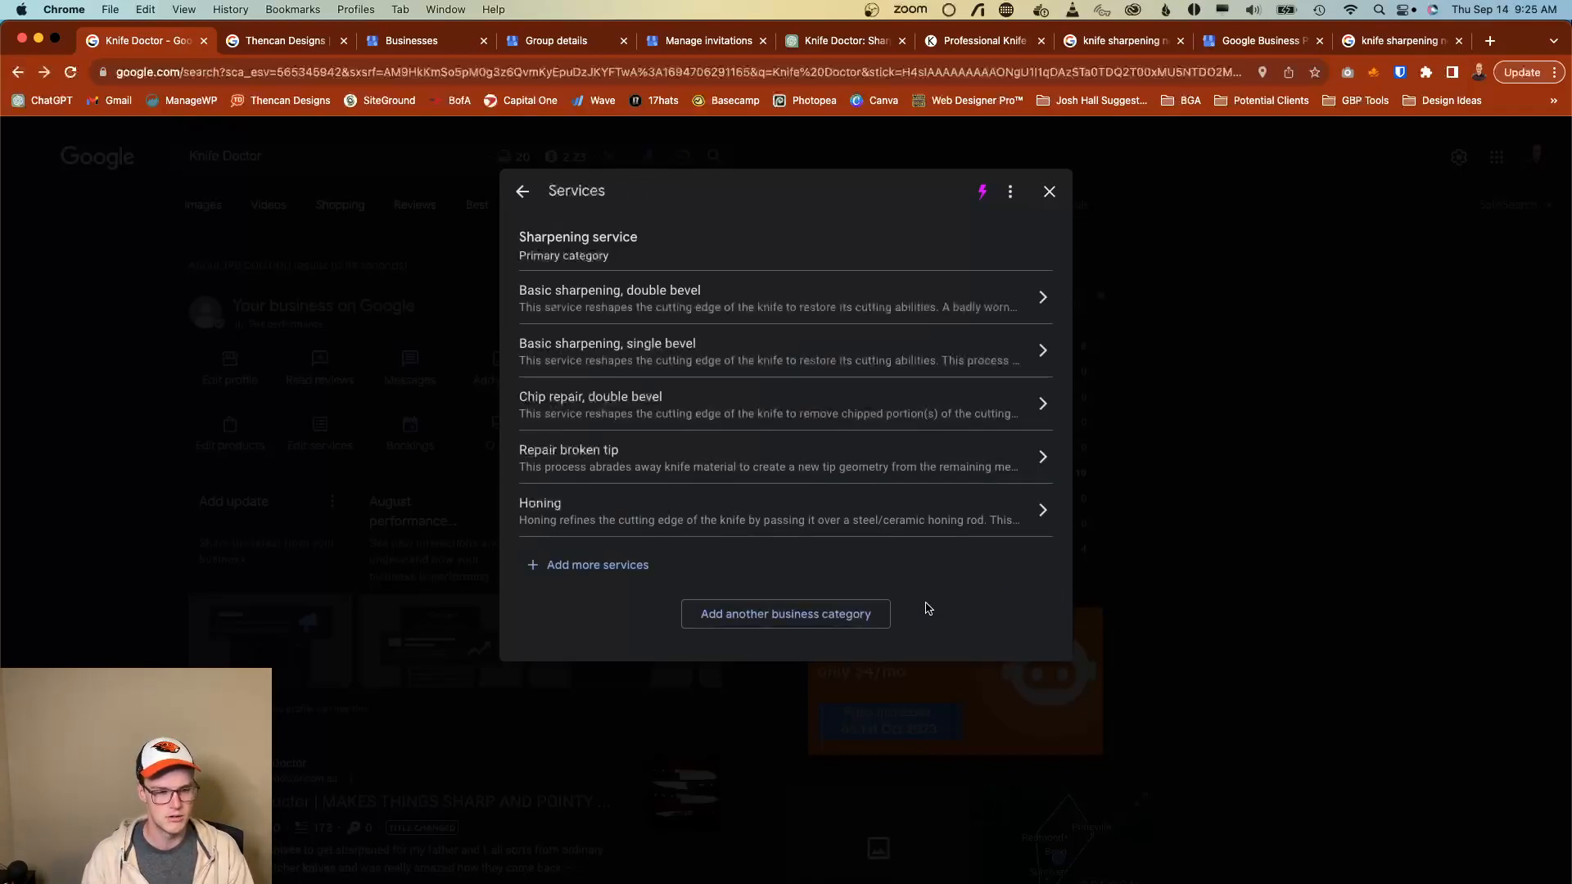
left_click(522, 191)
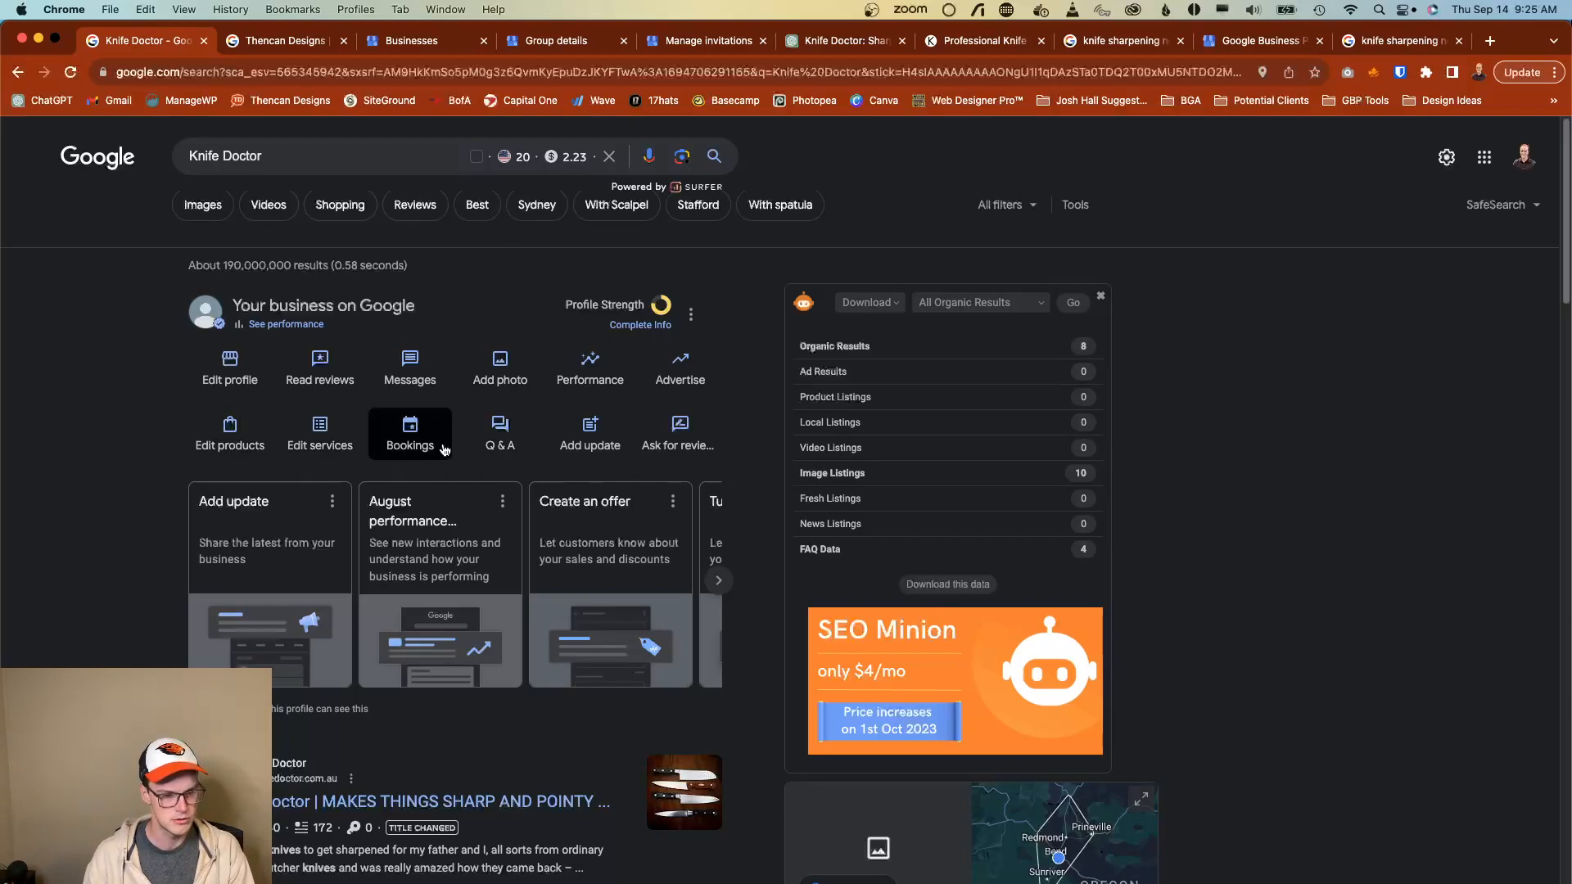
View Knife Doctor's Q & A and compare it with the owner-answered question on the Thencan Designs profile.
left_click(502, 446)
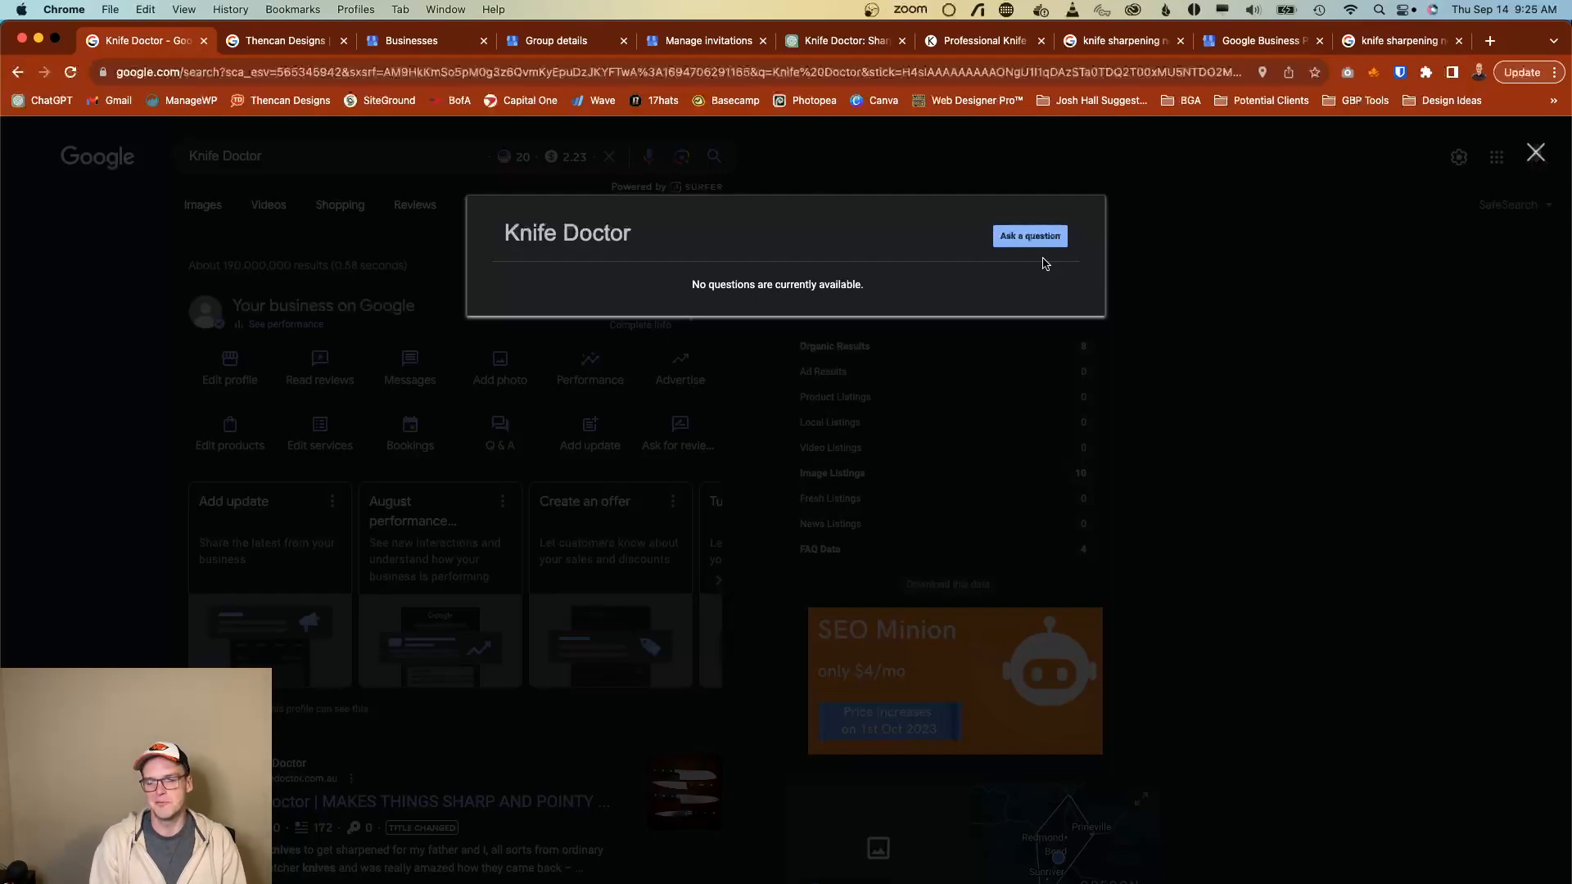
left_click(277, 40)
left_click(571, 437)
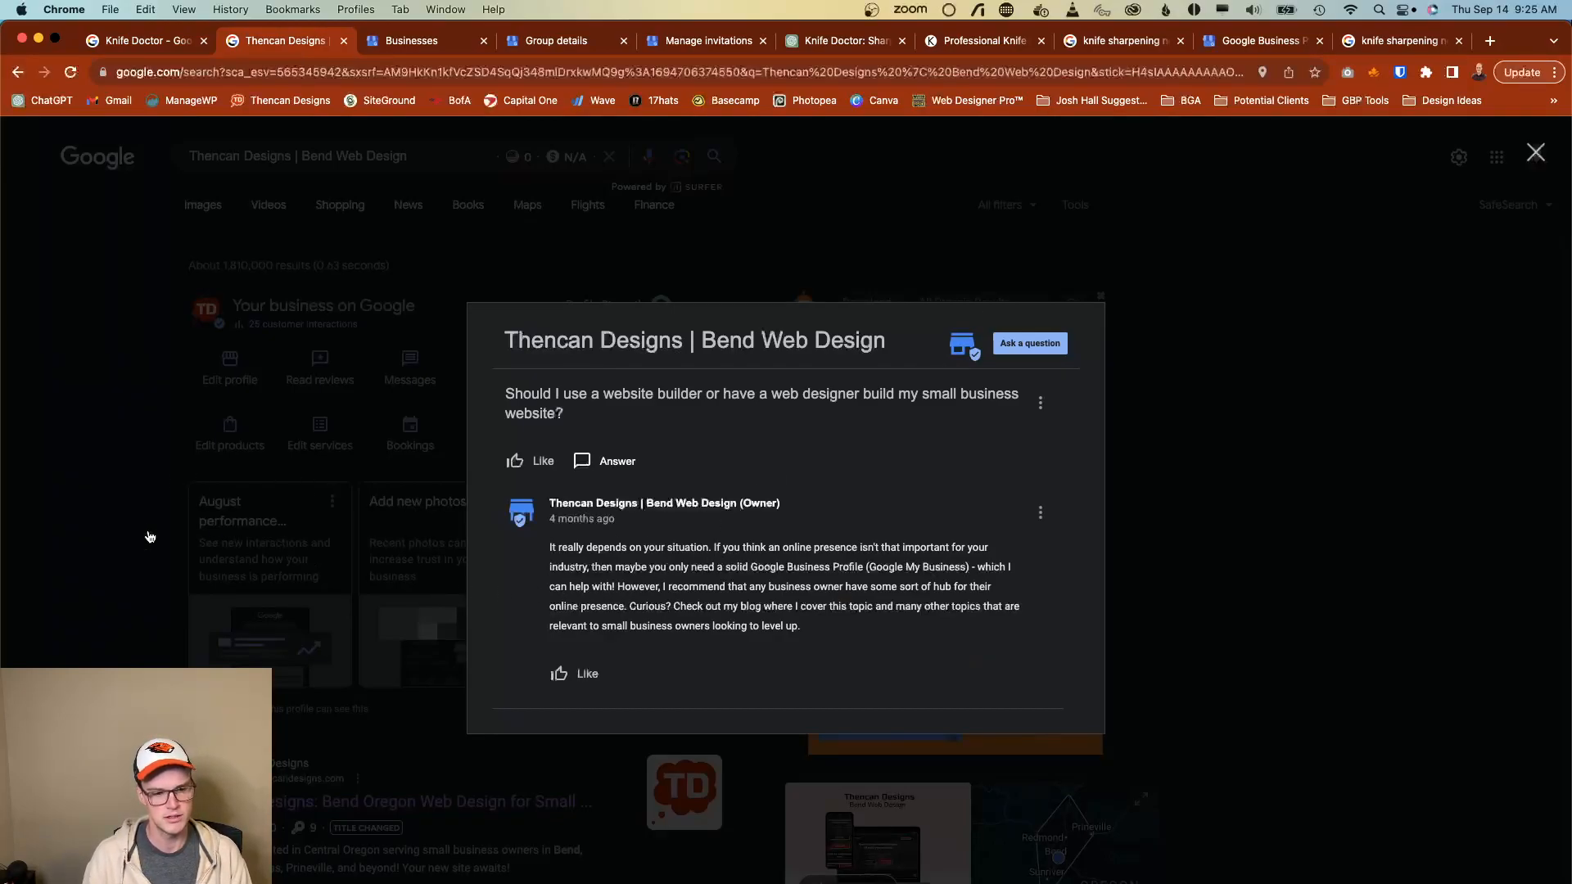
left_click(19, 501)
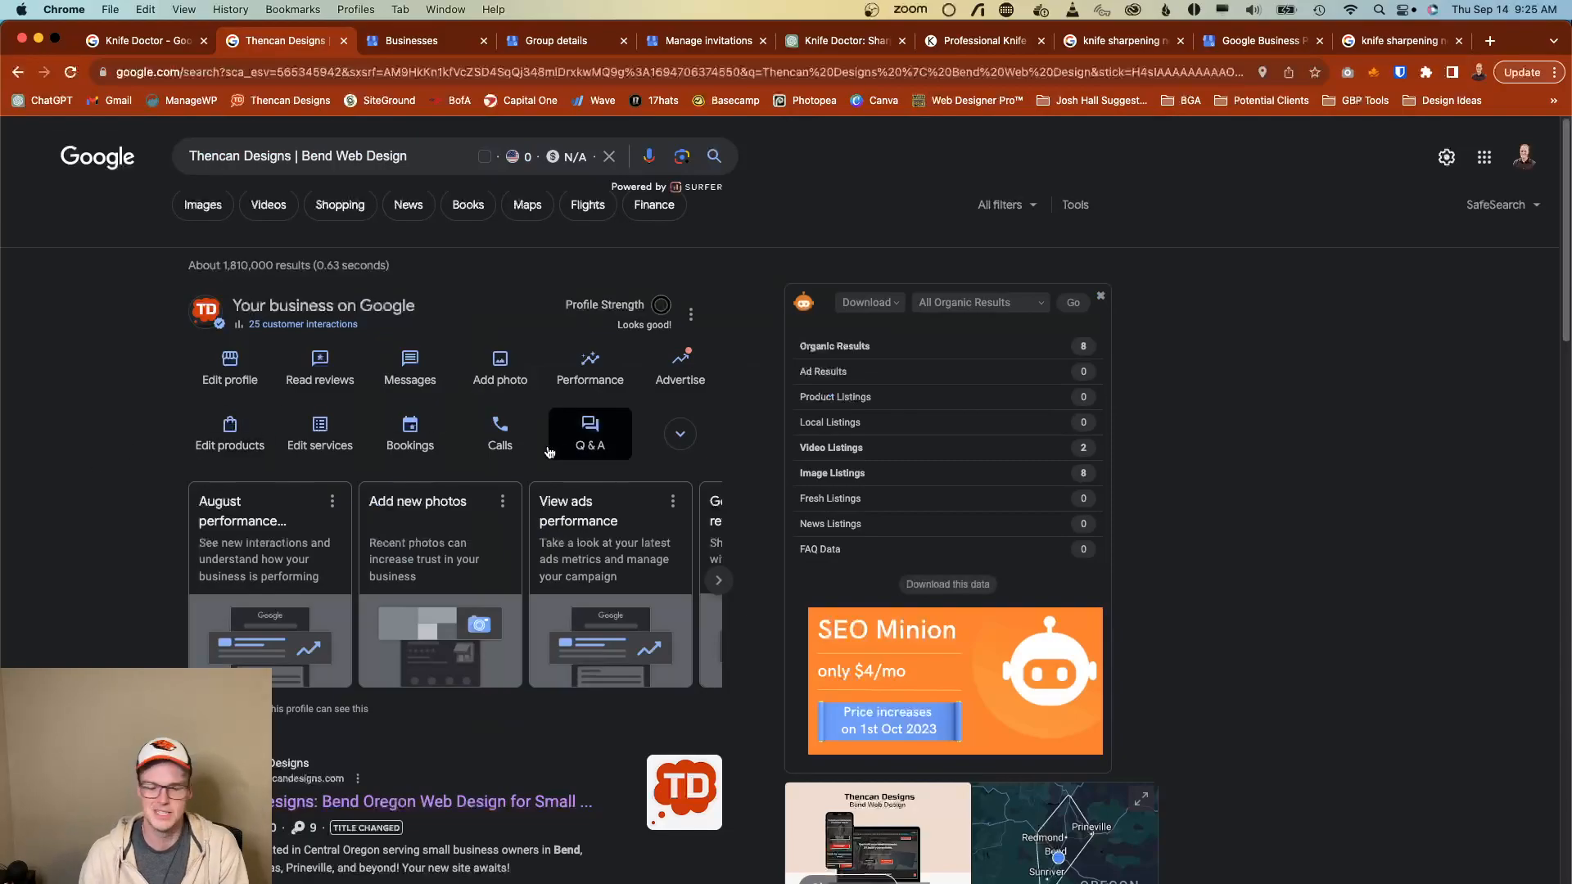
Expand the remaining management options on the Thencan Designs profile, view its call history, and close it.
left_click(688, 443)
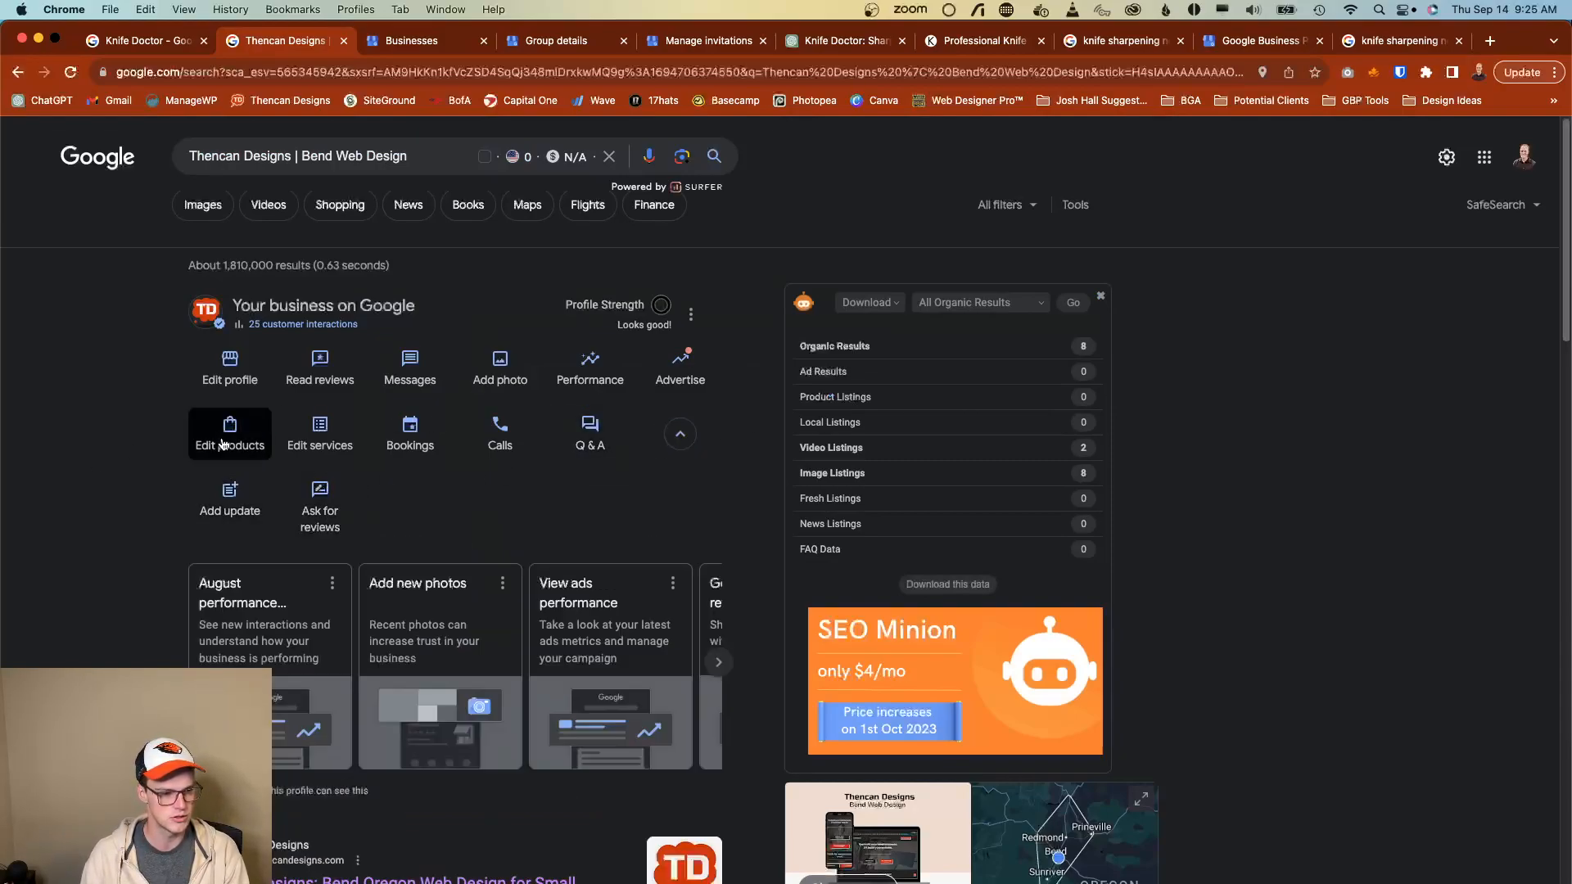
left_click(511, 445)
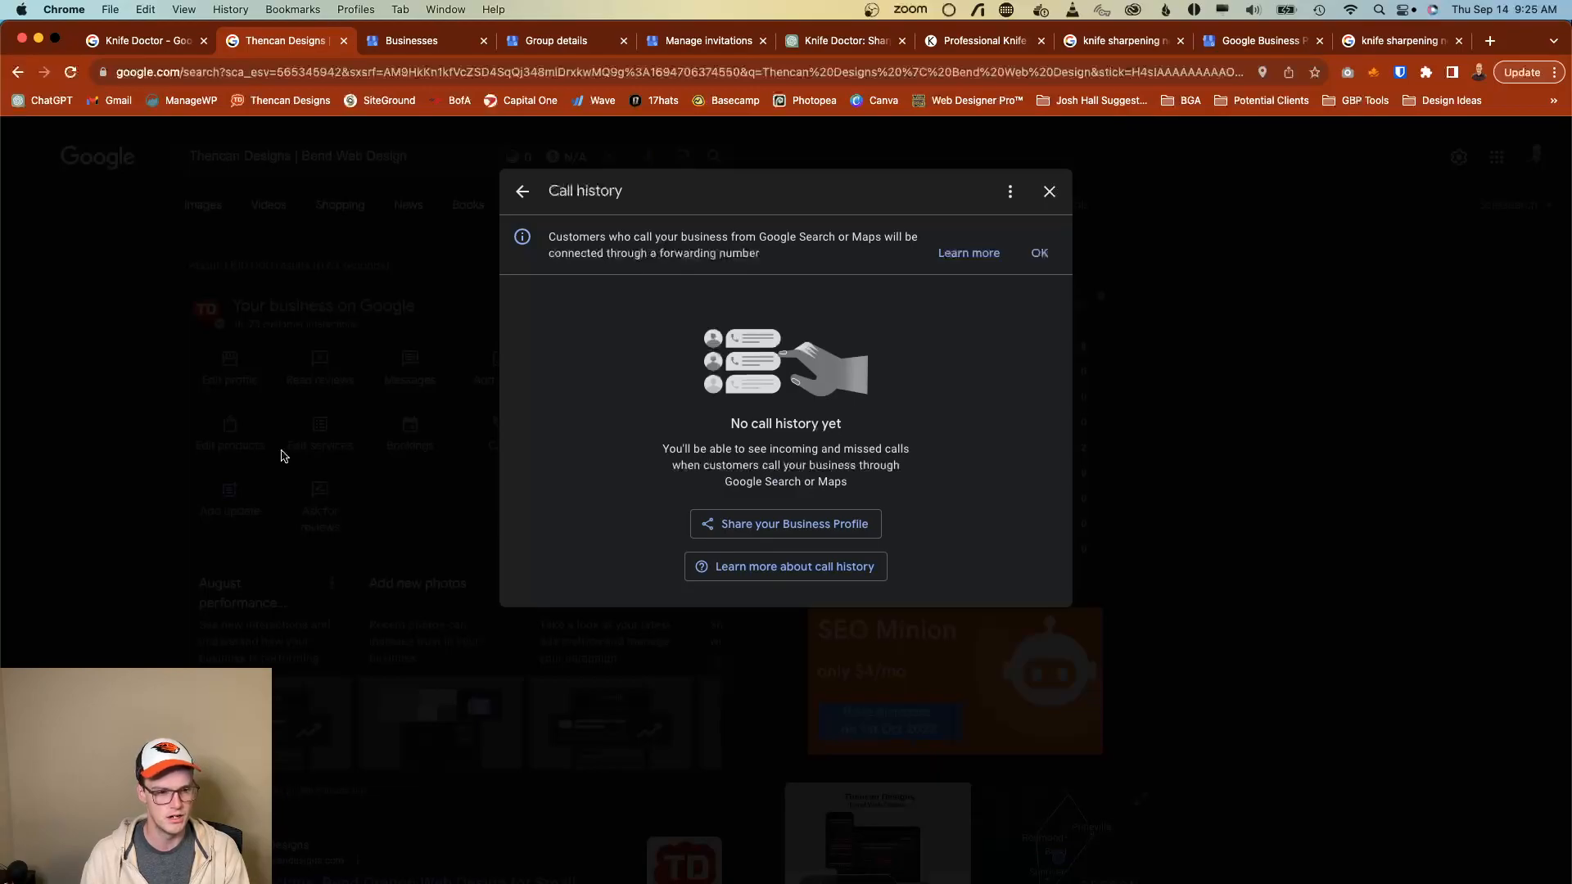
left_click(283, 456)
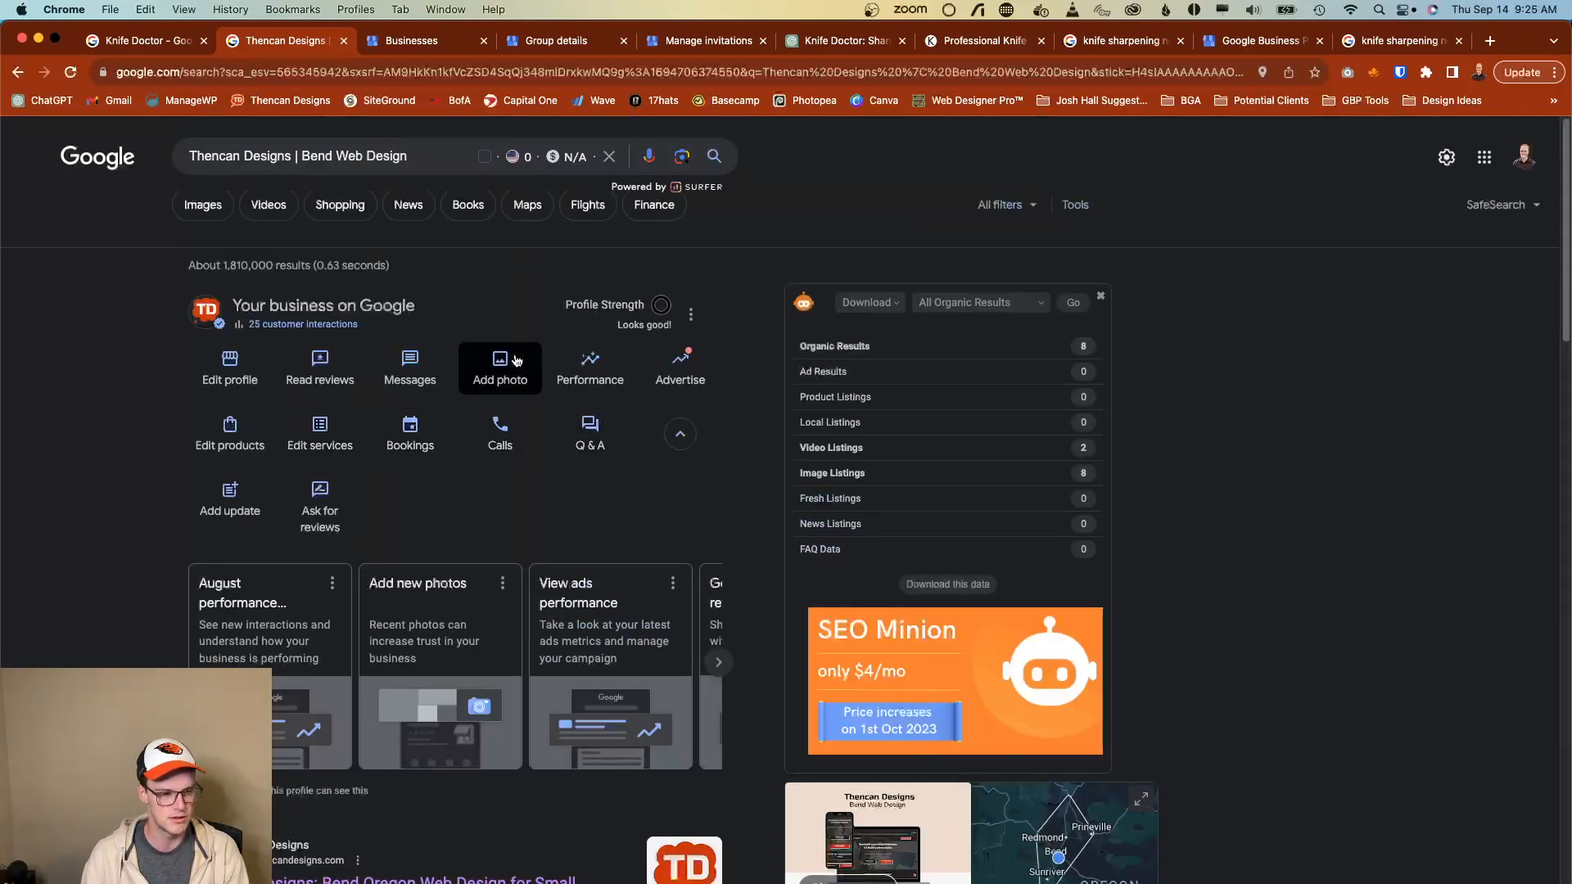
View the Thencan Designs messages and the chat availability options, and close them without changes.
left_click(384, 374)
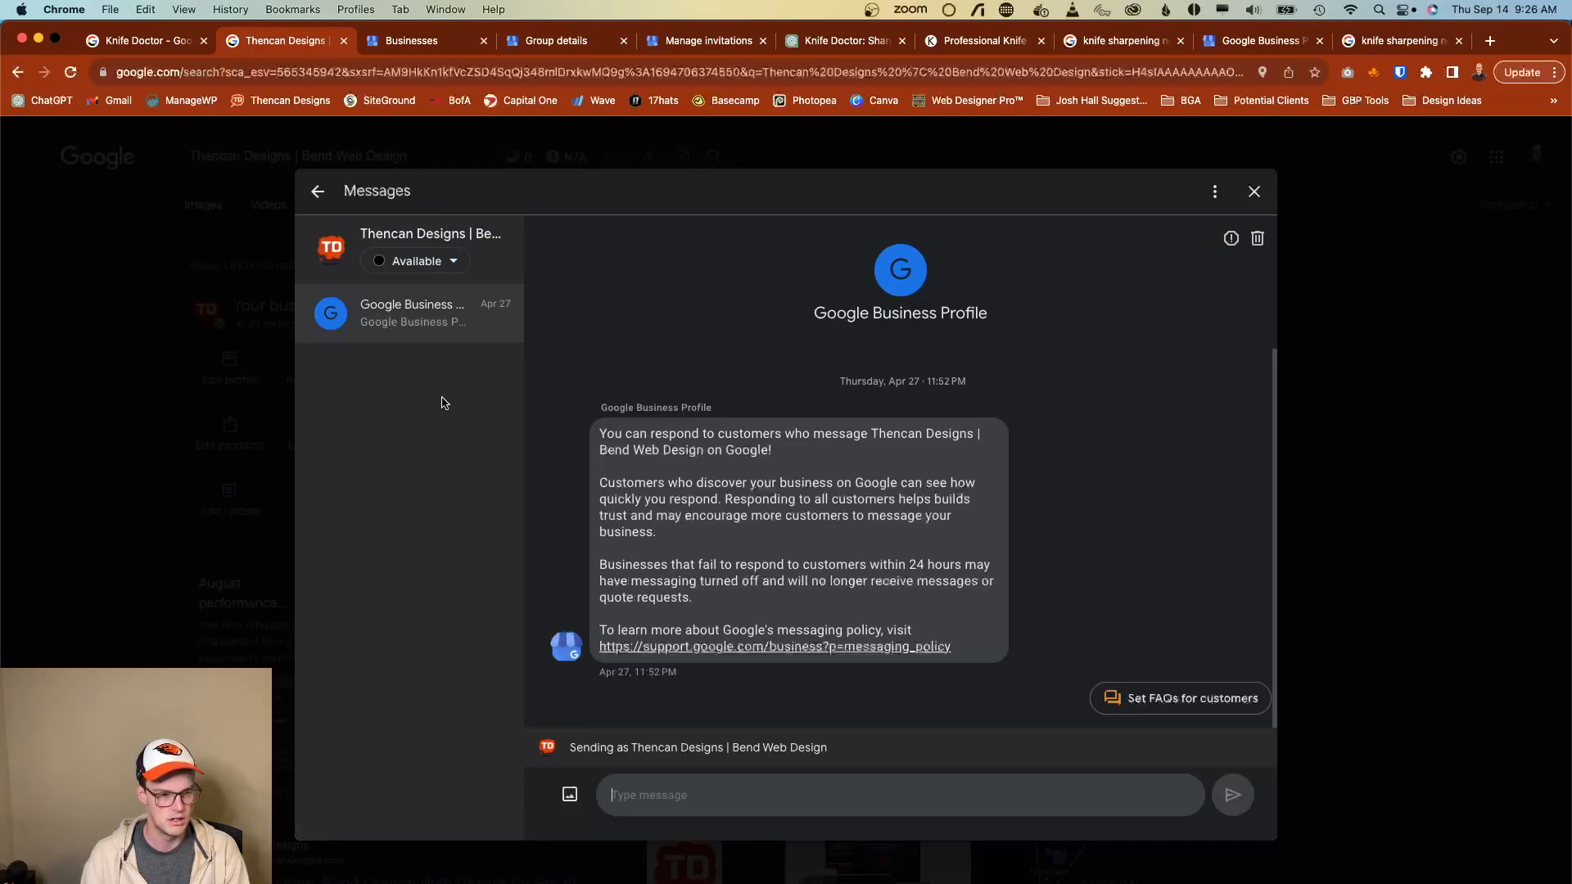
left_click(456, 264)
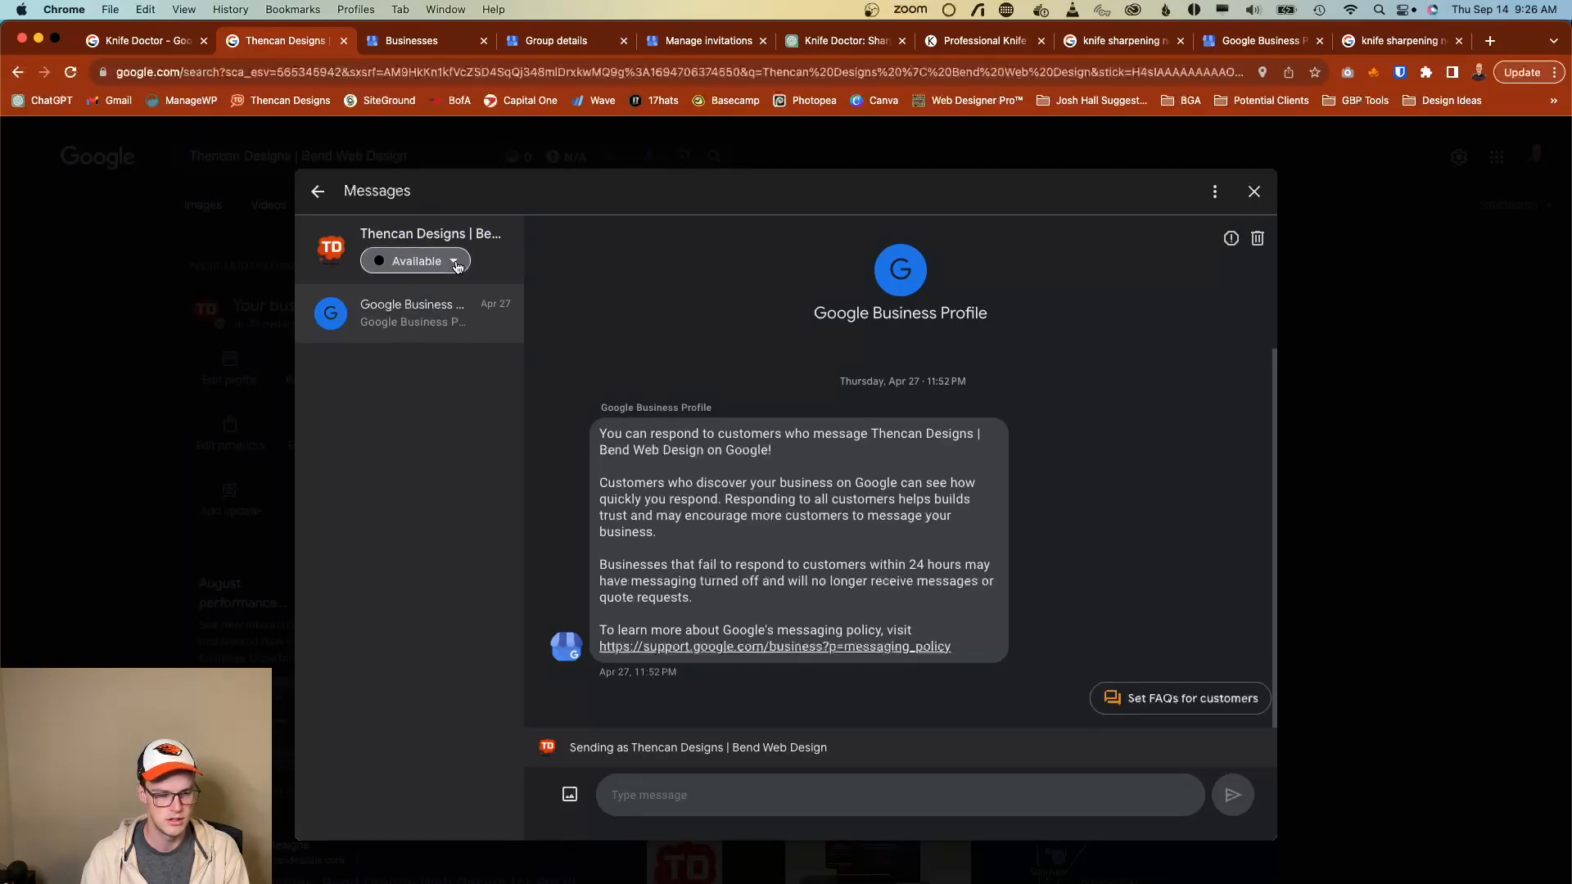
left_click(449, 500)
left_click(147, 510)
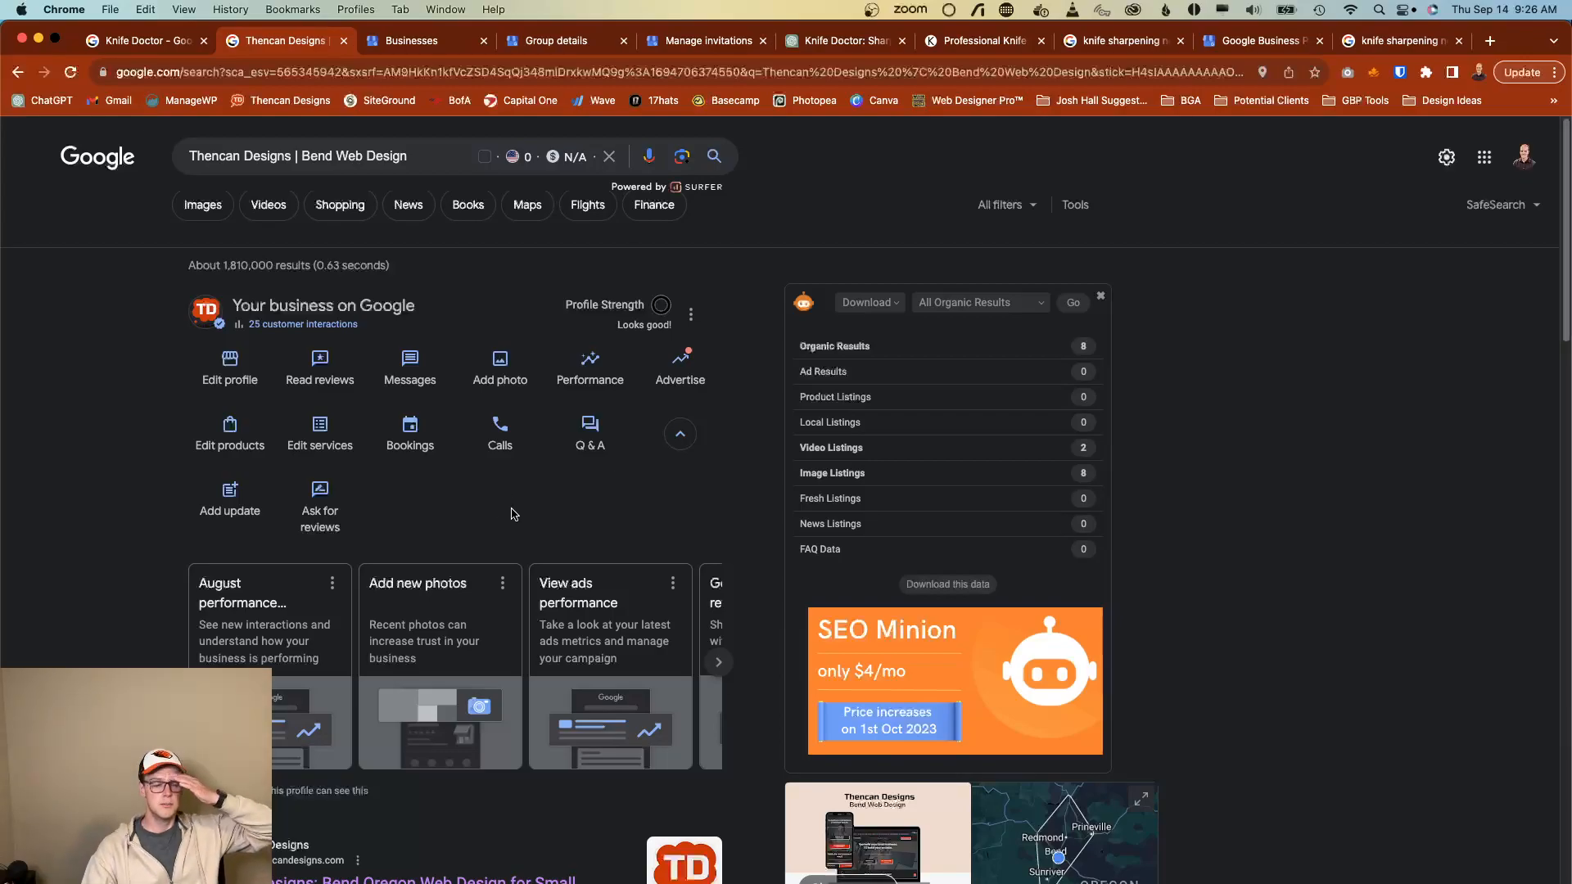
Close Knife Doctor's Q & A and compare its profile management options with those of Thencan Designs.
left_click(172, 45)
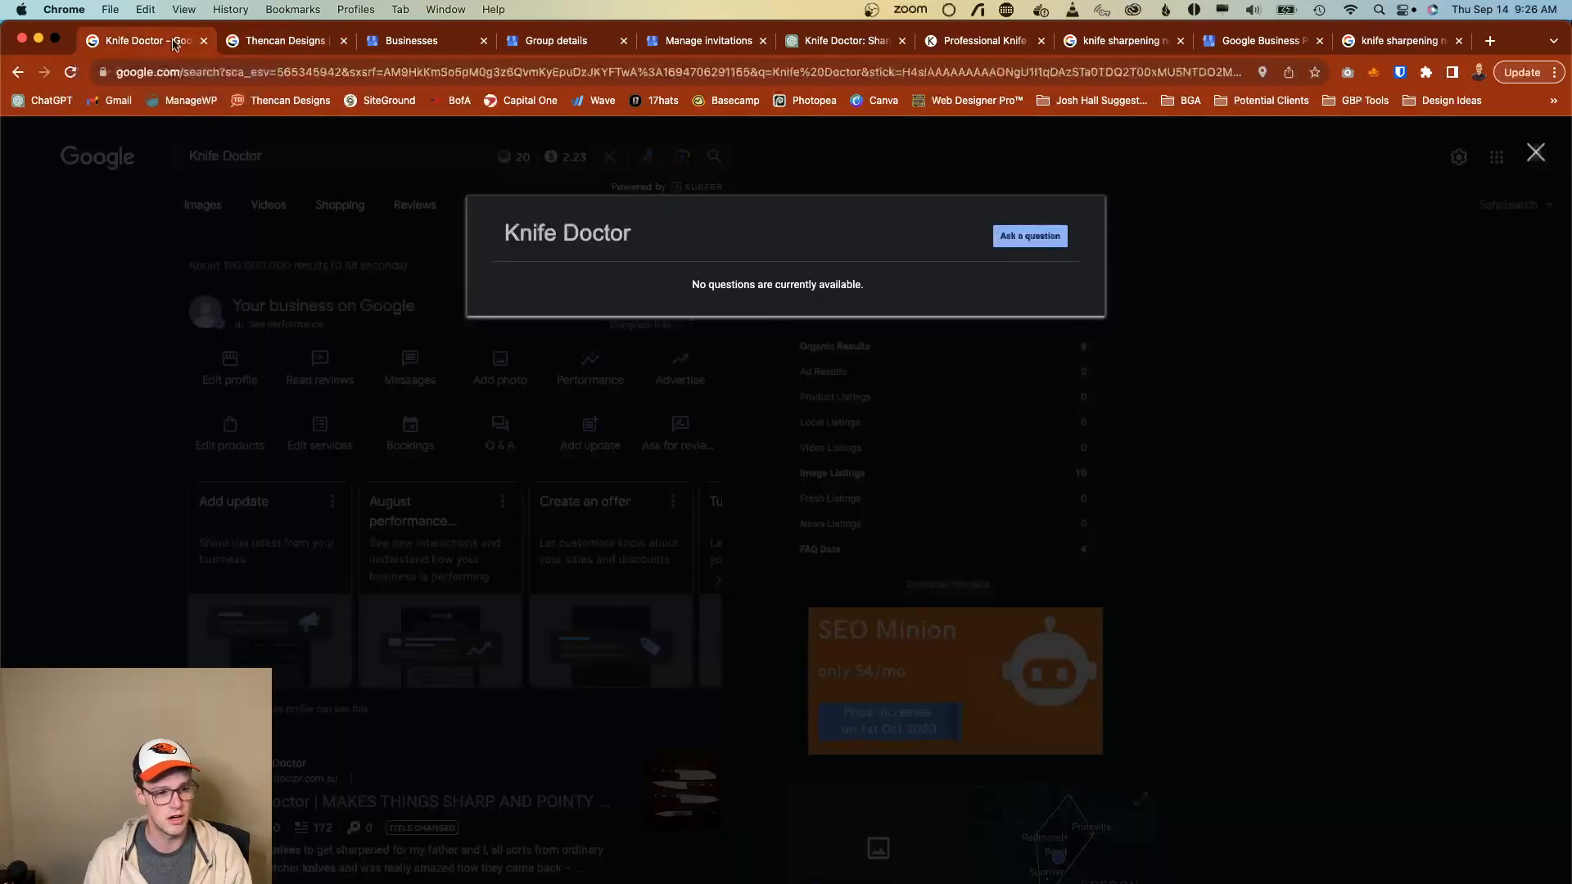
left_click(478, 501)
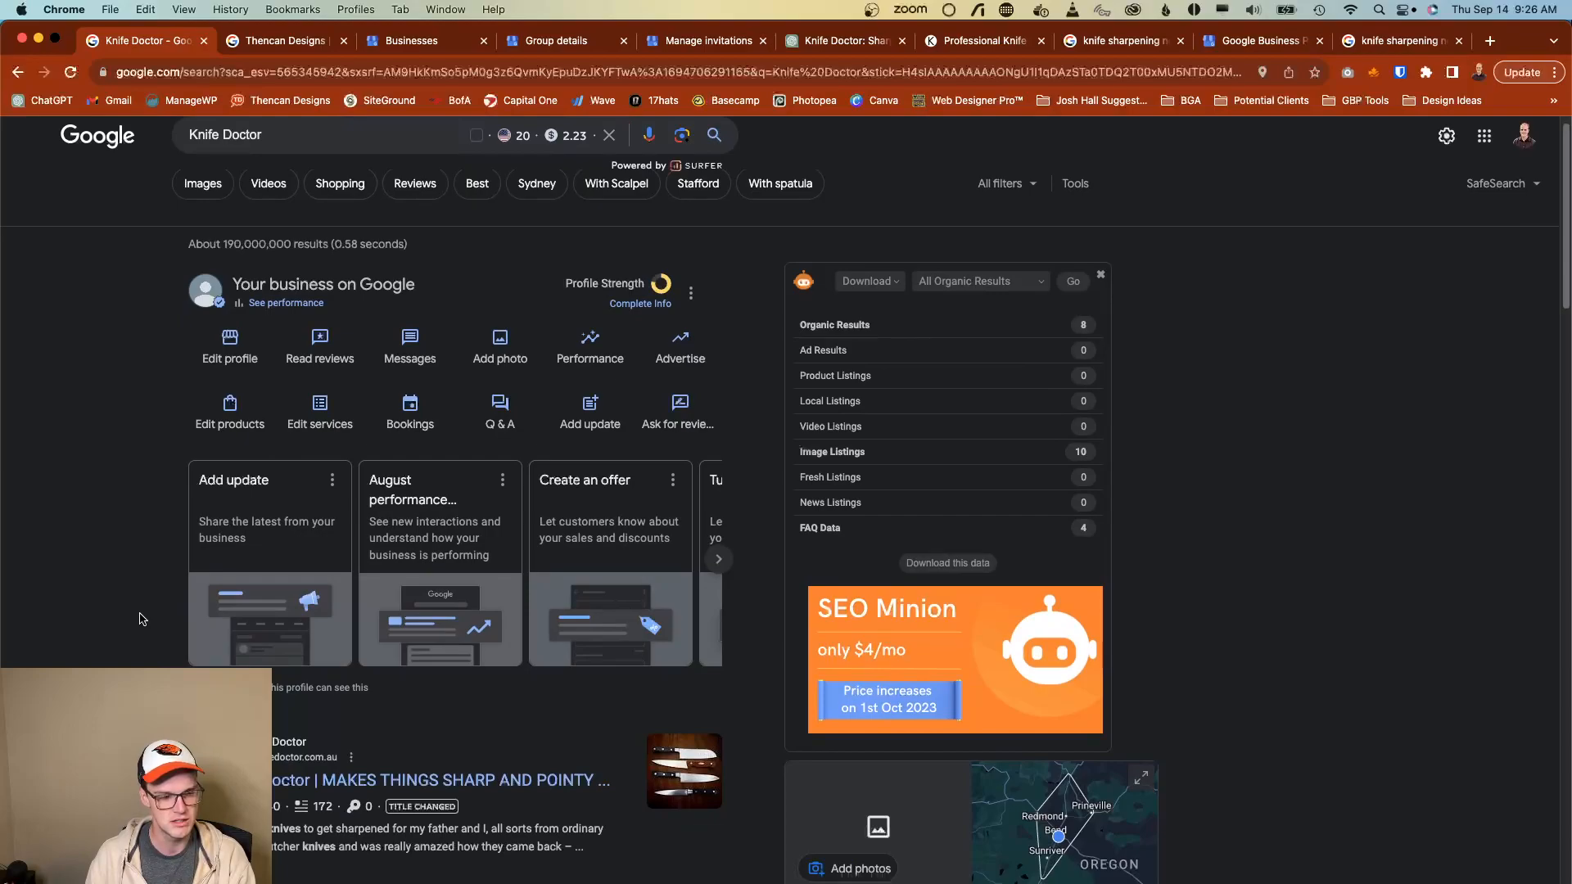
left_click(286, 39)
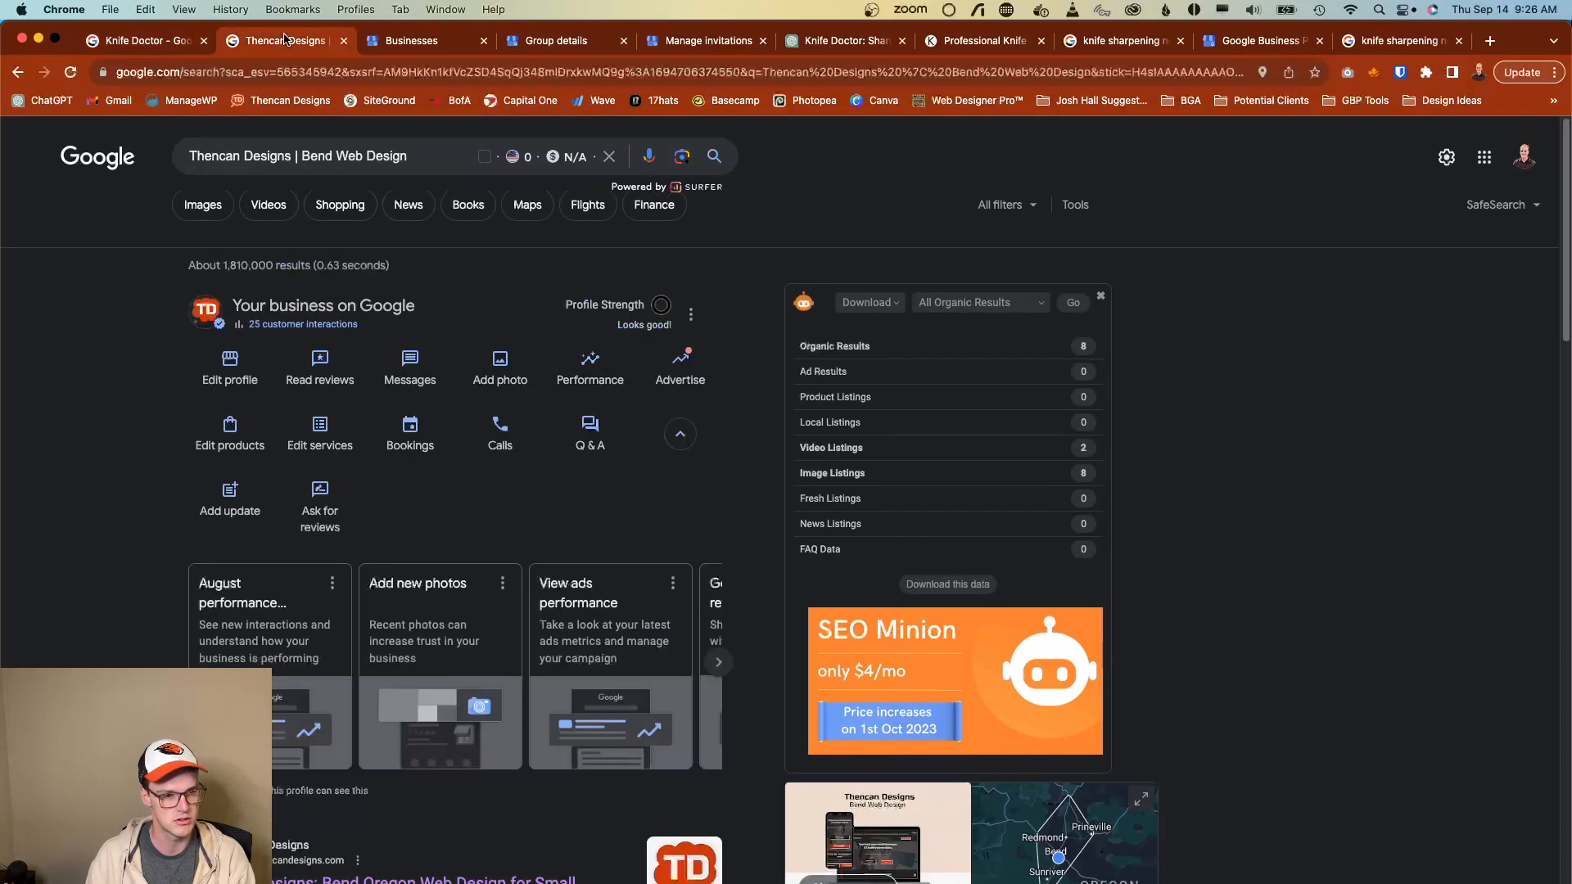
left_click(113, 42)
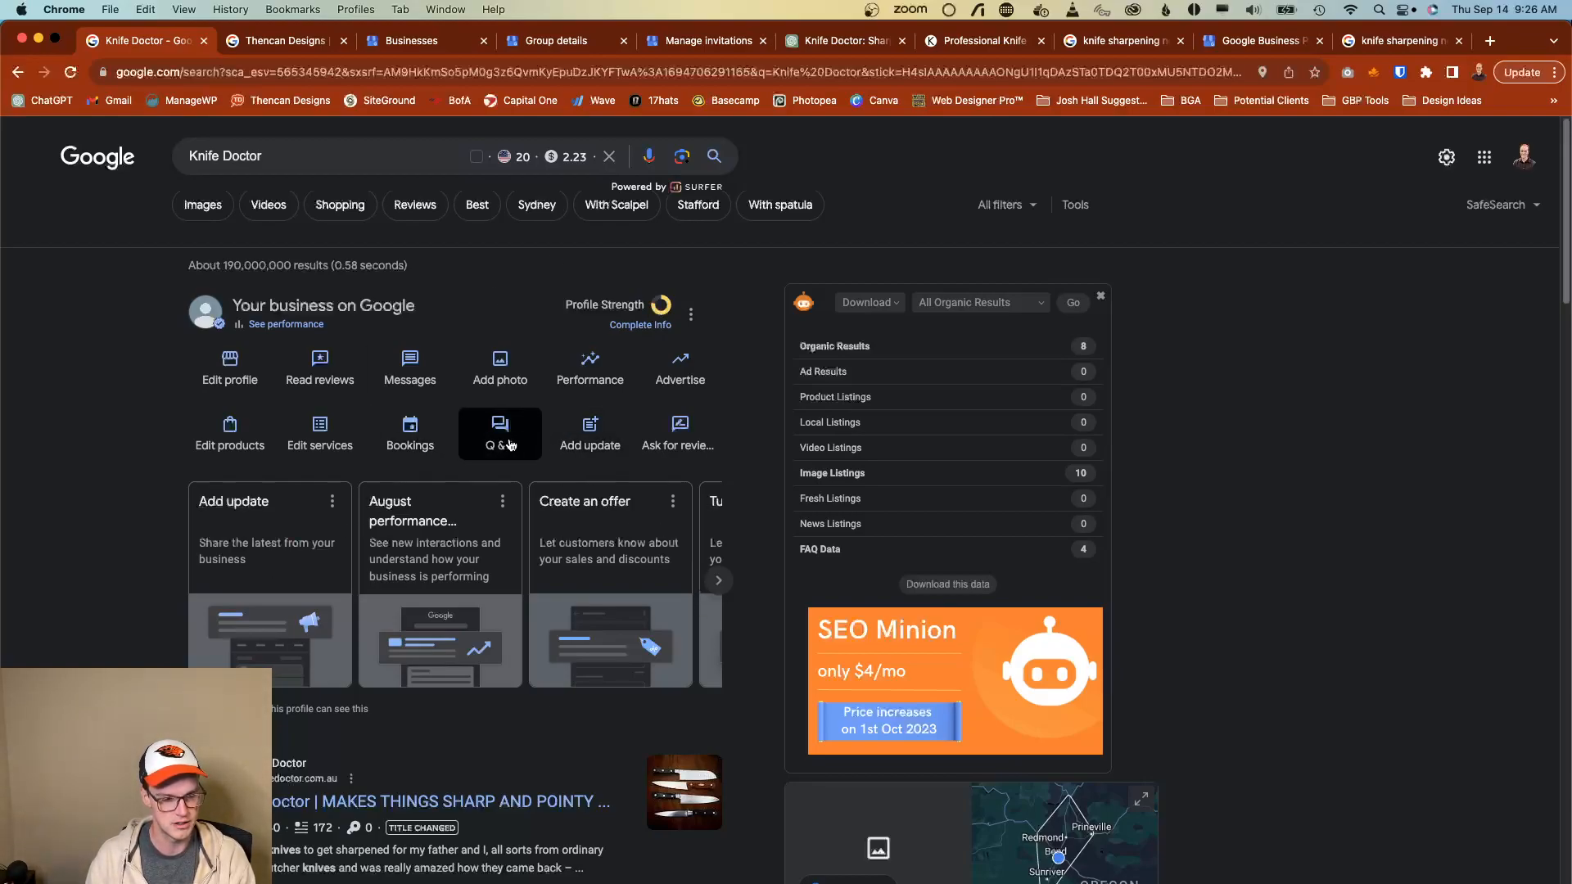
scroll(188, 565, "down", 3)
scroll(187, 571, "up", 3)
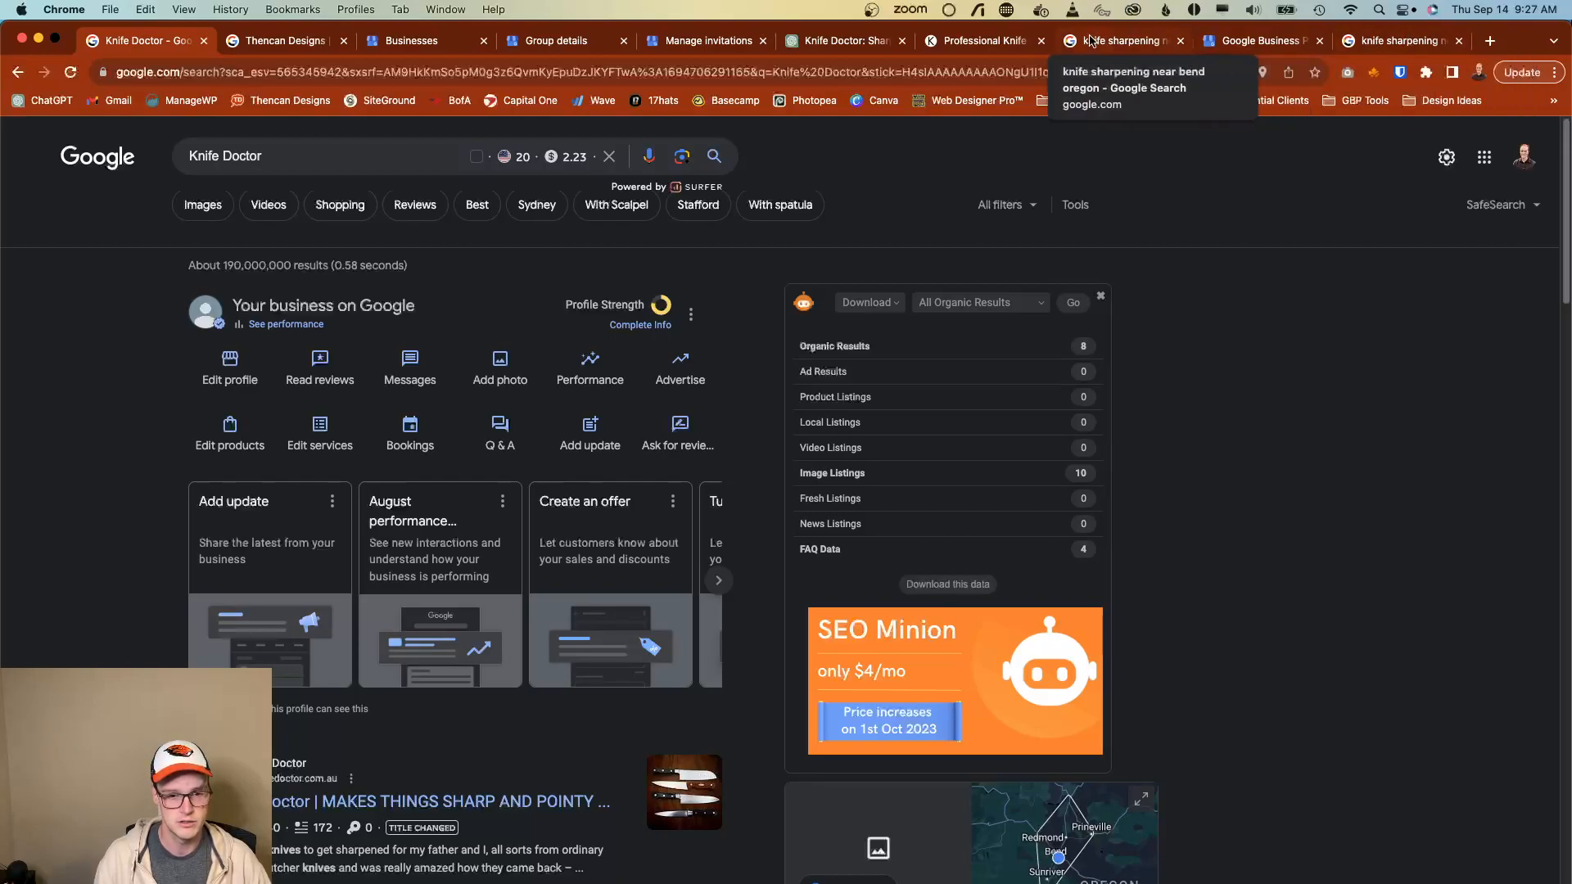
Review the Places and organic listings in the existing "knife sharpening near bend oregon" search results.
left_click(1124, 41)
scroll(83, 528, "down", 6)
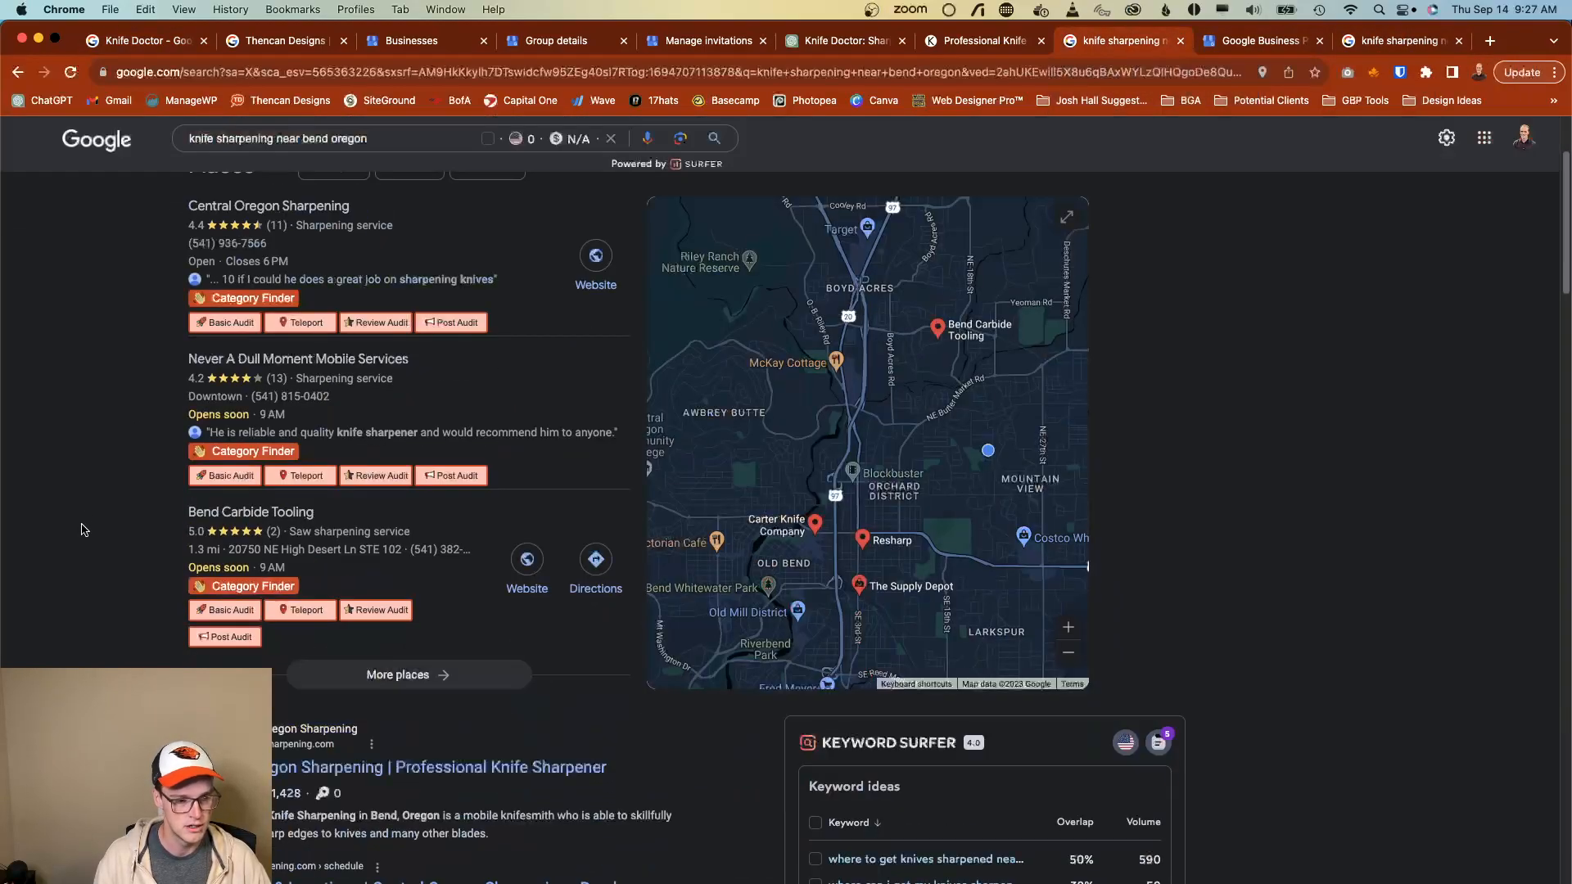
scroll(82, 528, "down", 10)
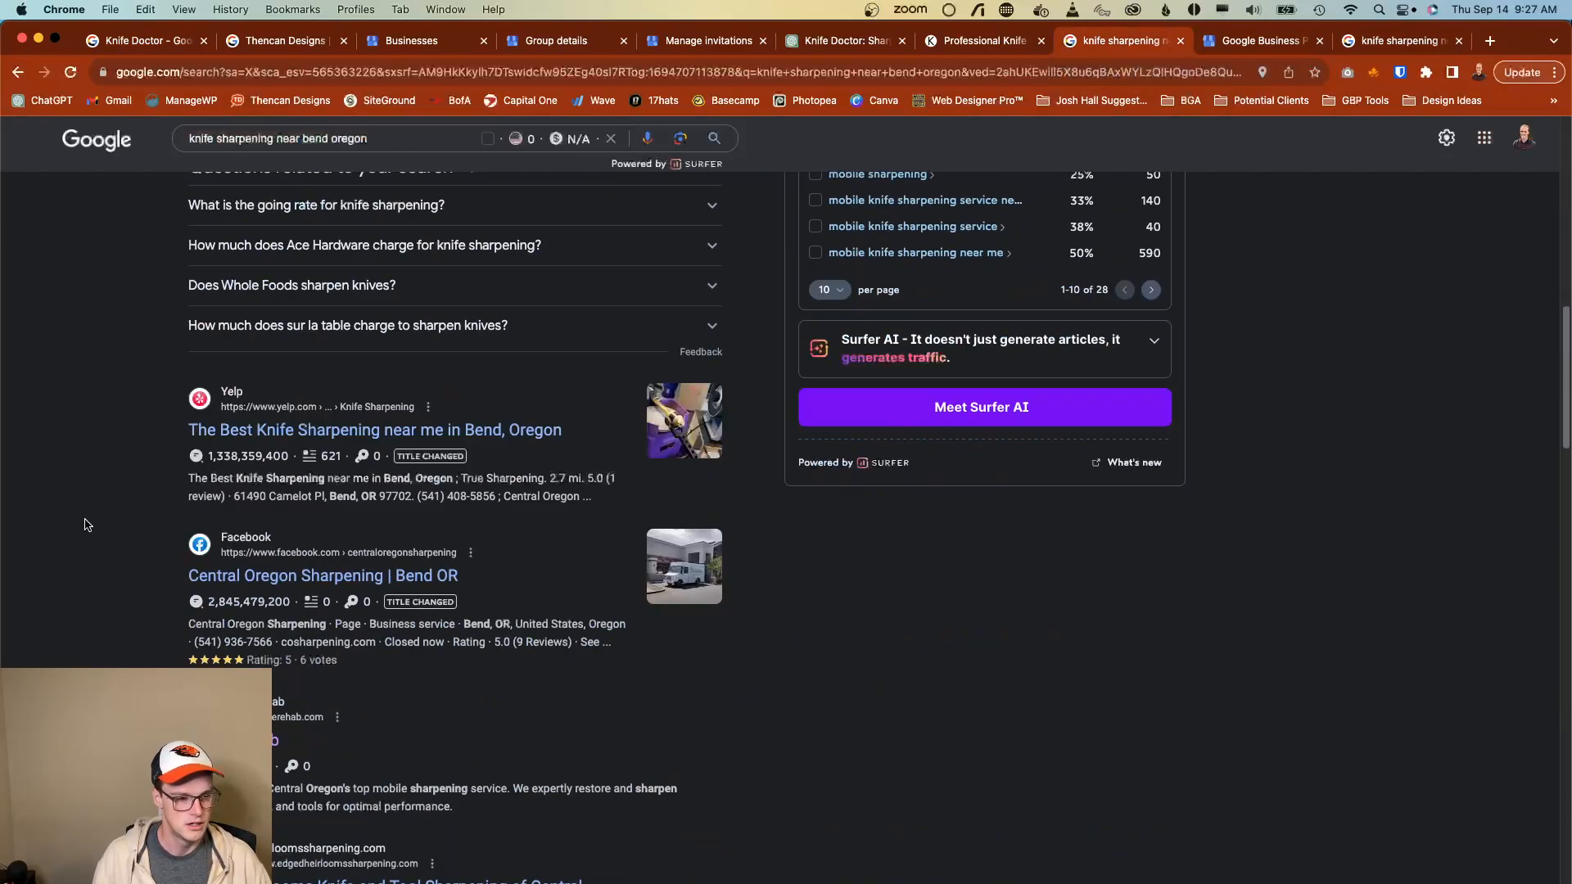
scroll(88, 525, "up", 6)
scroll(98, 528, "up", 10)
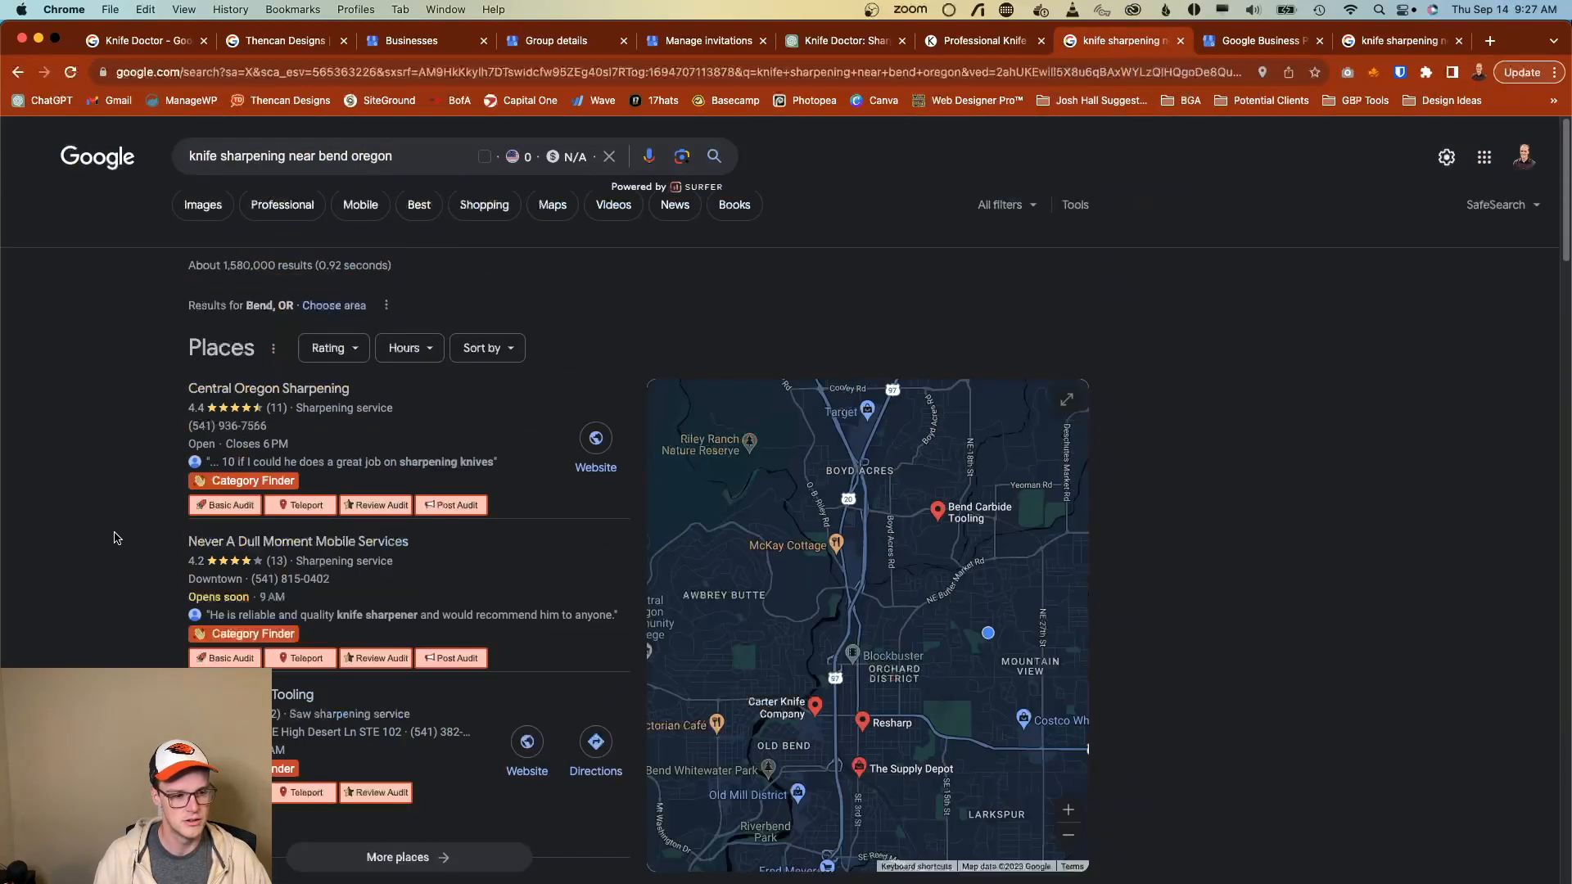
Expand the full list of places for the Bend knife sharpening search, check which businesses are listed, and return to the main results.
left_click(426, 858)
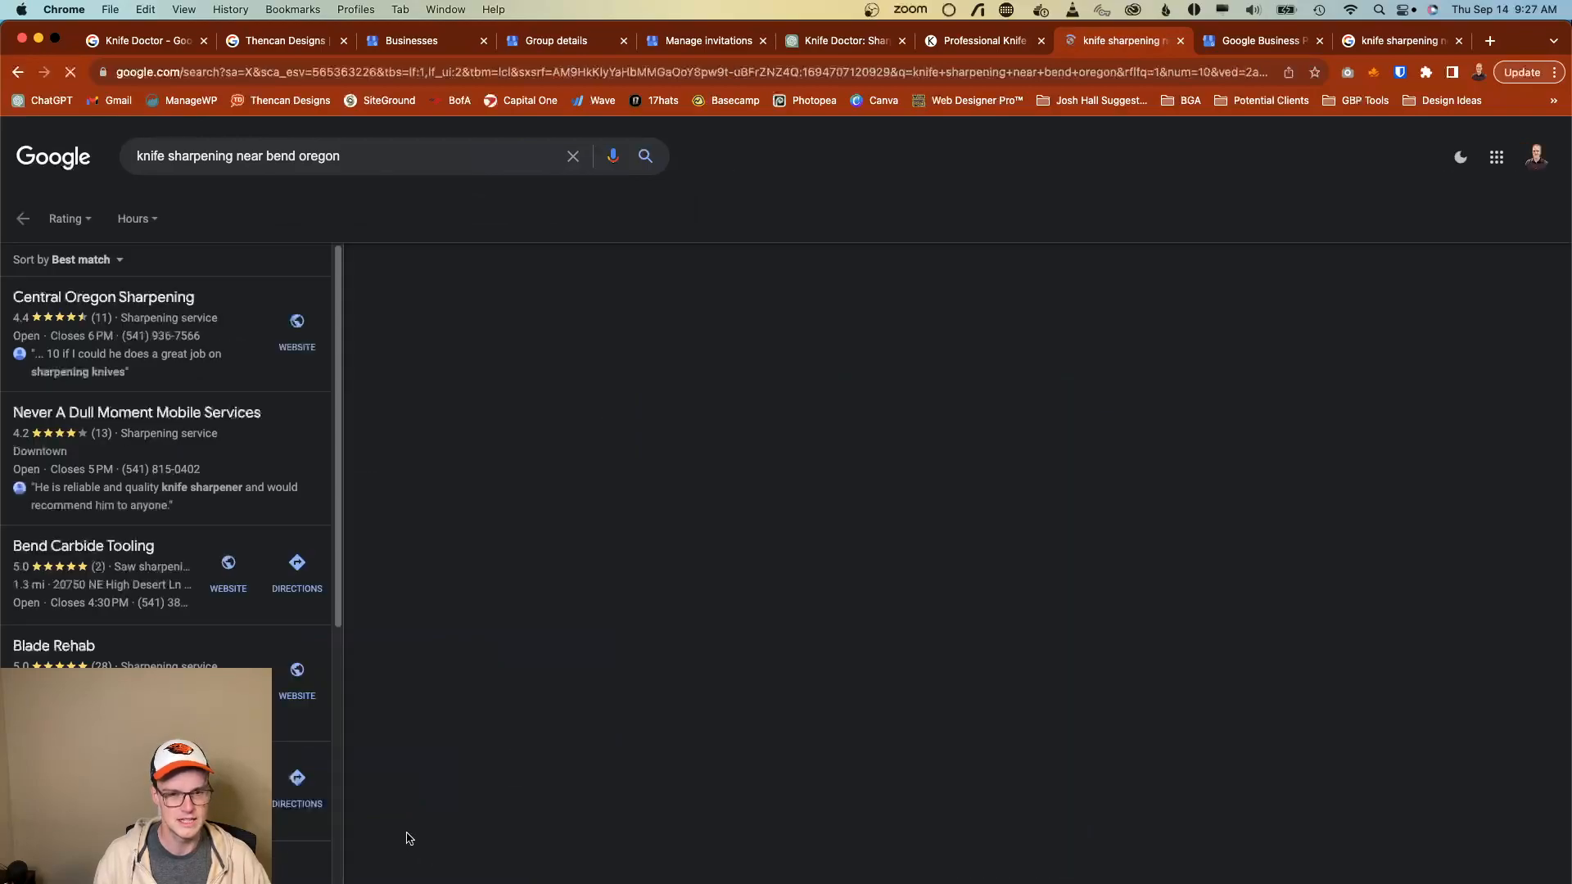
scroll(164, 450, "down", 4)
scroll(163, 721, "down", 6)
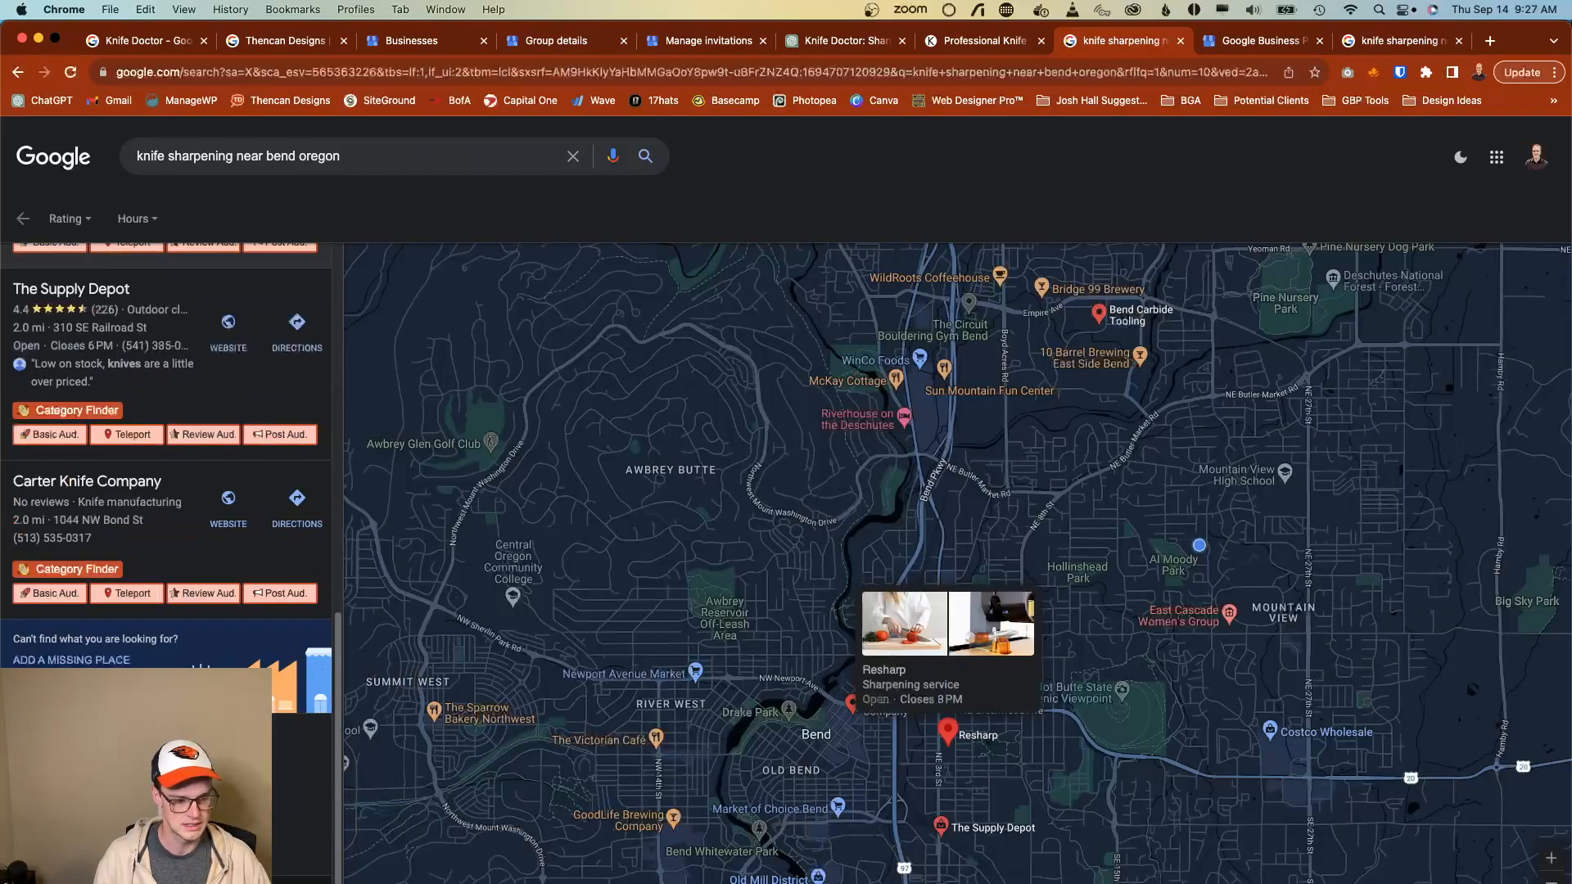
scroll(164, 721, "up", 10)
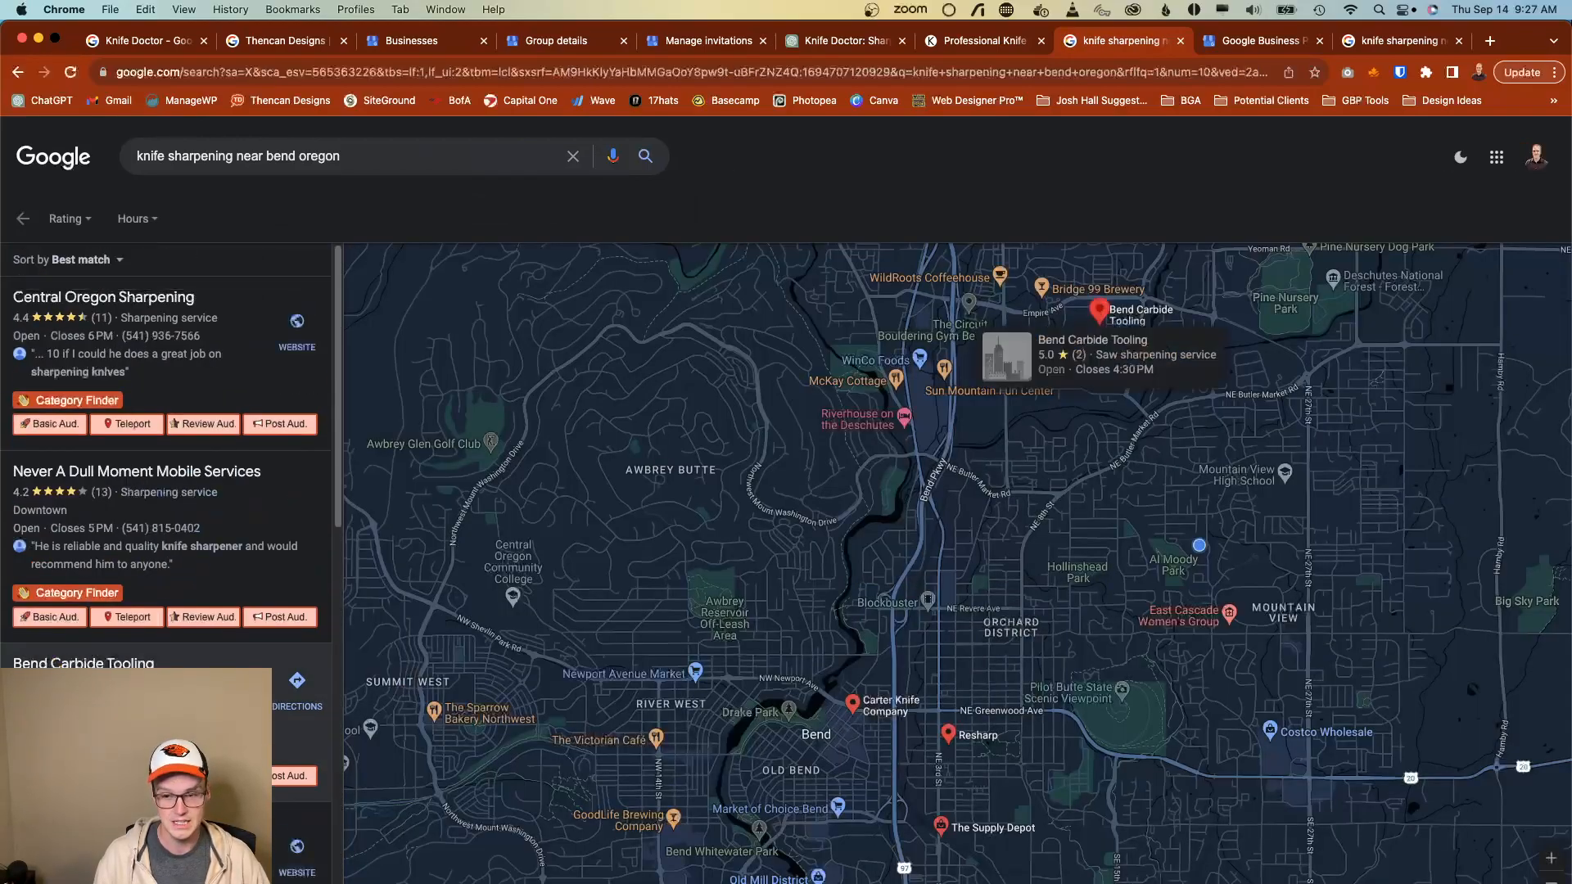
key("super+[")
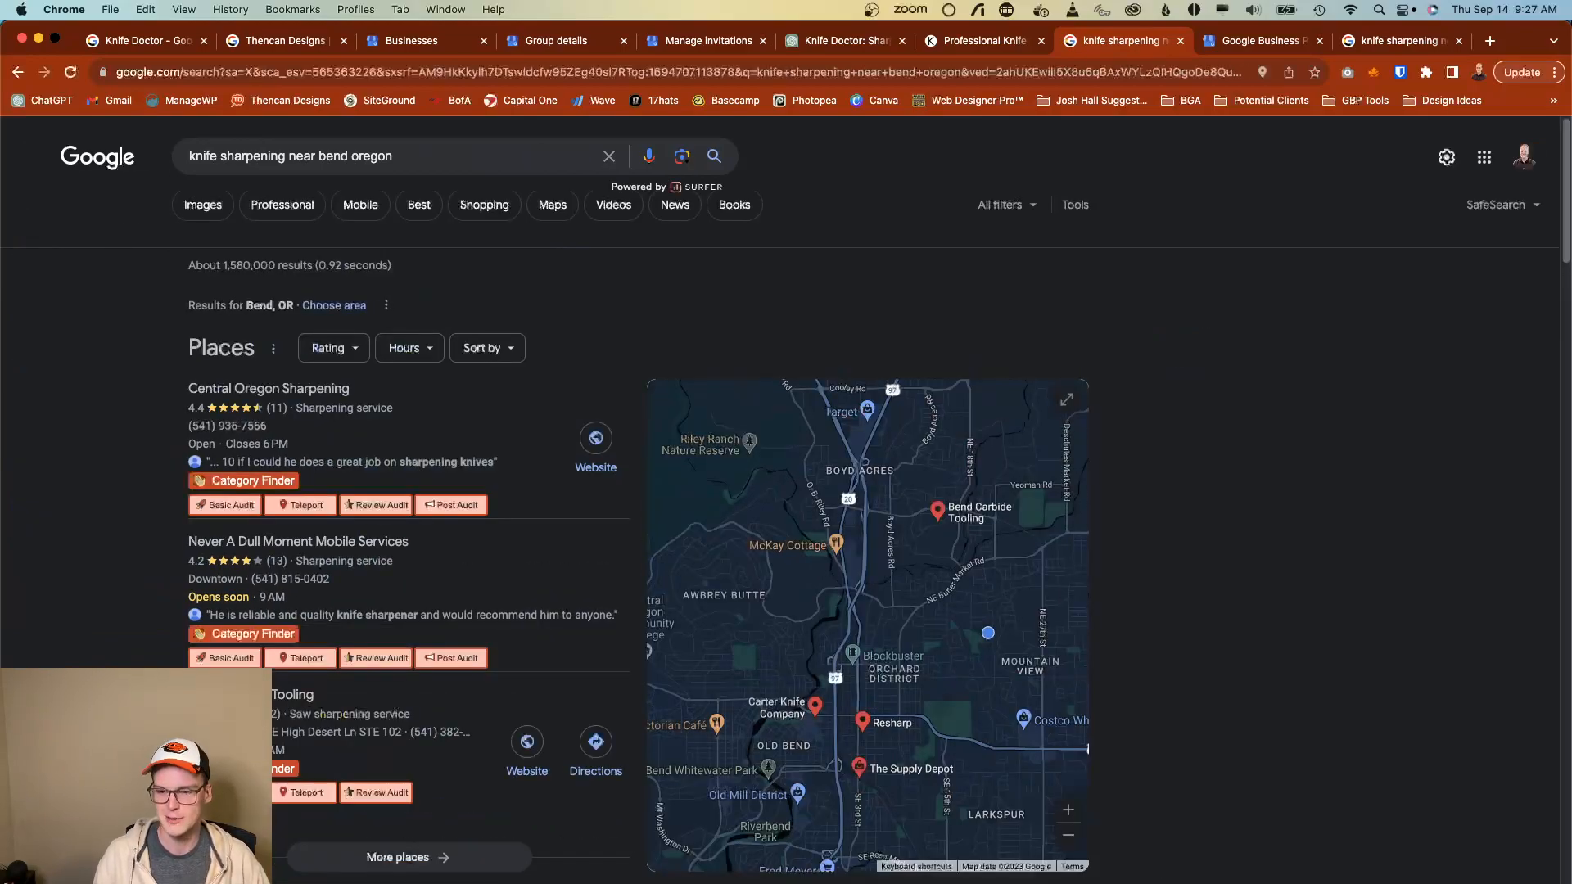
Examine the organic results for knife sharpening near Bend to locate the knife.doctor website and compare its placement with the competitors.
scroll(781, 499, "down", 3)
scroll(782, 499, "down", 15)
scroll(119, 669, "down", 15)
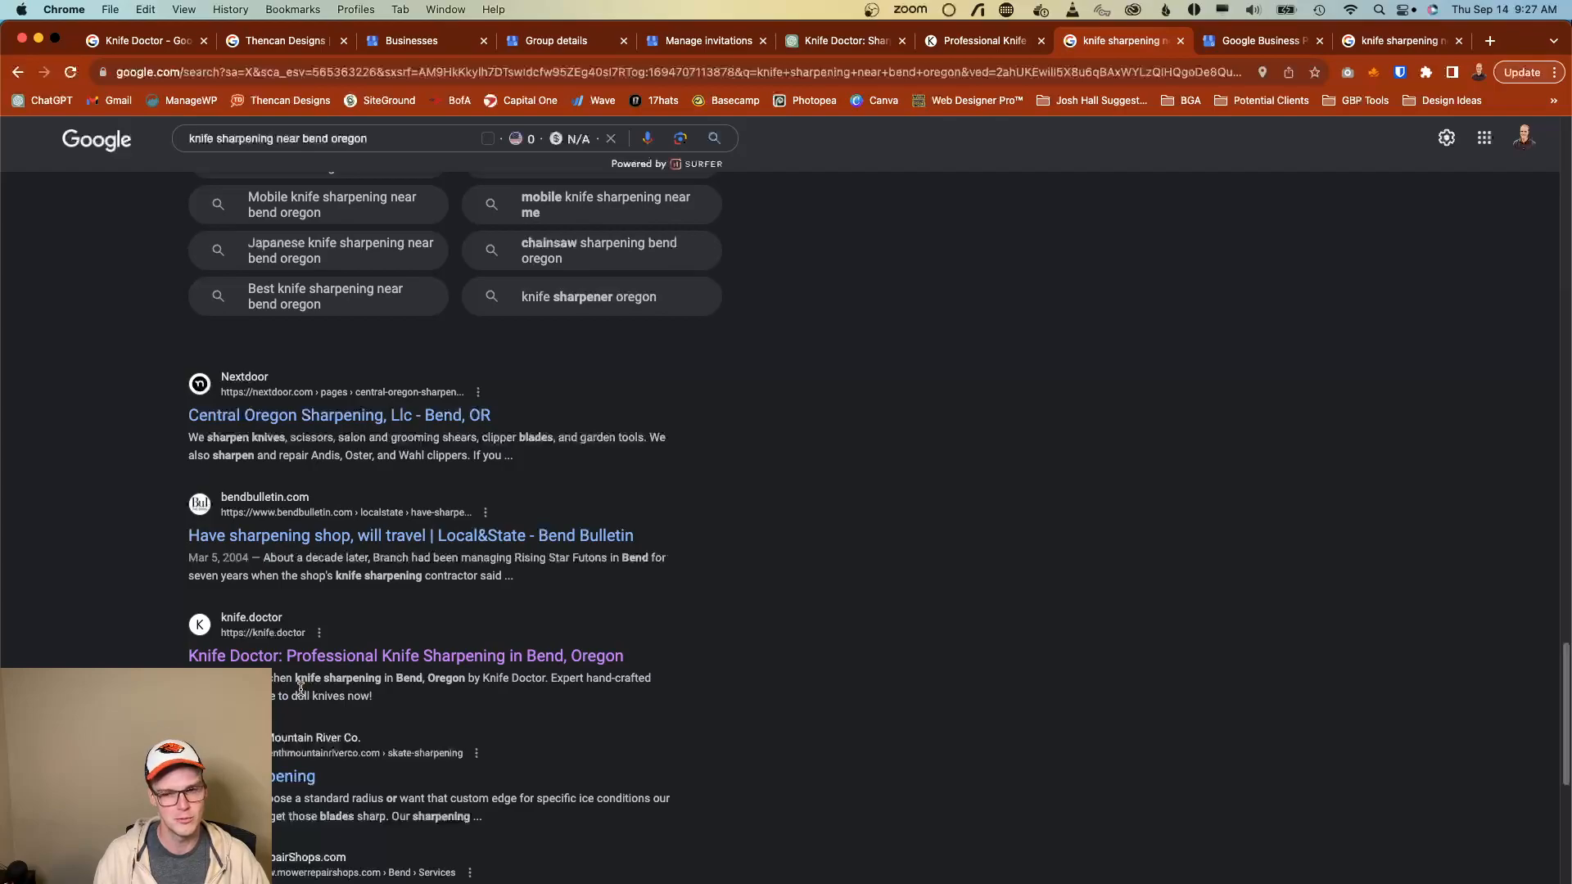
scroll(278, 696, "up", 10)
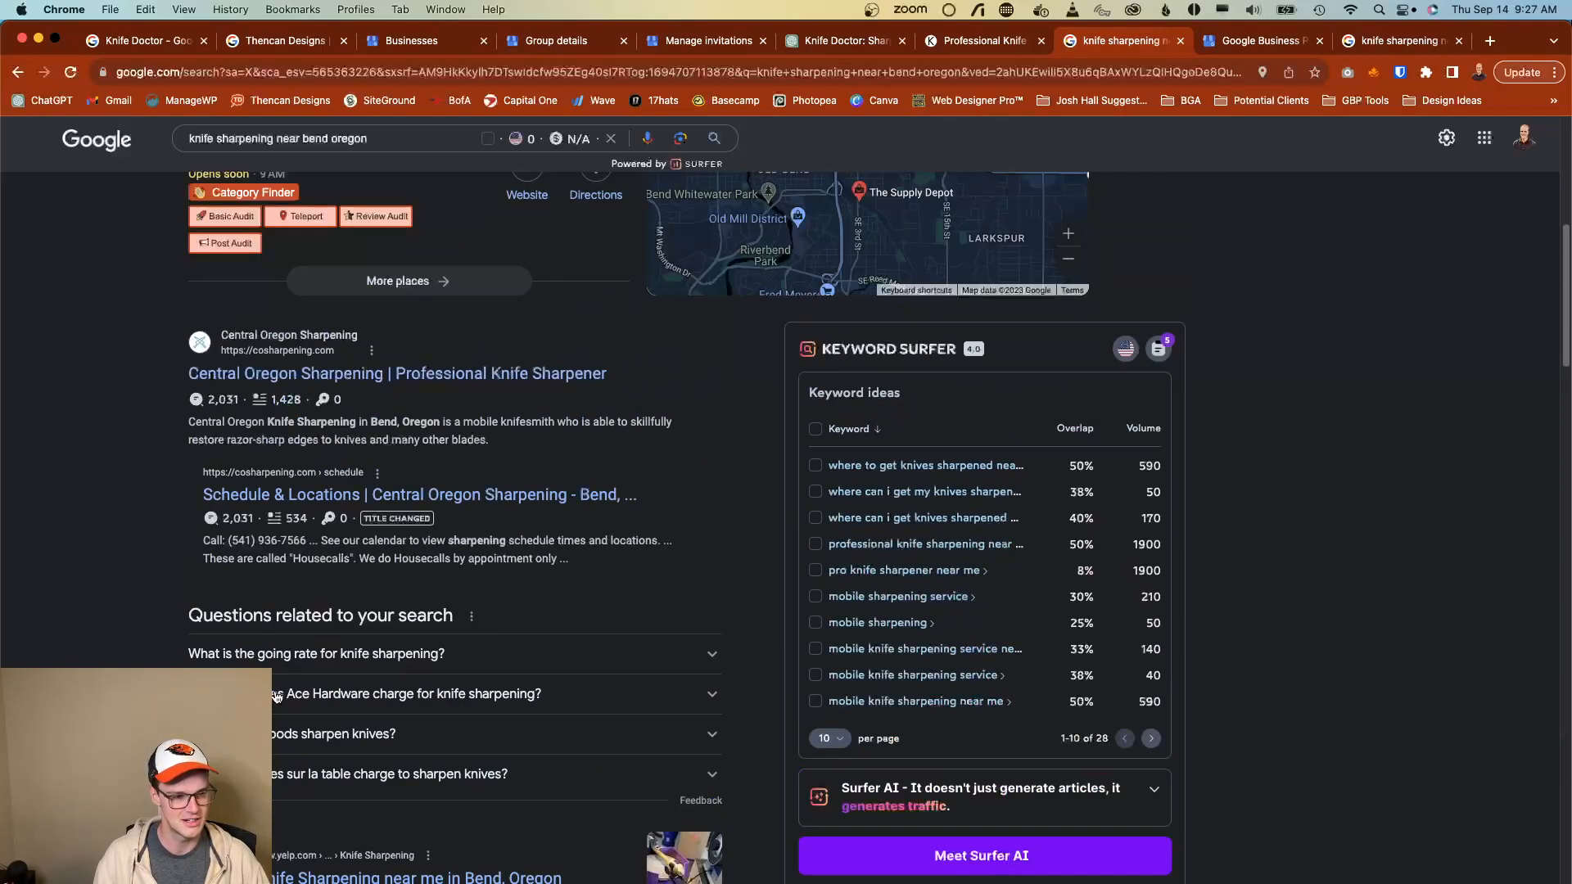
scroll(274, 700, "down", 10)
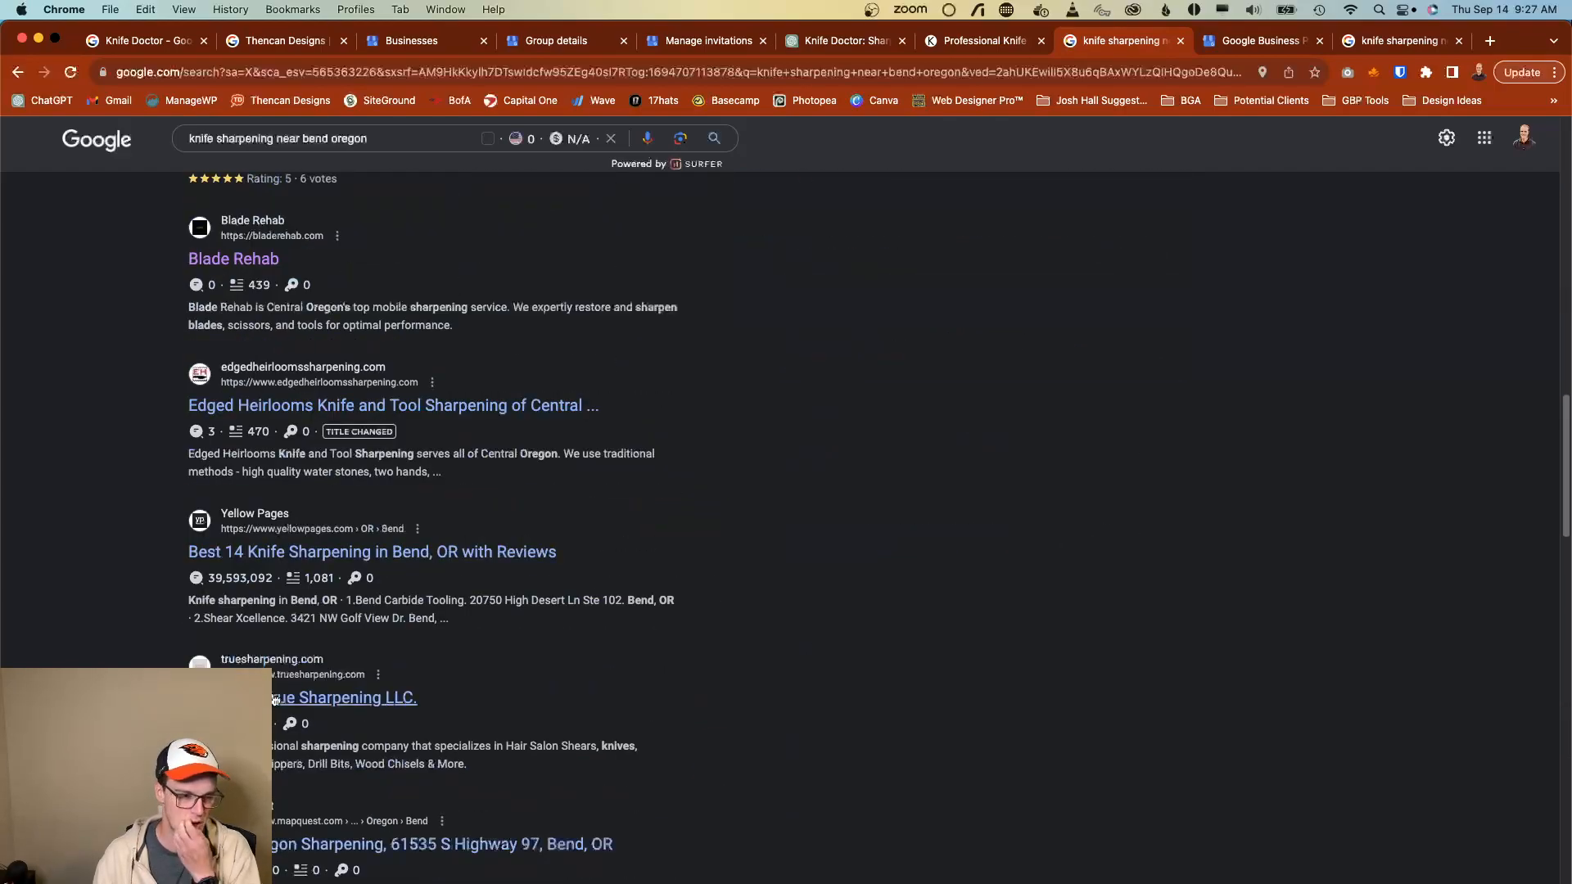
scroll(274, 700, "down", 3)
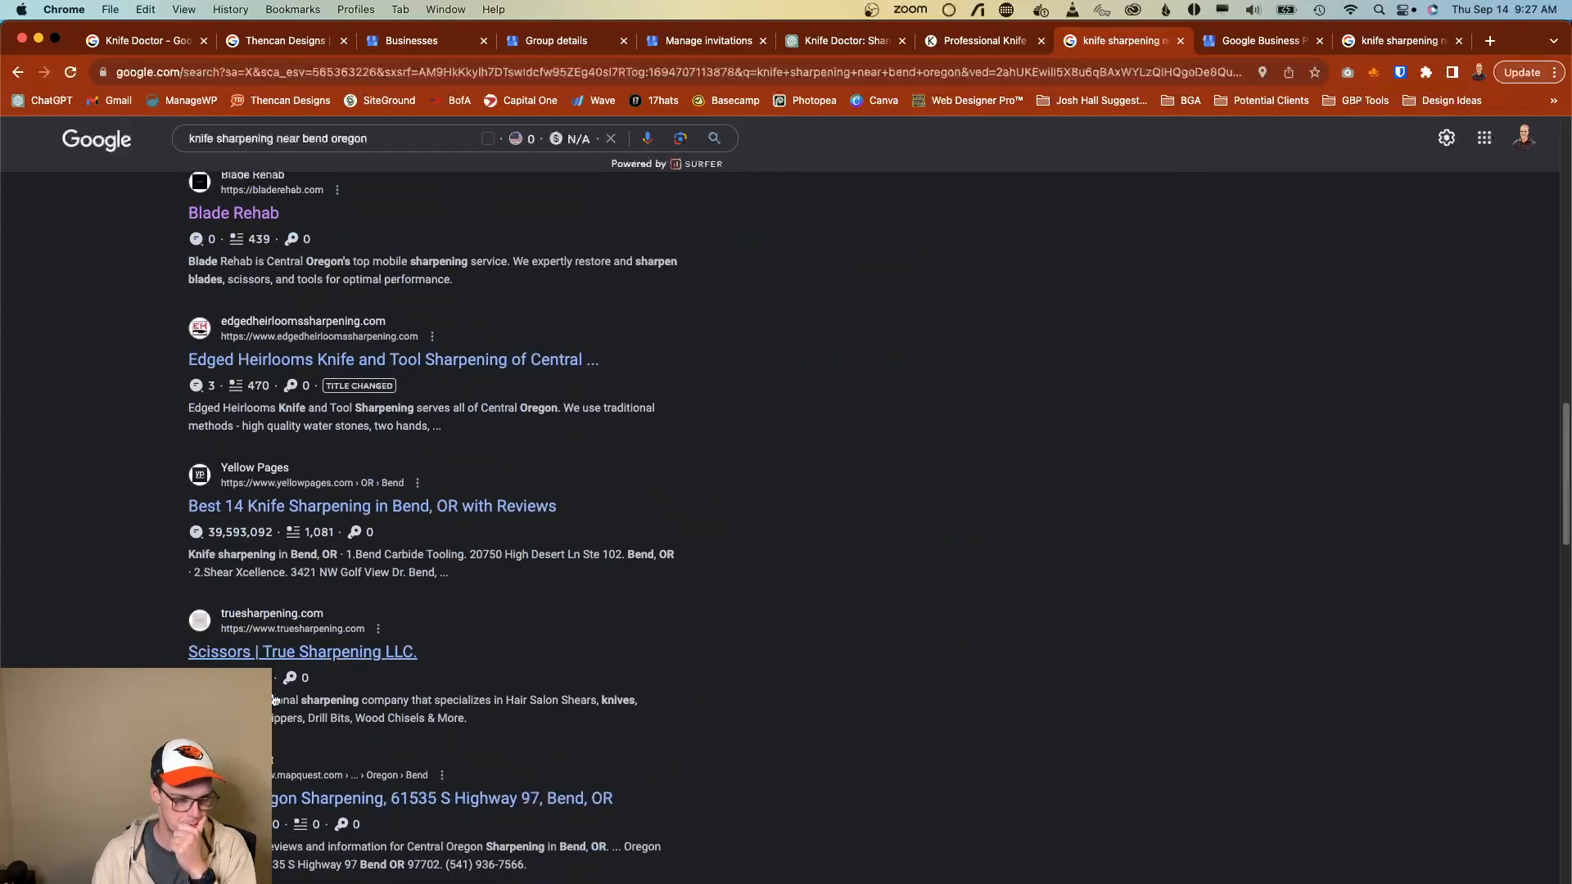
scroll(275, 694, "down", 12)
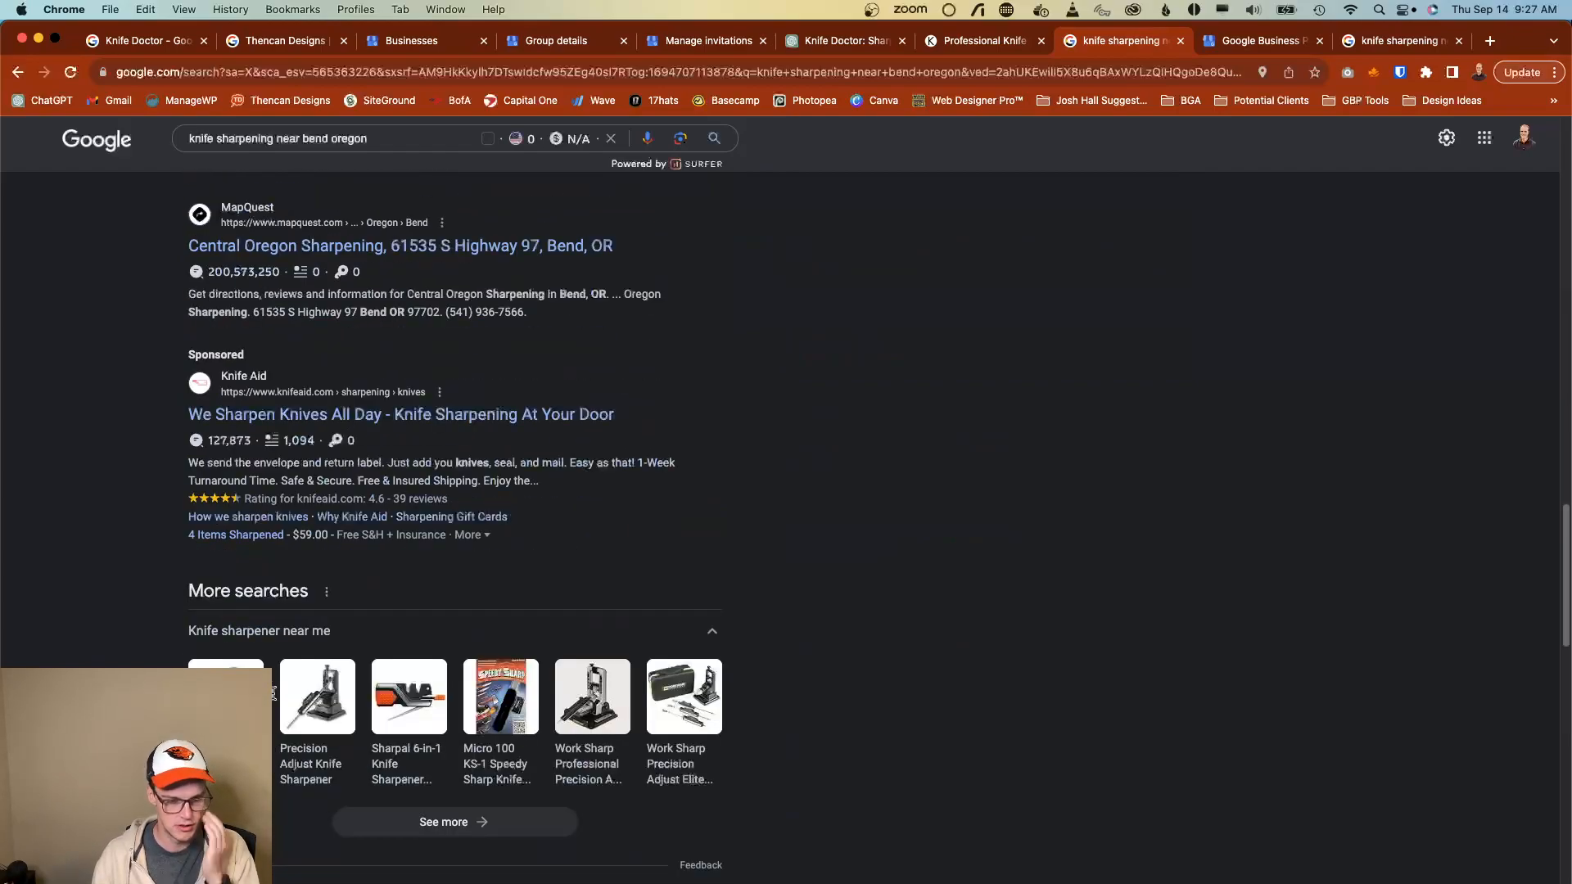
scroll(271, 710, "down", 2)
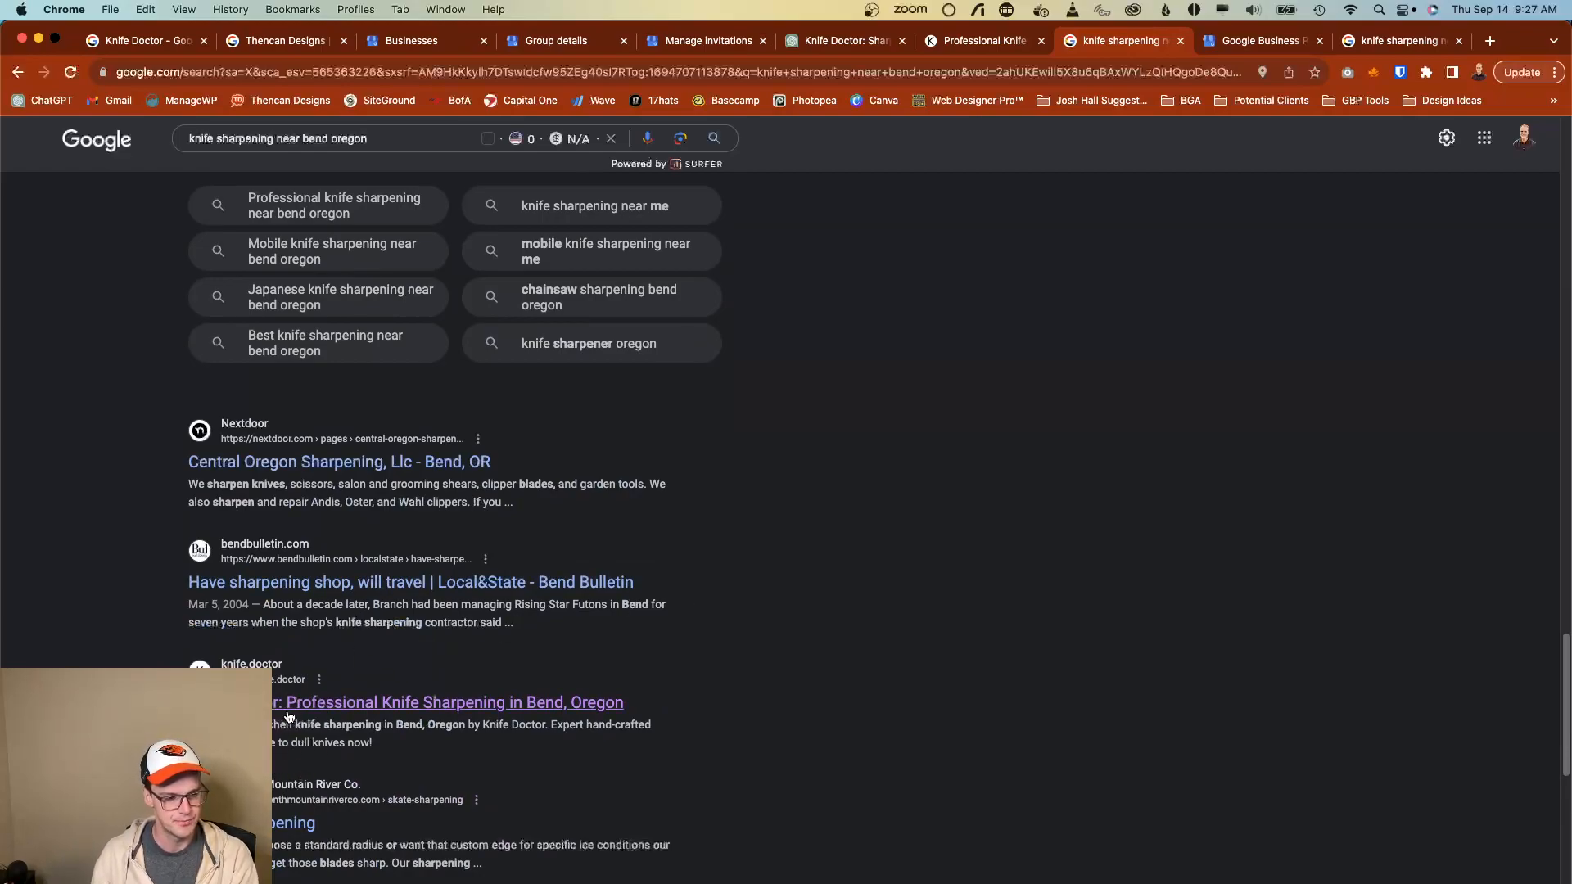
scroll(72, 665, "up", 20)
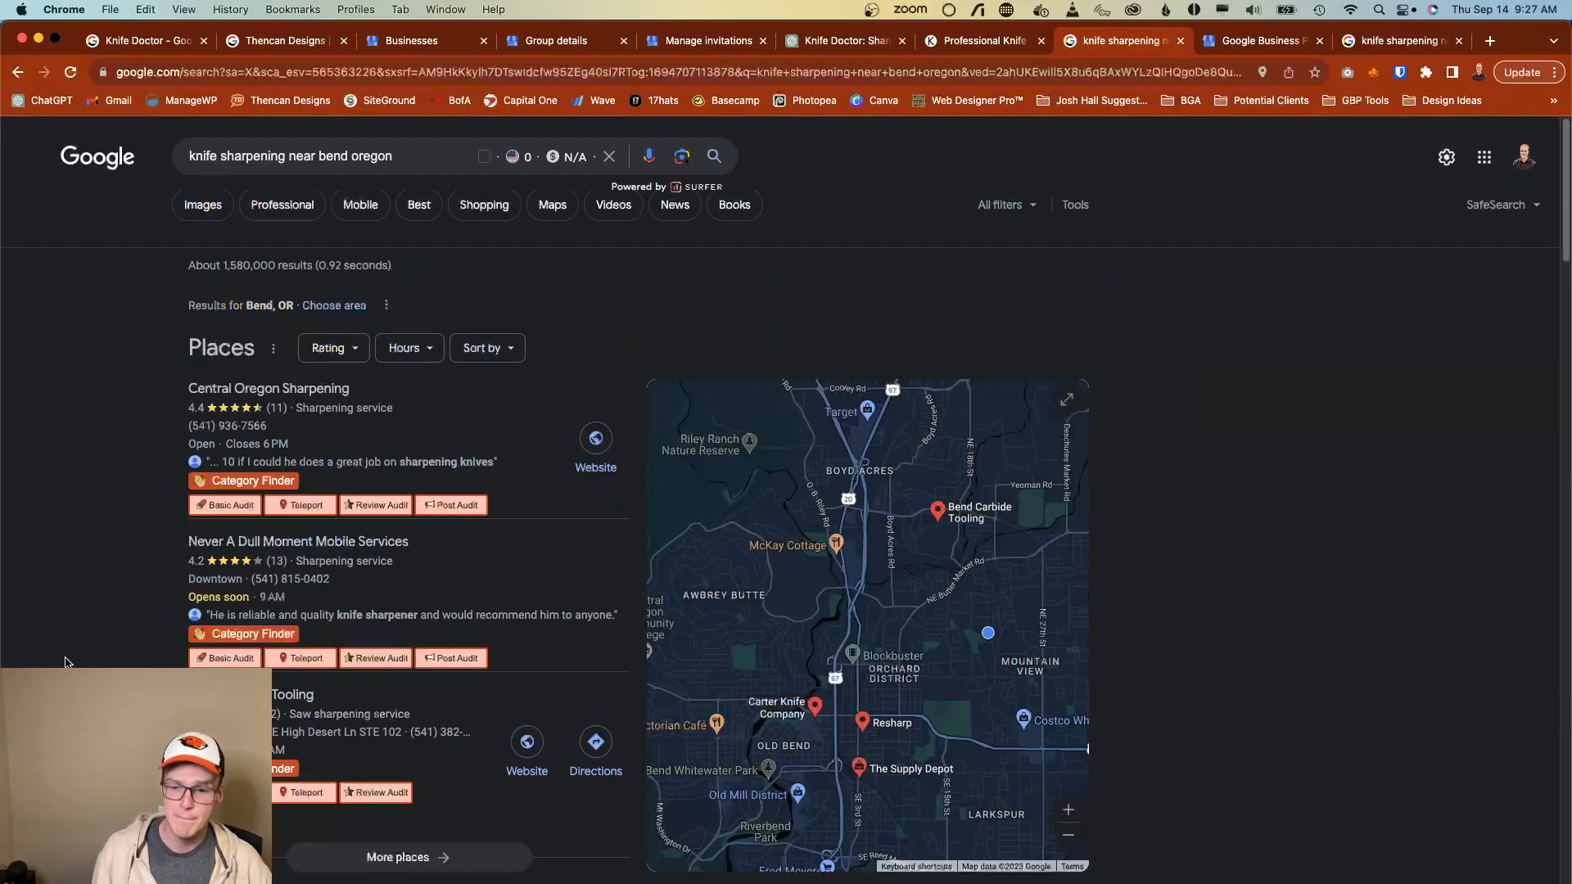
scroll(89, 570, "down", 20)
scroll(90, 547, "down", 10)
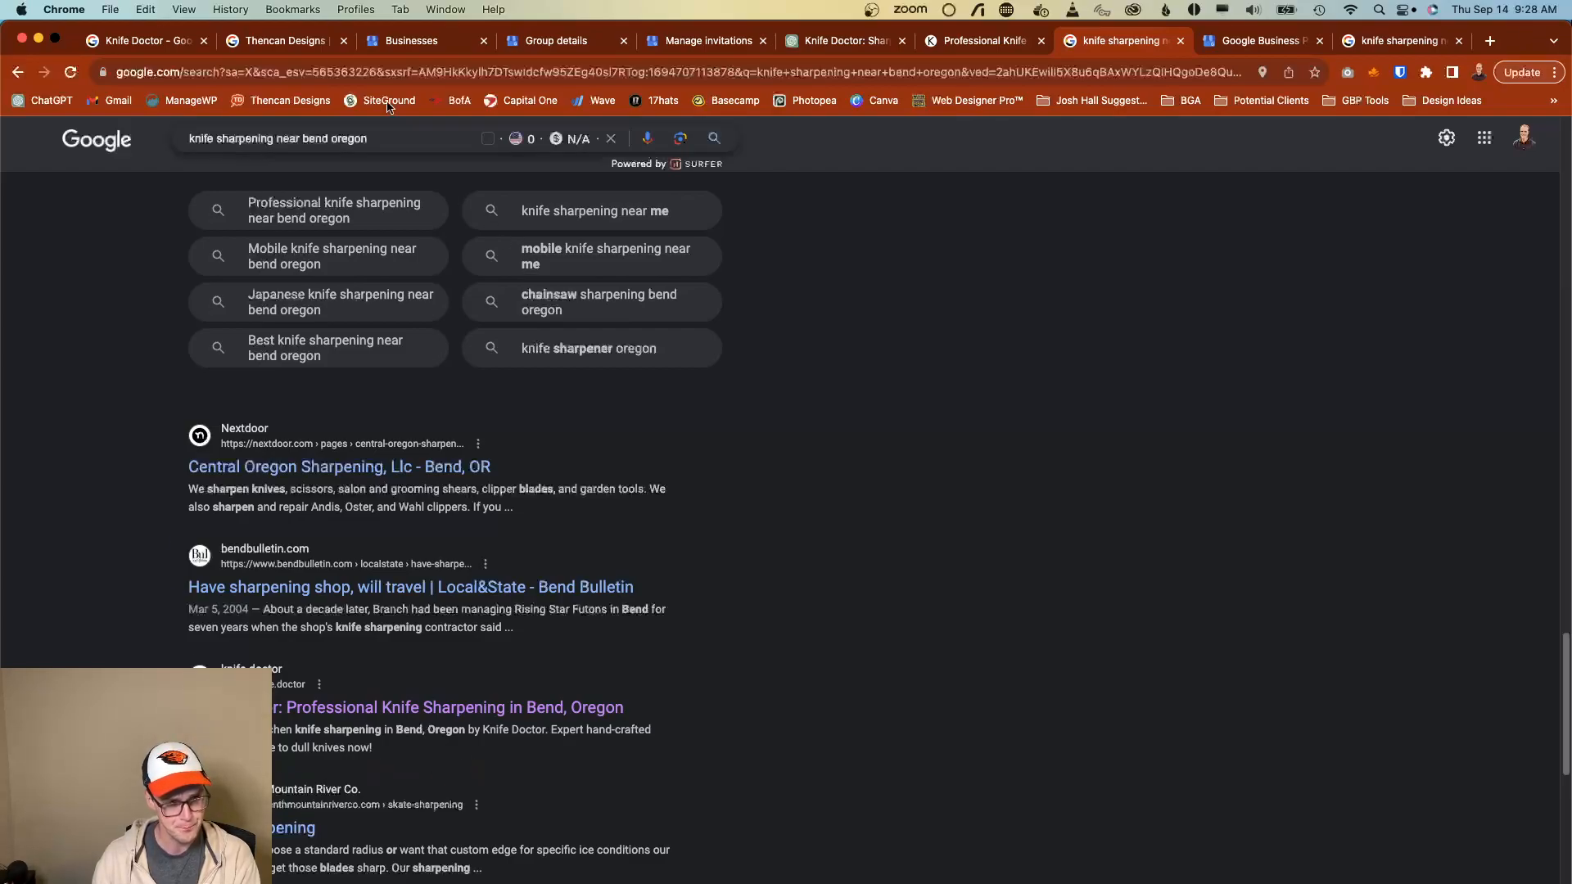
Return to the Knife Doctor search results and review its management options and public business listing.
left_click(178, 52)
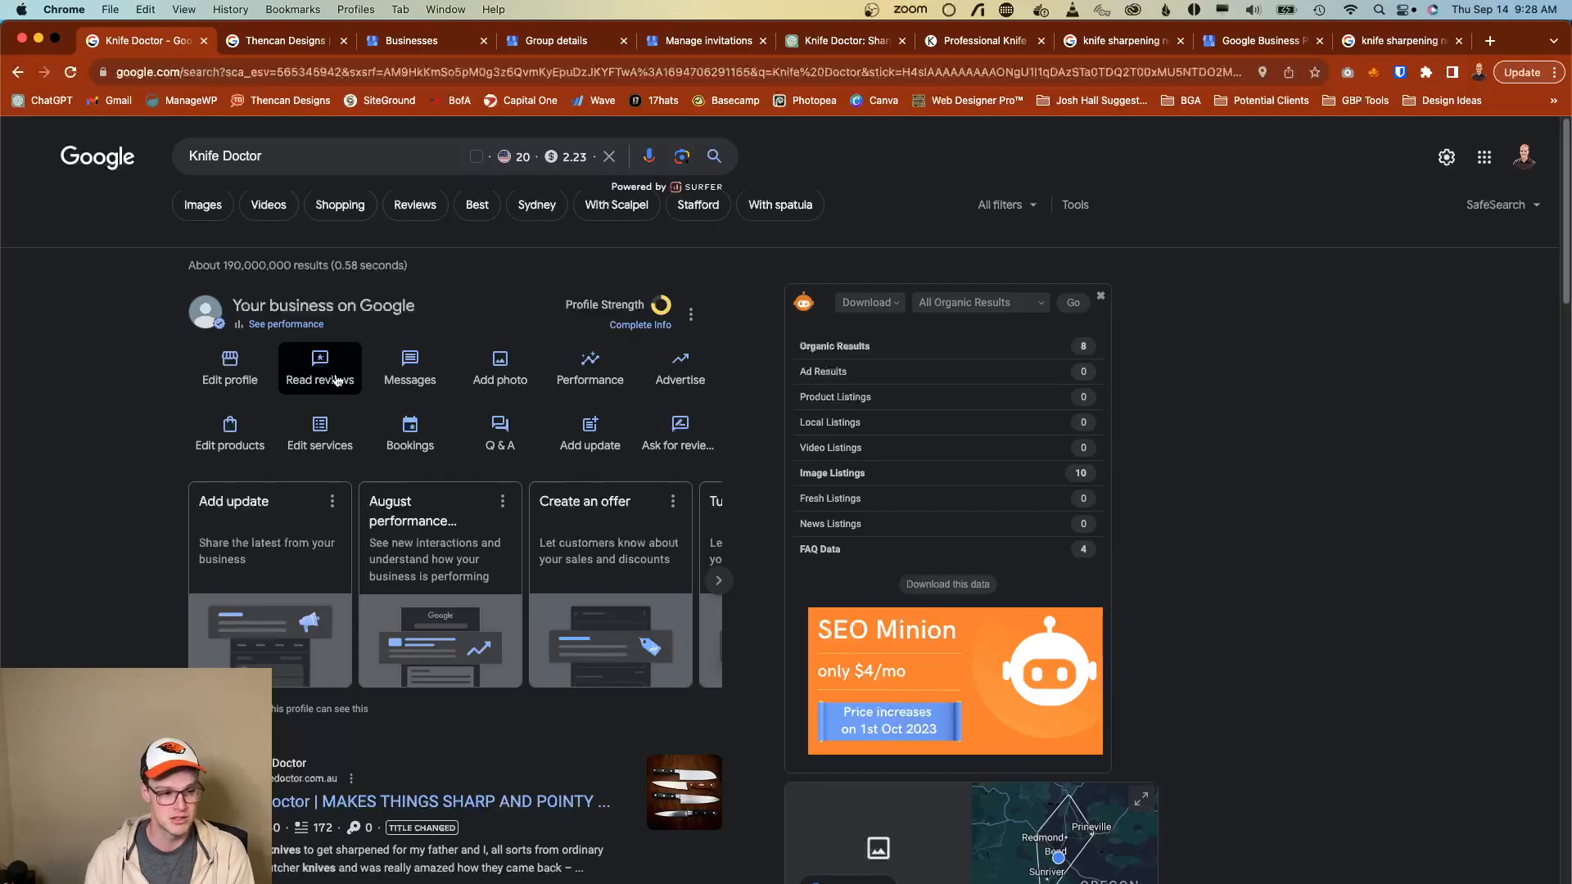
scroll(112, 553, "down", 3)
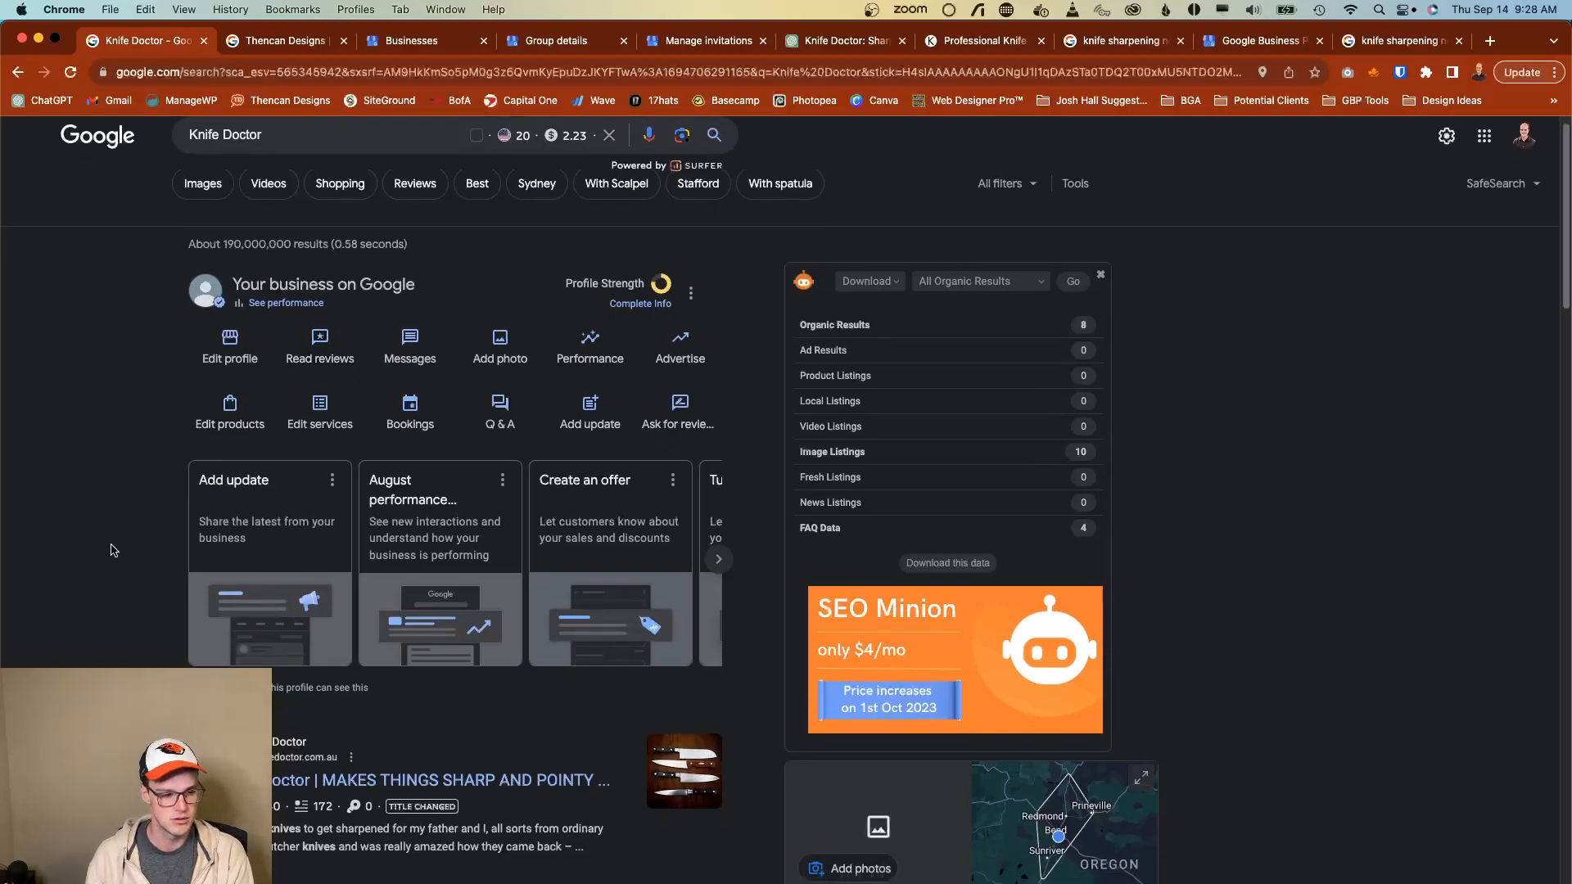
scroll(112, 550, "up", 3)
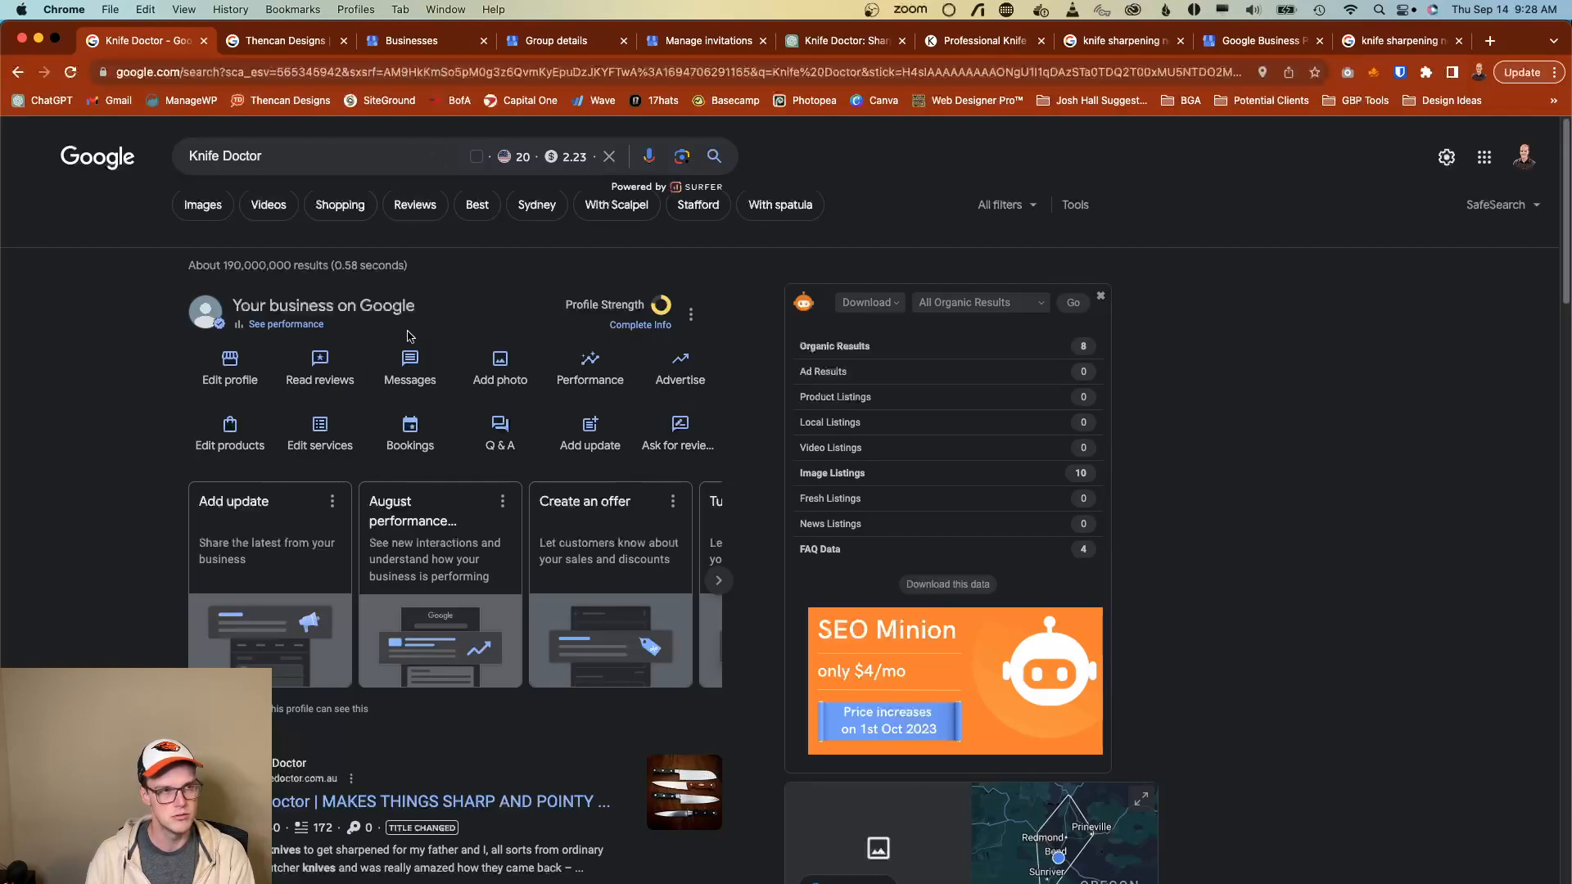
scroll(695, 687, "down", 5)
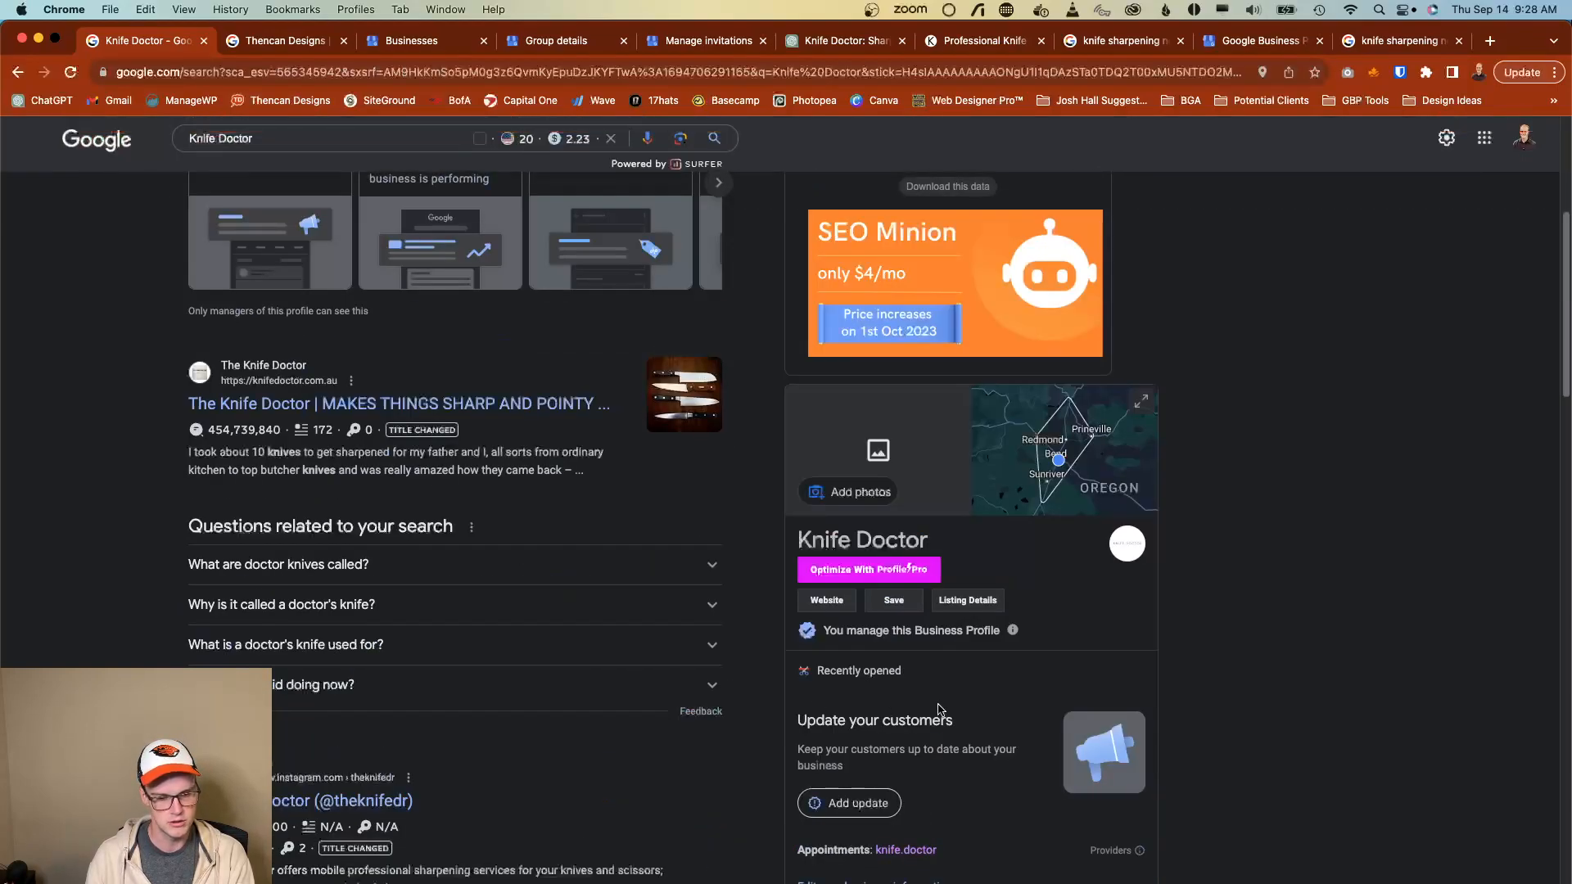
scroll(834, 757, "up", 5)
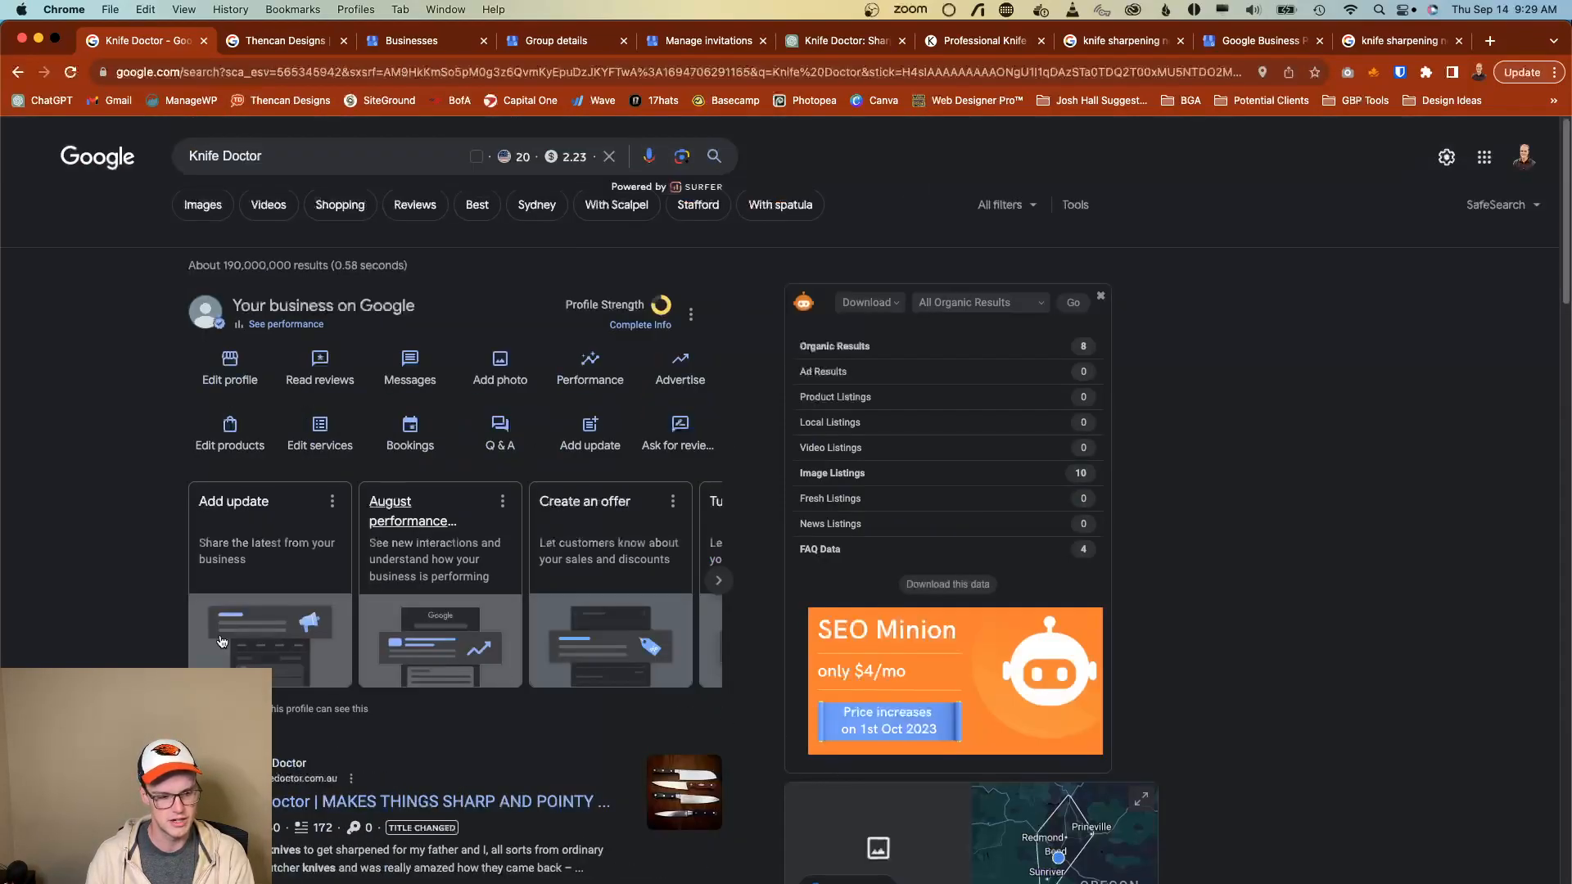
Open the Central Oregon Sharpening listing from the Bend knife sharpening results and review its overview, business description and web results.
left_click(1080, 48)
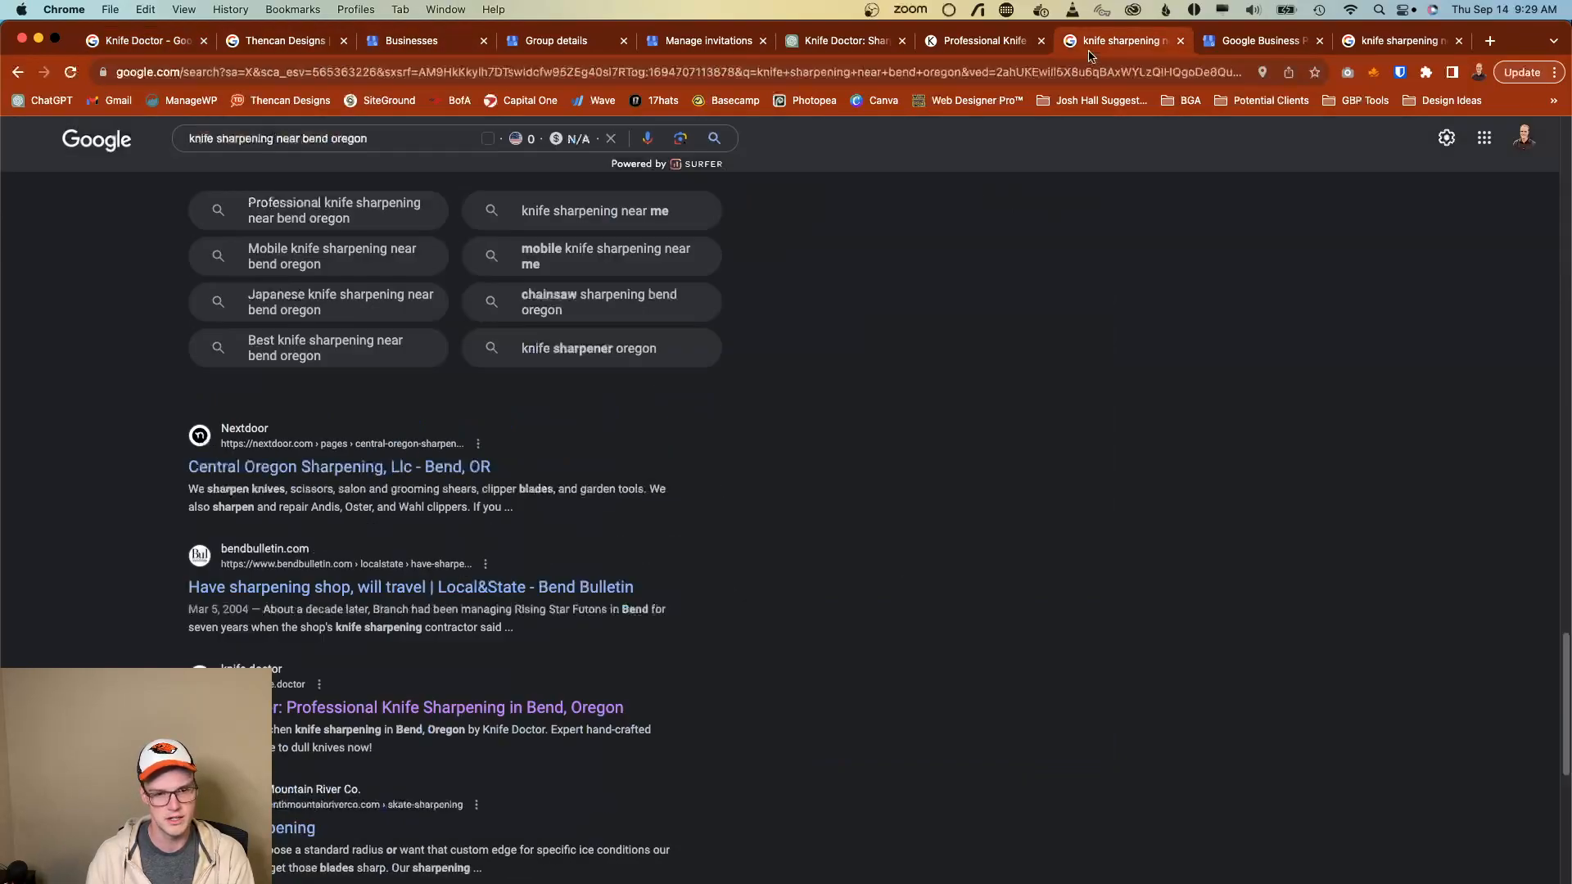
scroll(442, 589, "up", 15)
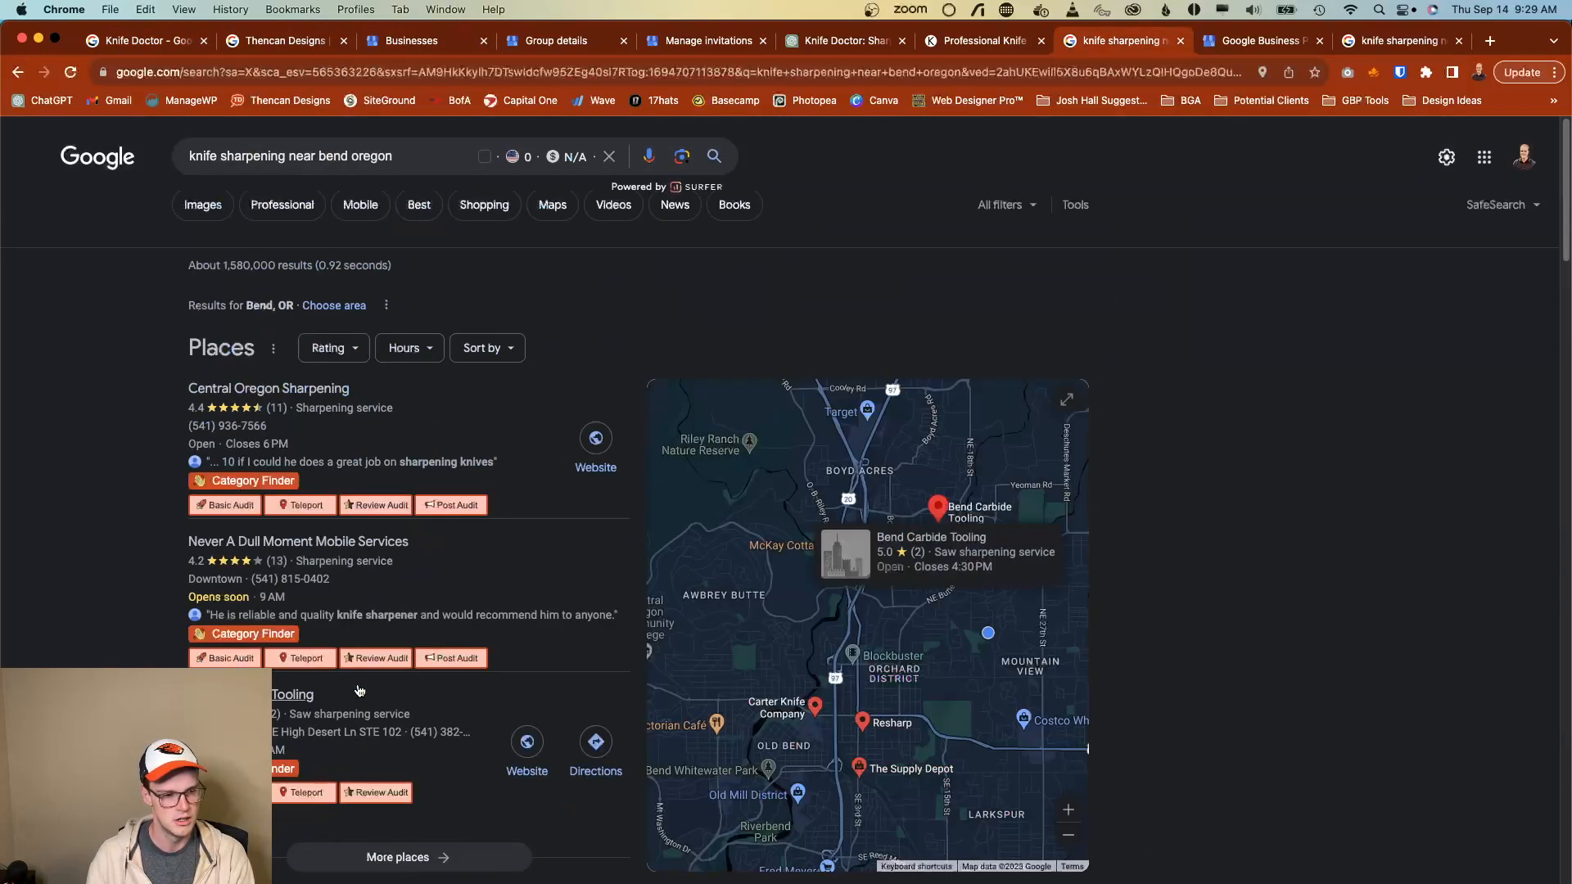
left_click(392, 477)
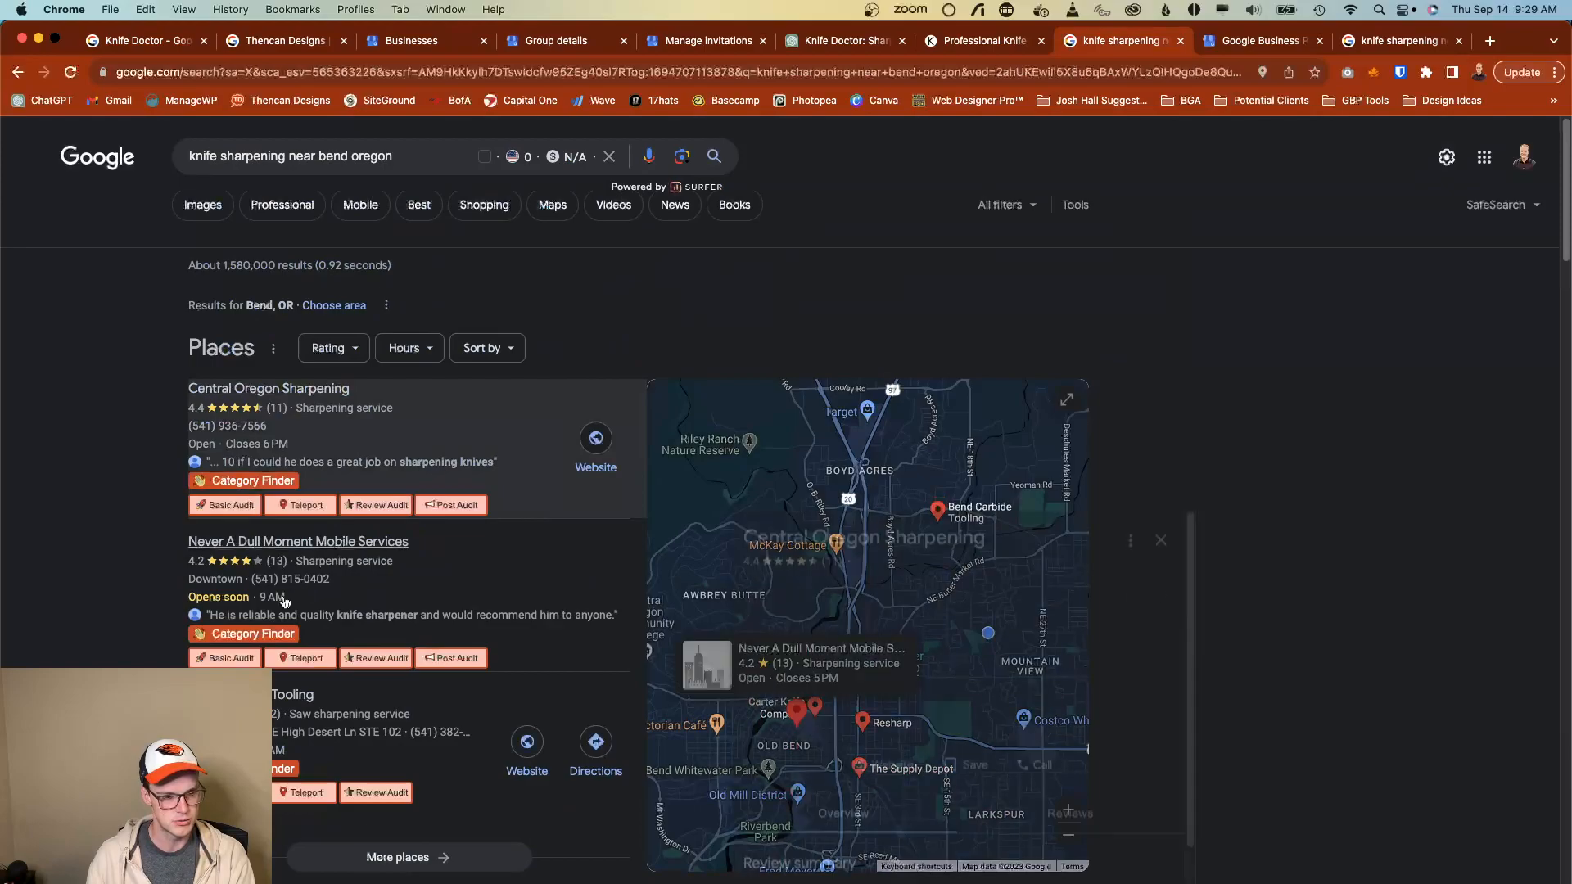
scroll(1064, 385, "down", 10)
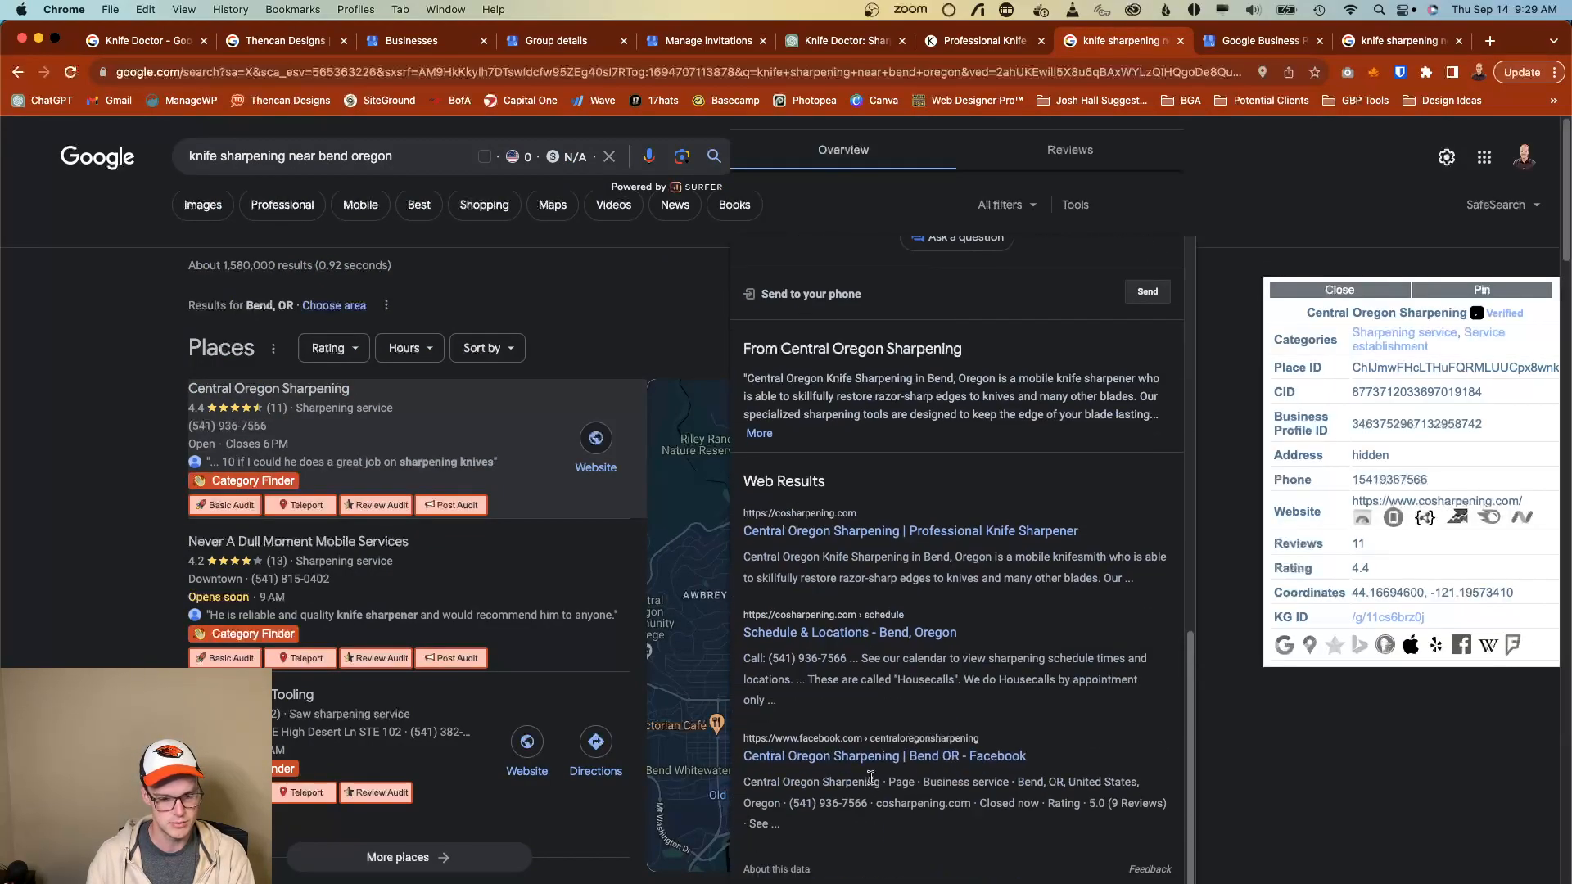
Review the Central Oregon Sharpening listing details and compare them with the organic knife sharpening results for Bend.
scroll(910, 780, "up", 10)
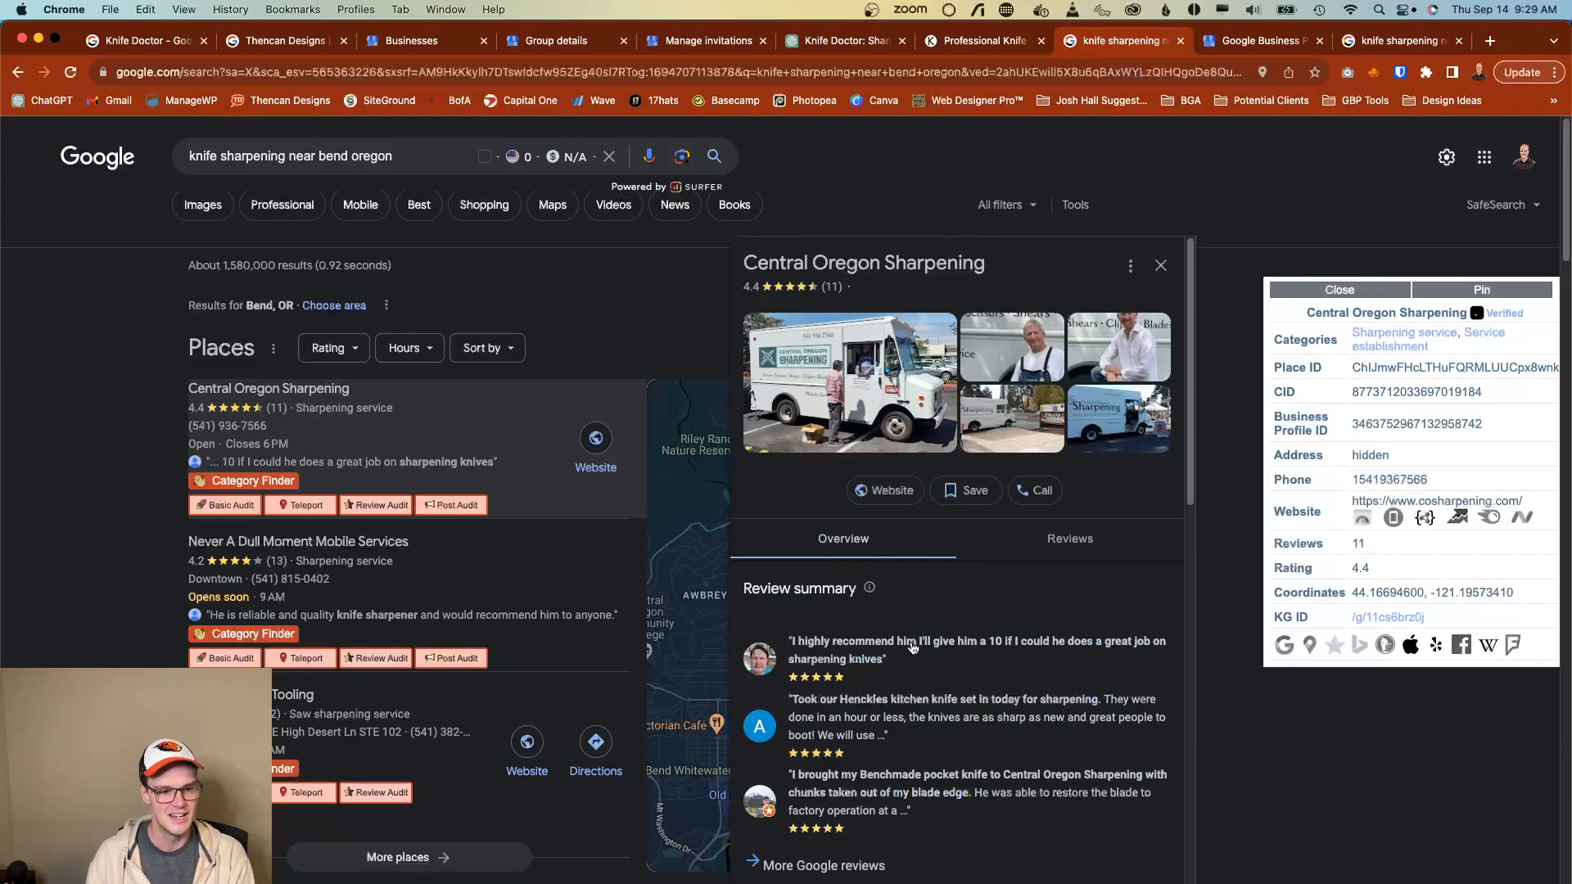
scroll(975, 673, "down", 10)
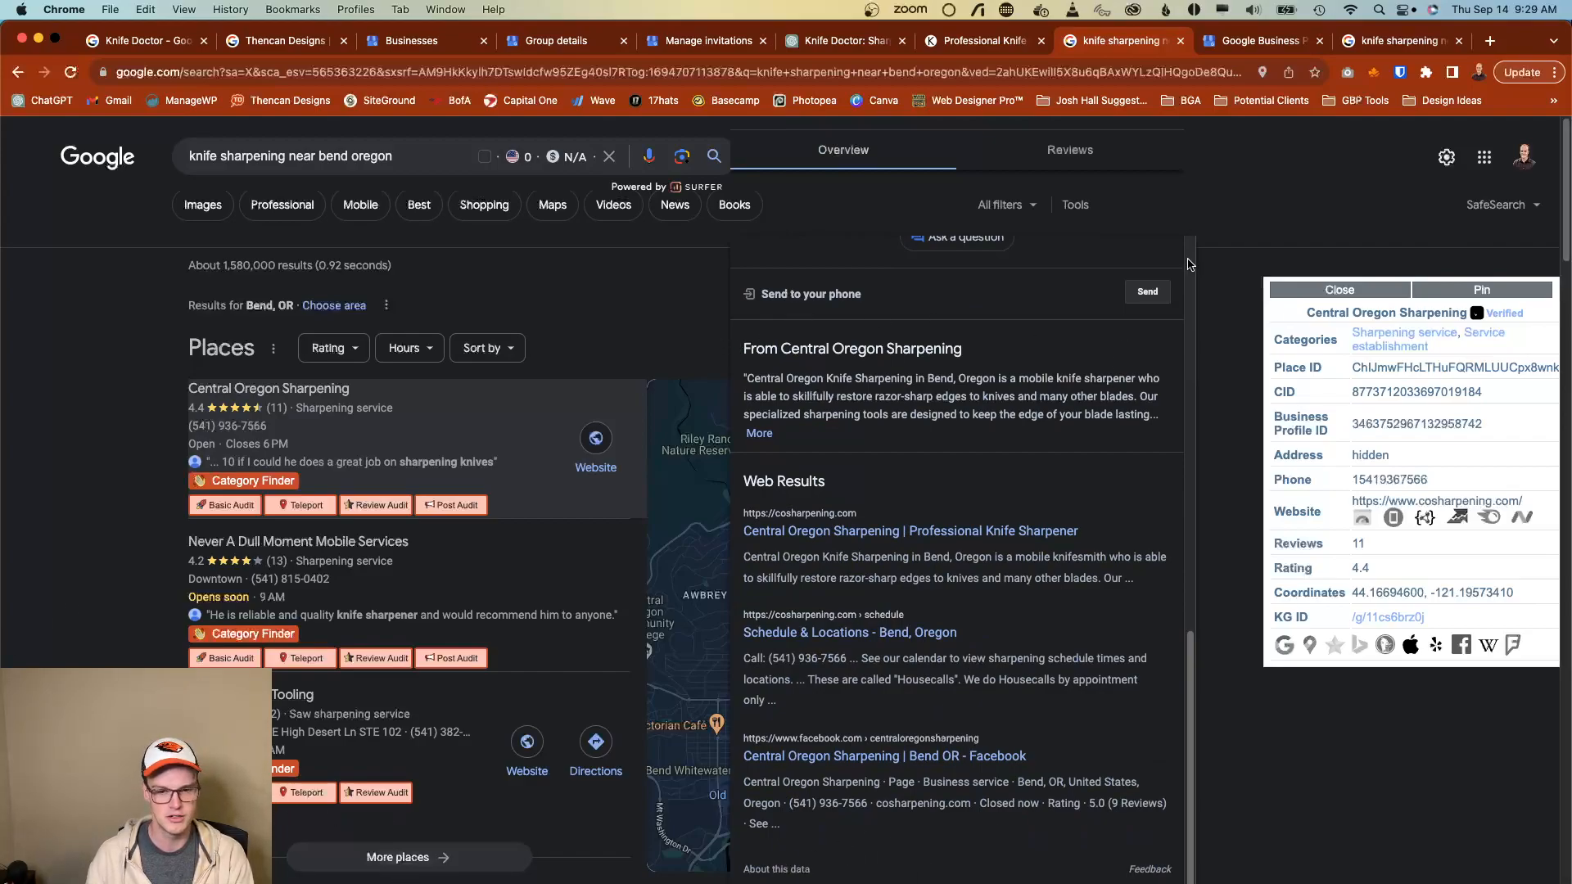
scroll(96, 396, "down", 10)
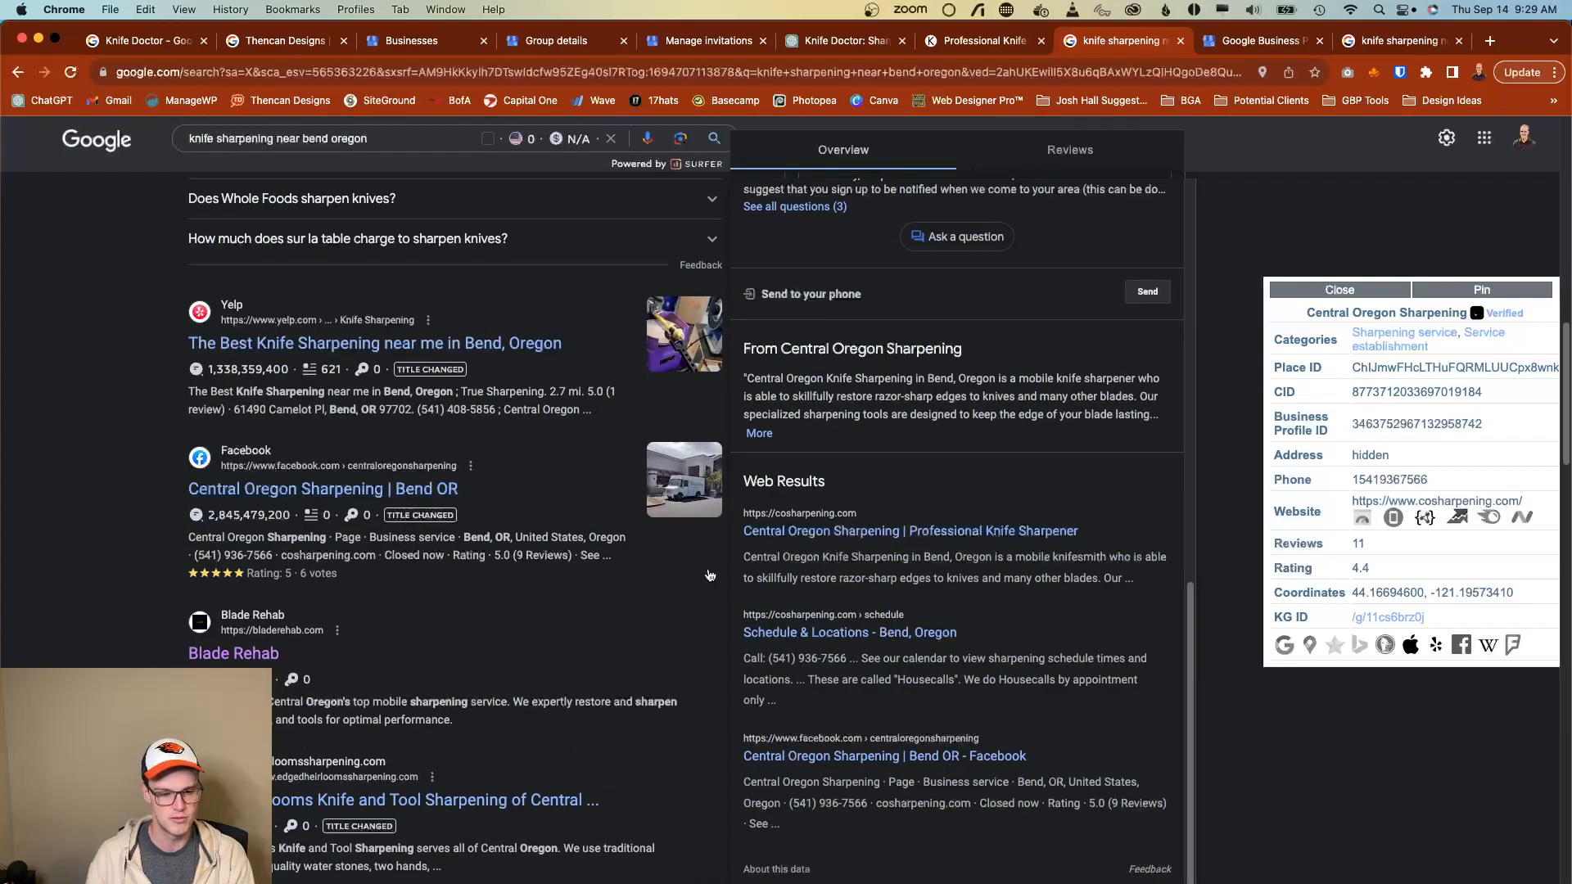
scroll(481, 632, "up", 1)
right_click(481, 632)
left_click(2, 628)
scroll(3, 628, "up", 10)
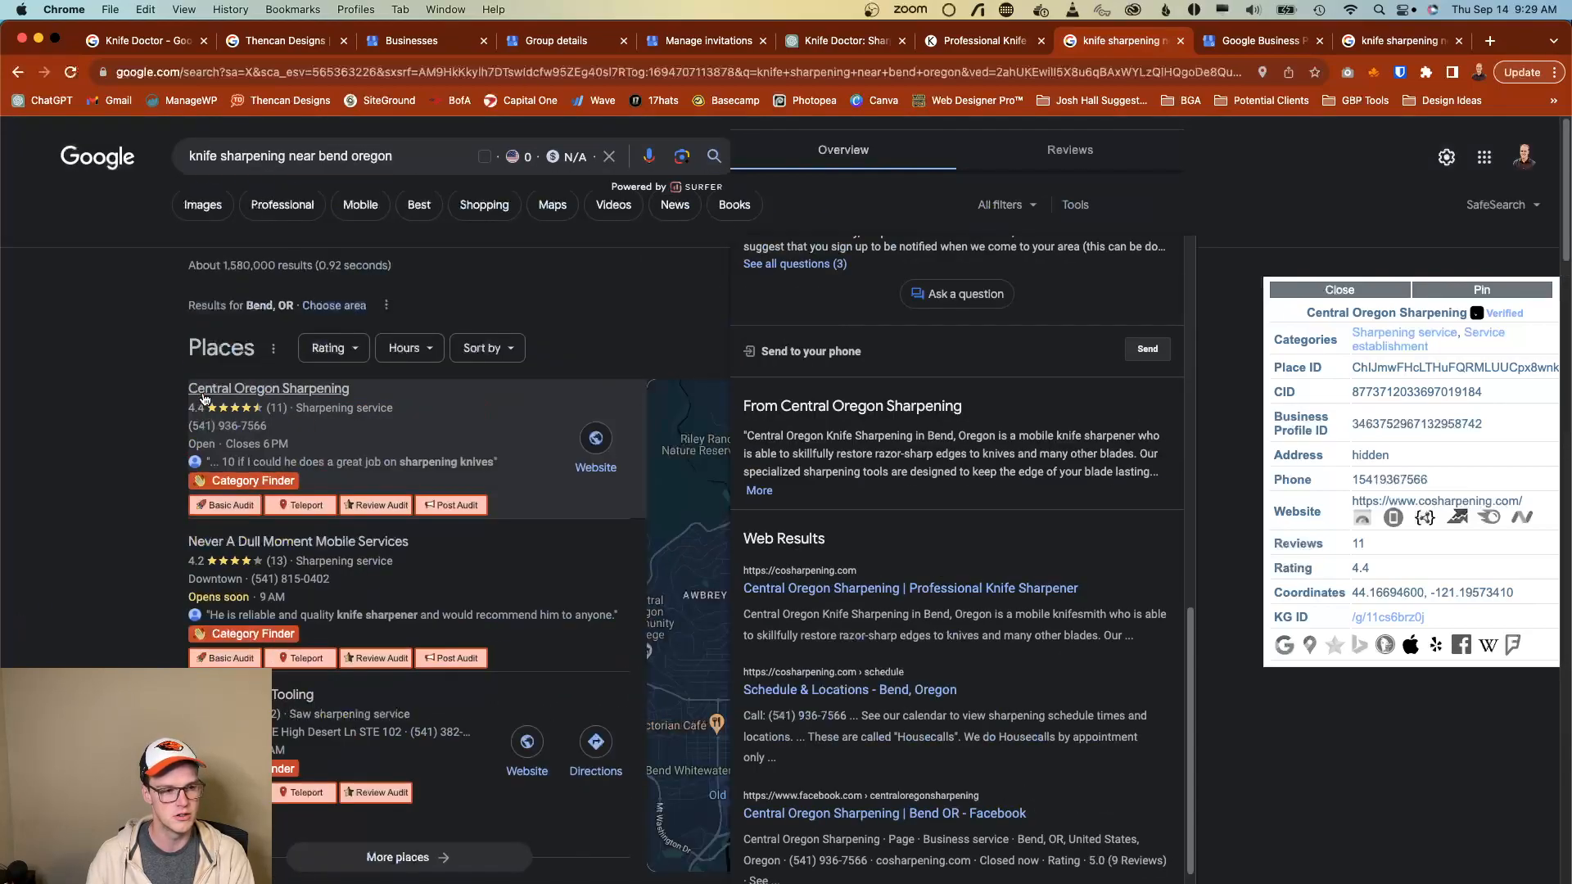
Go to maps.google.com and look up the suggested Bend Web Design listing.
left_click(288, 70)
type("maps.google.com")
key("Return")
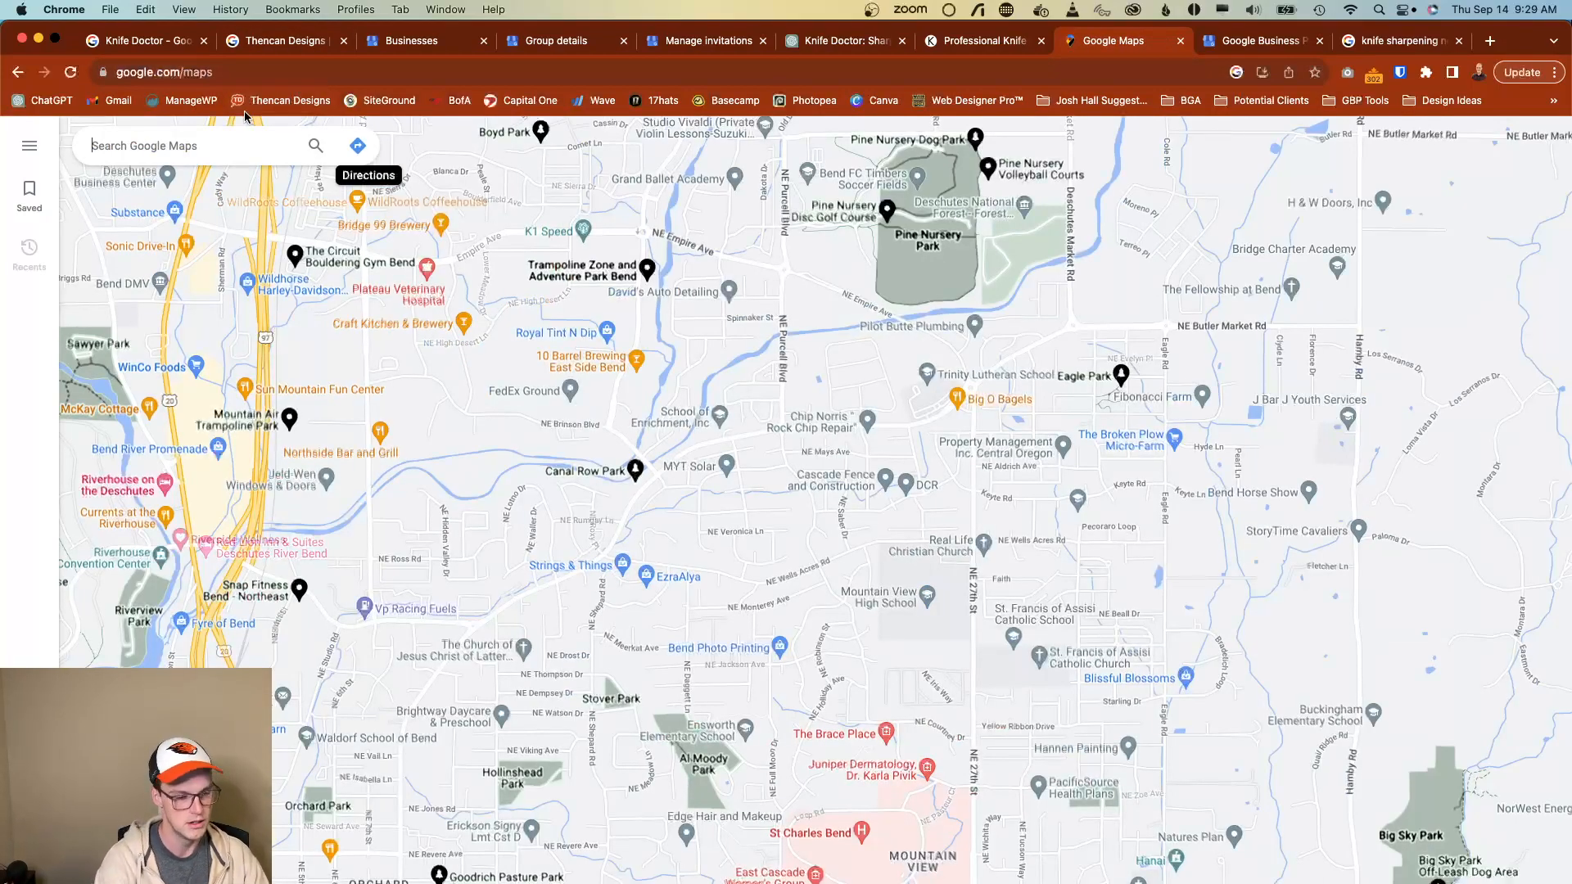
type("bend")
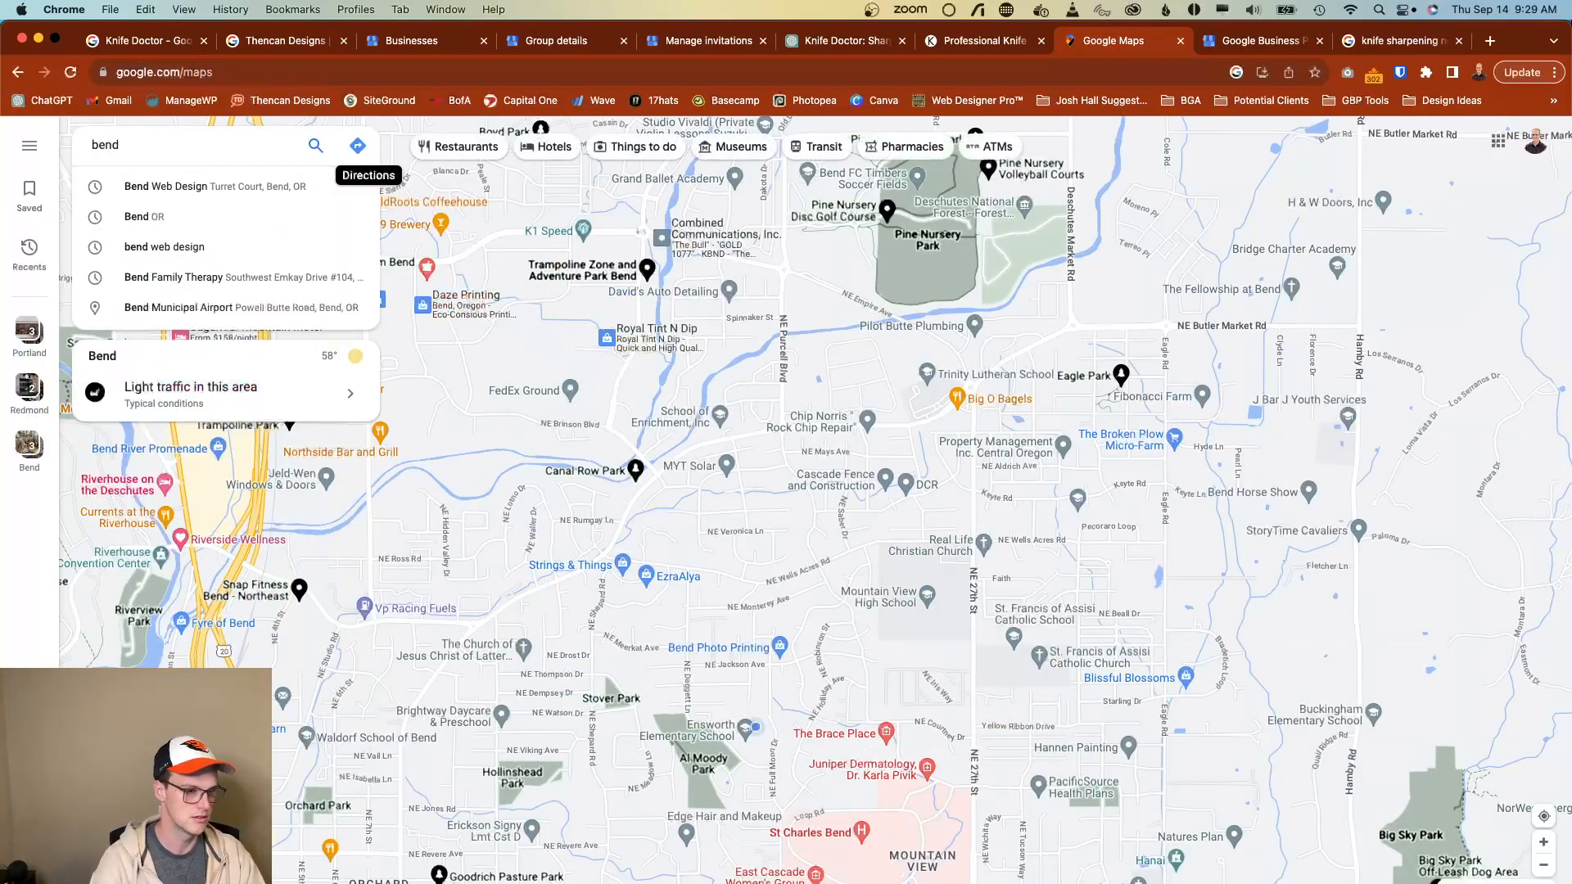
key("Down")
key("Return")
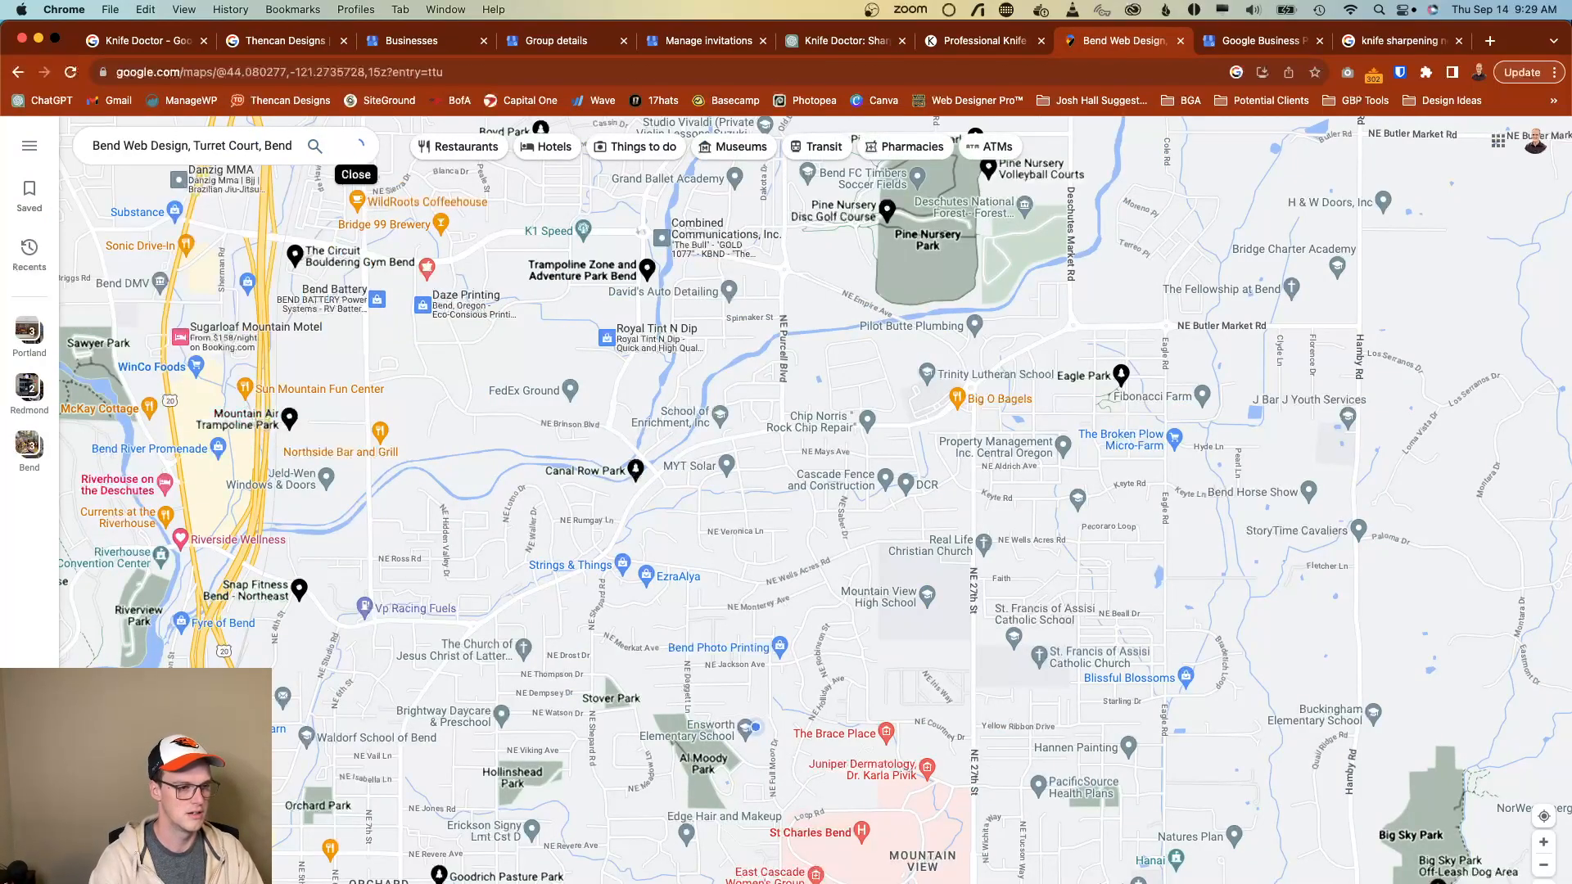
Search the map for "bend web design" and examine the businesses plotted around Bend.
left_click(174, 158)
type("W")
key("BackSpace")
type("bend e")
key("BackSpace")
type("web design")
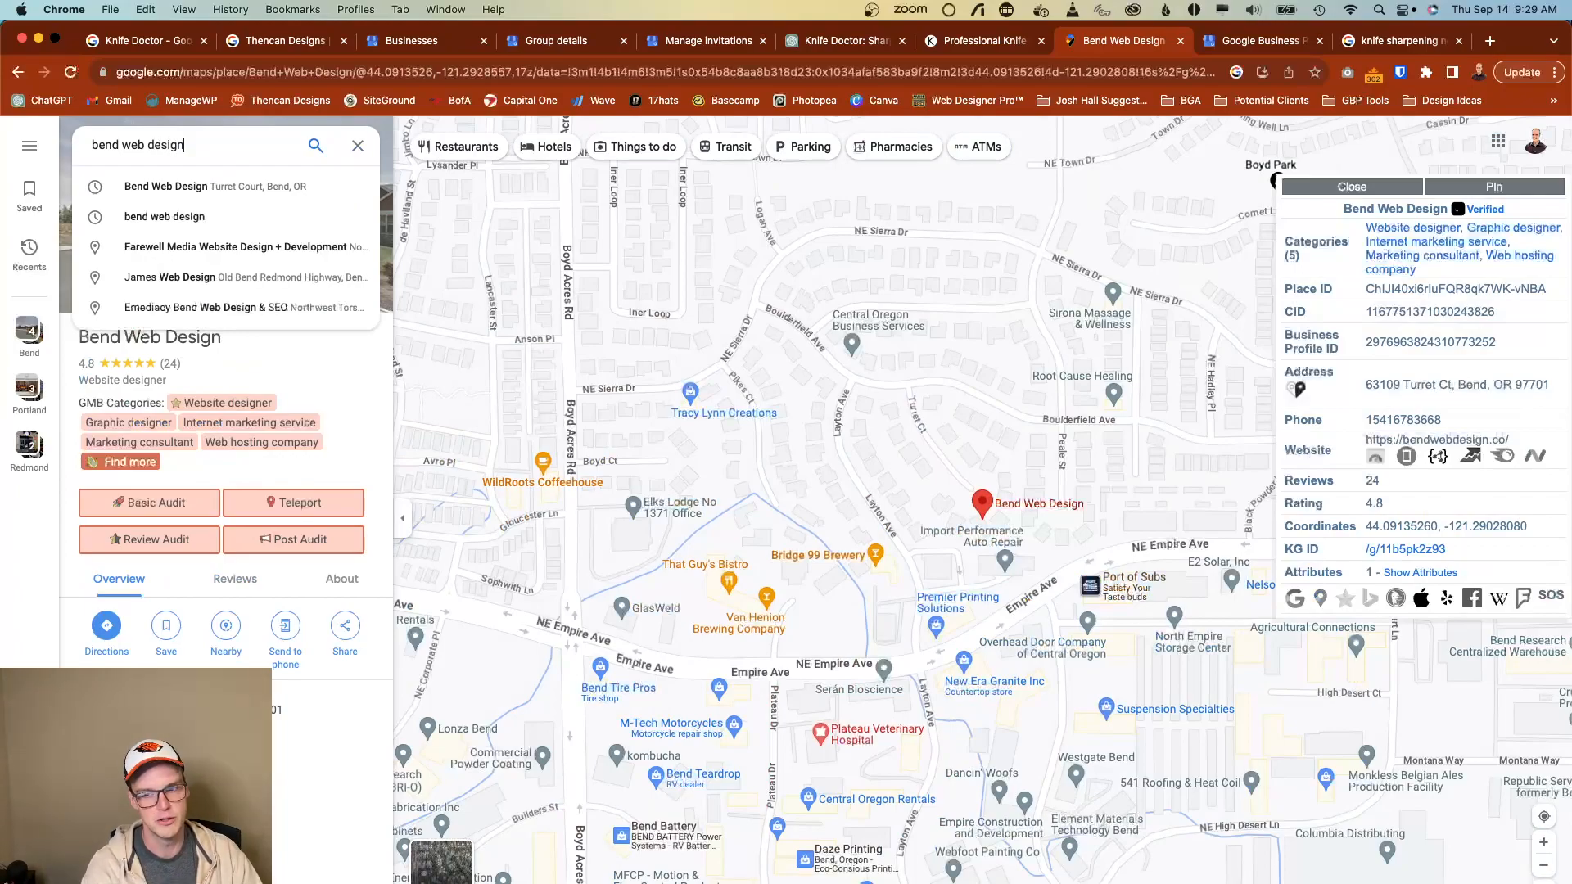
key("Return")
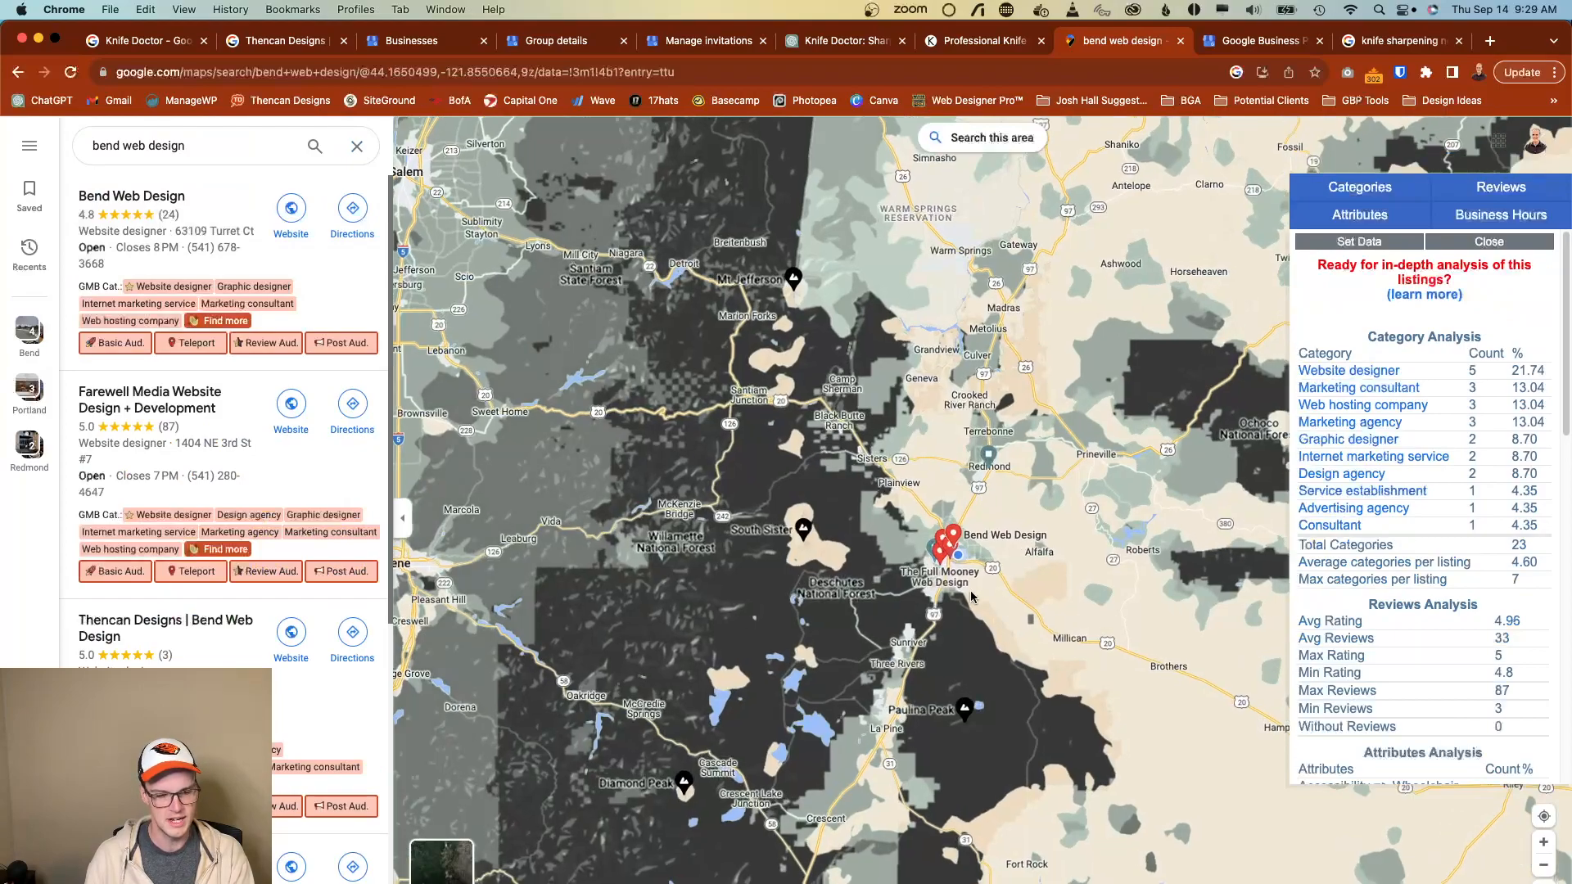
scroll(892, 449, "up", 1)
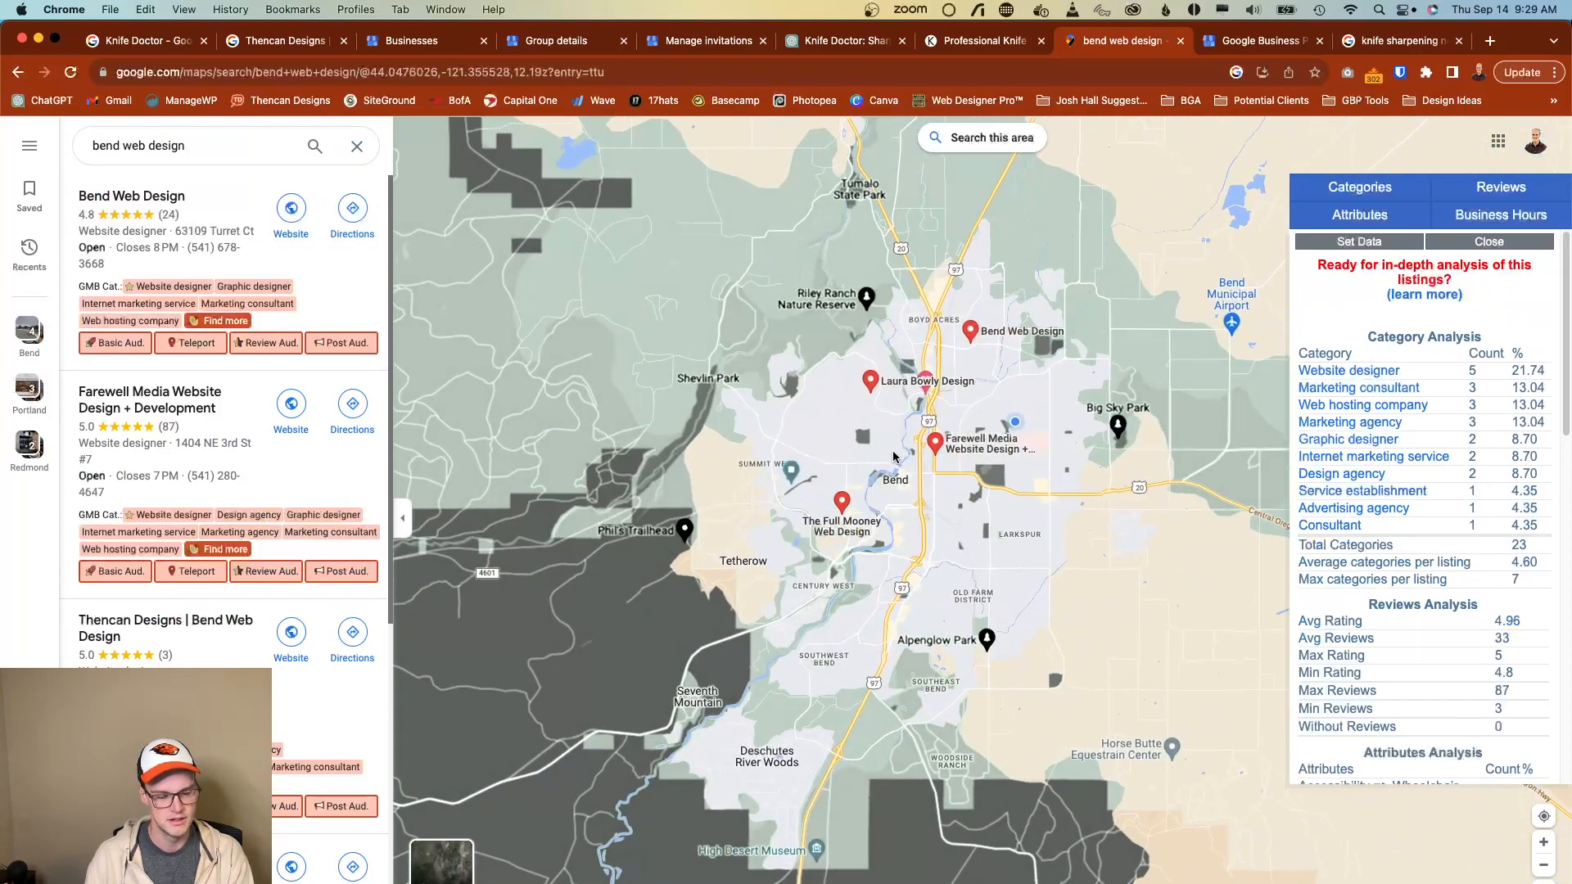
Open the Thencan Designs listing, review its details, customer reviews and web results, and close it.
left_click(151, 660)
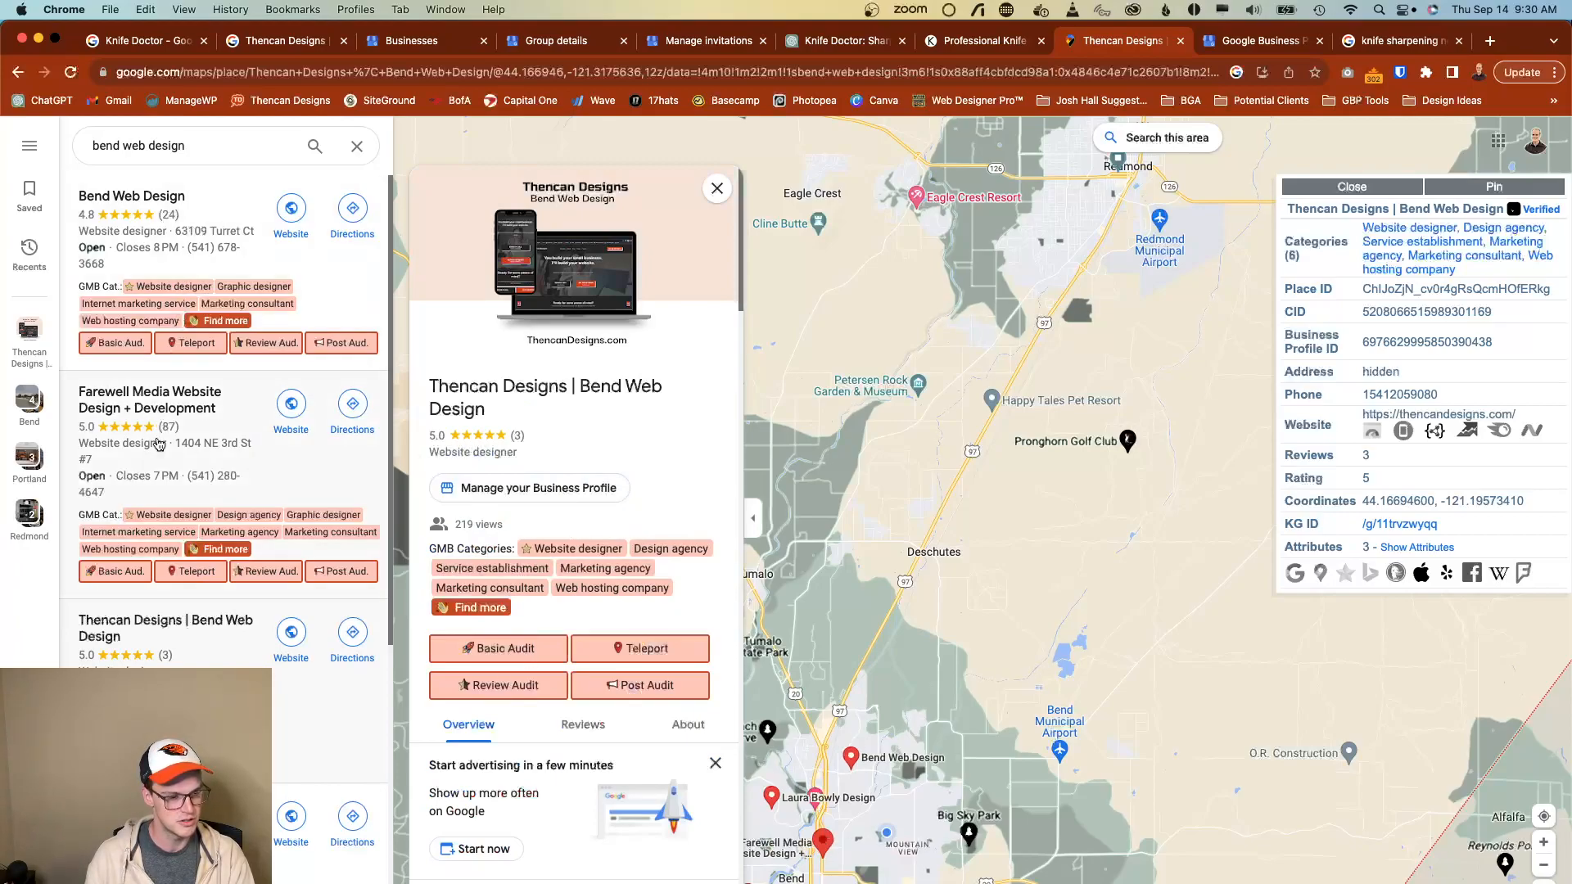
scroll(180, 566, "down", 1)
scroll(92, 524, "down", 3)
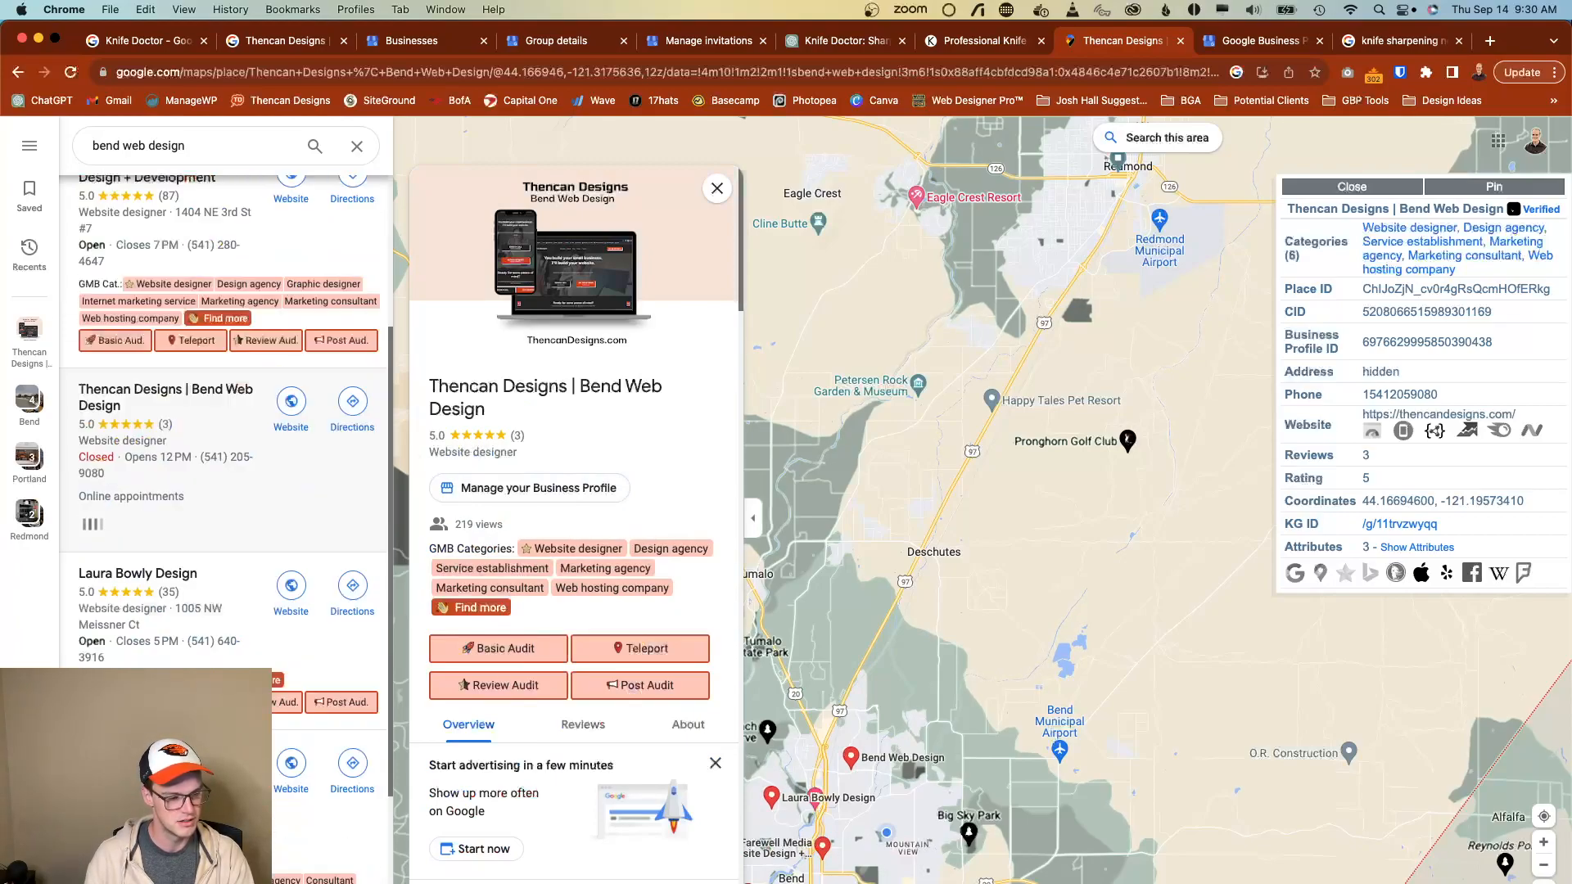
scroll(93, 524, "up", 3)
scroll(568, 660, "down", 15)
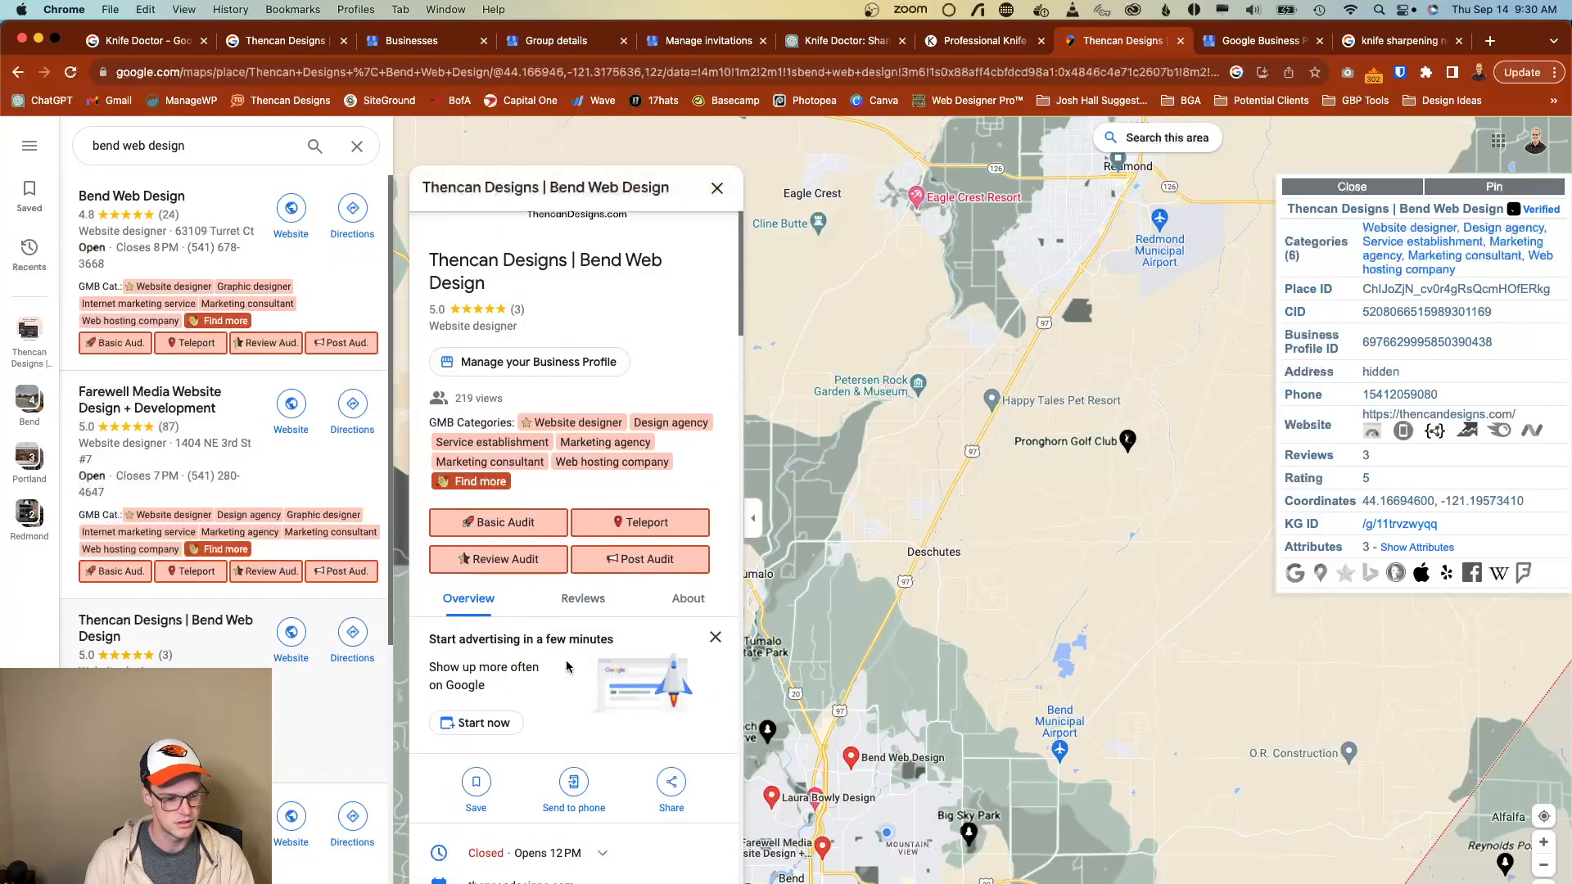
scroll(520, 693, "up", 12)
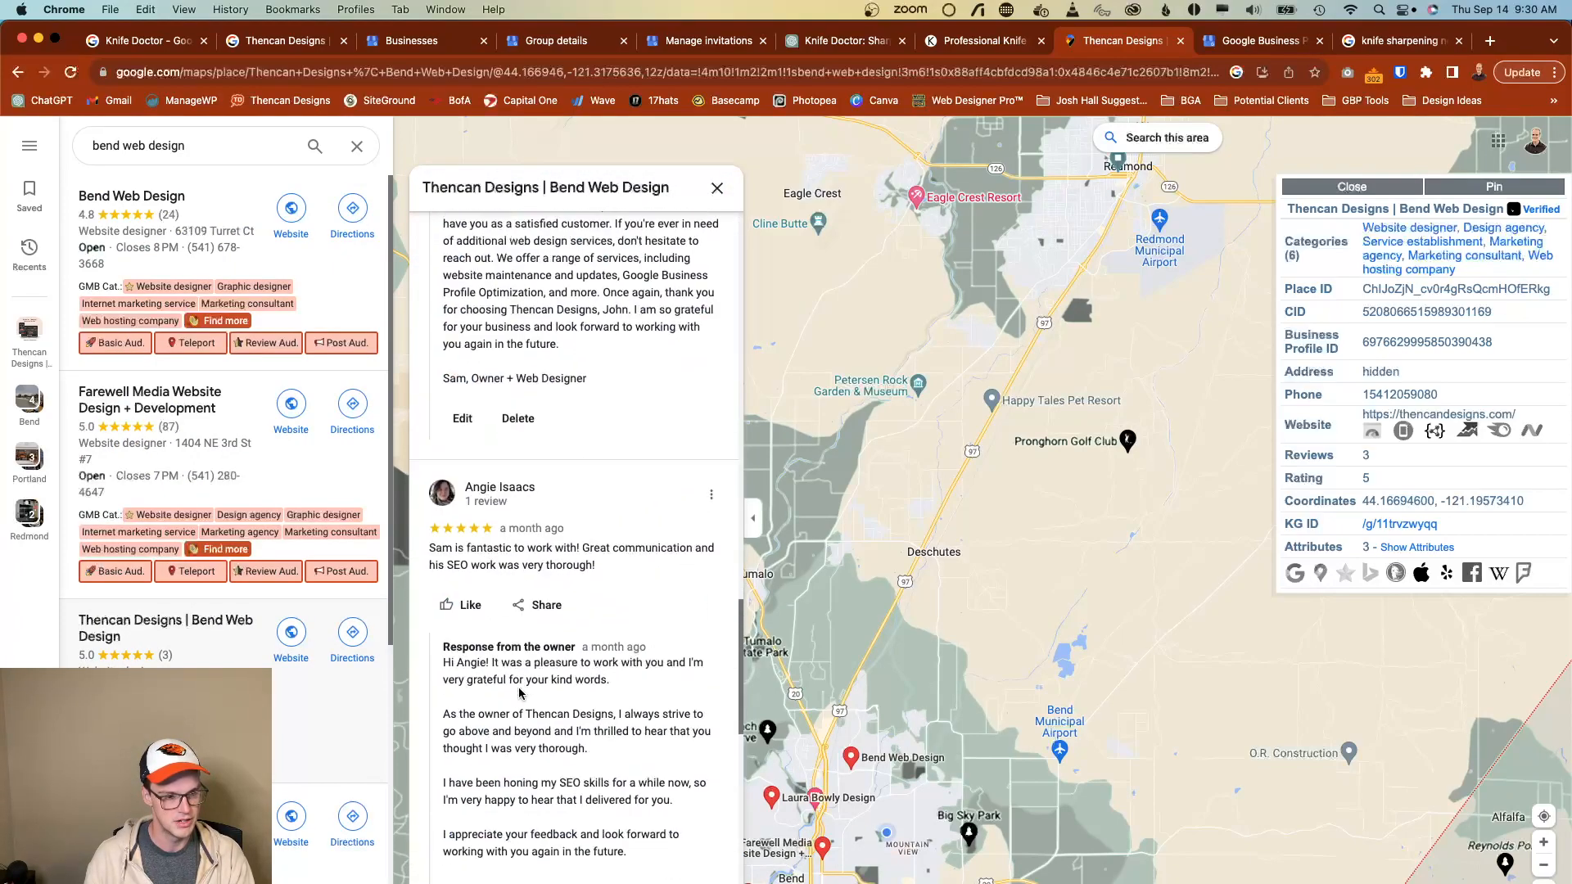
scroll(570, 660, "down", 15)
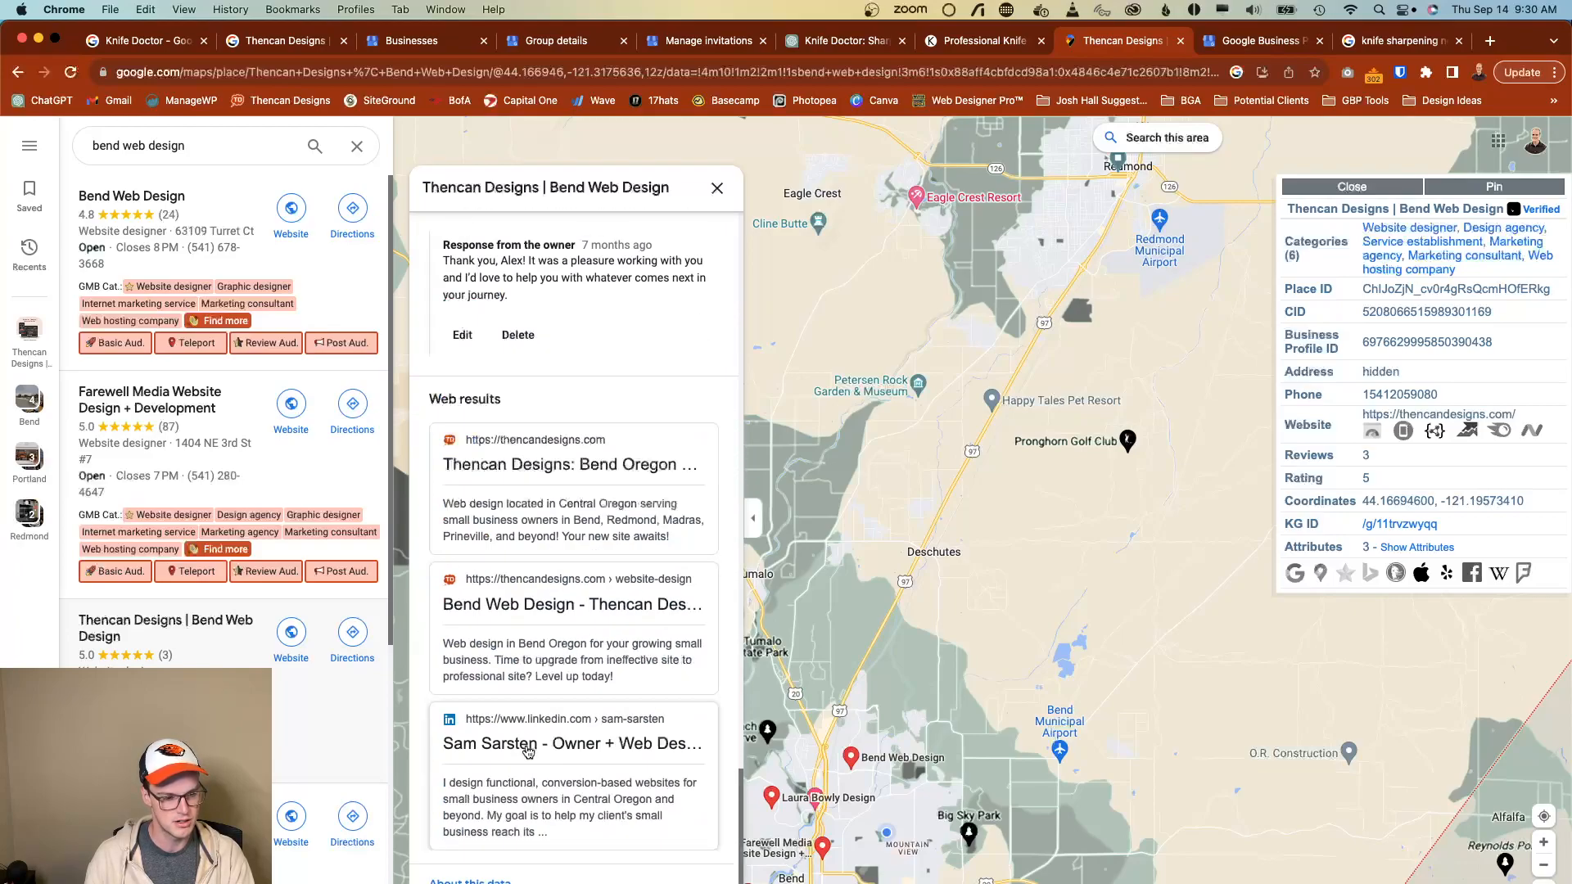
scroll(578, 532, "up", 8)
scroll(573, 542, "up", 10)
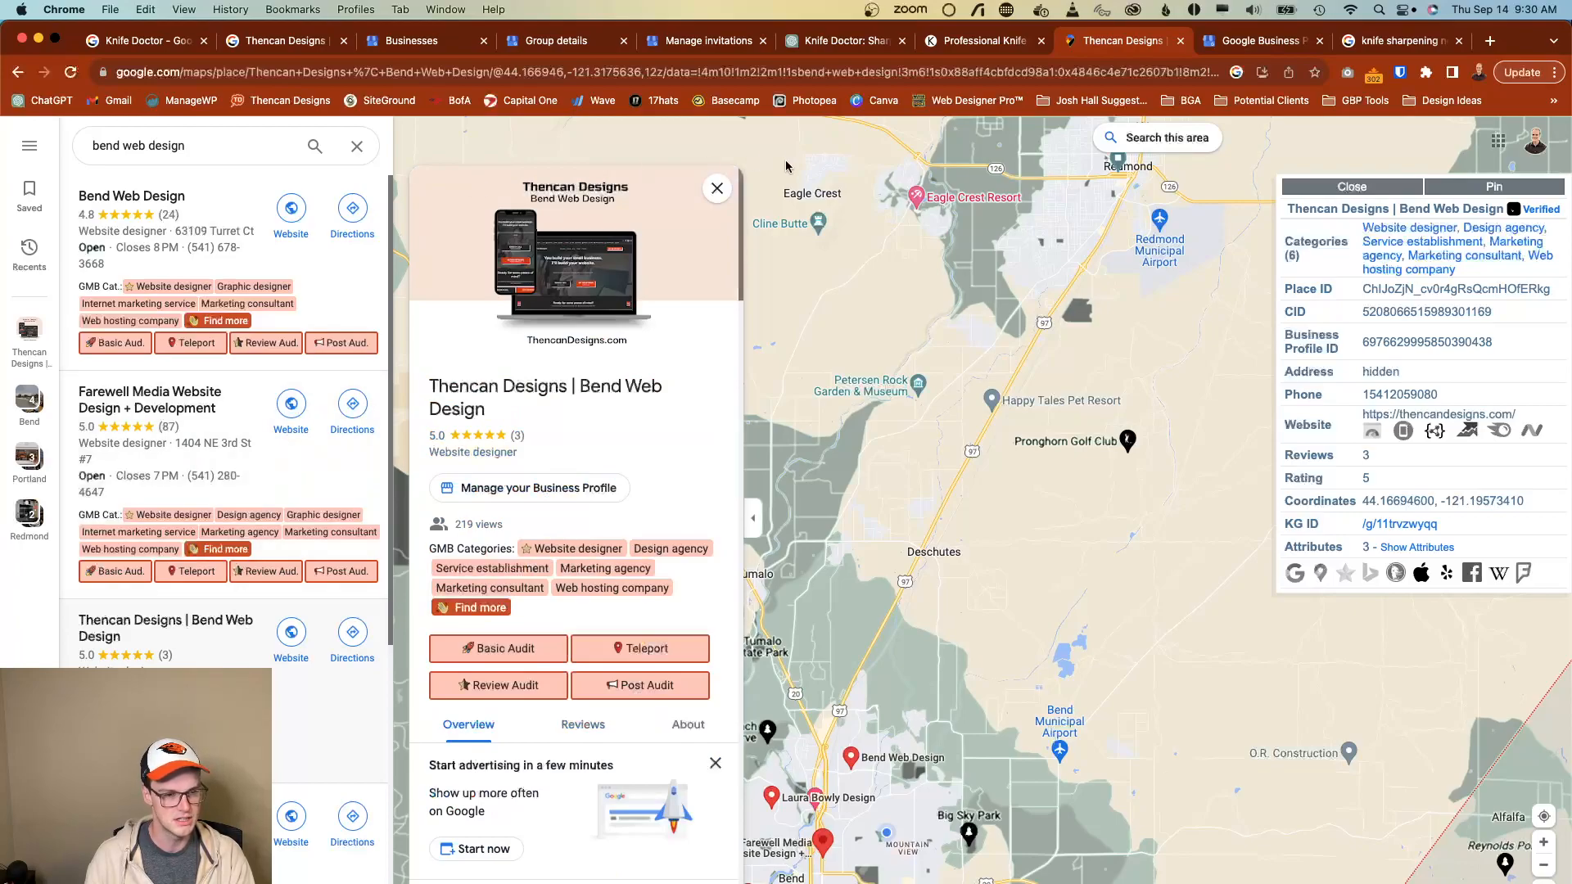
left_click(717, 188)
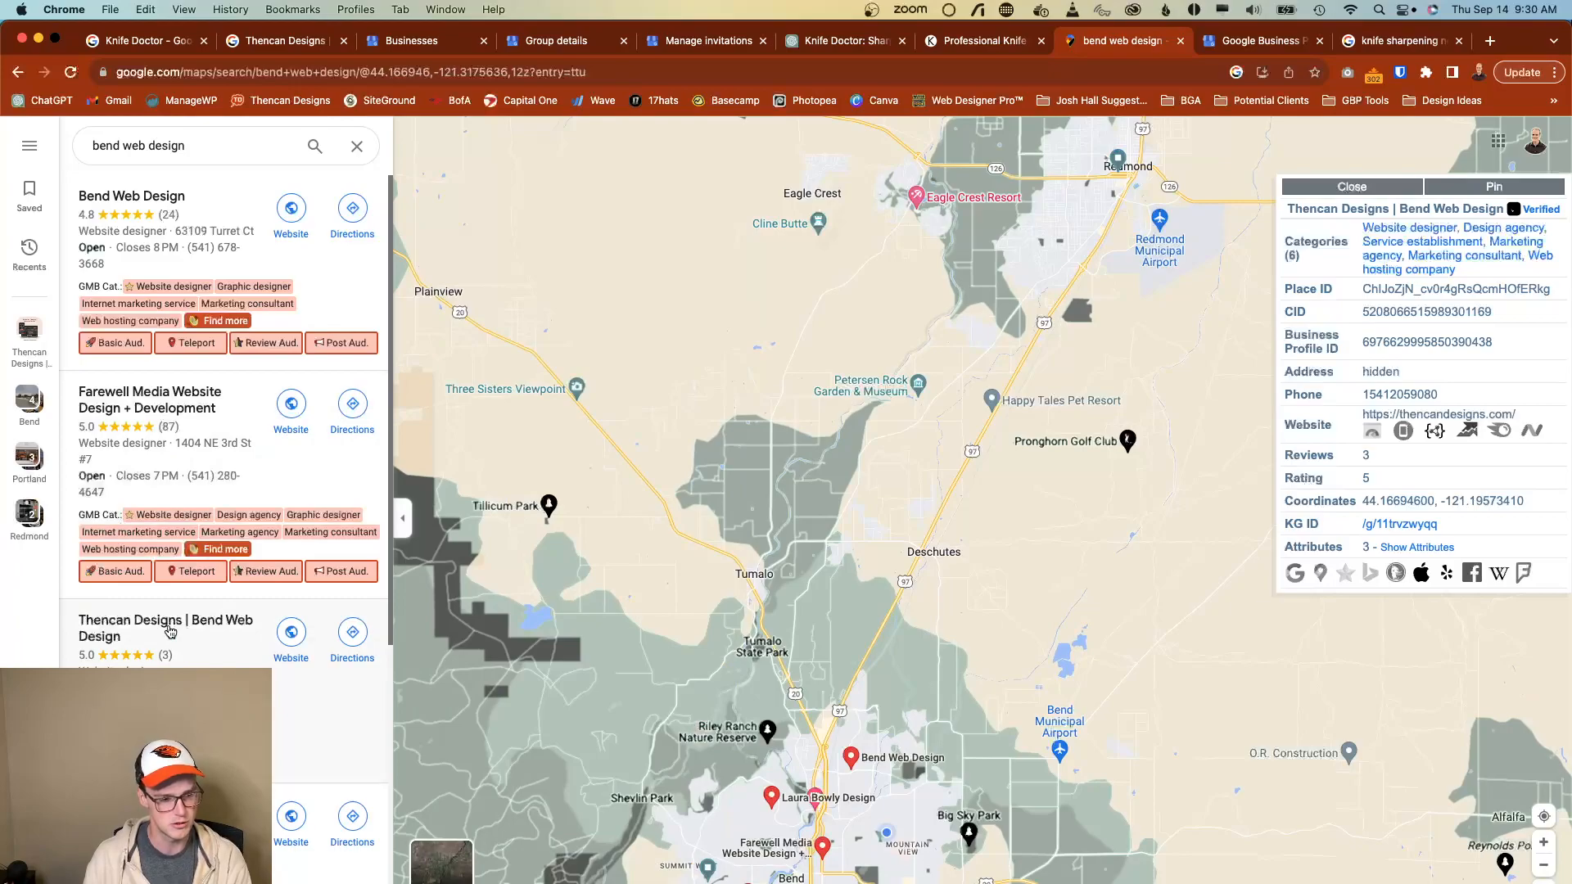
Compare the placement of Thencan Designs with the other web designers in the map results list.
scroll(168, 627, "down", 1)
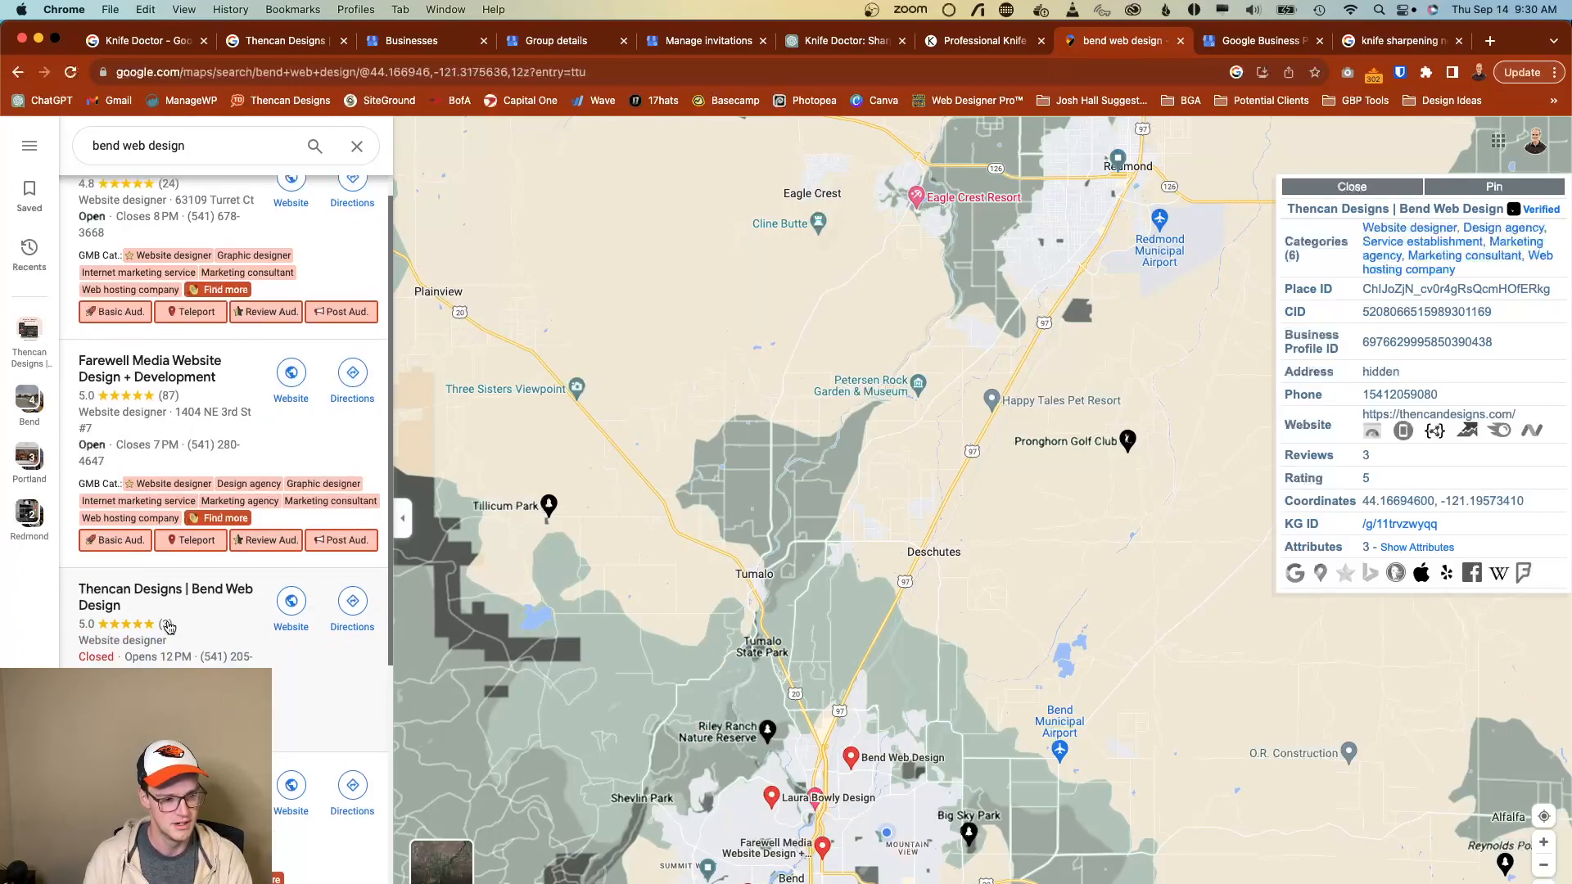
scroll(168, 626, "down", 5)
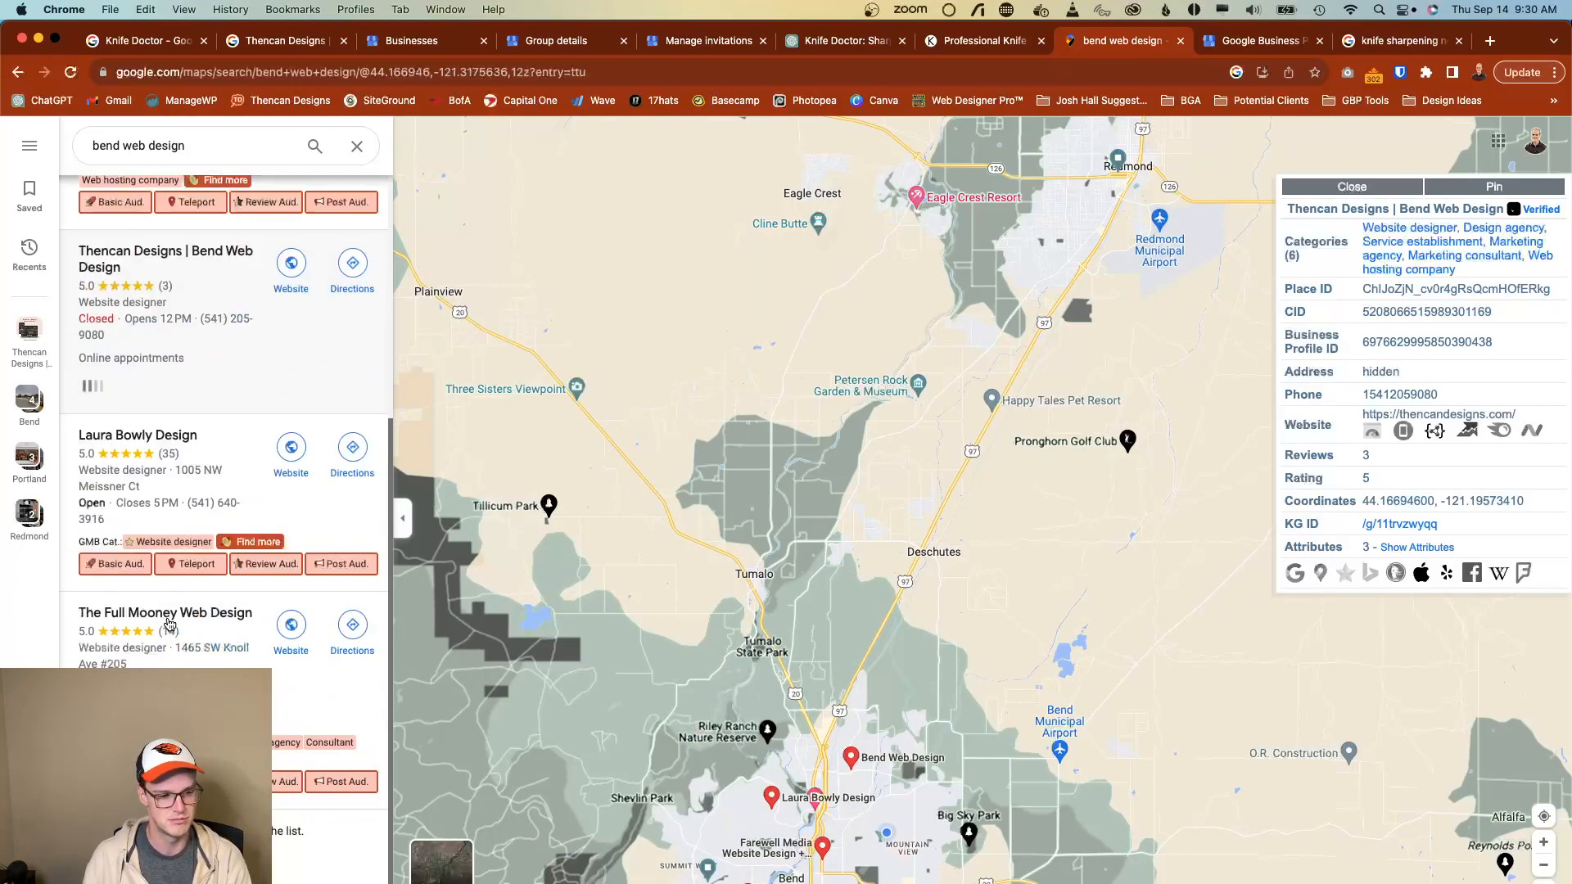
scroll(167, 624, "up", 5)
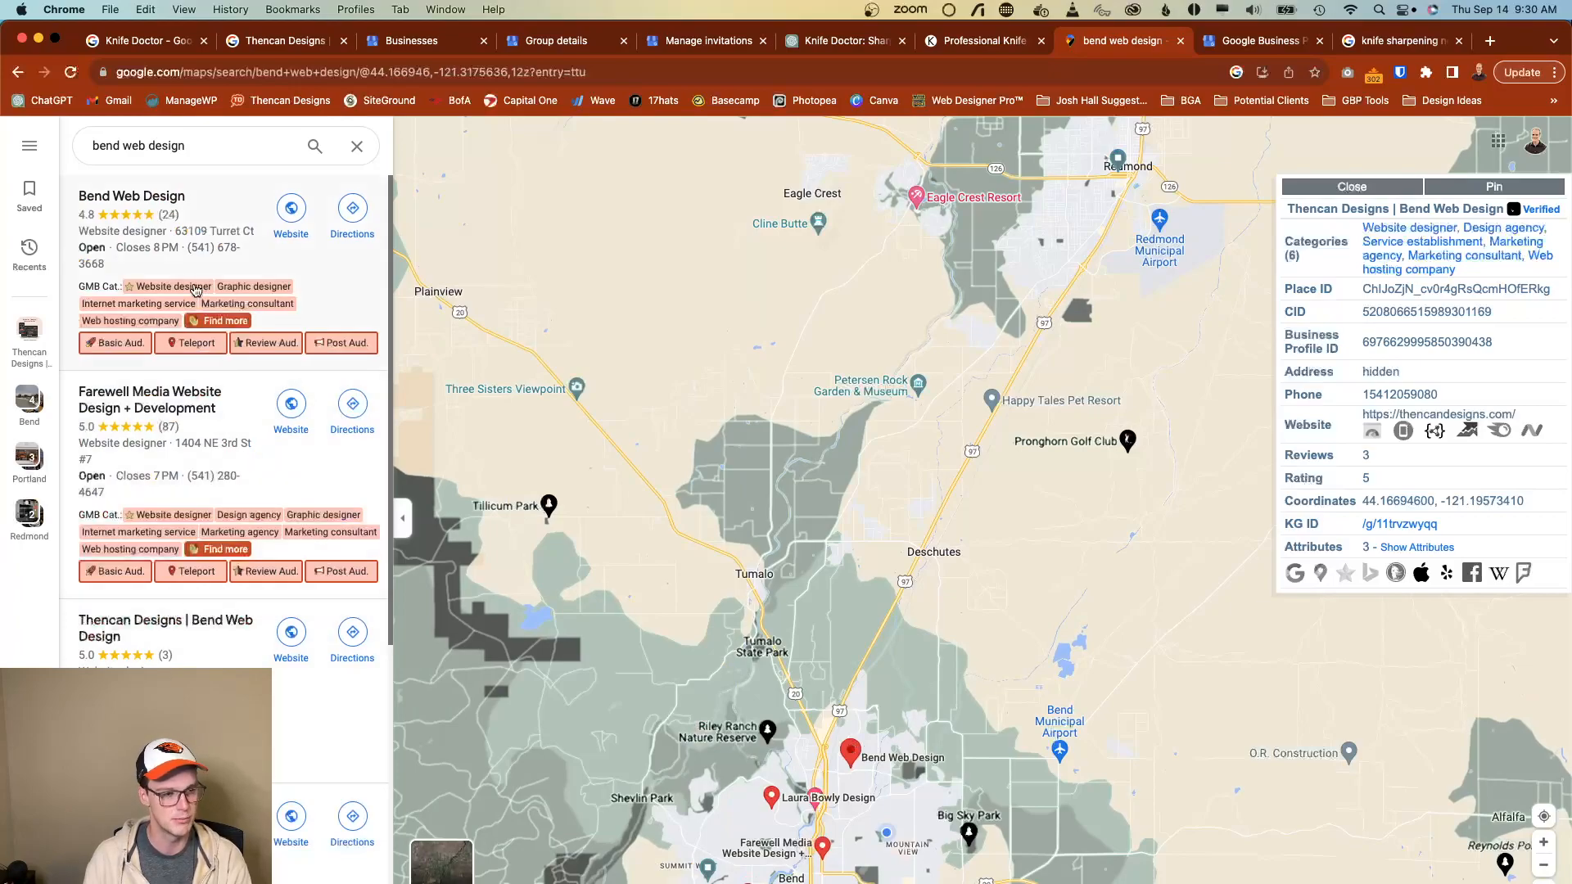
Run a Google search for "web designer near bend" and examine the sponsored results and local business listings.
left_click(187, 72)
type("web designer ")
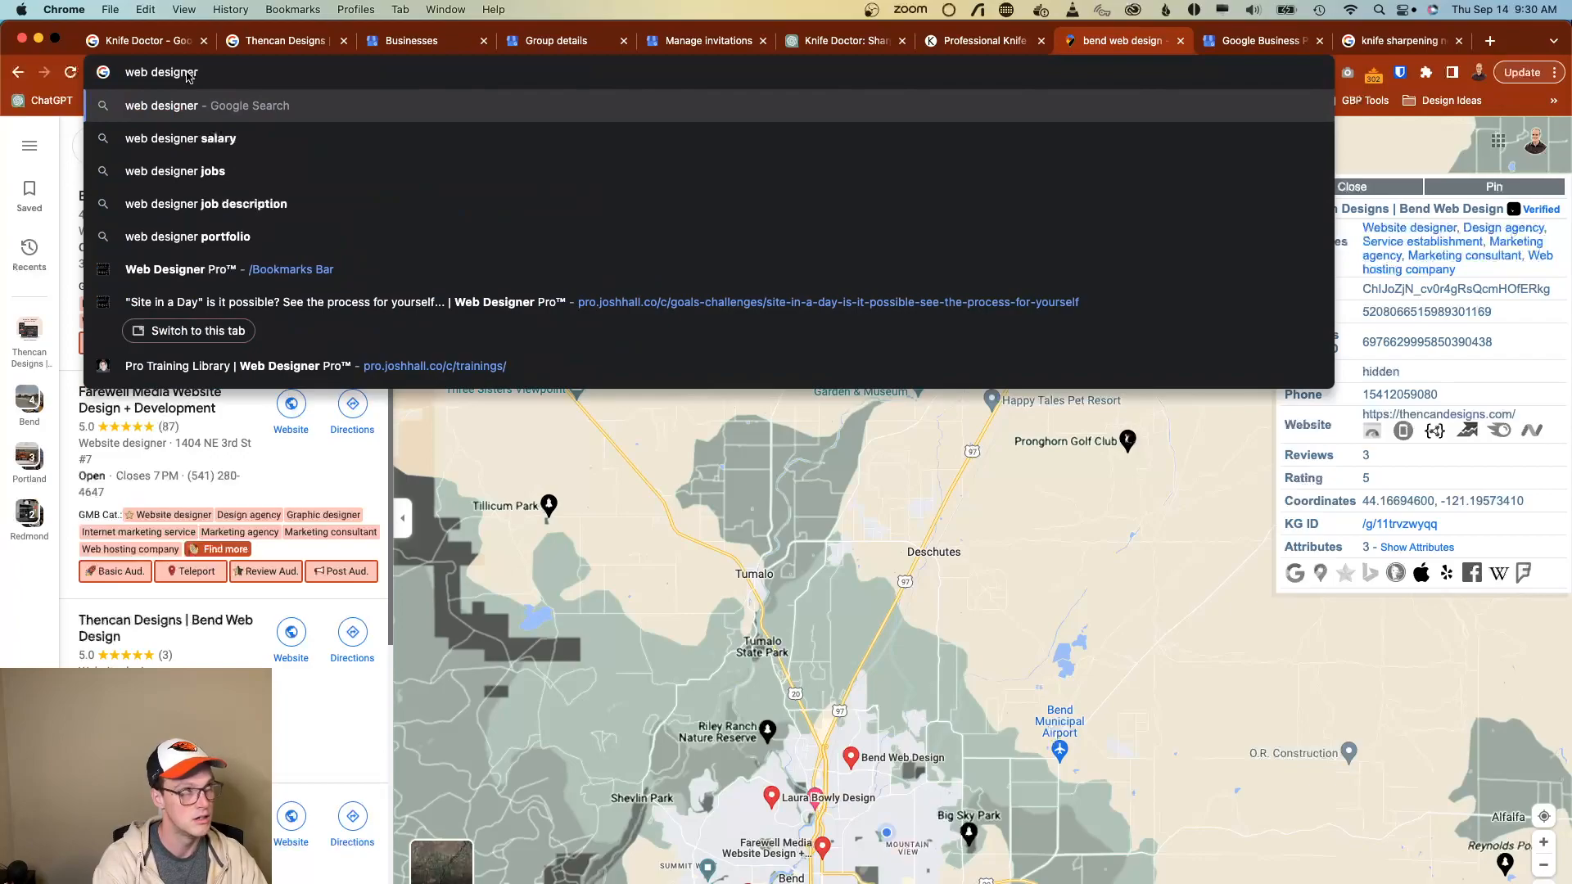
type("near bend")
key("Return")
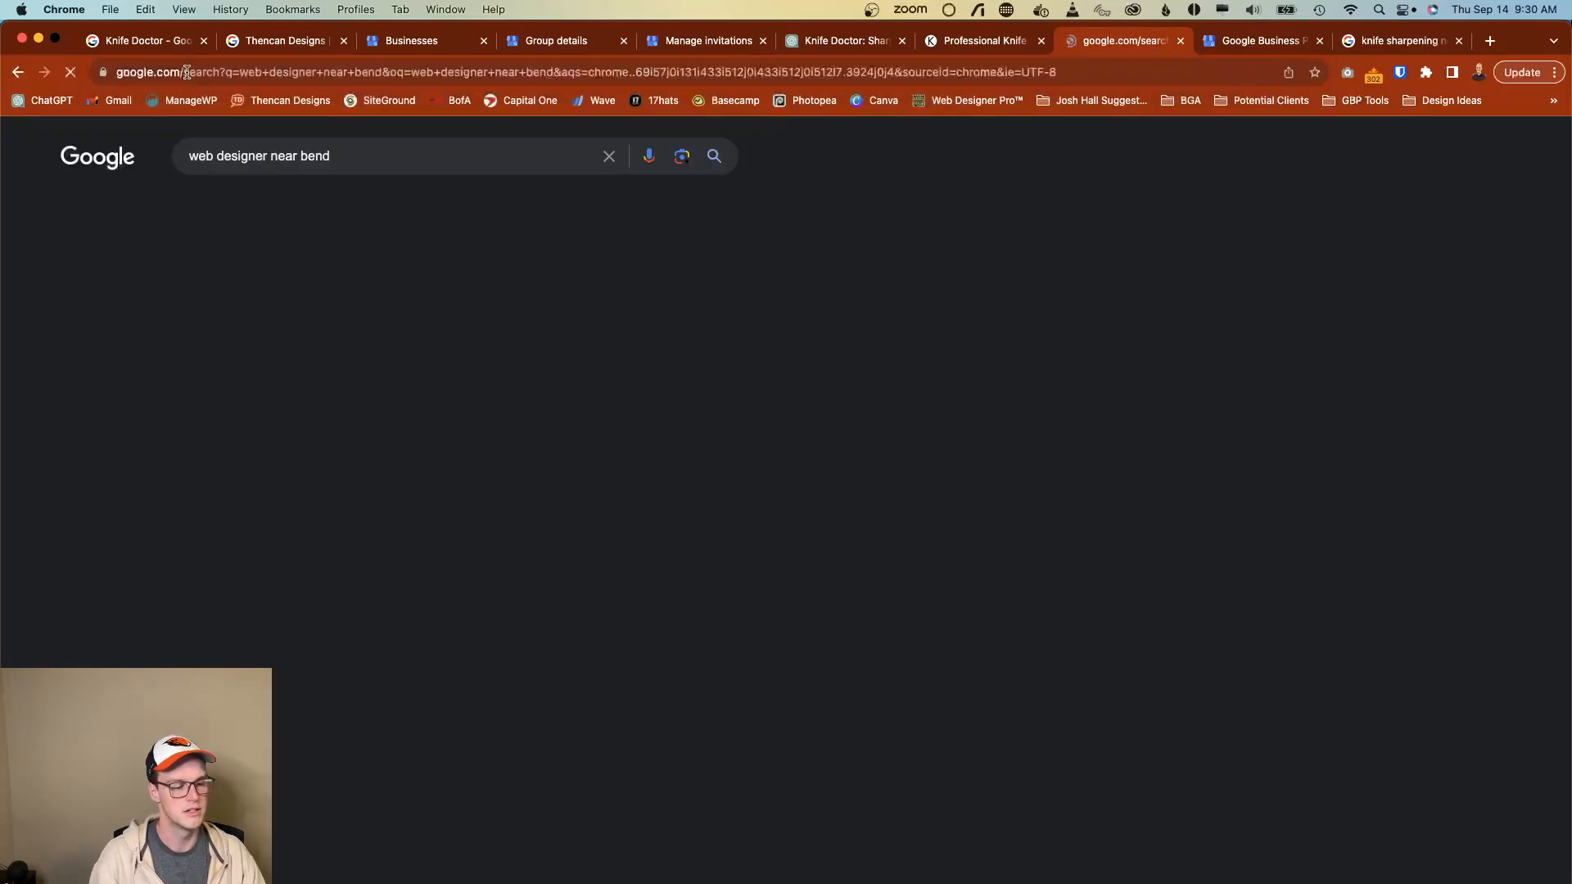
scroll(137, 567, "down", 5)
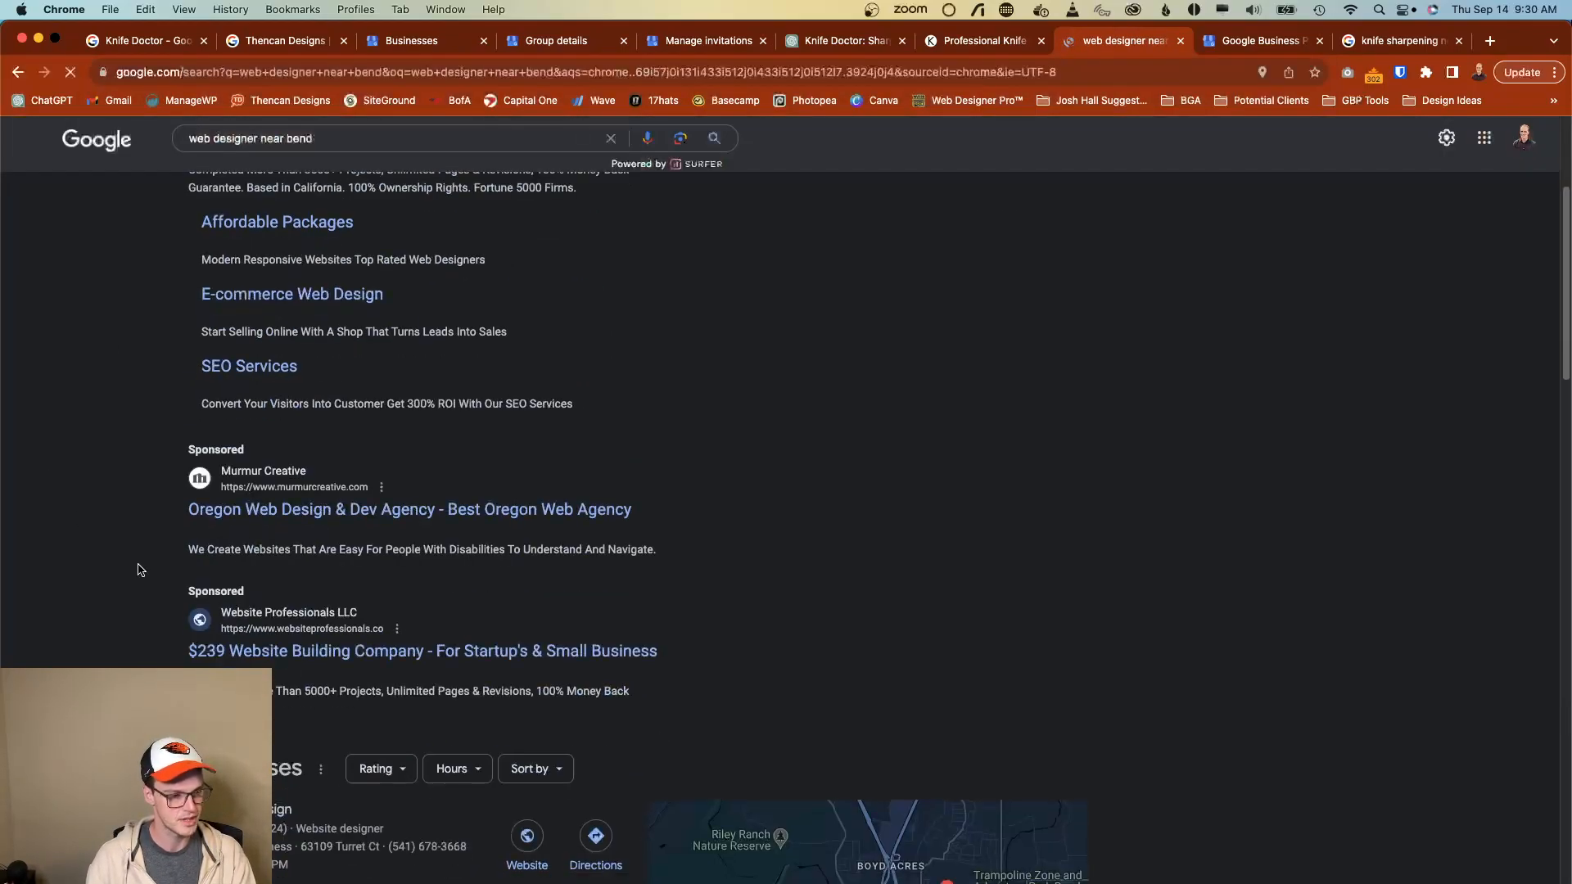
scroll(138, 566, "down", 10)
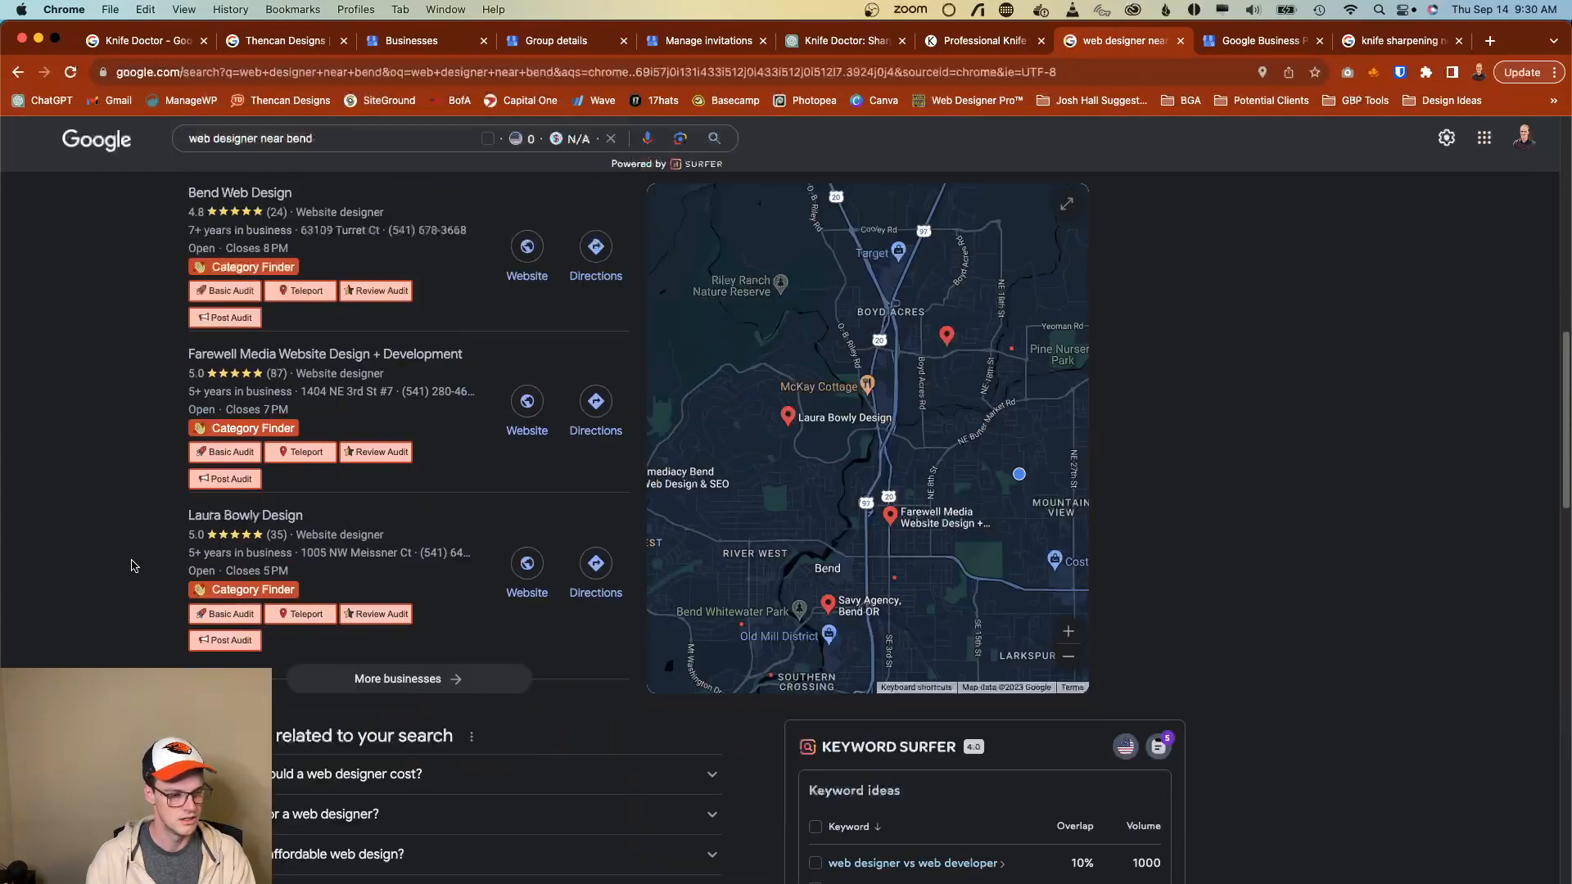
scroll(135, 566, "up", 5)
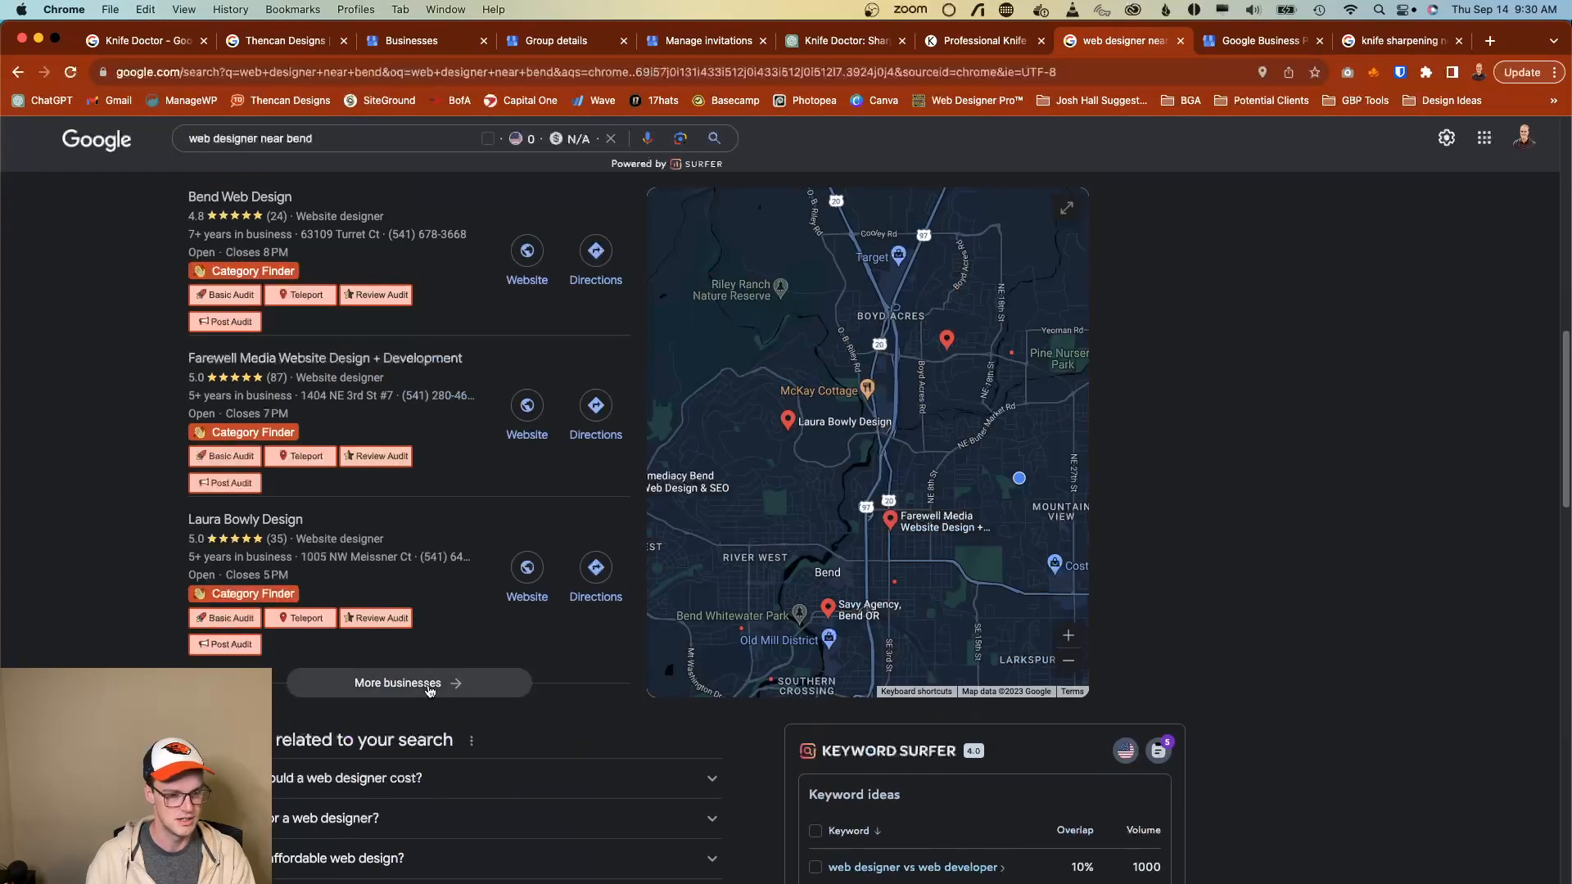
Expand the full list of businesses, look through it, and search the page for "thencan d".
left_click(426, 684)
scroll(179, 638, "down", 3)
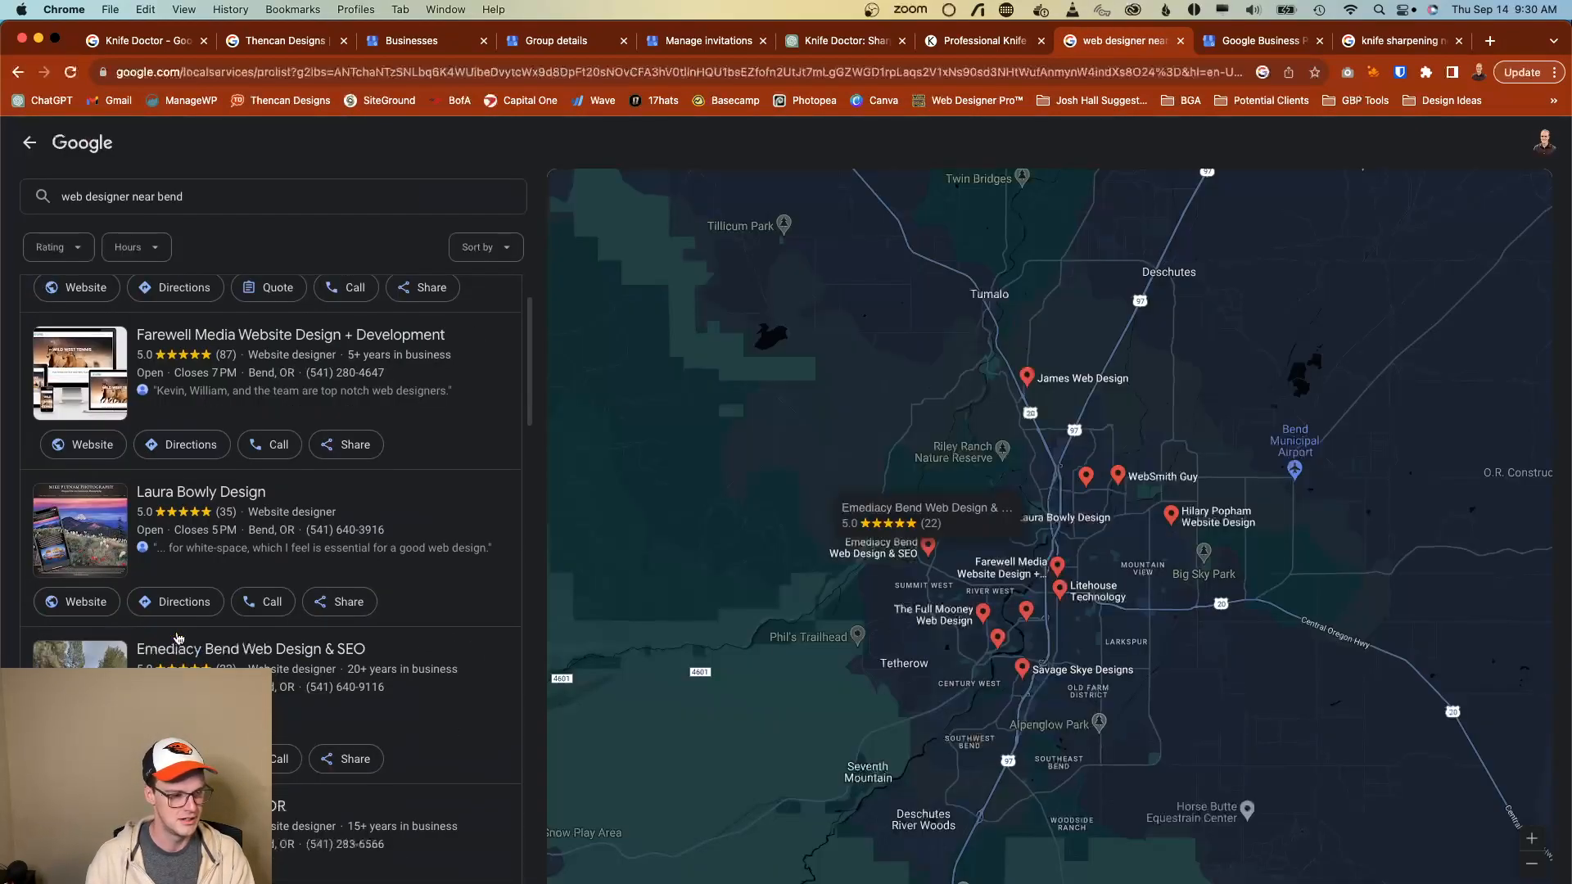
scroll(178, 638, "down", 13)
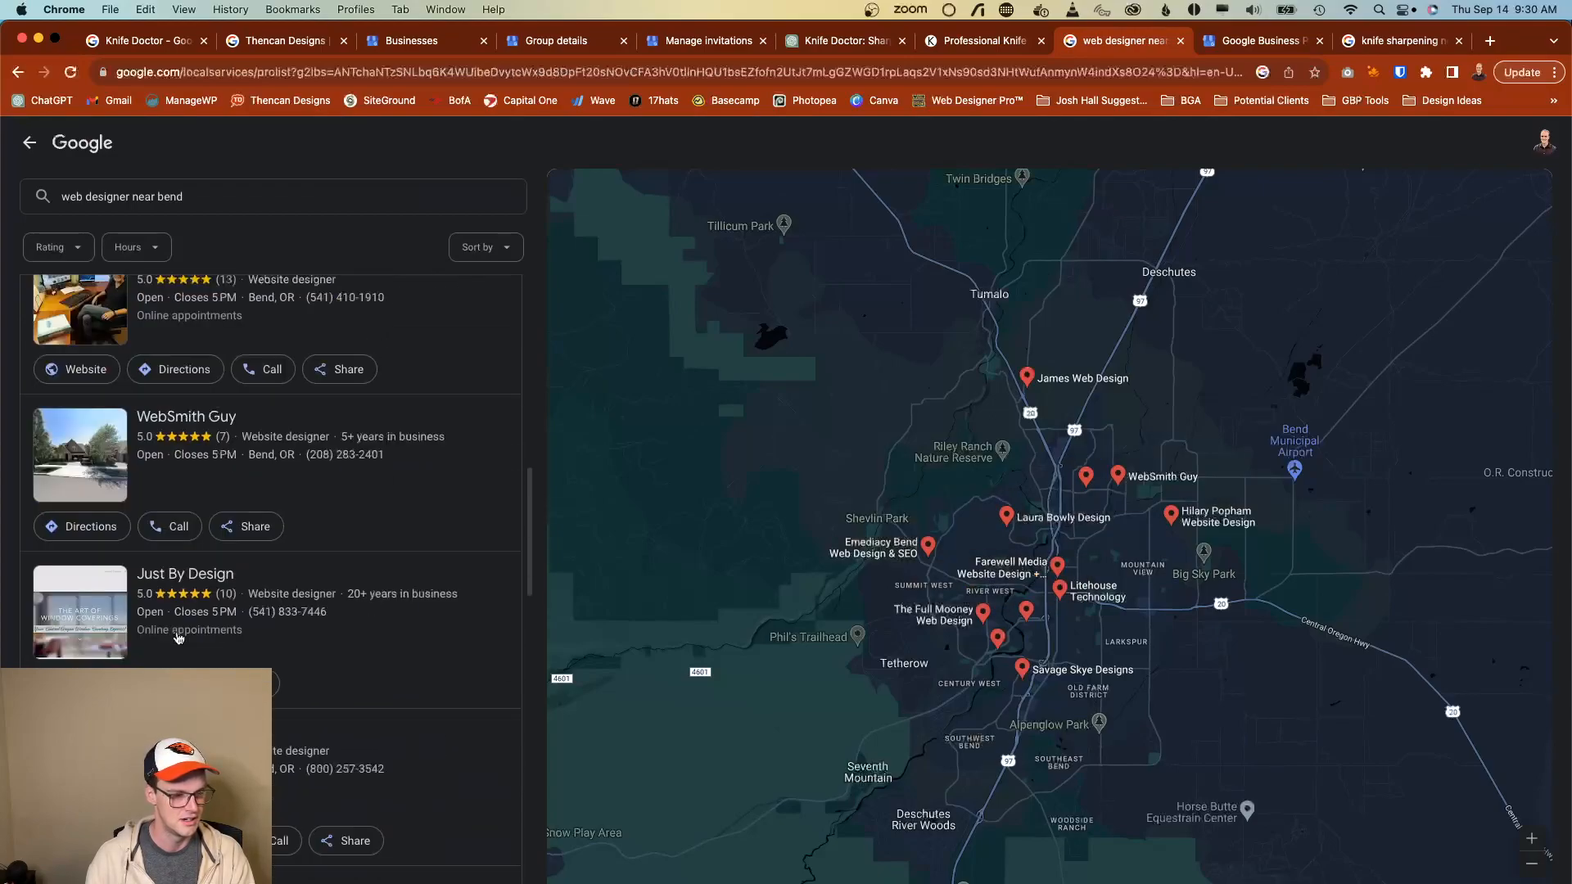
scroll(178, 639, "down", 8)
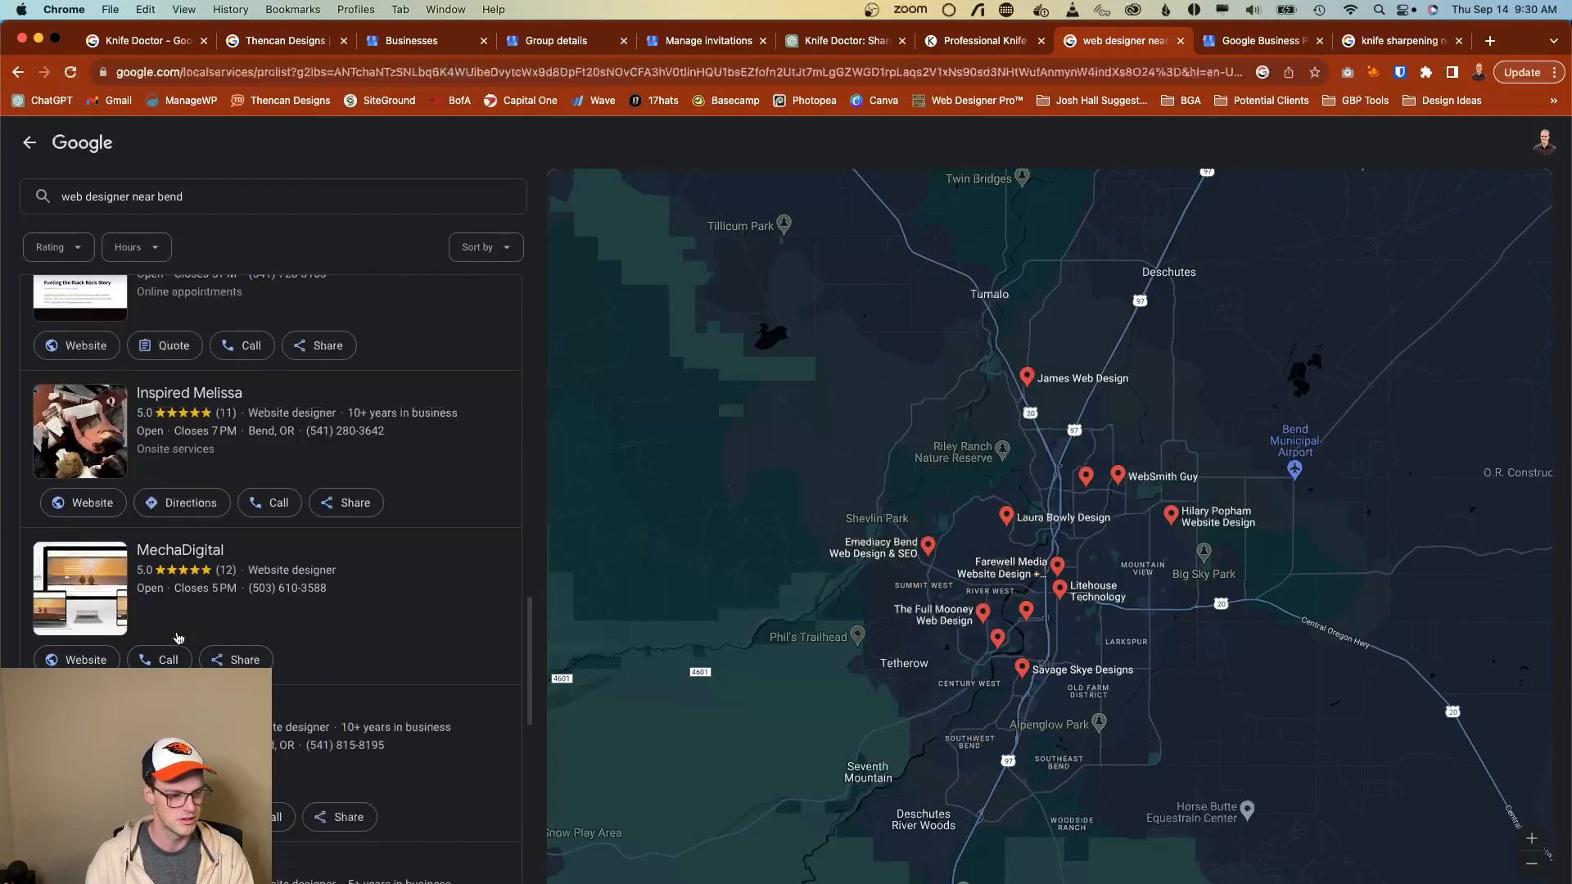
scroll(179, 637, "down", 10)
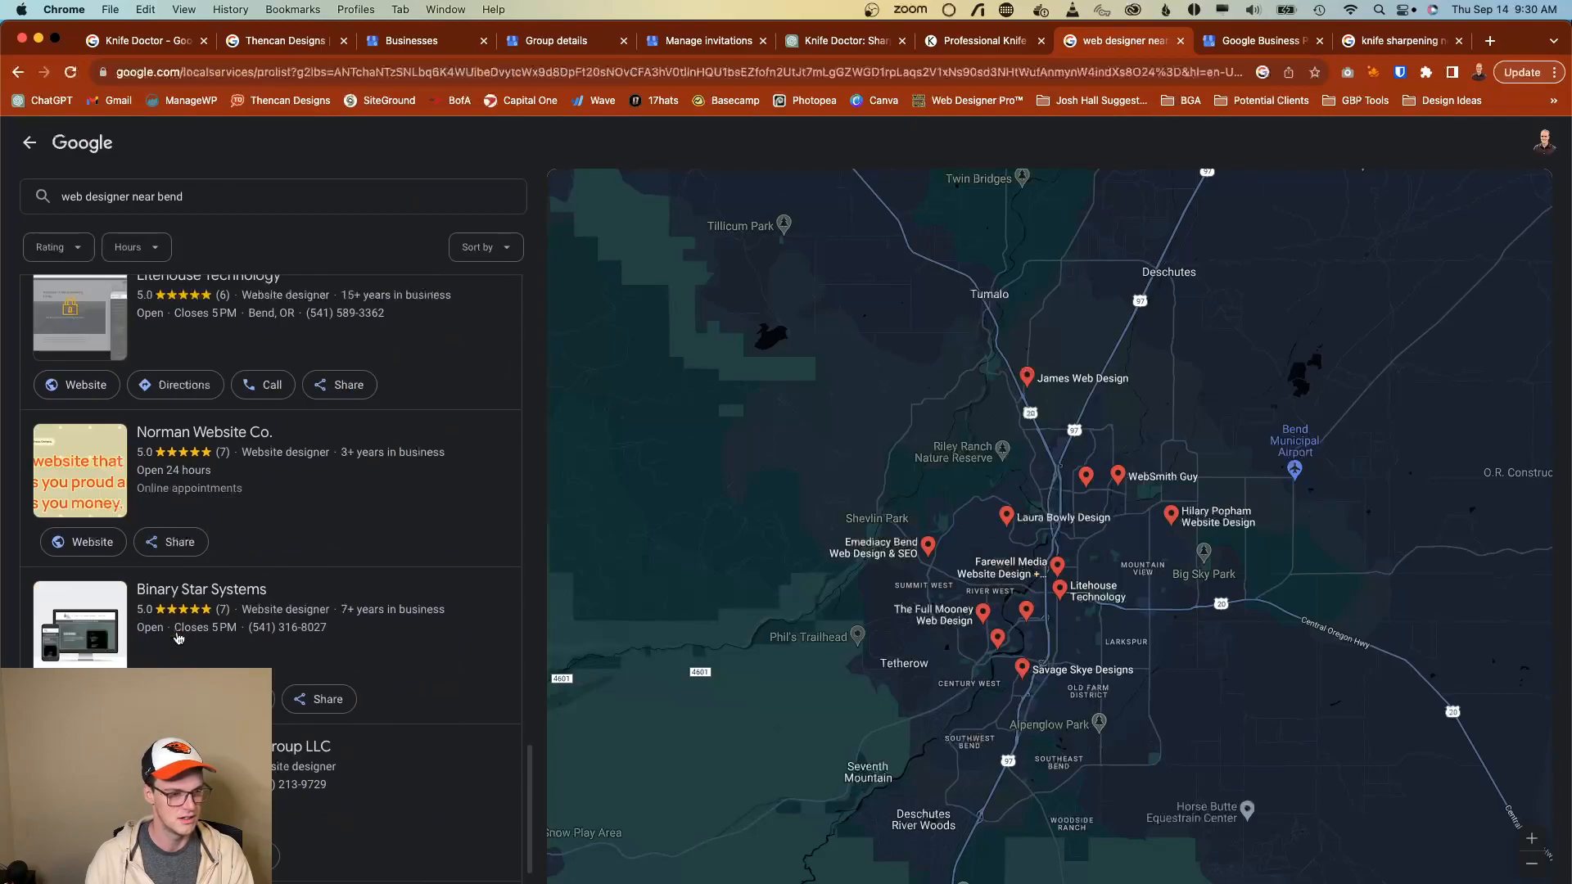
scroll(319, 581, "up", 20)
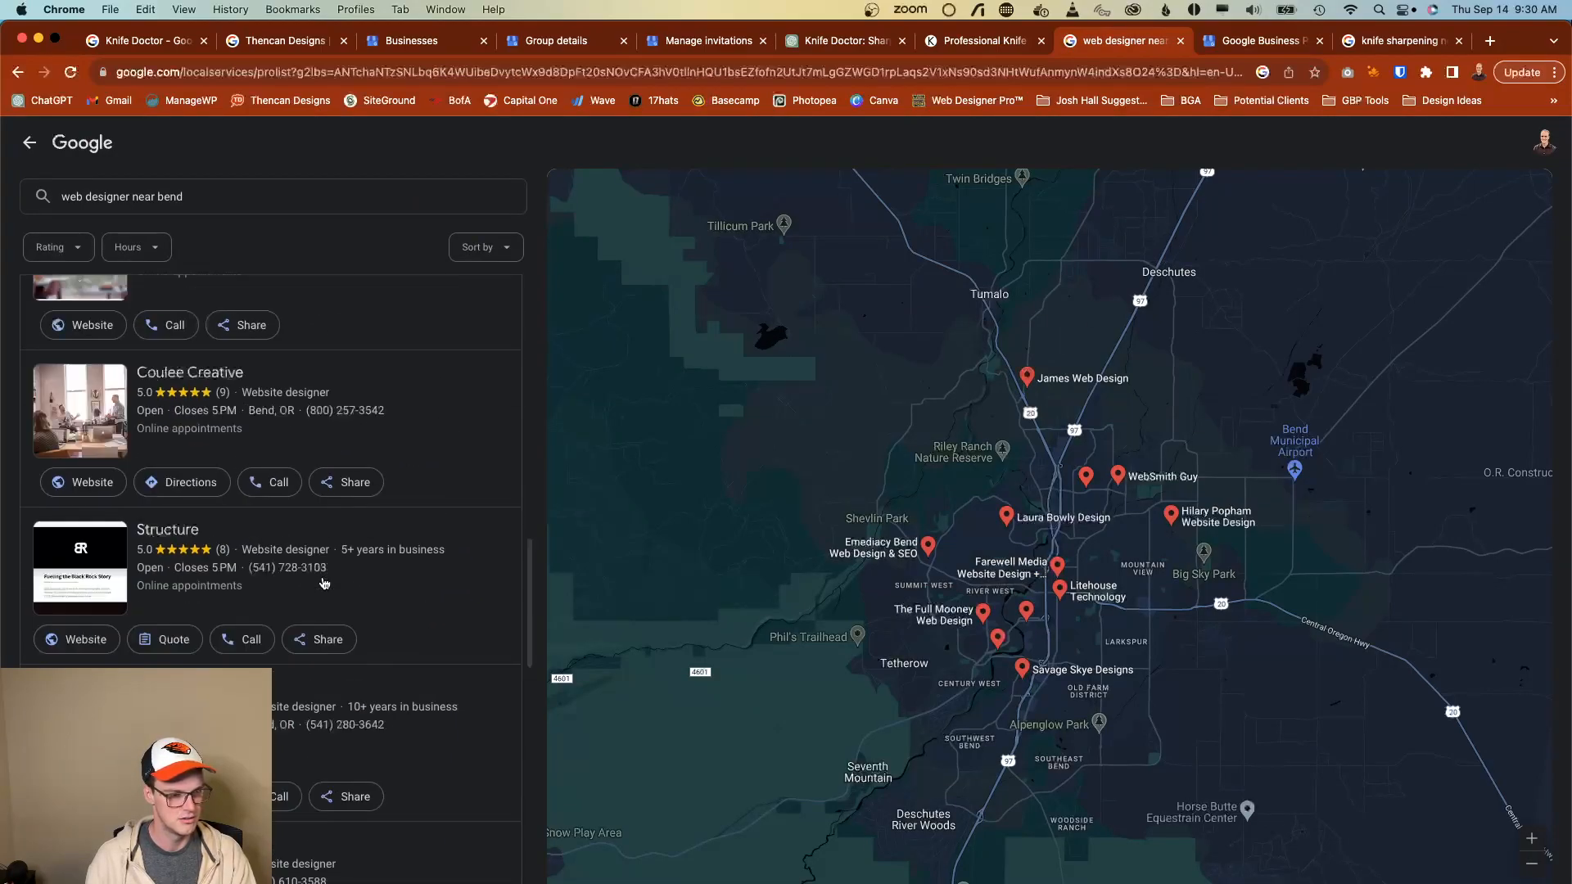
key("super+f")
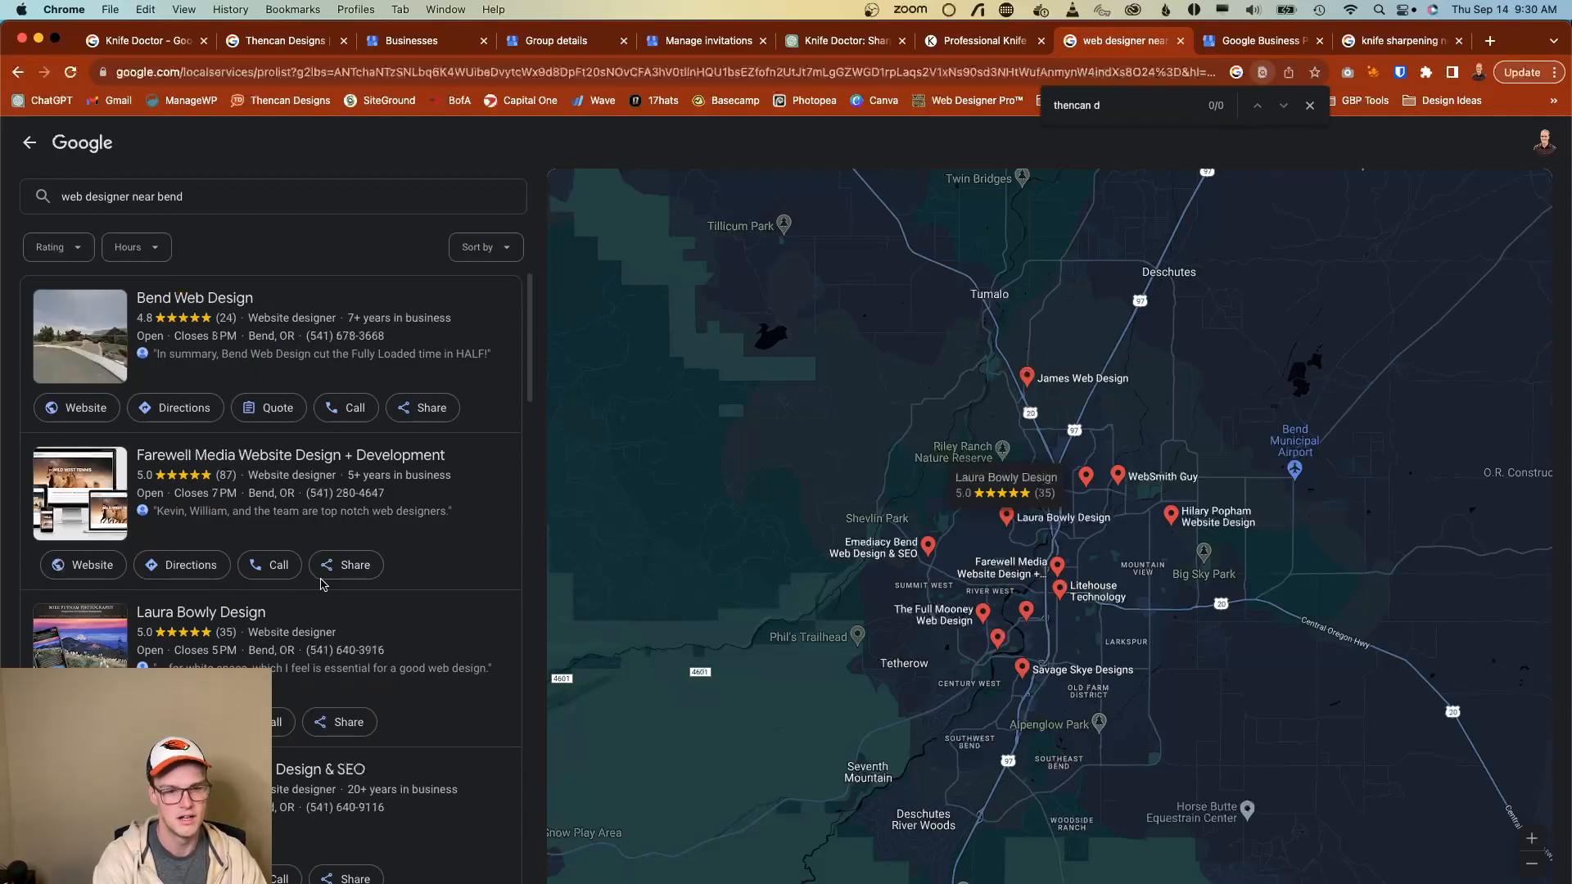
Change the business search to "web design near bend", locate "thencan d" in the list, and check its placement.
left_click(135, 196)
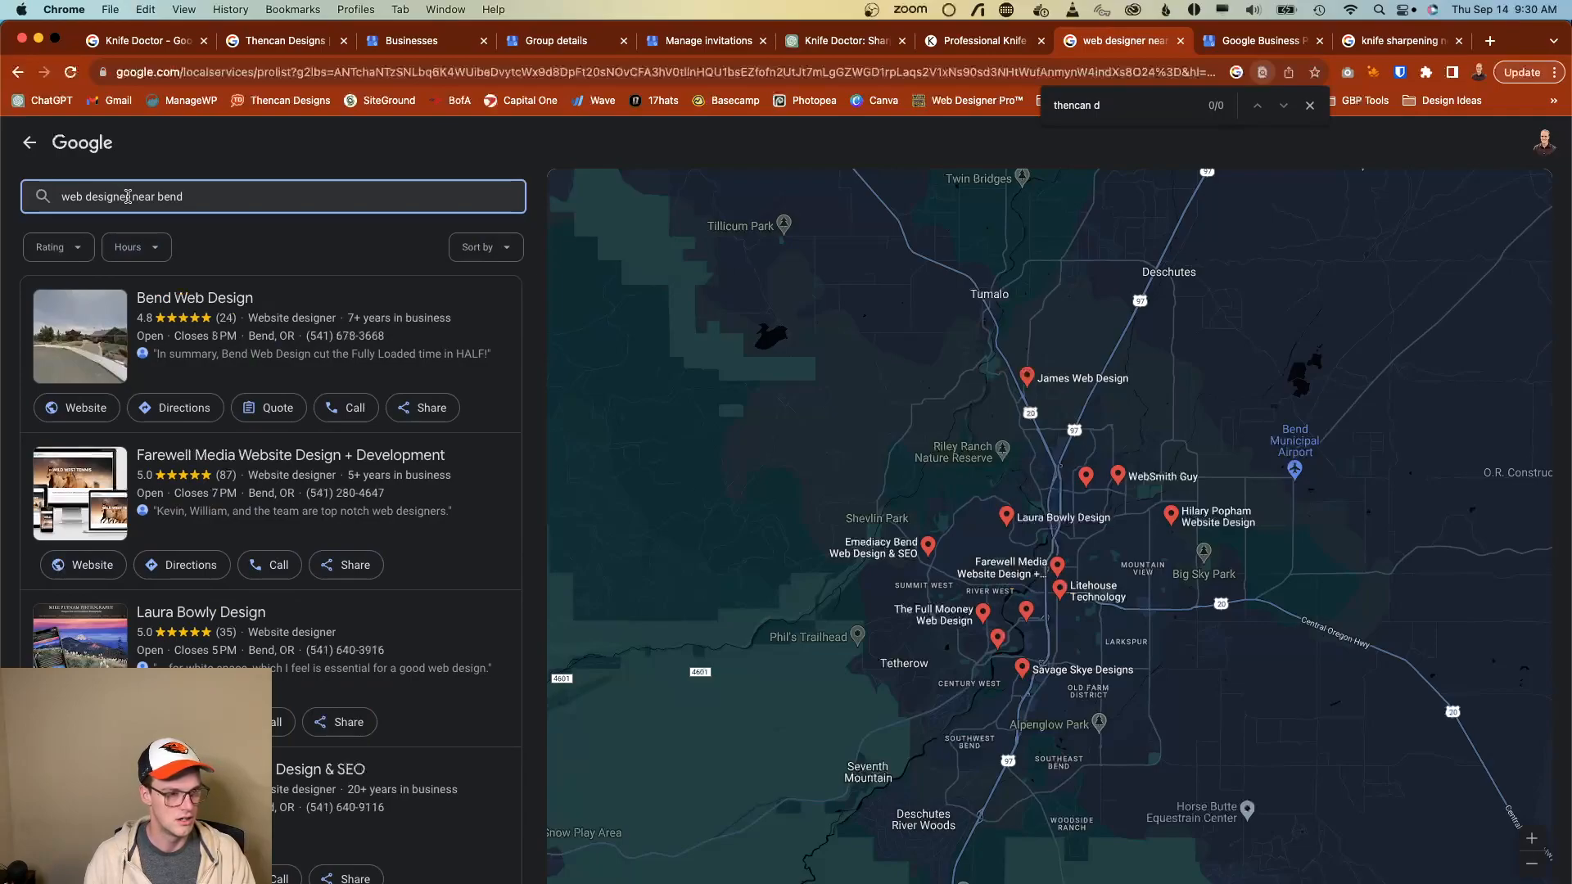
key("BackSpace")
key("BackSpace")
key("Return")
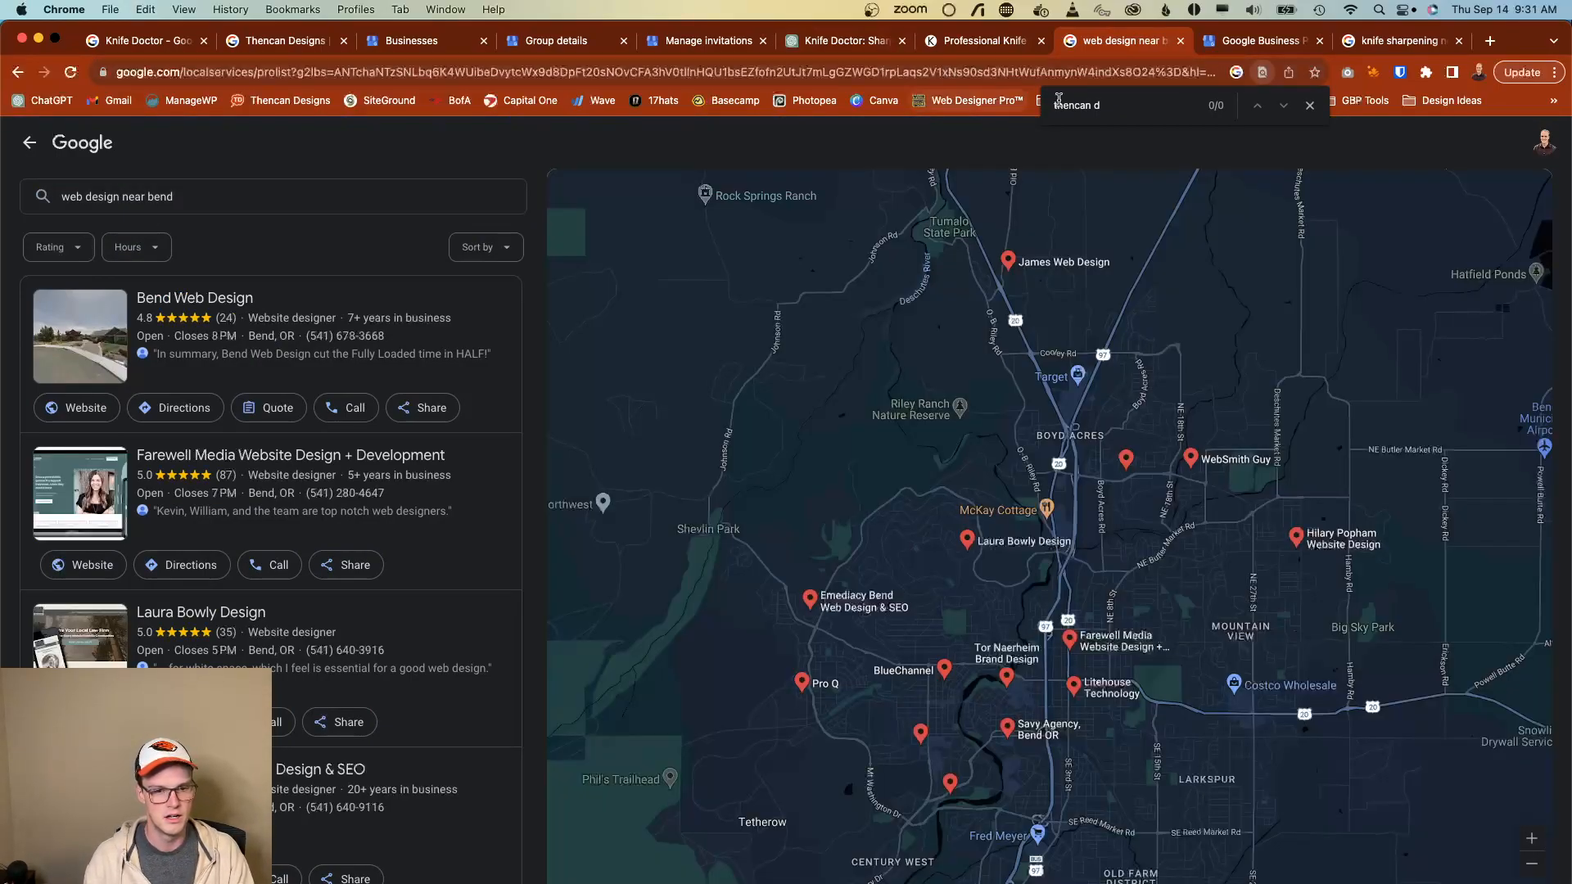
left_click(1060, 101)
key("Return")
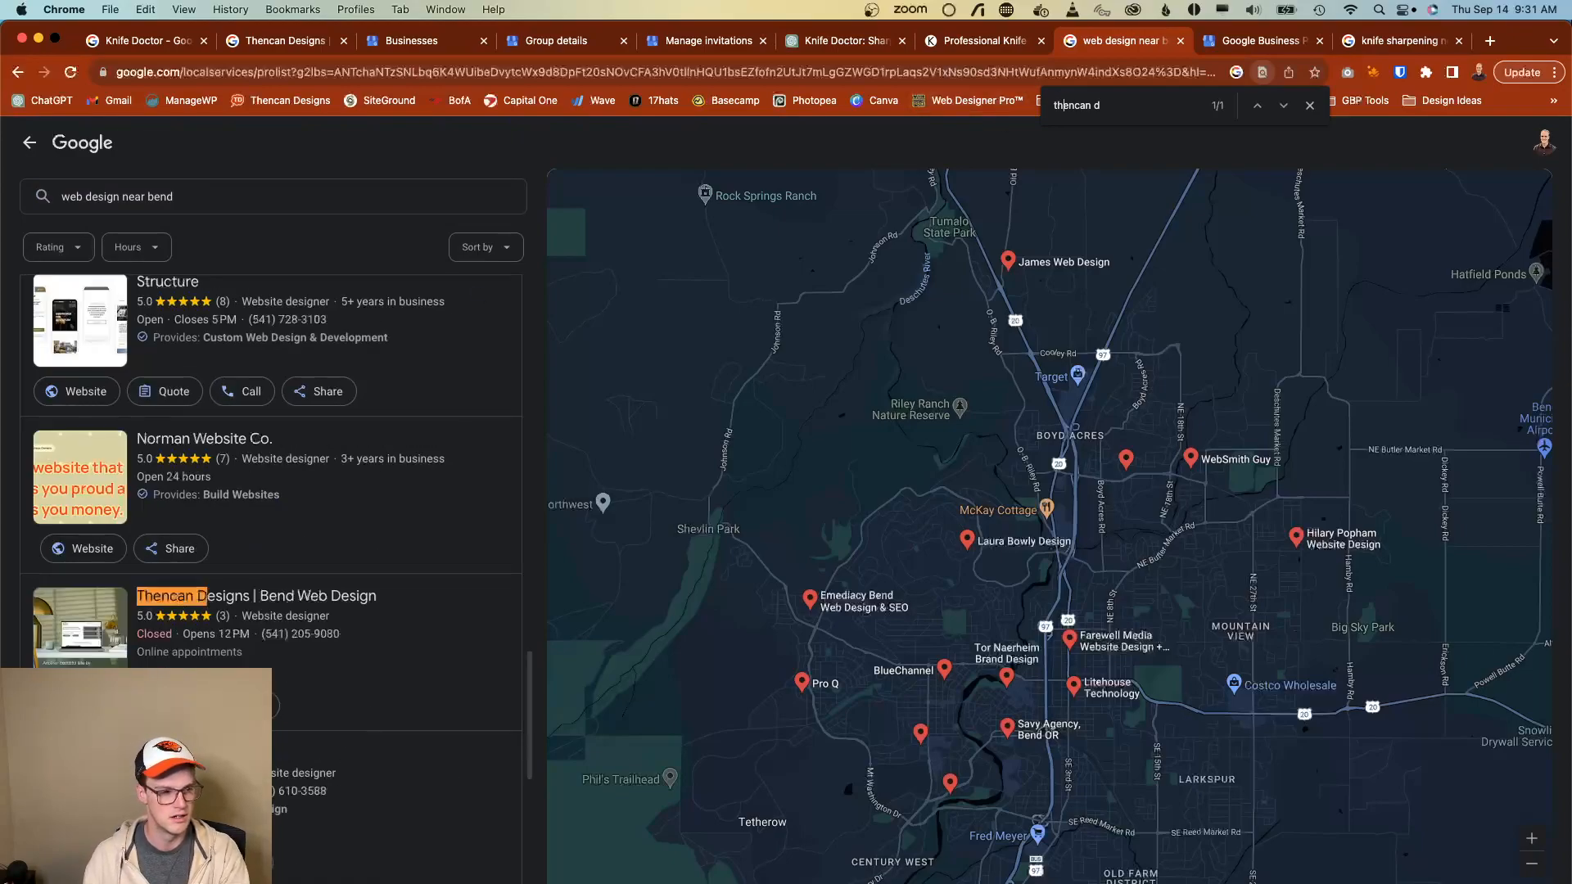
scroll(346, 492, "up", 20)
scroll(163, 721, "down", 10)
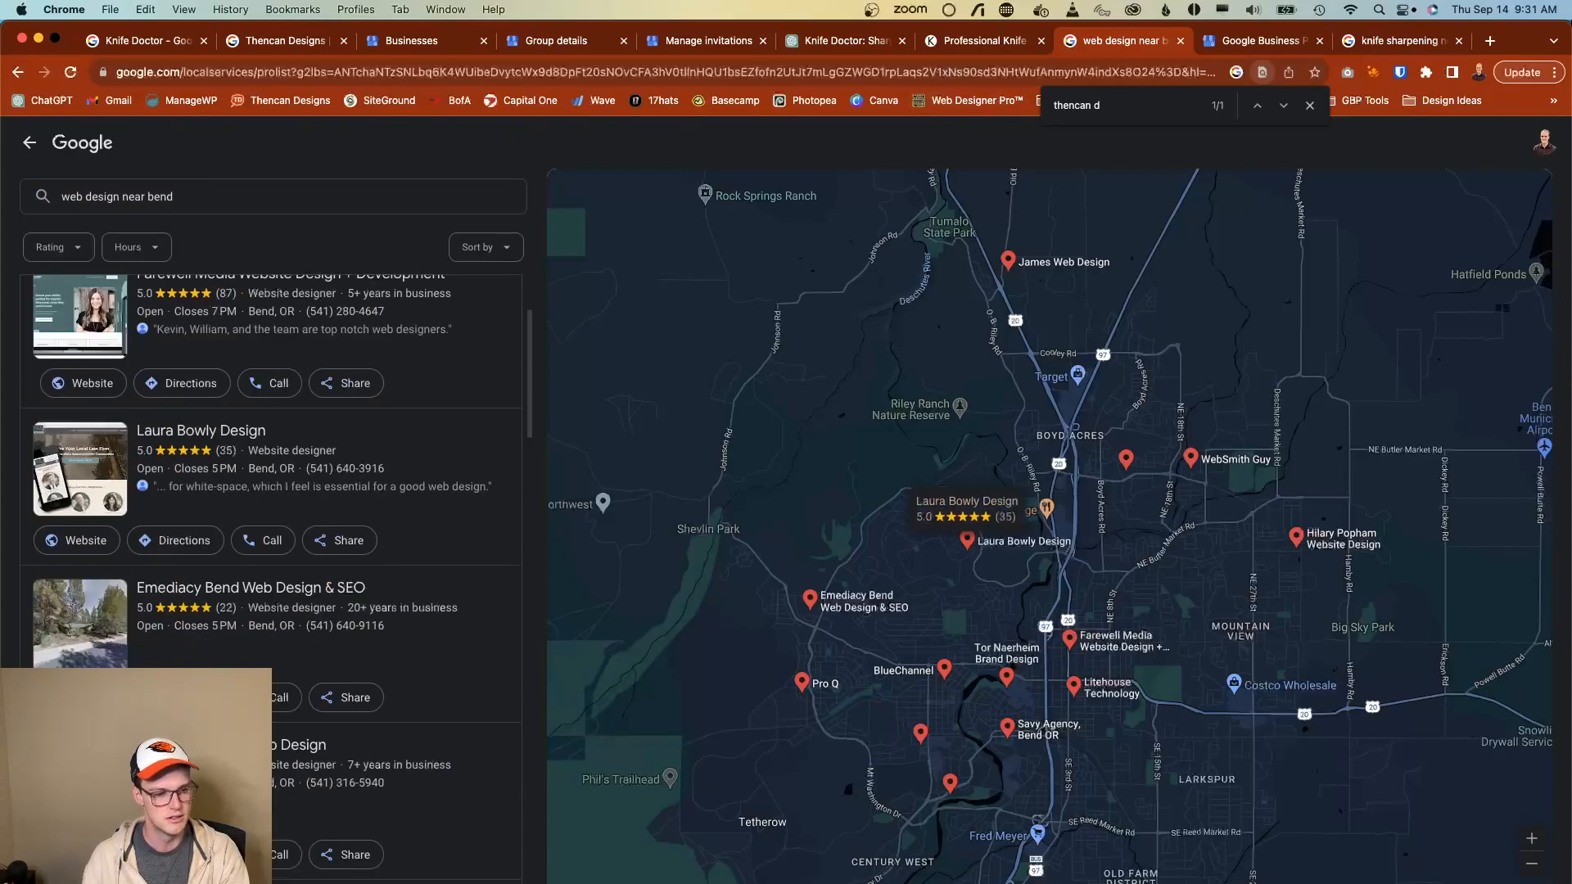